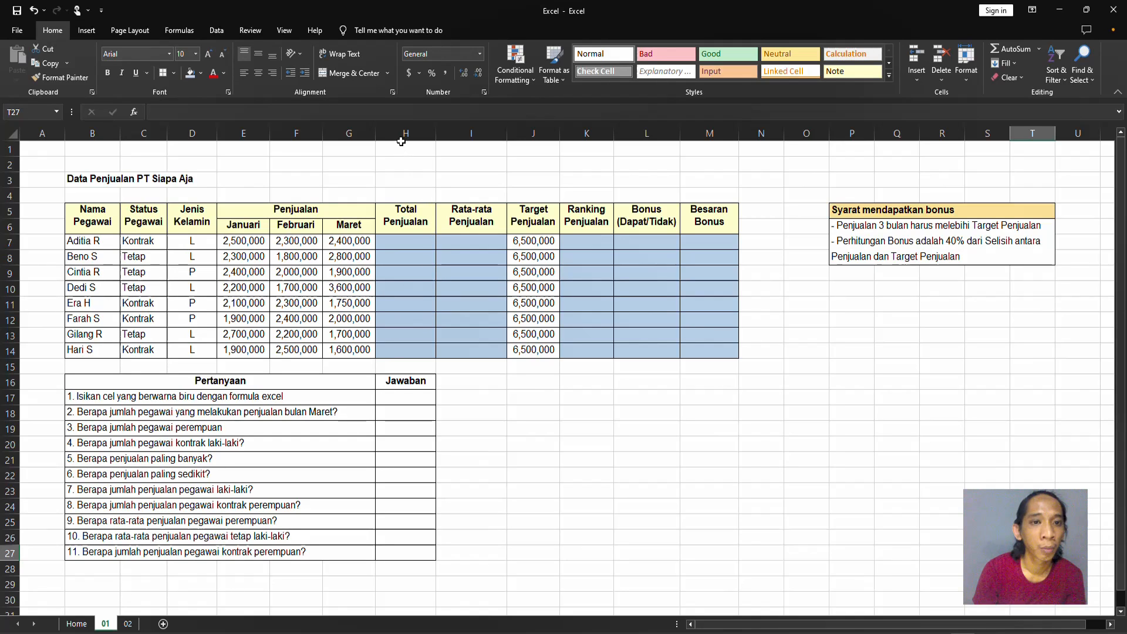
Calculate the first employee's total sales in H7 with =SUM(E7:G7).
click(420, 241)
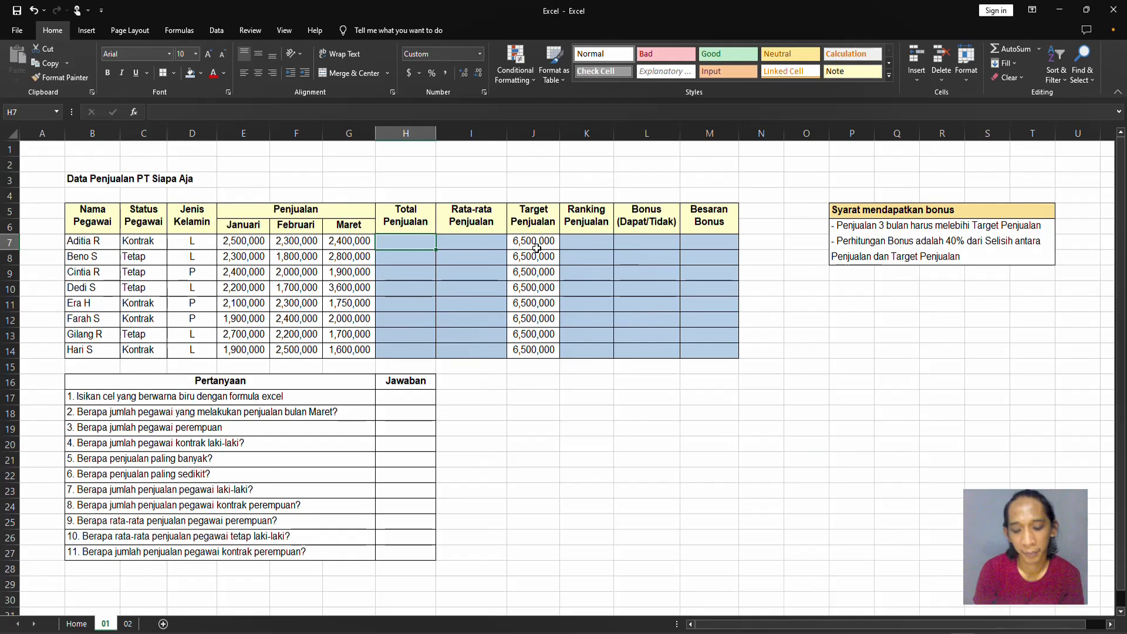
text(=SUM)
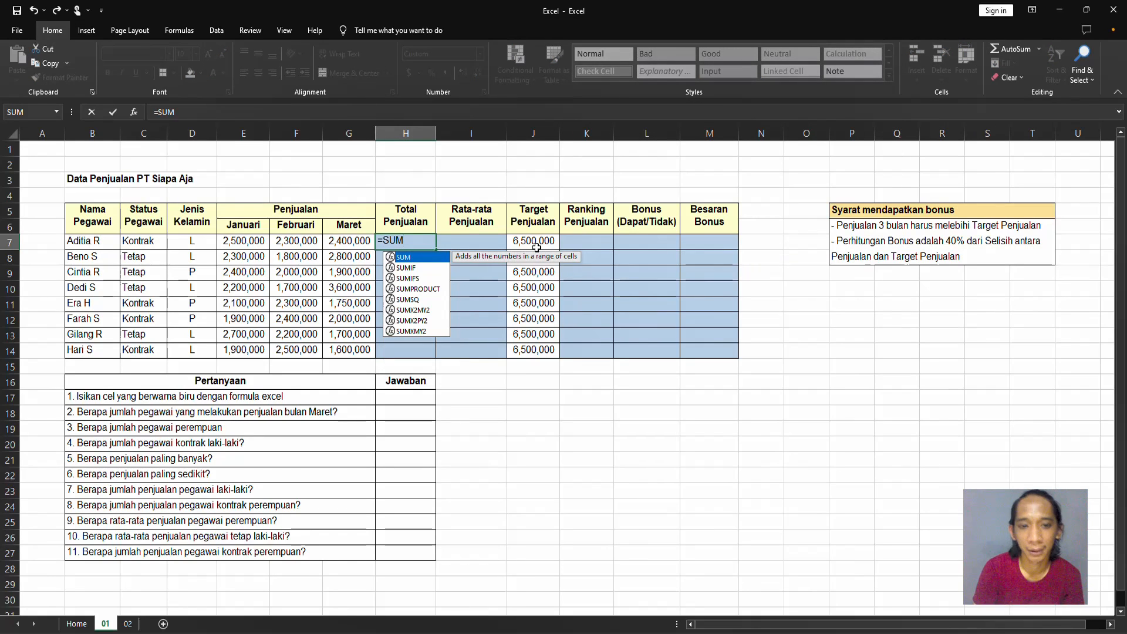
text(()
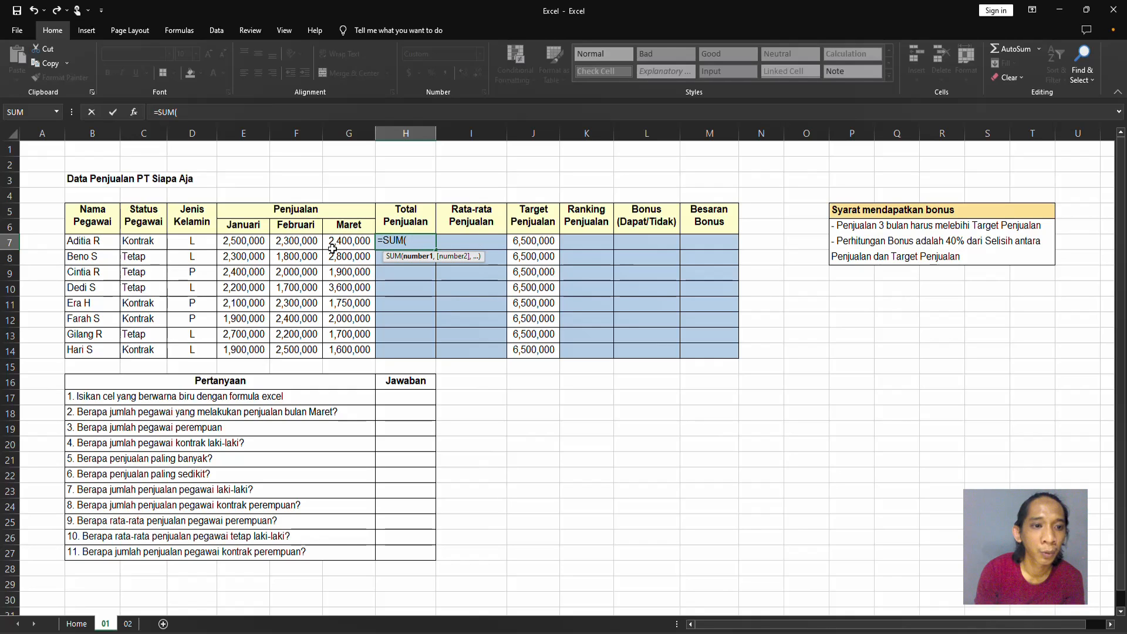
click(254, 243)
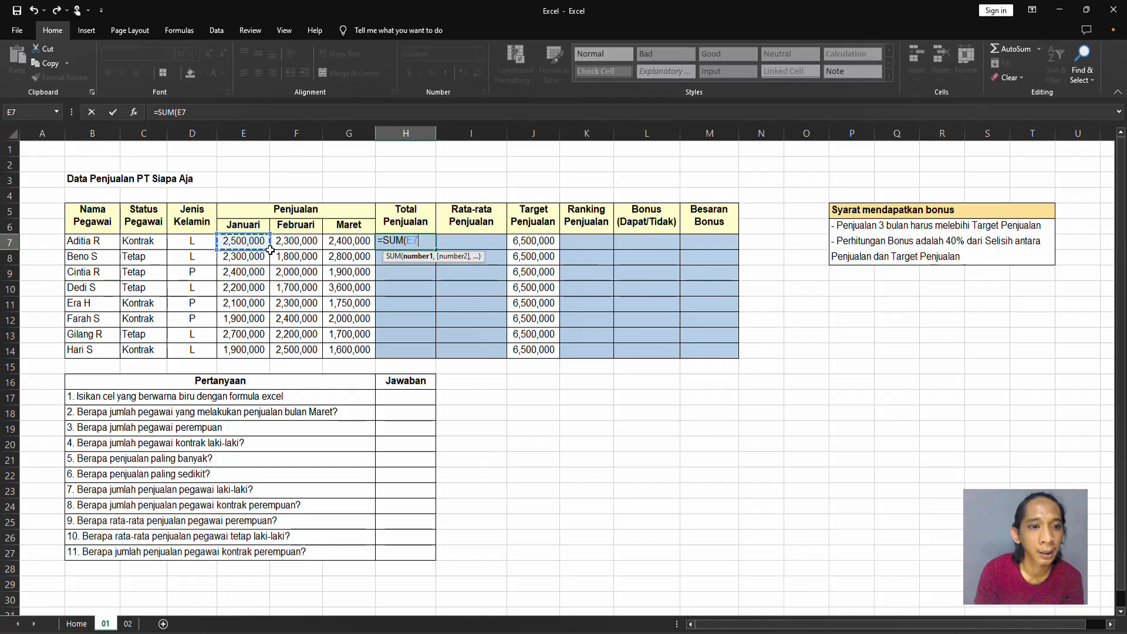
drag(270, 250, 363, 253)
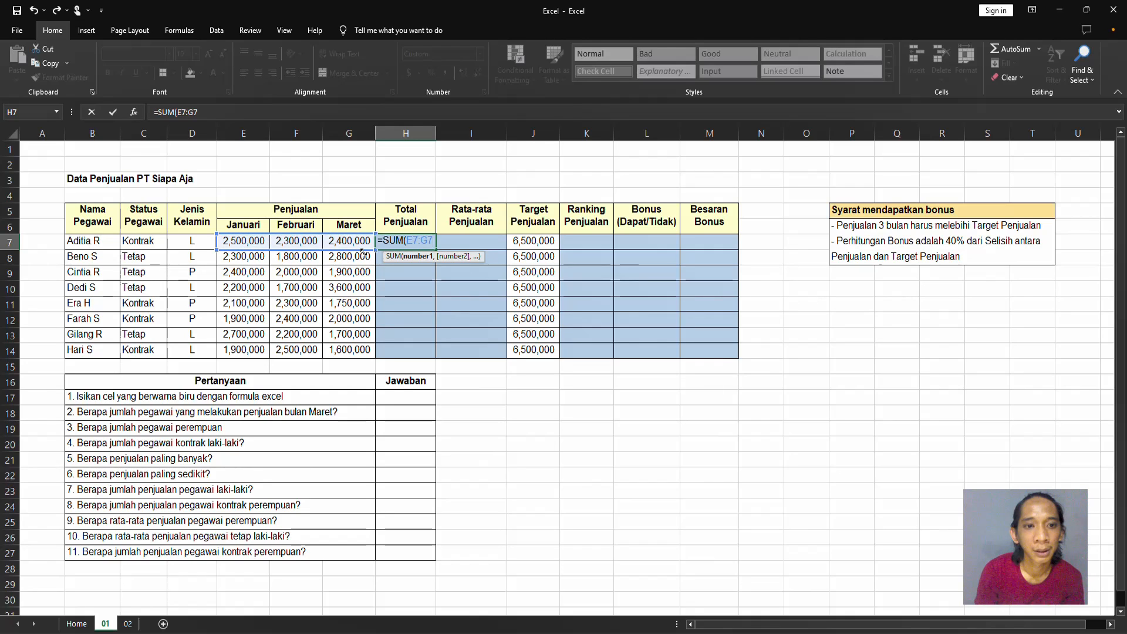
text())
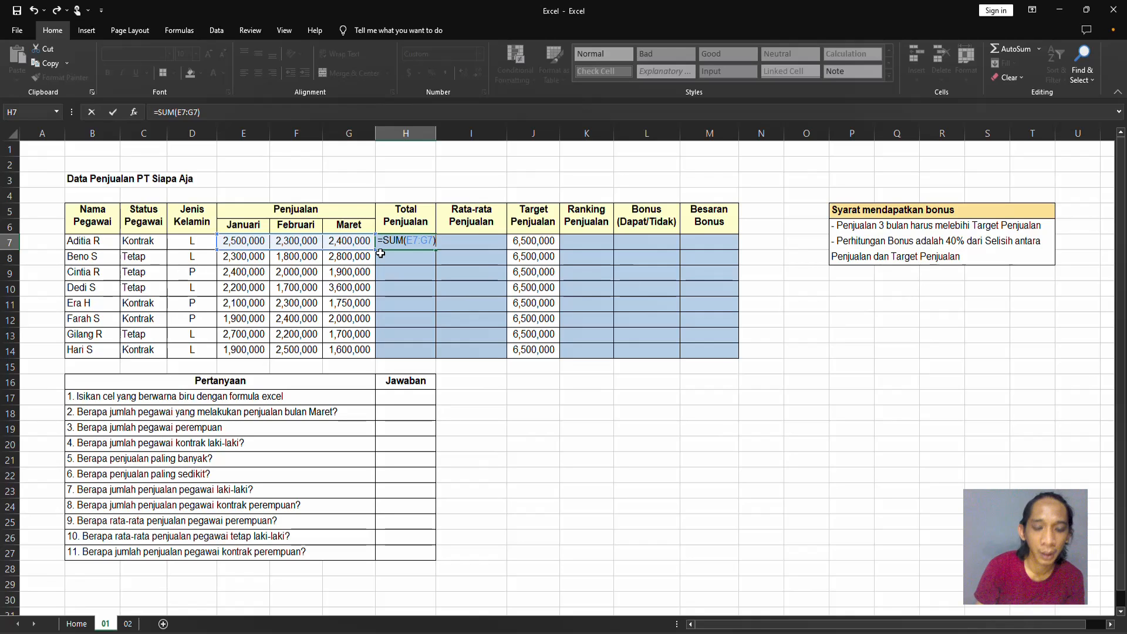
key(Return)
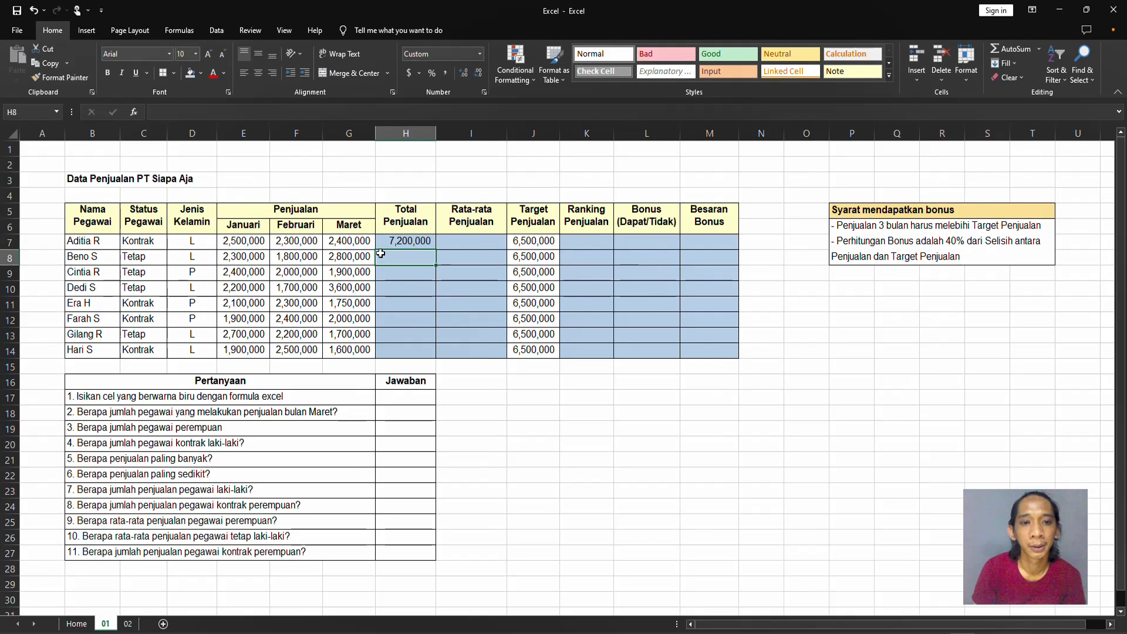
Fill the total formula from H7 down to H14, and clear the copies in H8:H14.
key(Up)
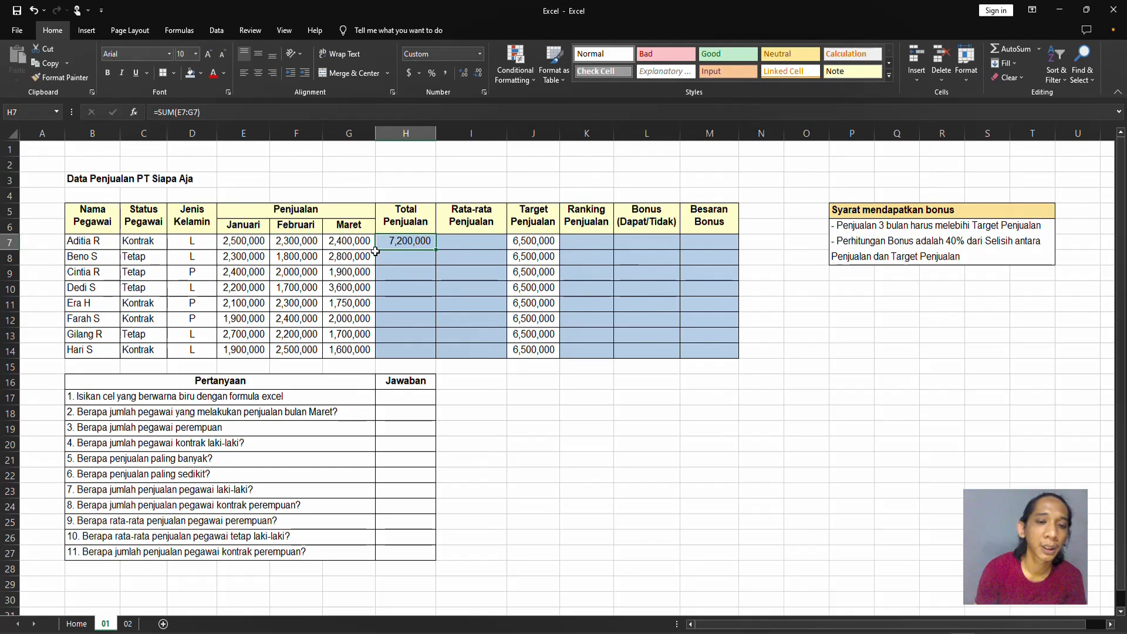
drag(435, 248, 437, 354)
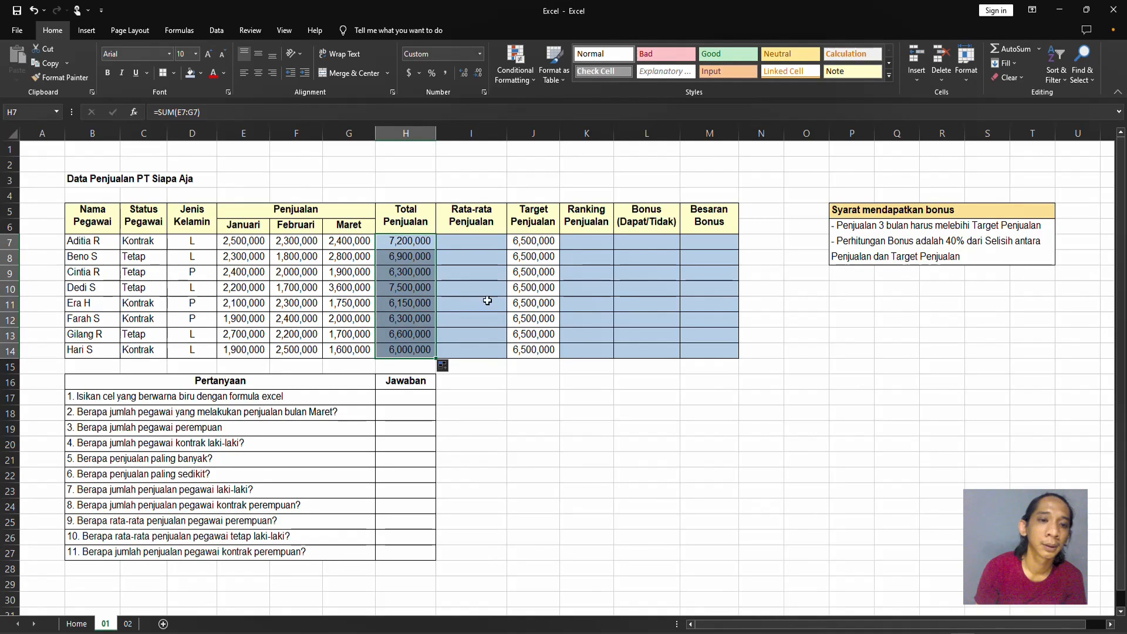
click(420, 257)
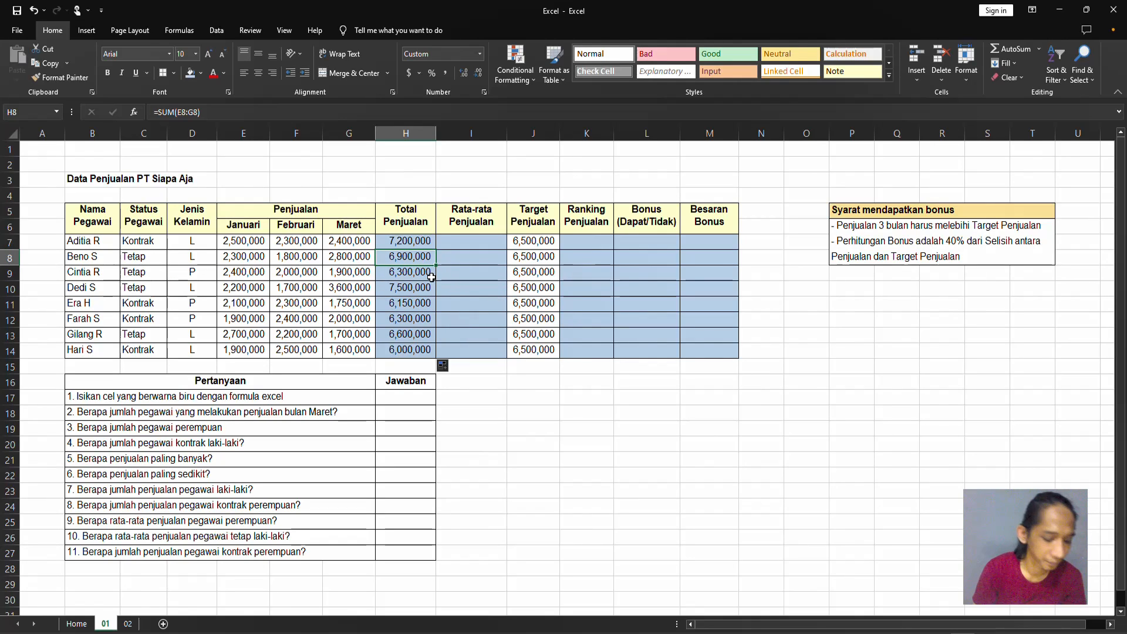
key(ctrl+shift+Down)
key(Delete)
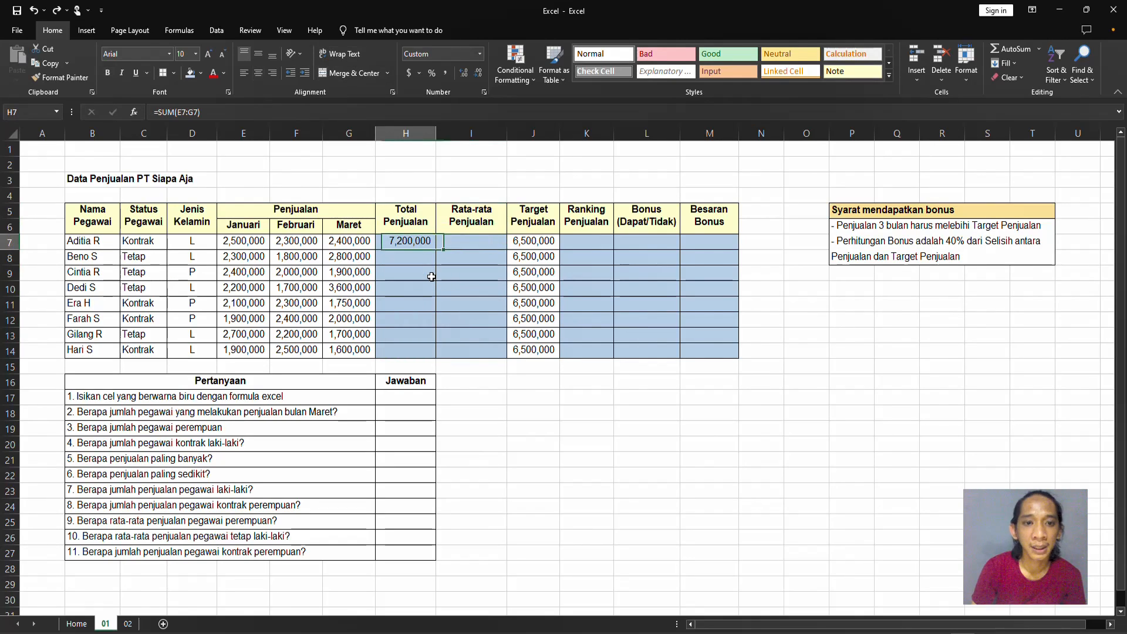
Copy the total formula from H7 and paste it into H8:H14.
key(Up)
key(ctrl+c)
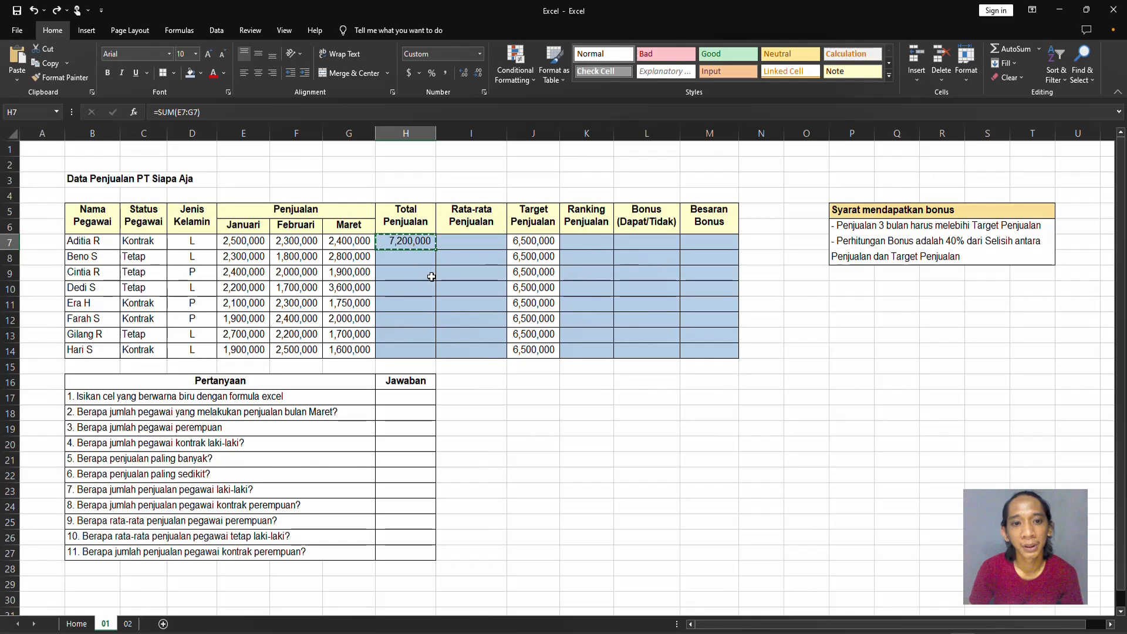
key(Down)
key(shift+Down)
key(shift+Down)
key(shift+Down)
key(shift+Down)
key(shift+Down)
key(shift+Down)
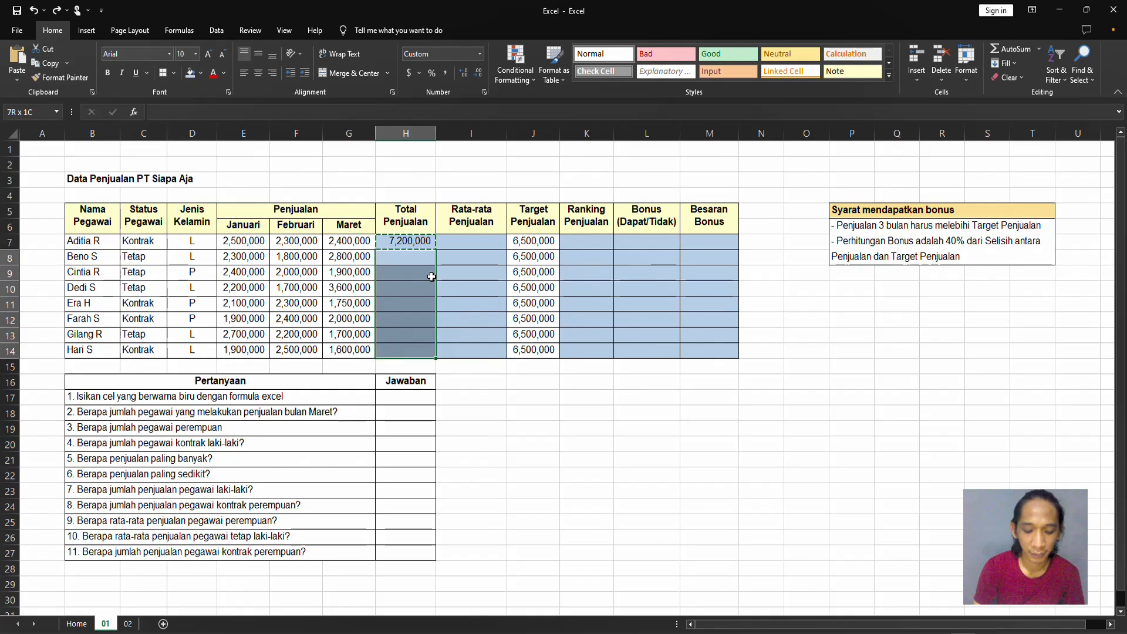
key(ctrl+v)
Calculate the average sales in I7 with =AVERAGE(E7:G7) and fill the formula down to I14.
key(Up)
key(Right)
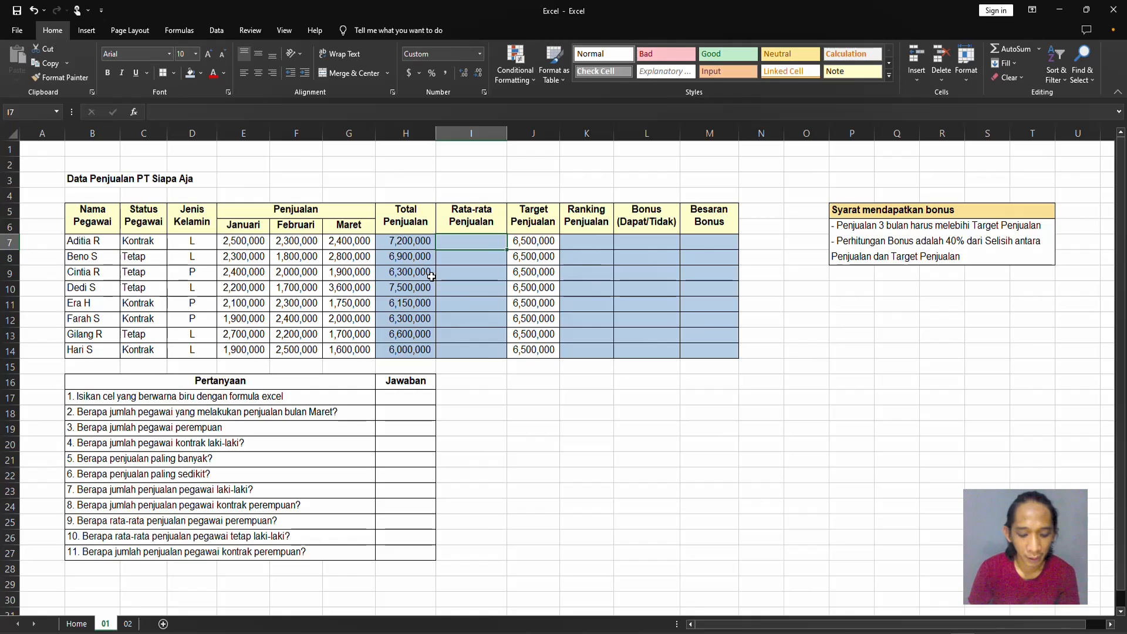
text(=)
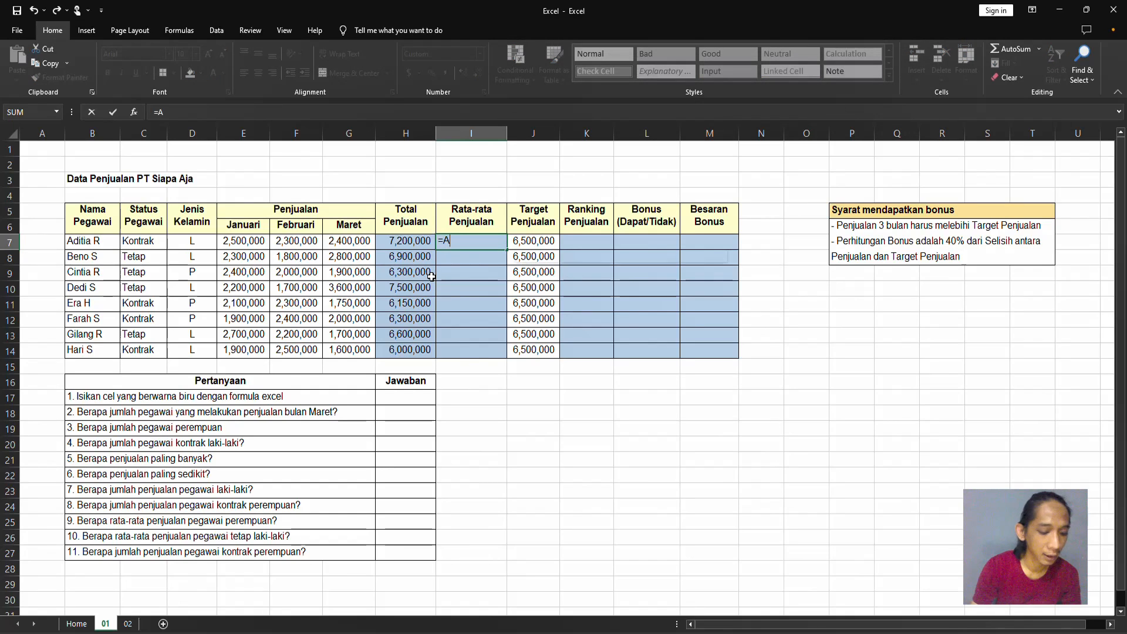
text(Av)
key(Down)
key(Tab)
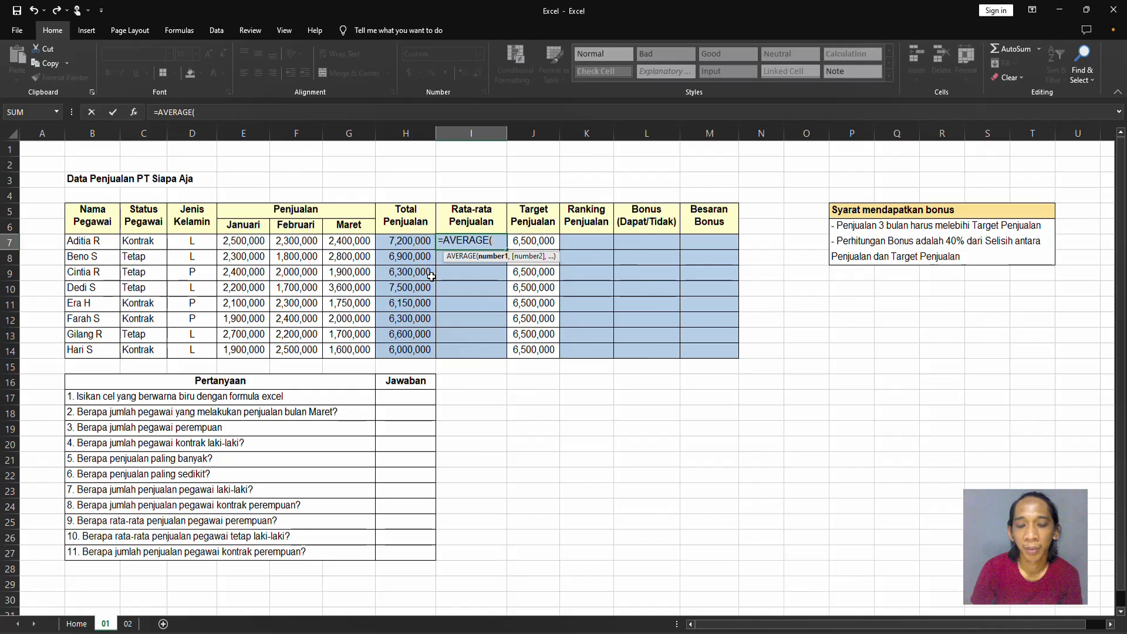
key(Left)
key(Left)
key(Left)
key(Left)
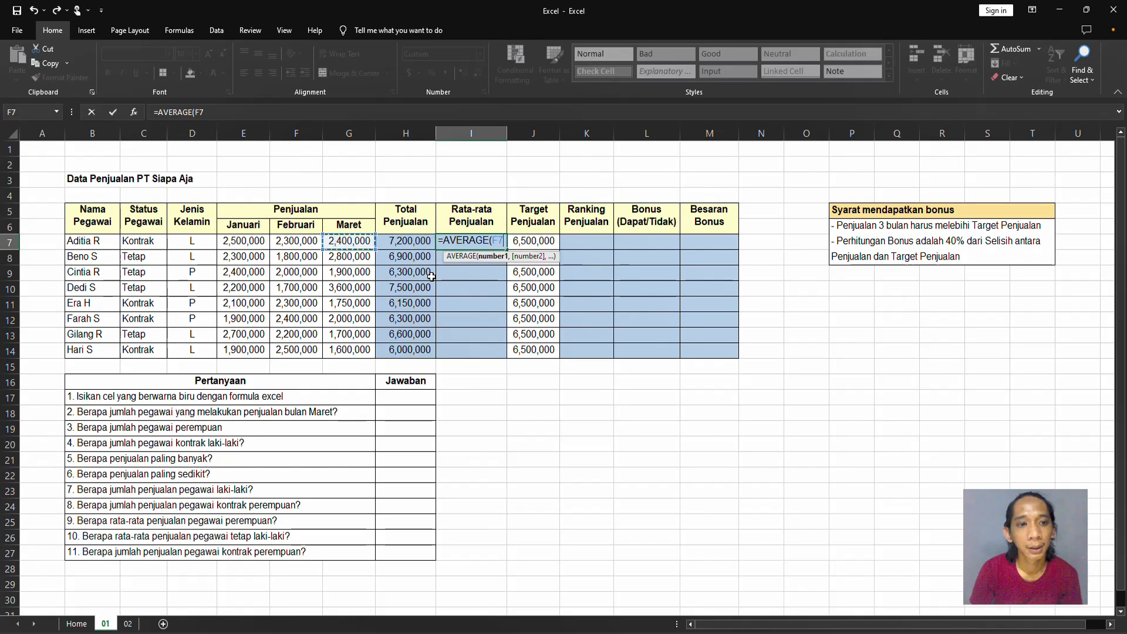
click(269, 250)
drag(269, 250, 364, 253)
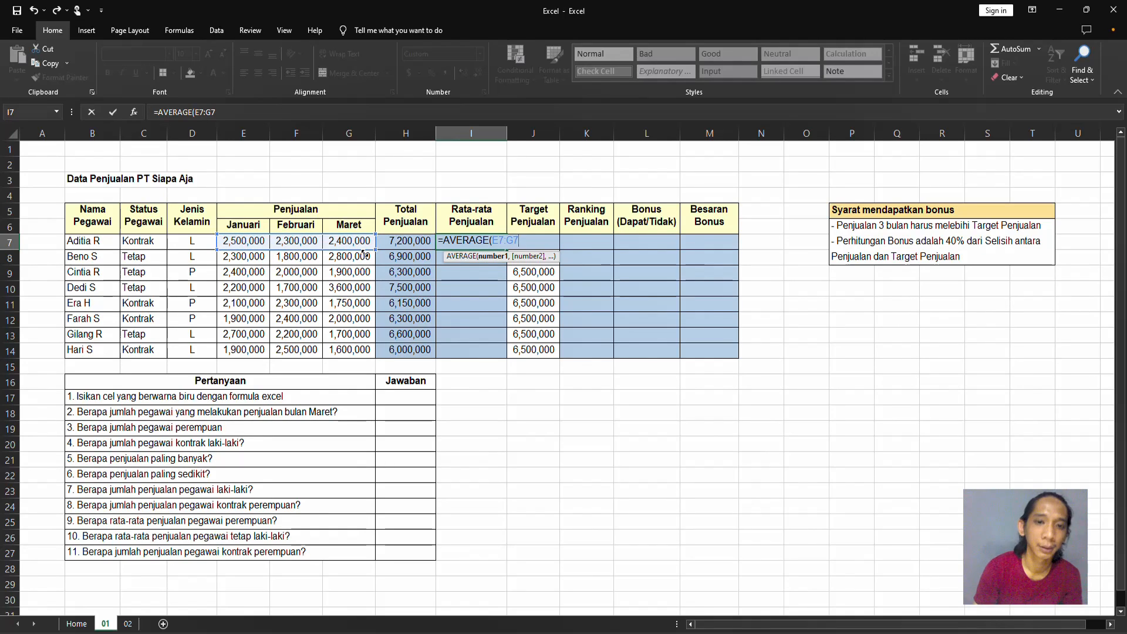
key(Return)
key(Up)
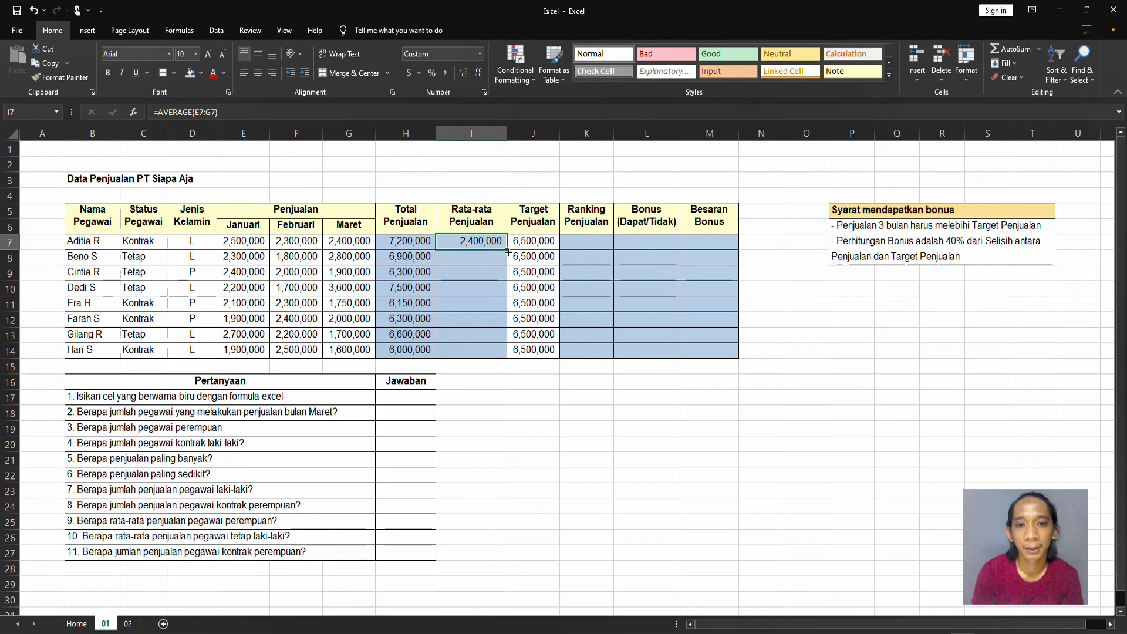
drag(509, 252, 507, 355)
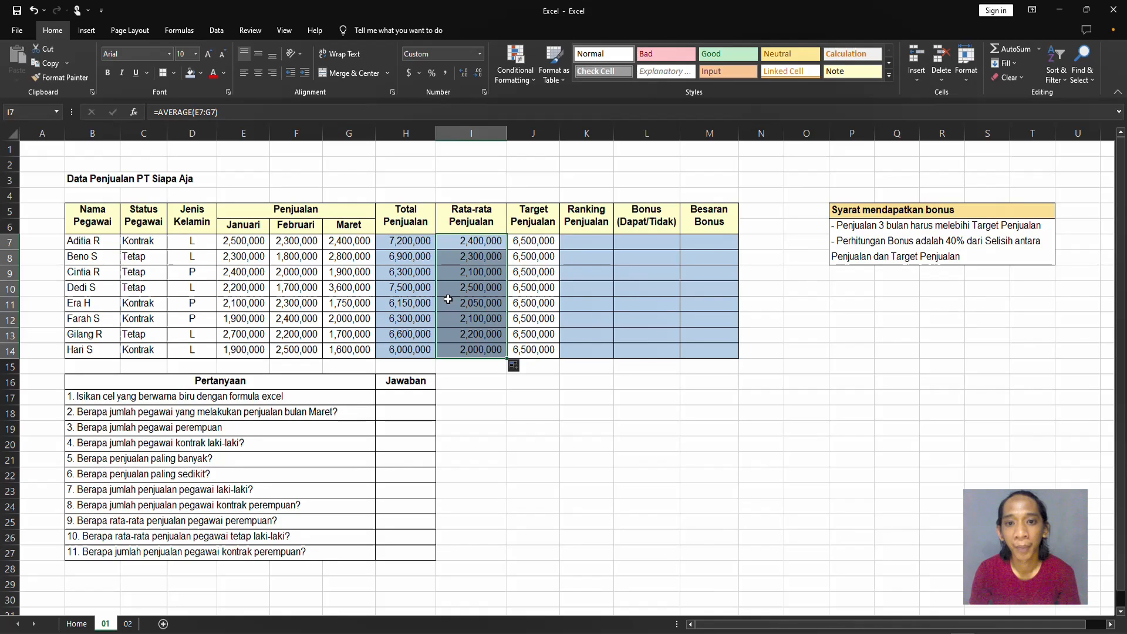
Rank the total sales in K7 with =RANK(H7,$H$7:$H$14) and fill the formula down to K14.
click(610, 246)
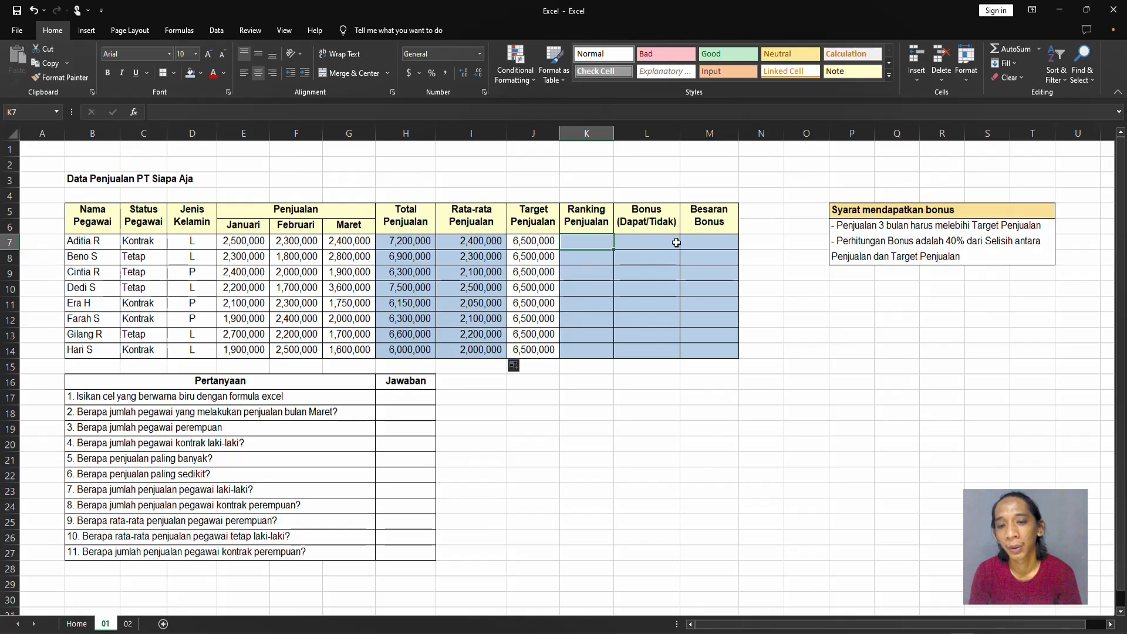
text(=)
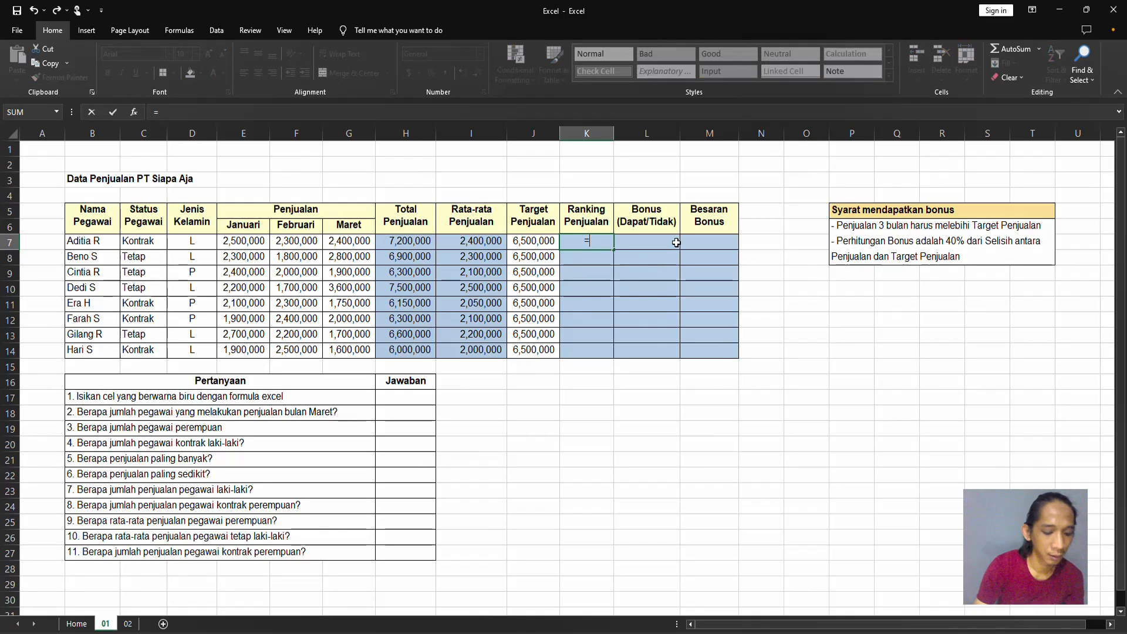
text(RA)
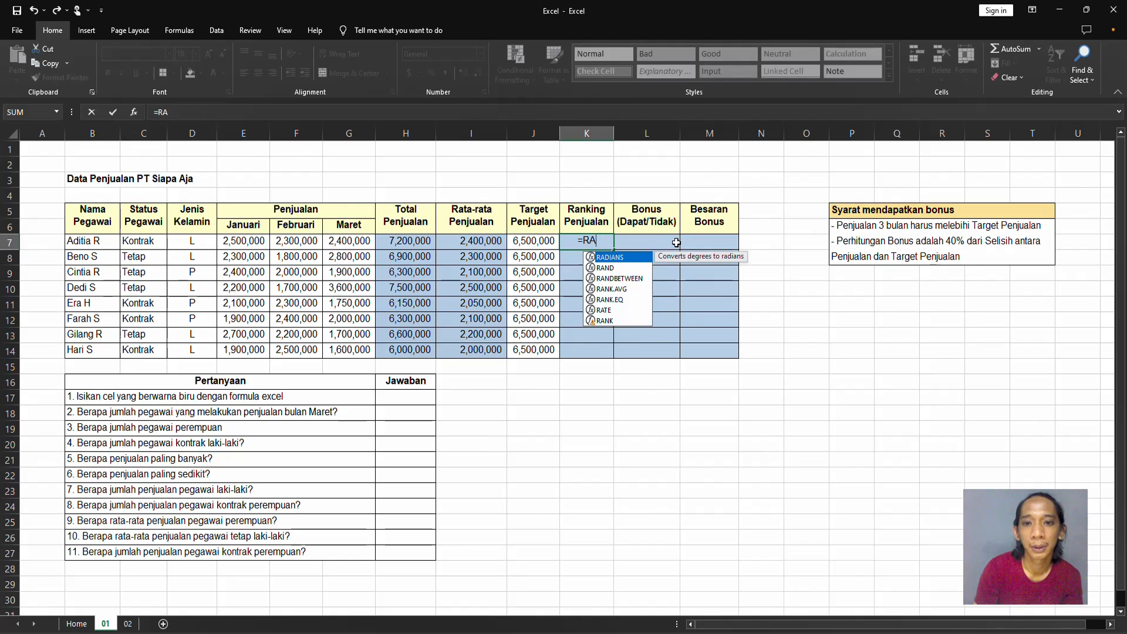
text(NK()
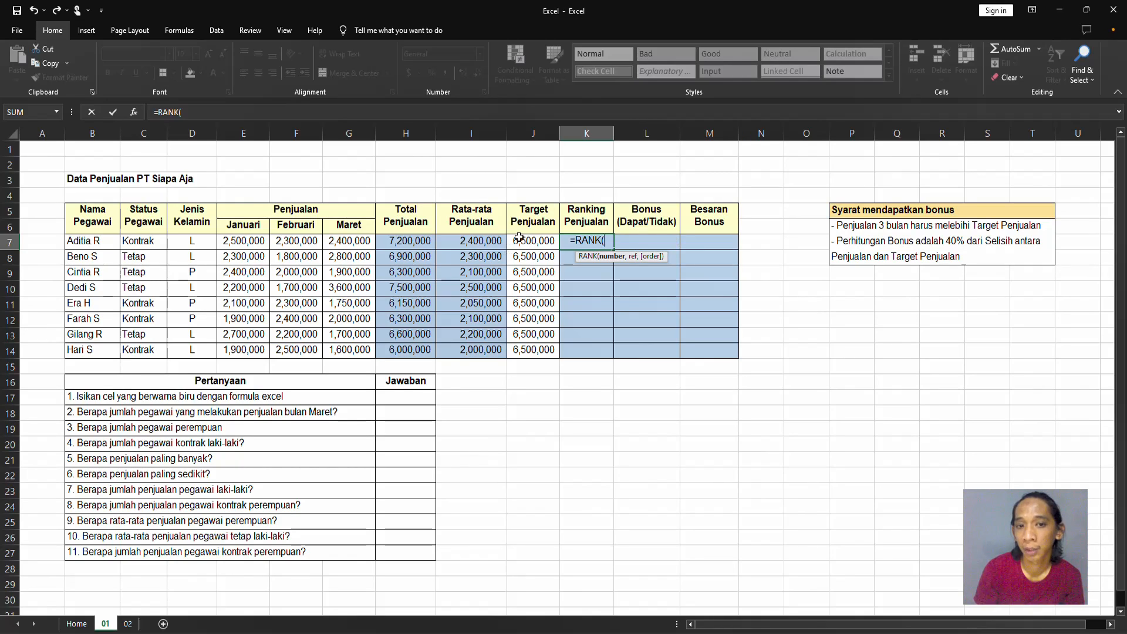
click(421, 243)
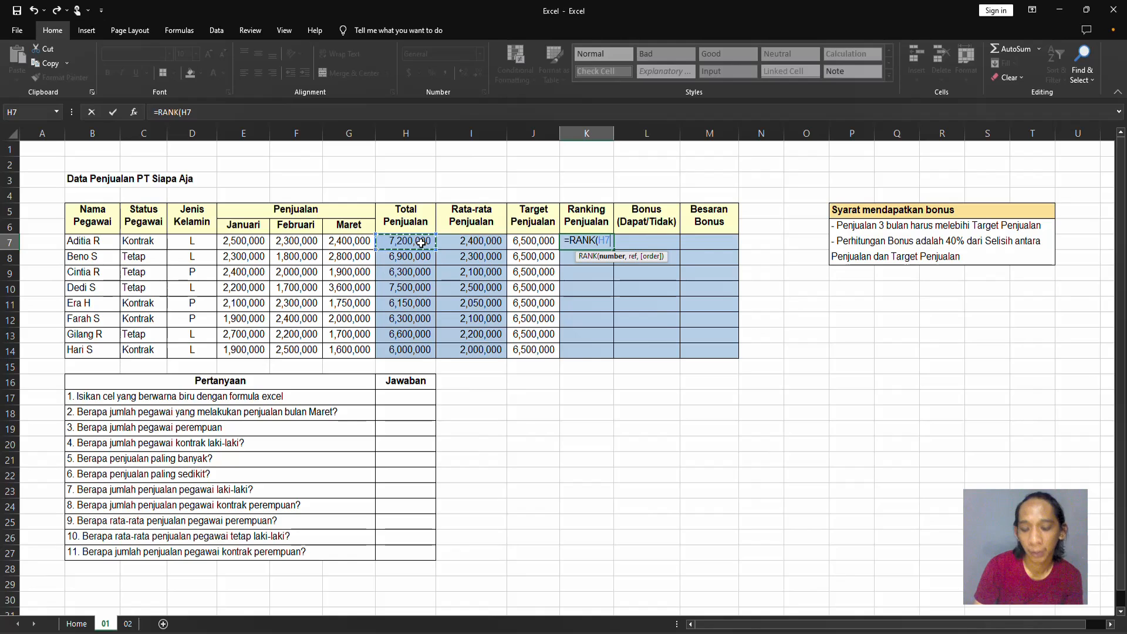
text(,)
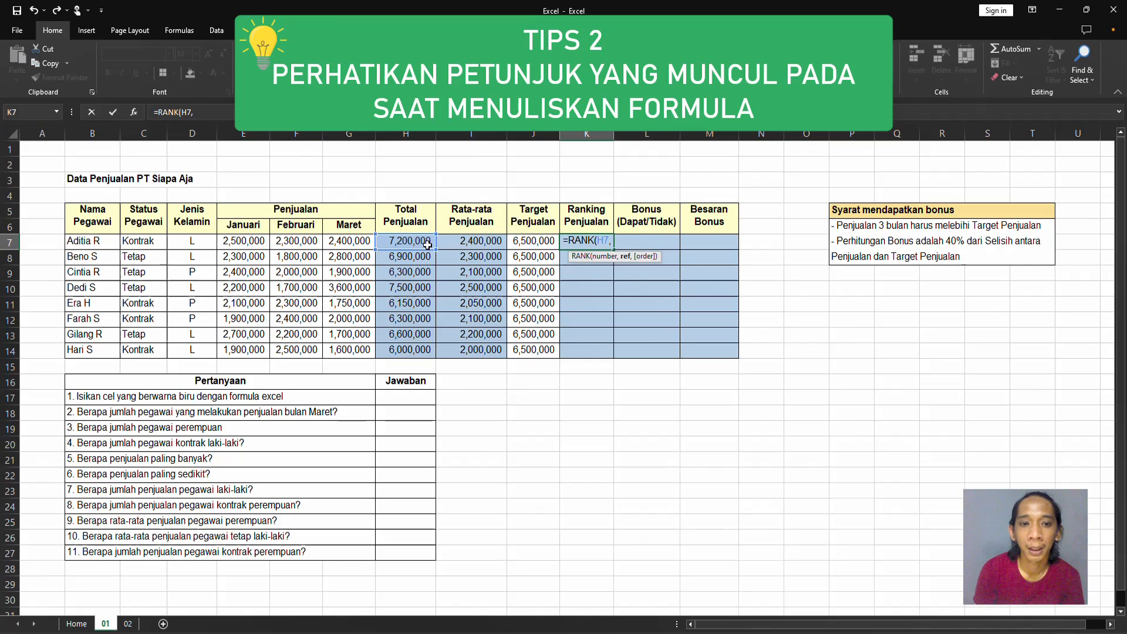
click(426, 243)
drag(426, 243, 426, 351)
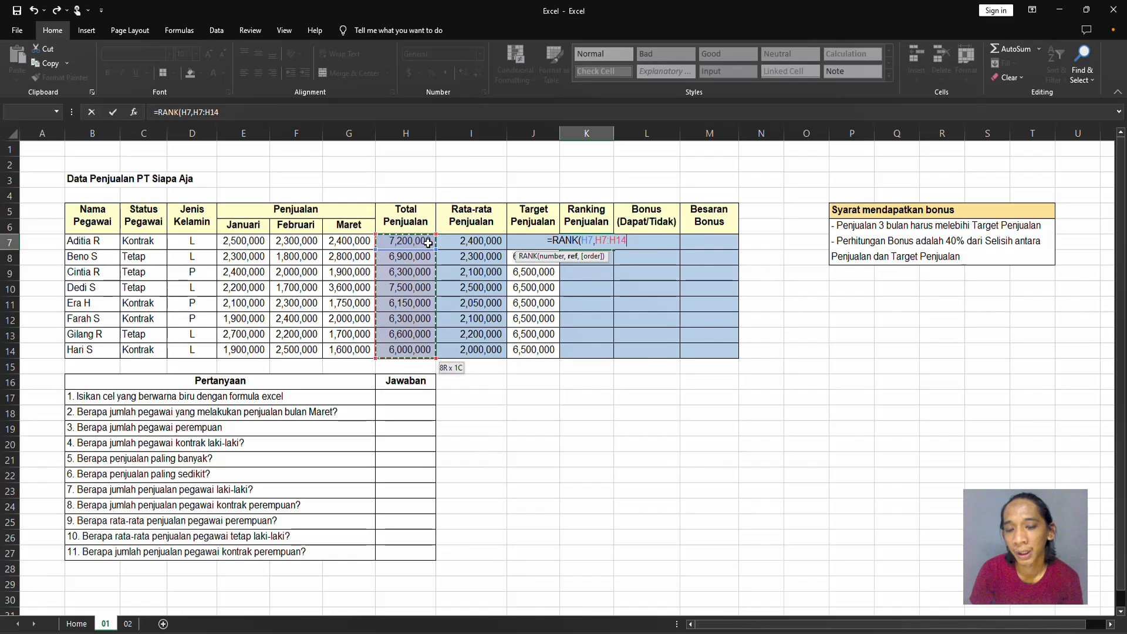
key(F4)
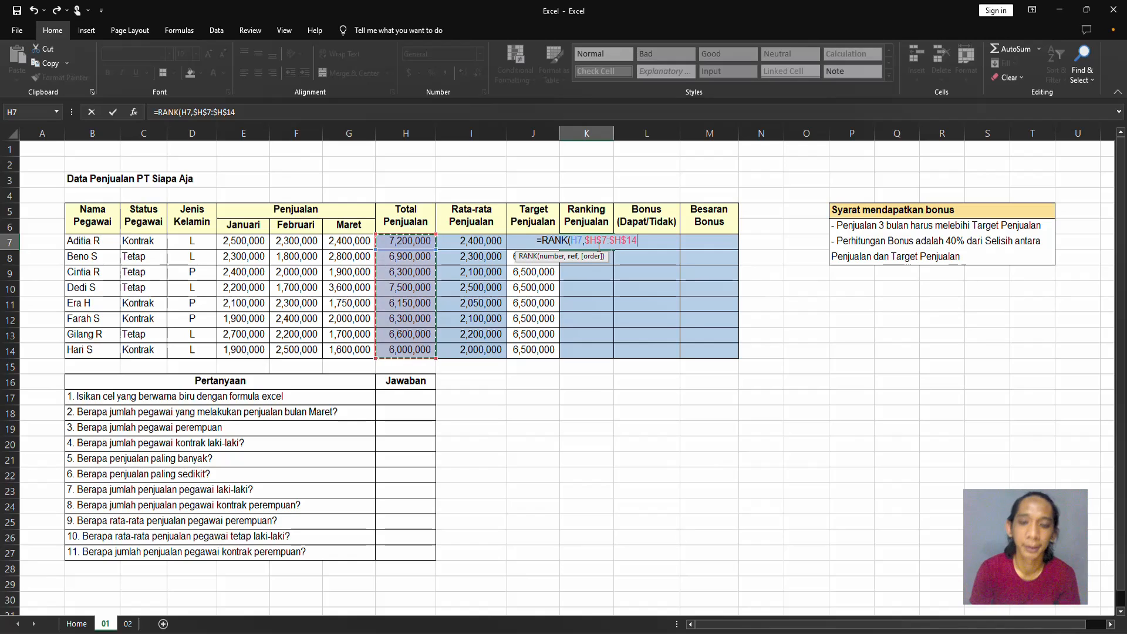
key(Return)
click(593, 242)
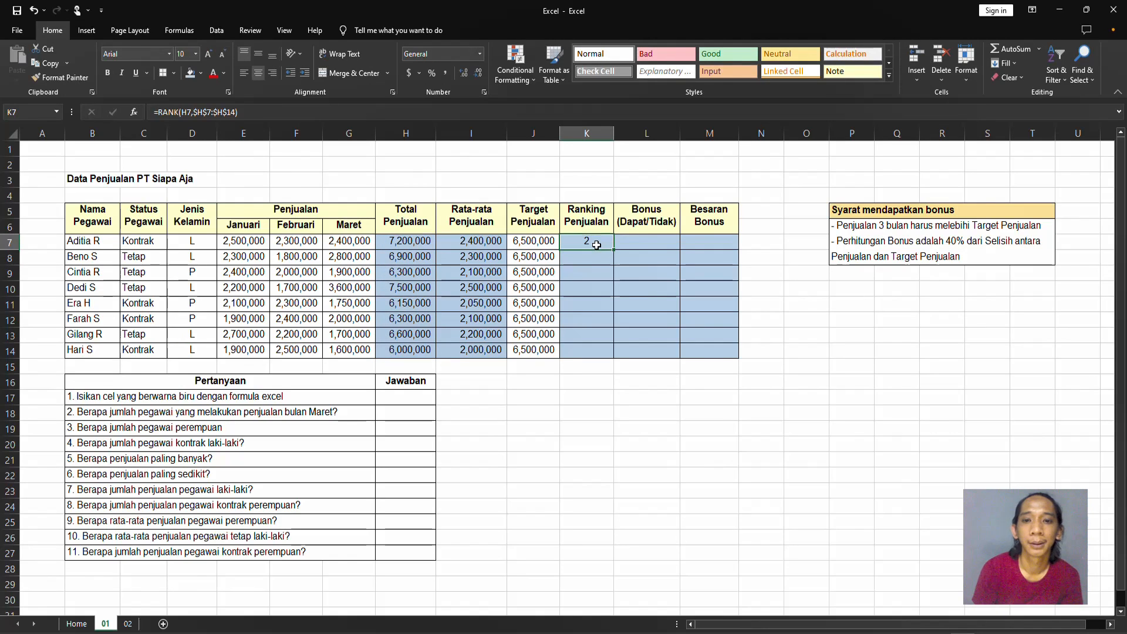
drag(615, 249, 607, 360)
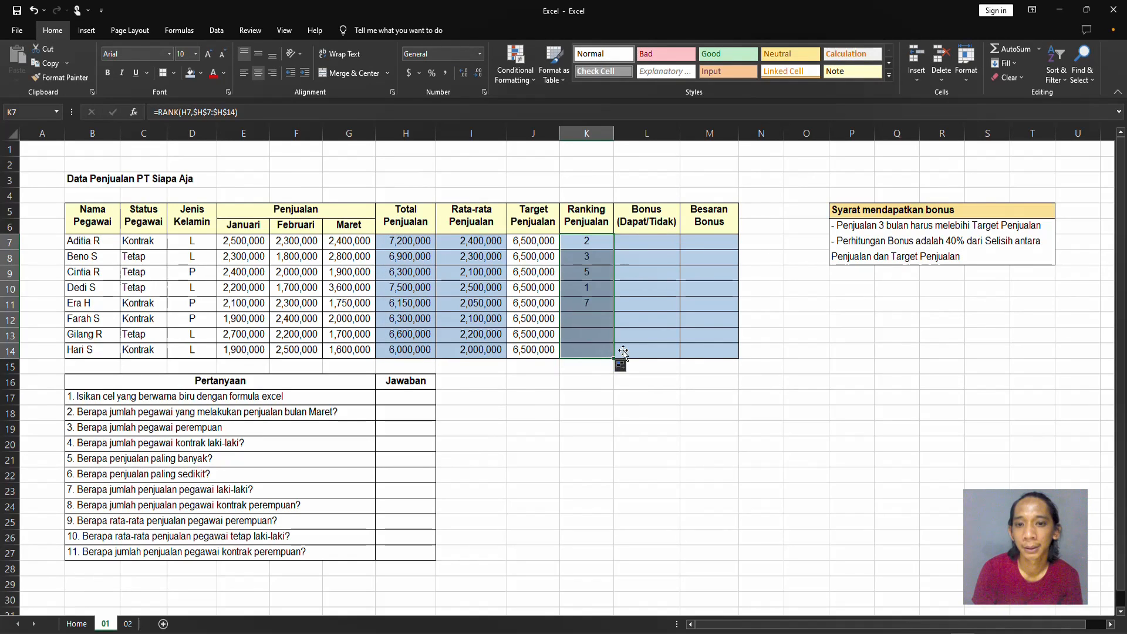
Remove the absolute references from the ranking formula in K7 so it reads =RANK(H7,H7:H14).
click(593, 242)
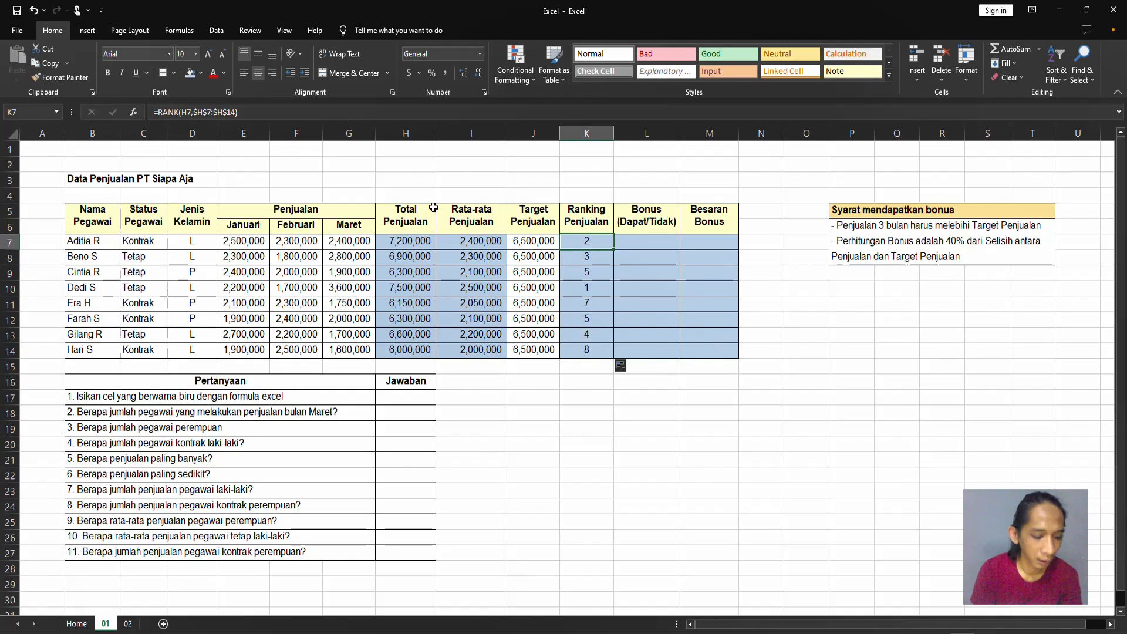
key(F2)
click(603, 241)
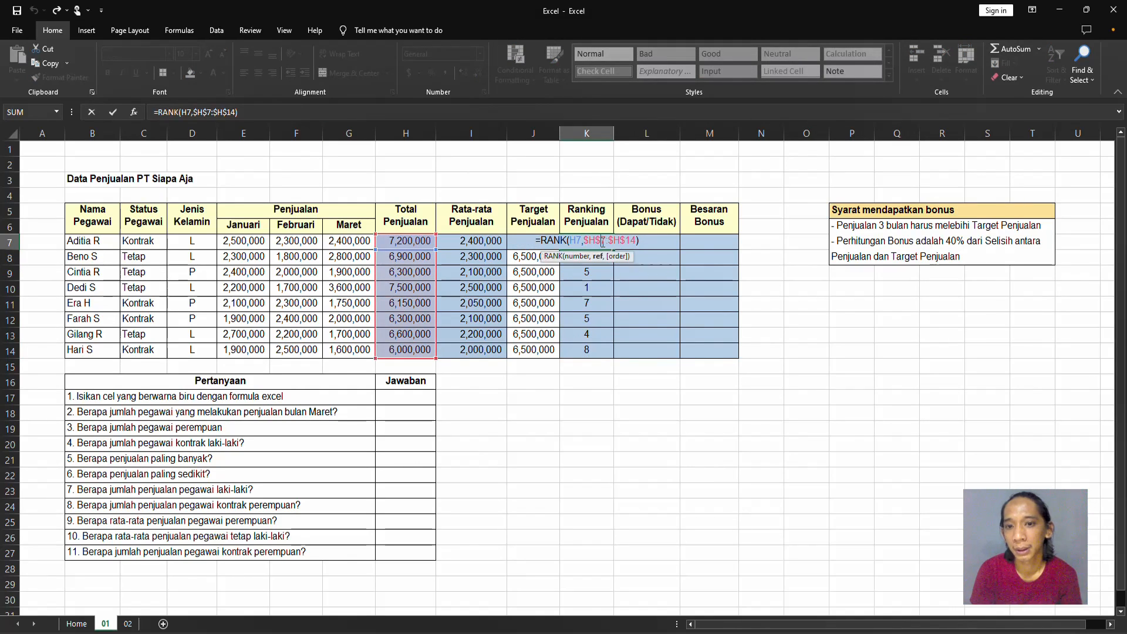
key(BackSpace)
key(BackSpace)
key(BackSpace)
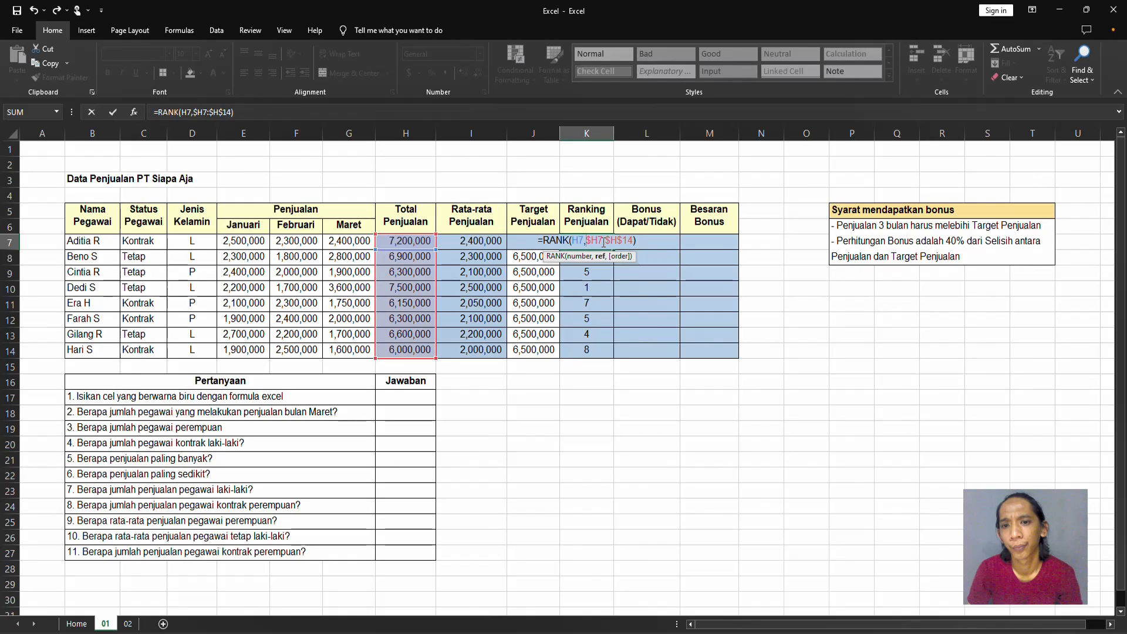
key(BackSpace)
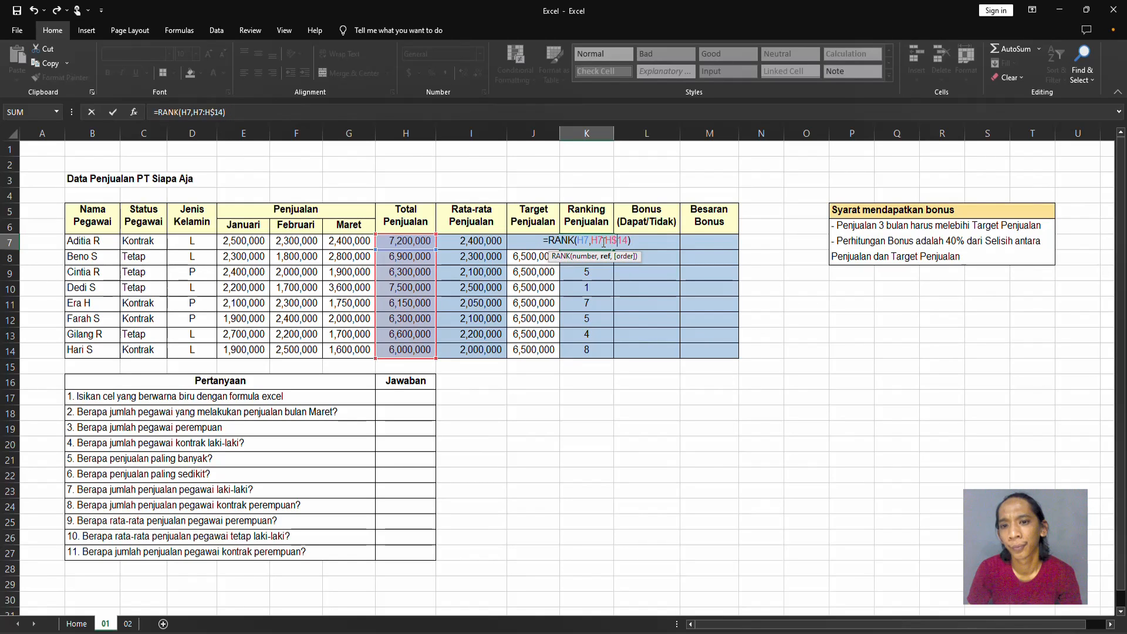
key(BackSpace)
key(Return)
click(603, 241)
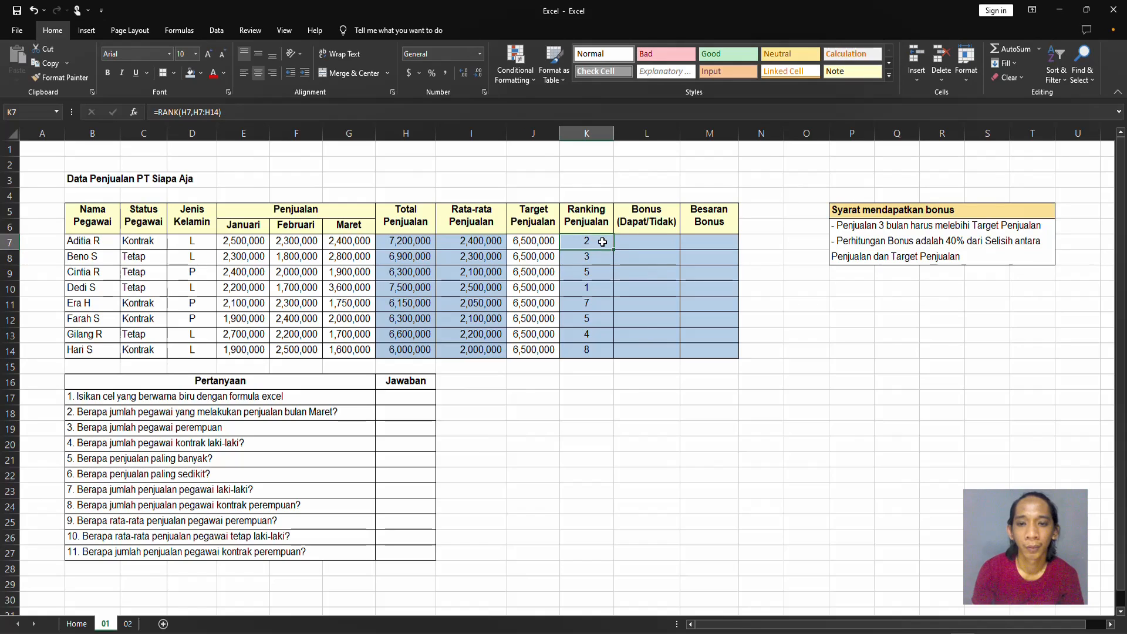
Fill the ranking formula without absolute references from K7 down to K14 and inspect the formula in K8.
drag(614, 250, 612, 354)
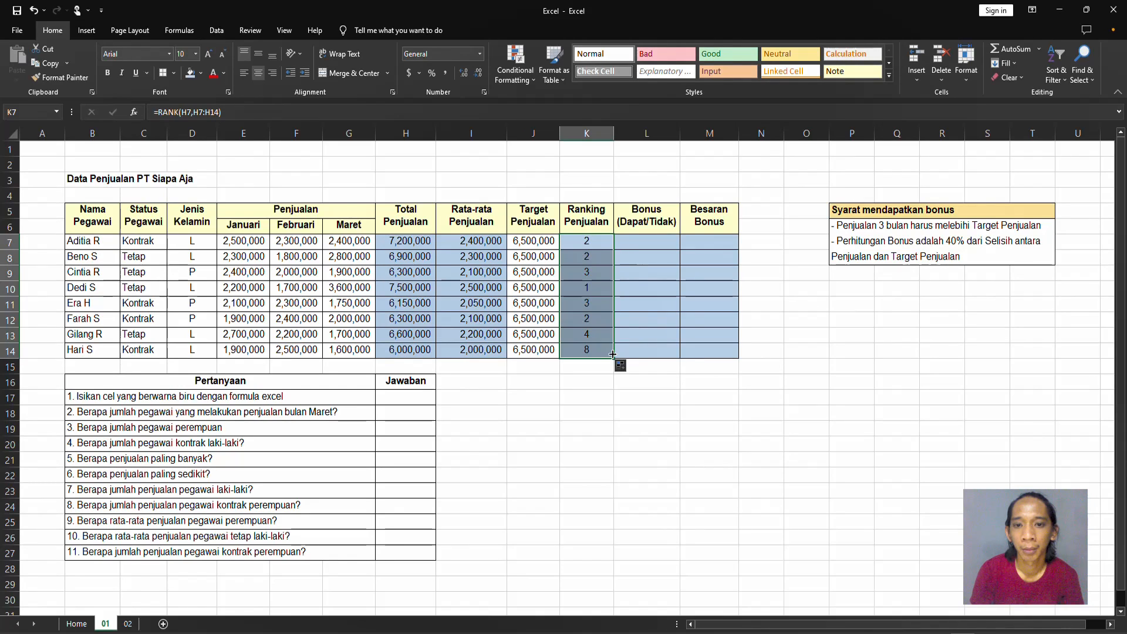
click(595, 255)
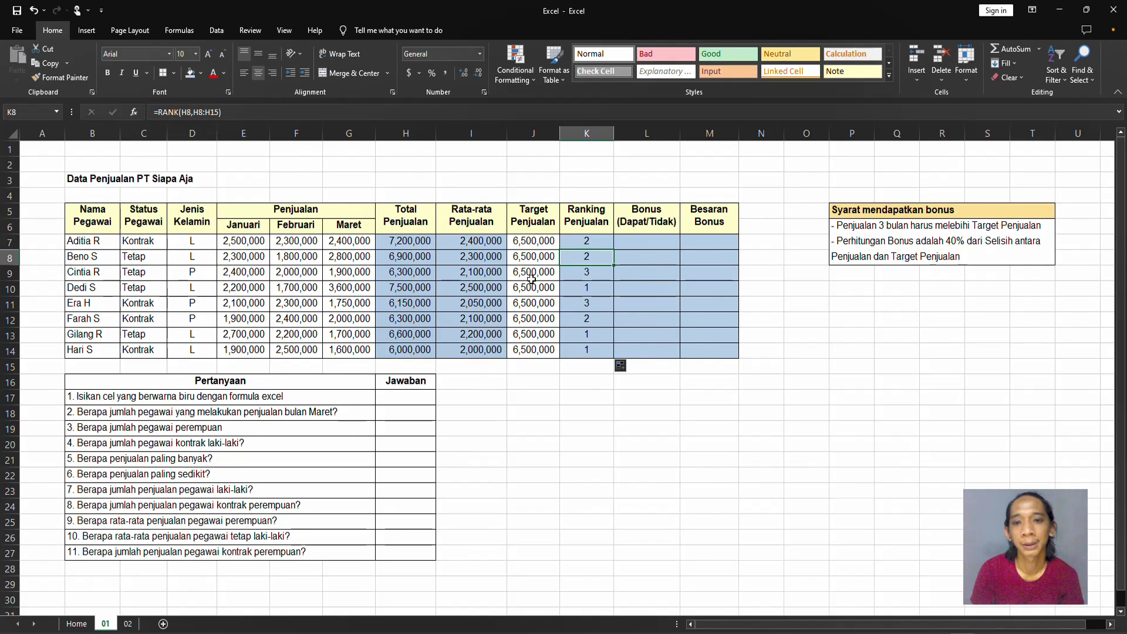
click(597, 244)
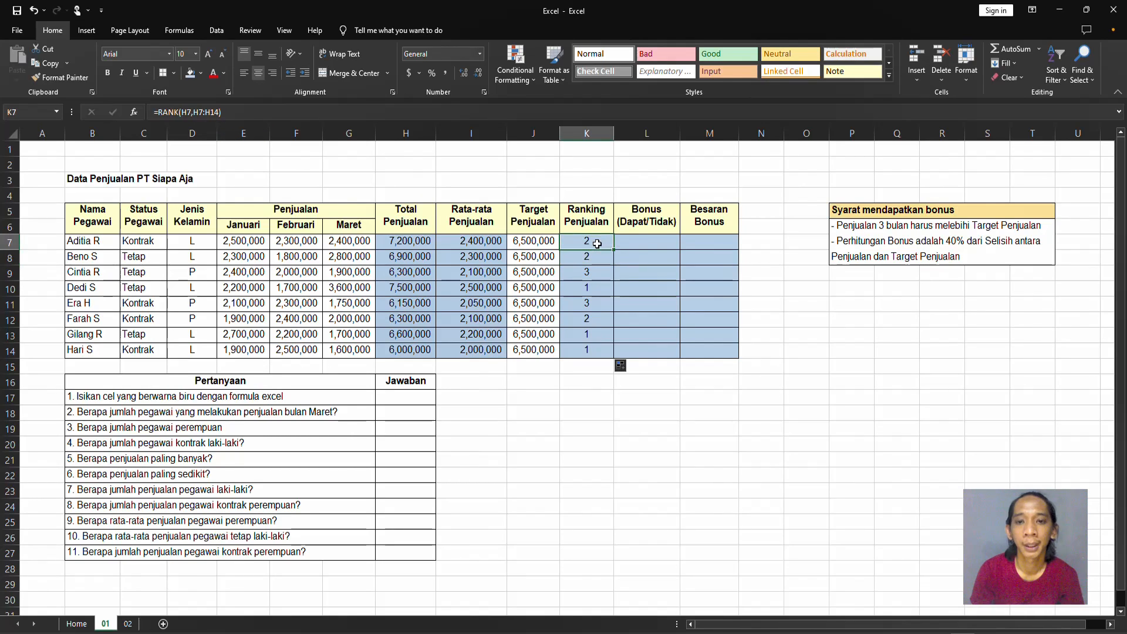
Undo the ranking fill and the removal of the absolute references from the K7 formula.
key(ctrl+z)
click(596, 244)
key(ctrl+z)
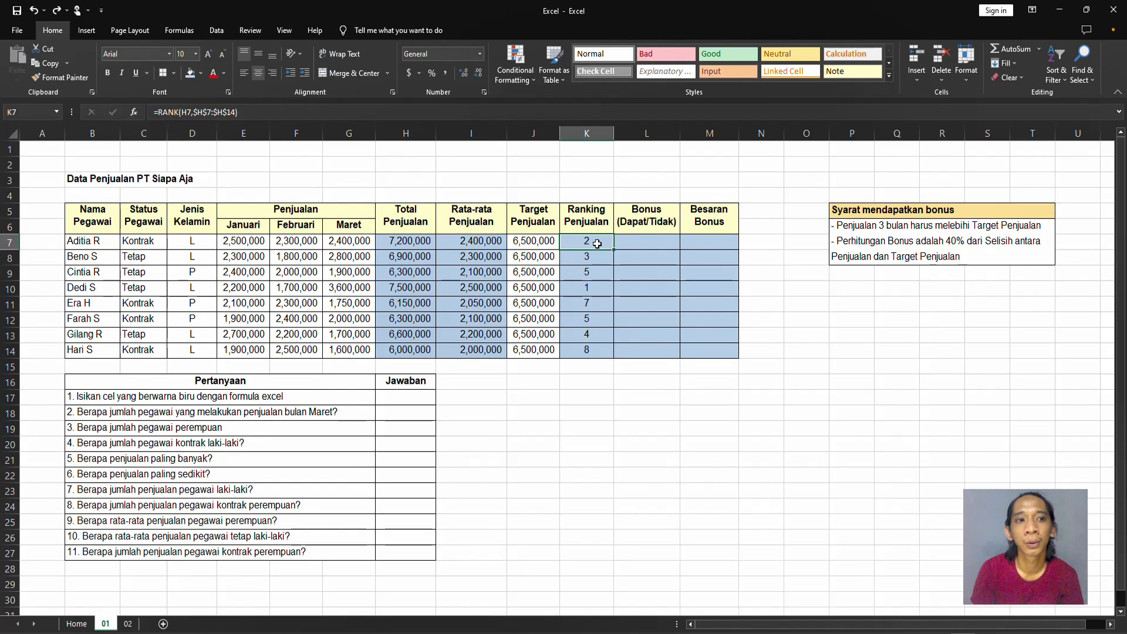
Examine the conditions for receiving a bonus in the "Syarat mendapatkan bonus" box.
click(655, 237)
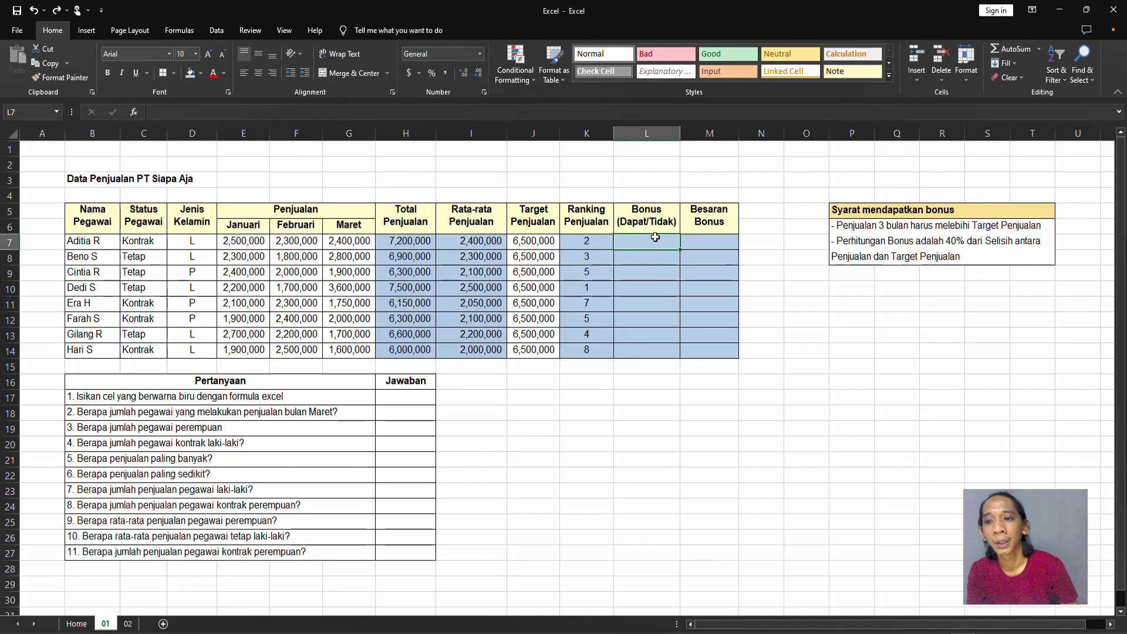
click(878, 214)
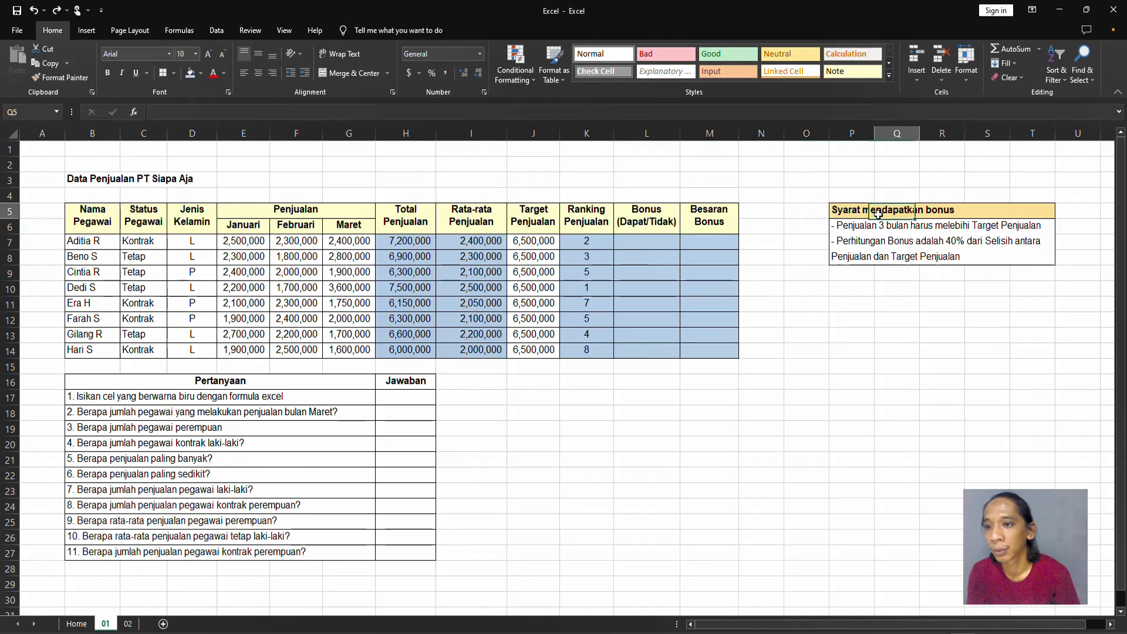
drag(824, 197, 1077, 324)
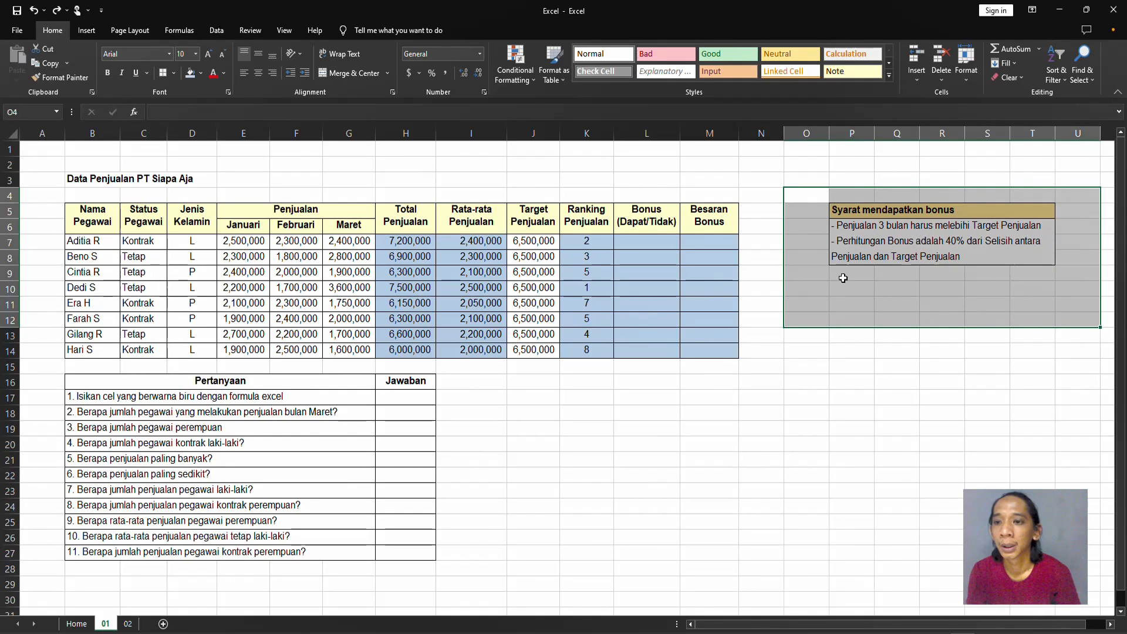
click(875, 276)
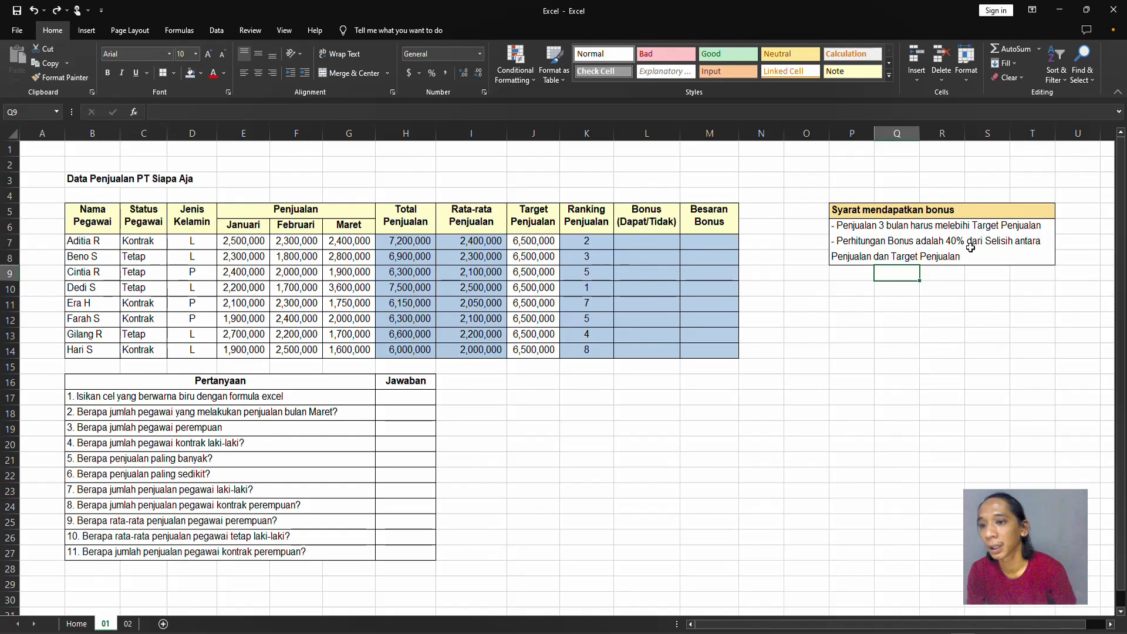
Begin an IF formula in L7 that tests whether total sales exceed the sales target, H7>J7.
key(Left)
key(Left)
key(Left)
key(Left)
key(Left)
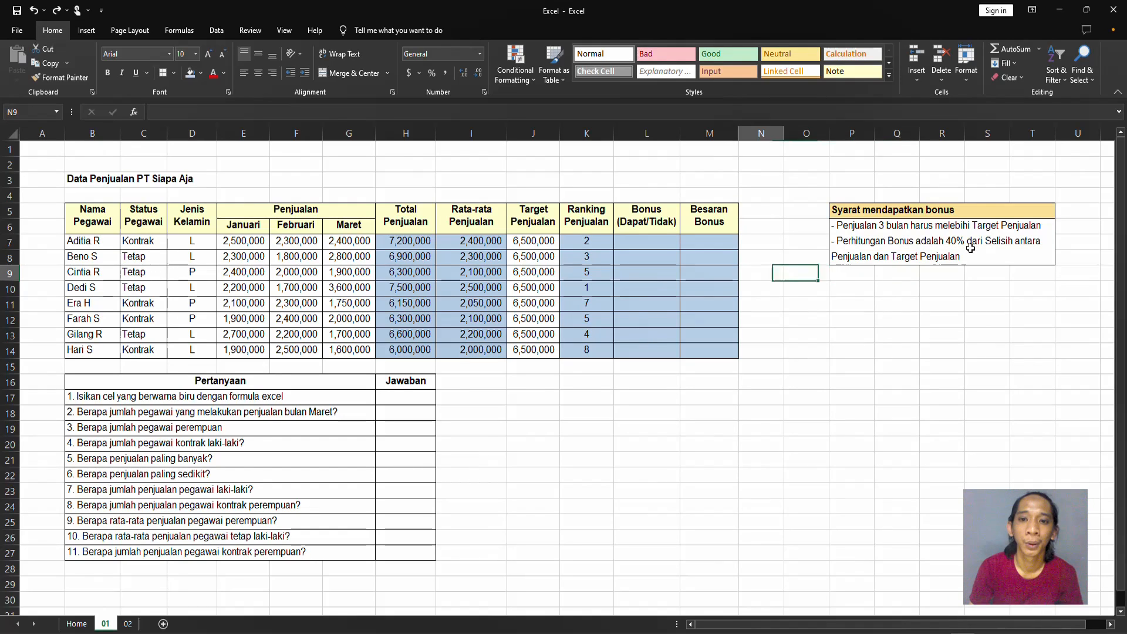
key(Up)
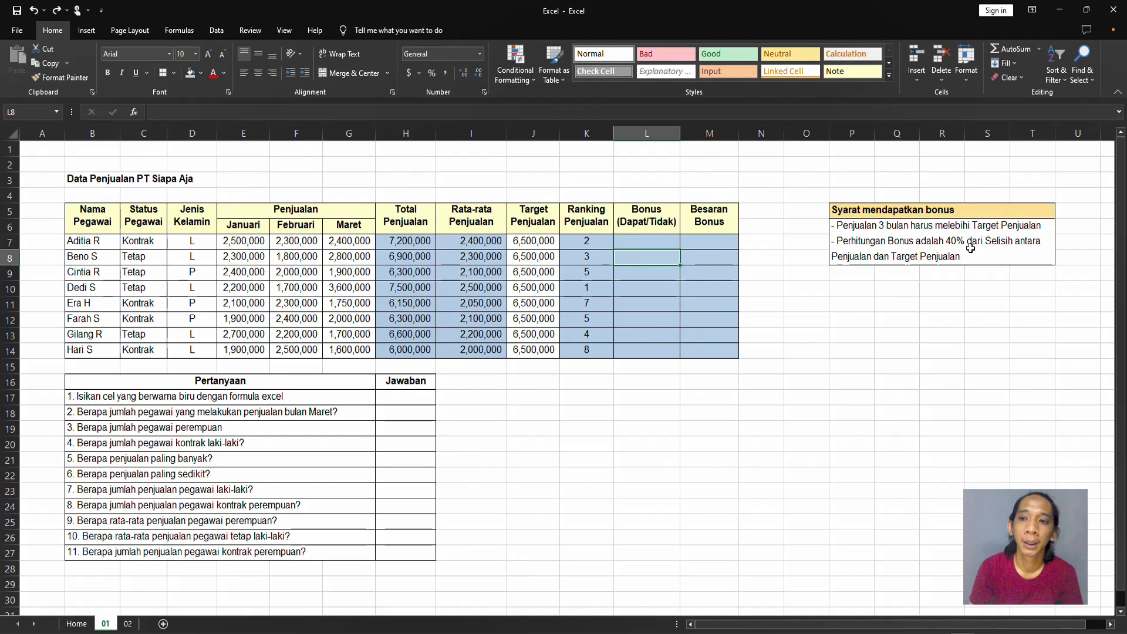
key(Up)
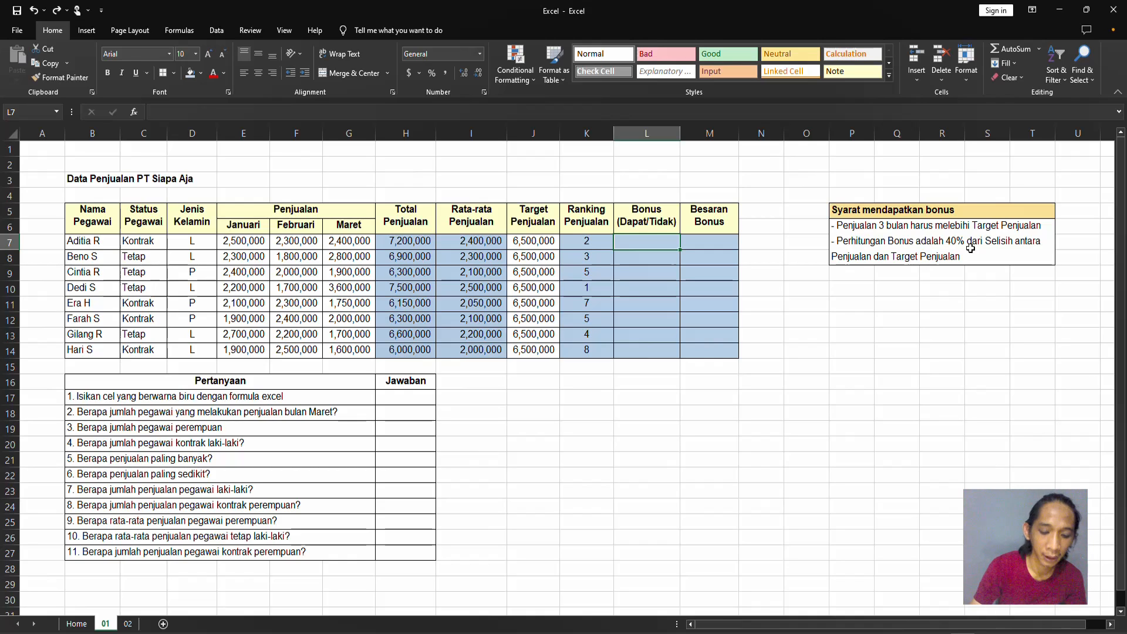
text(=IF()
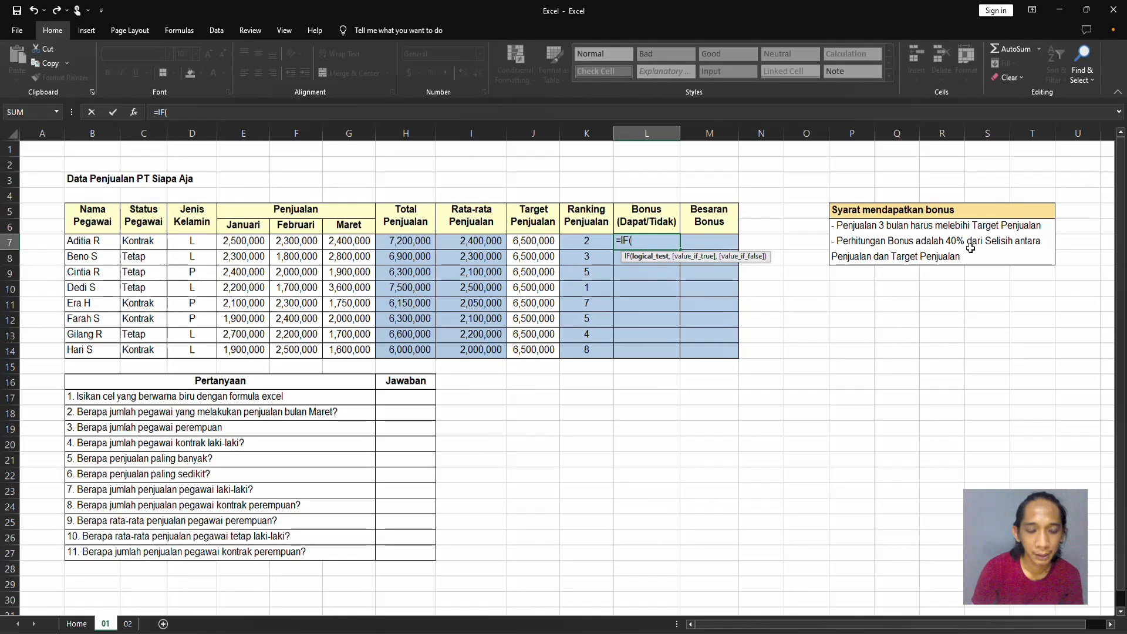
key(Left)
key(Left)
key(Left)
key(Left)
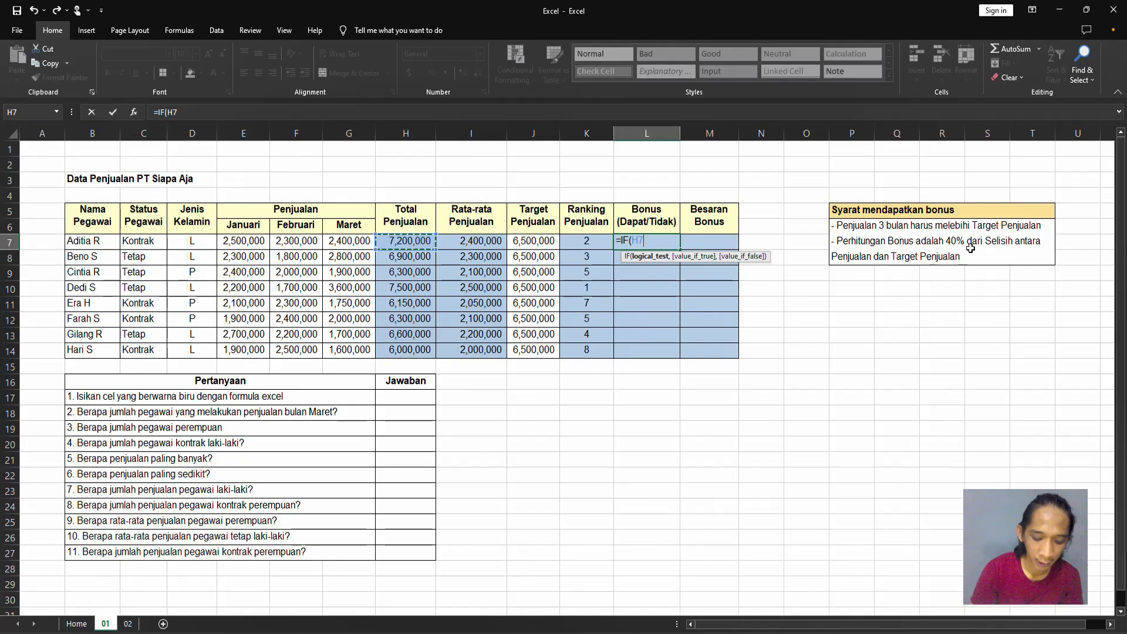
text(>)
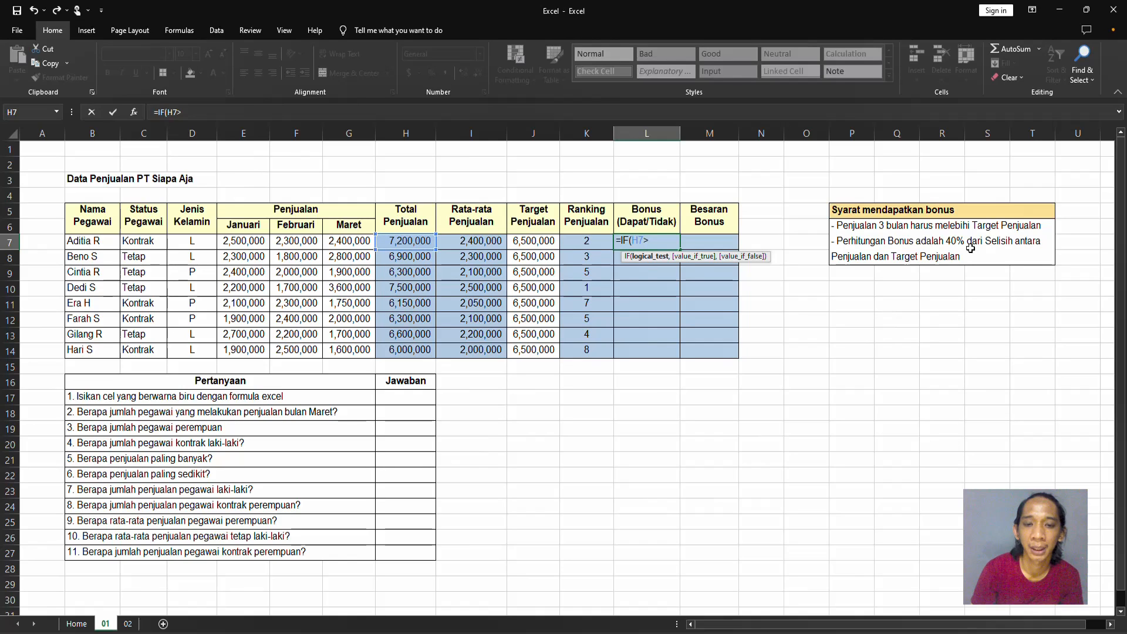
key(Left)
key(Left)
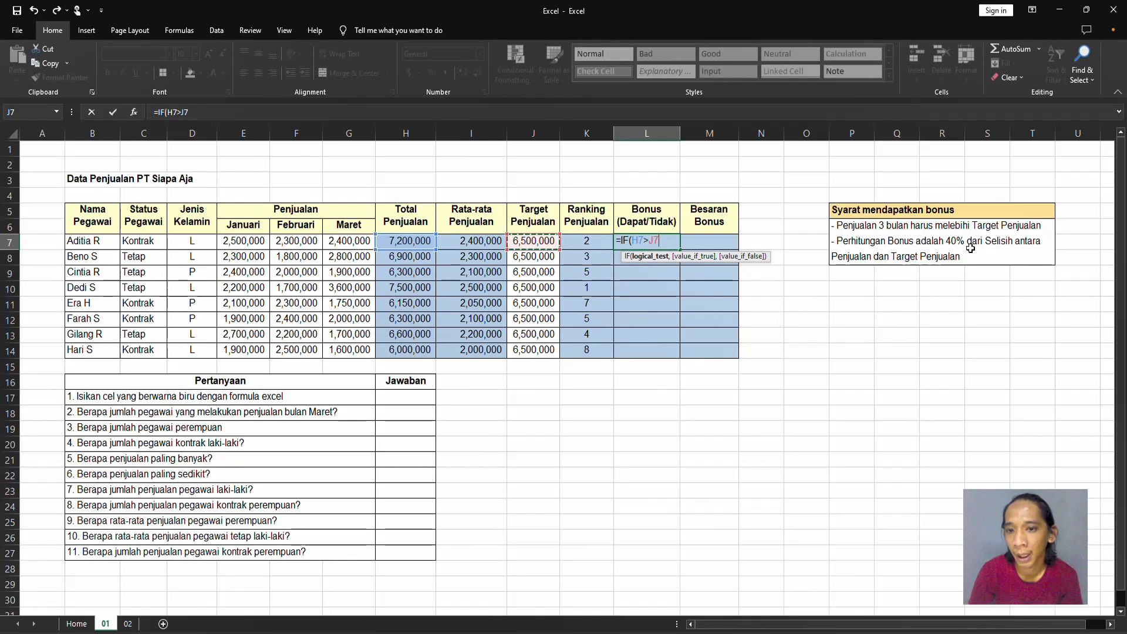
text(,)
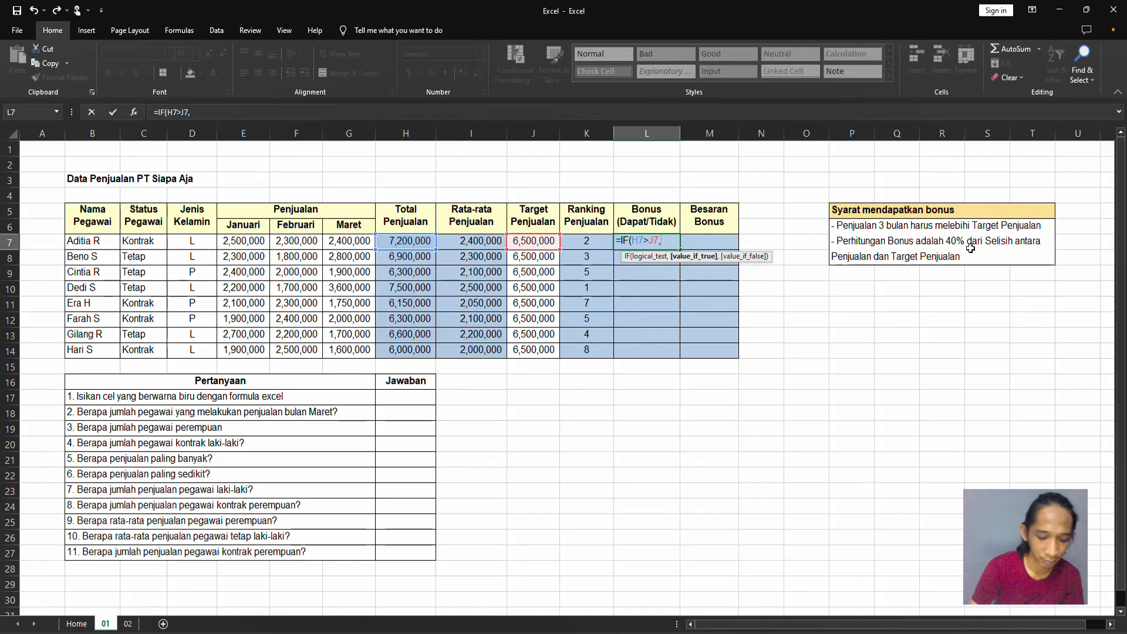
text("D)
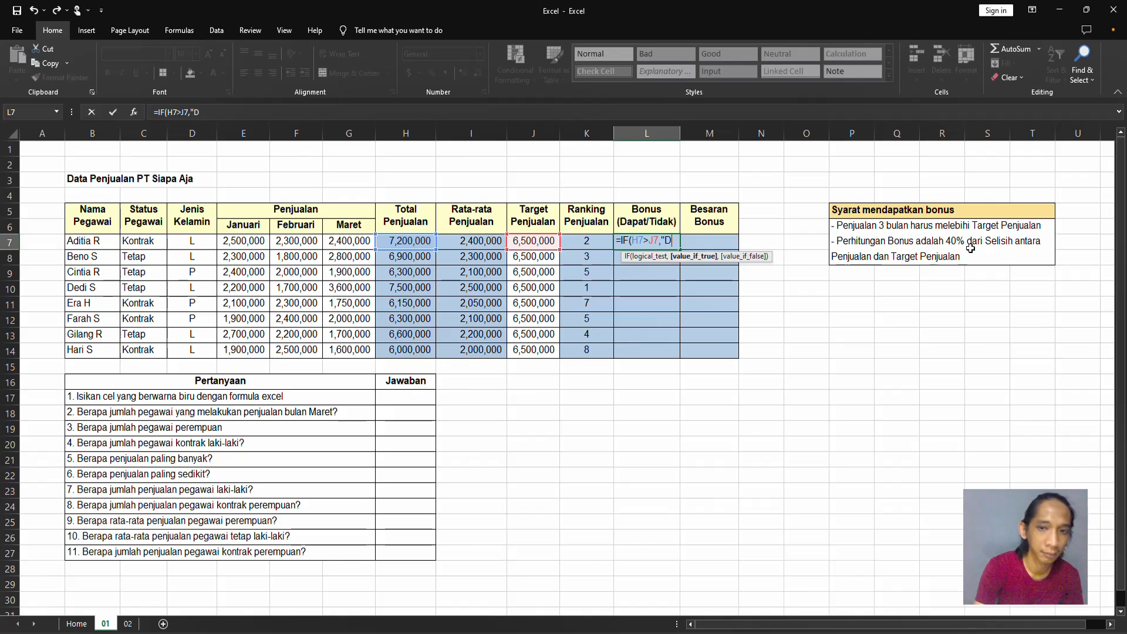
text(apa)
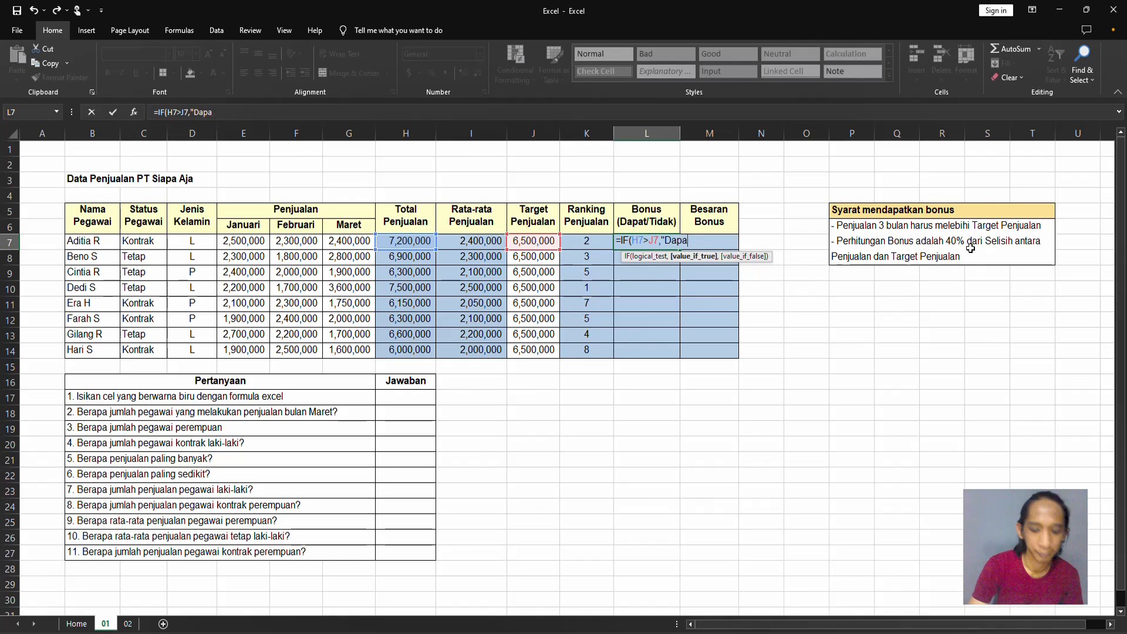
text(t",)
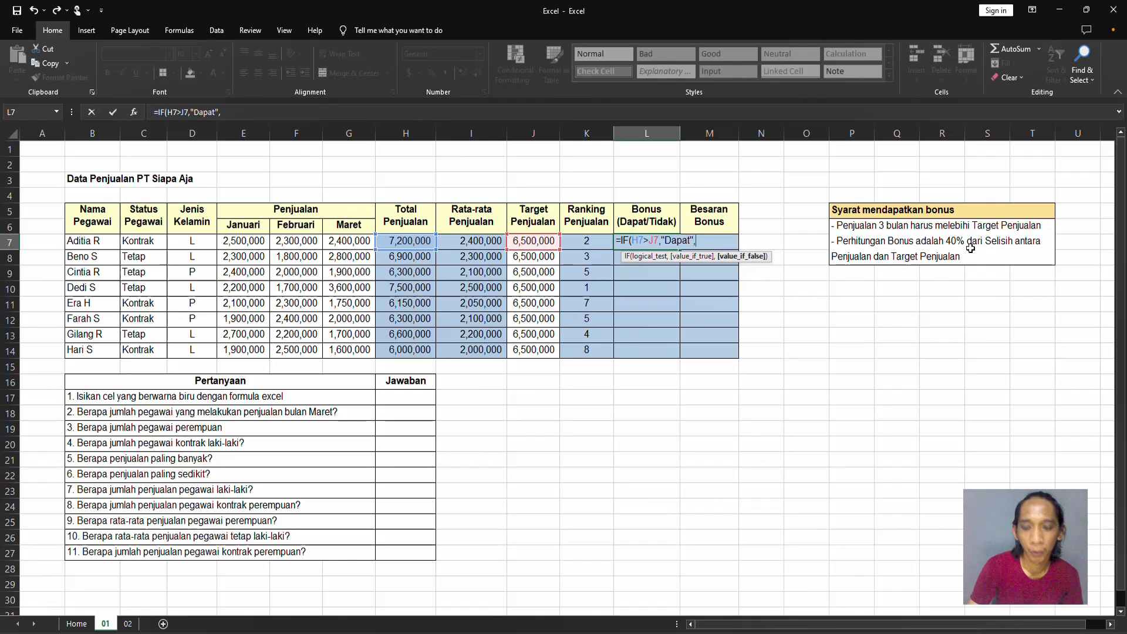
text("t)
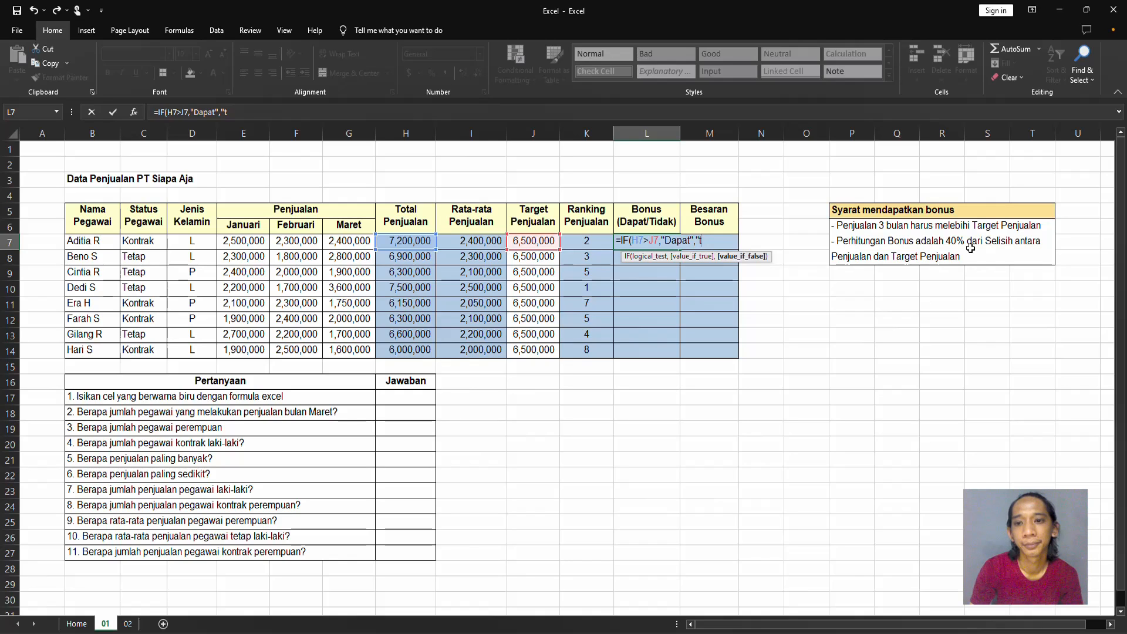
Complete the L7 formula with "Dapat" as the true result and "Tidak" as the false result.
key(BackSpace)
text(Tidak)
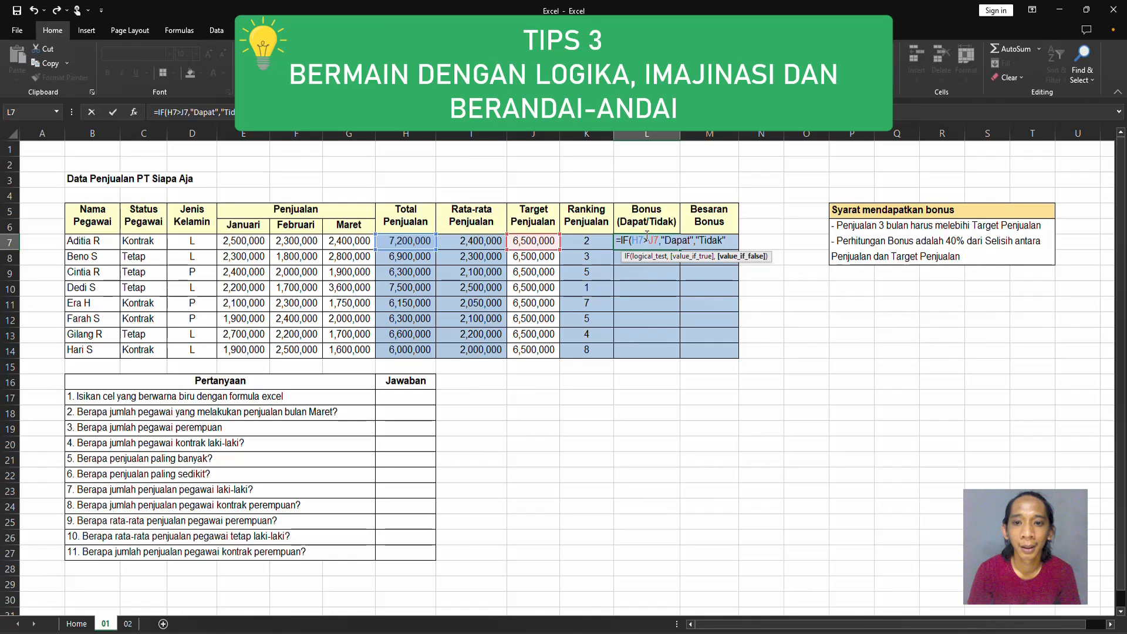
click(644, 240)
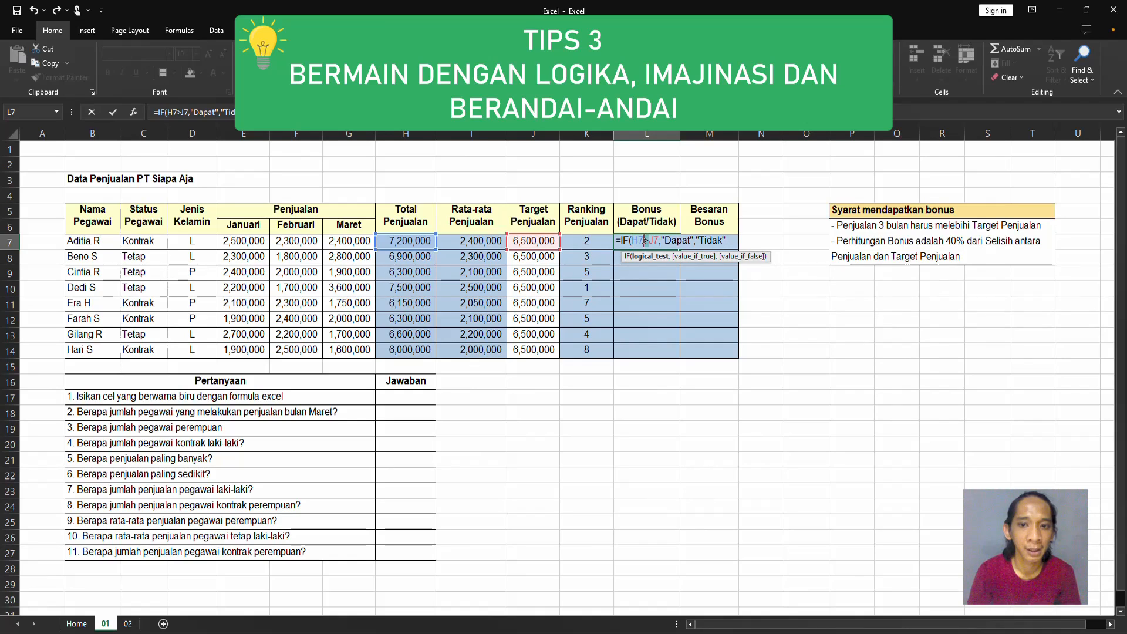
drag(658, 241, 651, 241)
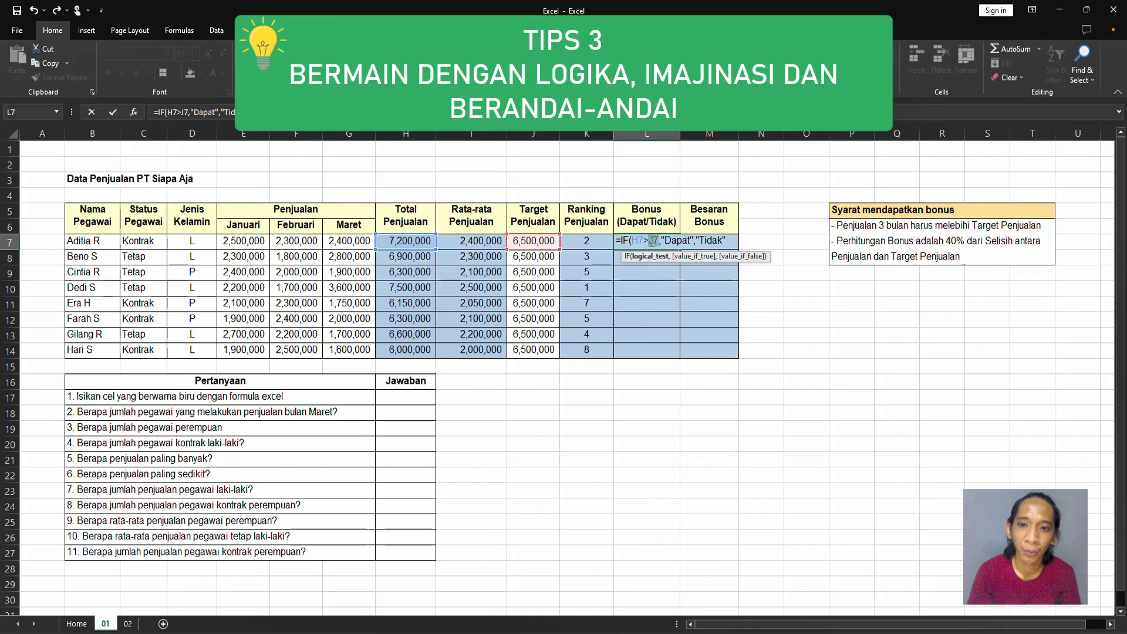
click(657, 240)
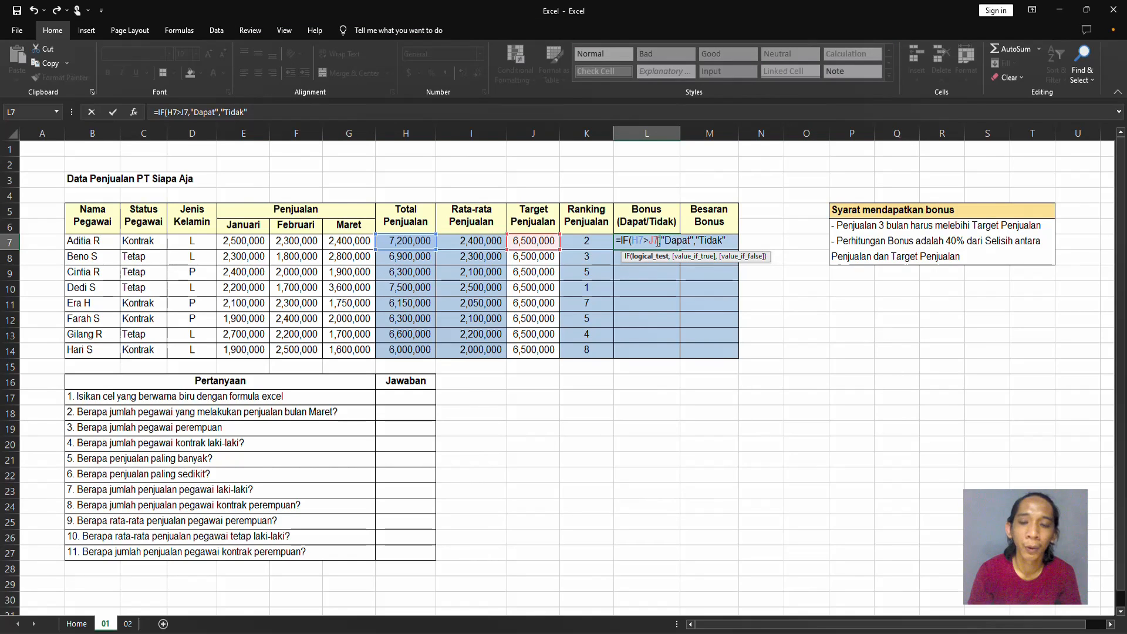
click(694, 241)
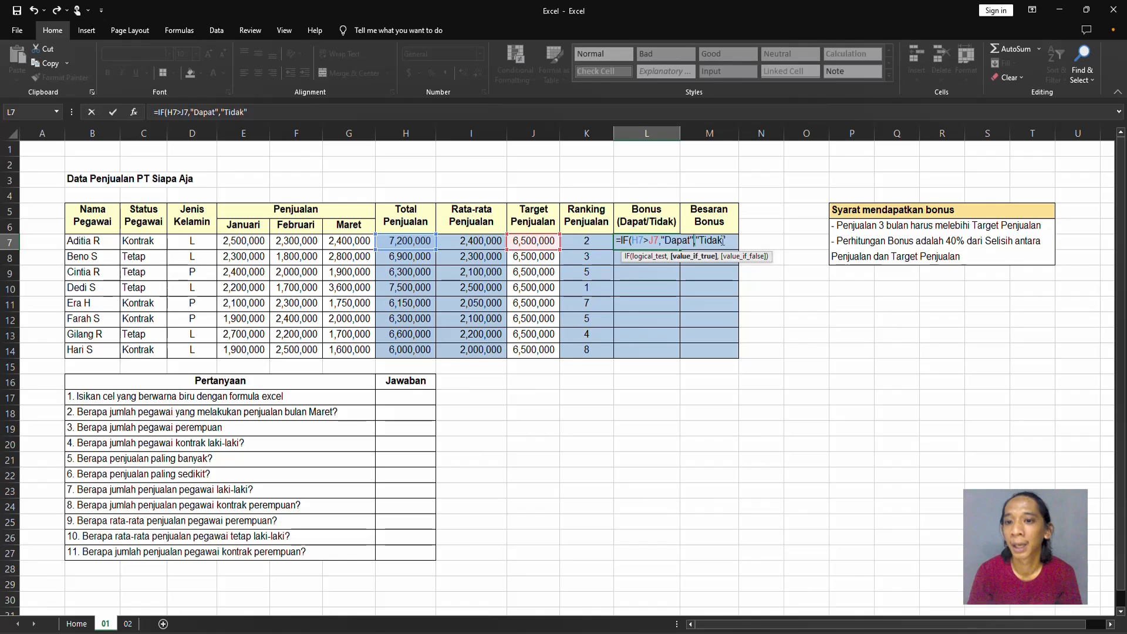
click(726, 240)
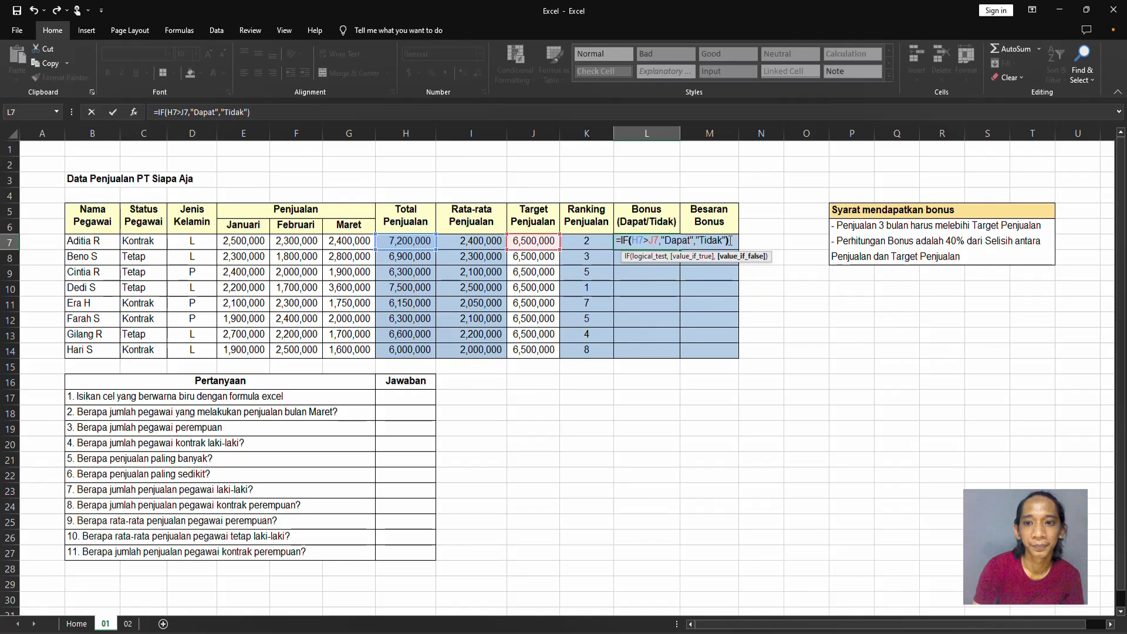
Confirm the bonus formula in L7 and fill it down to L14.
key(Return)
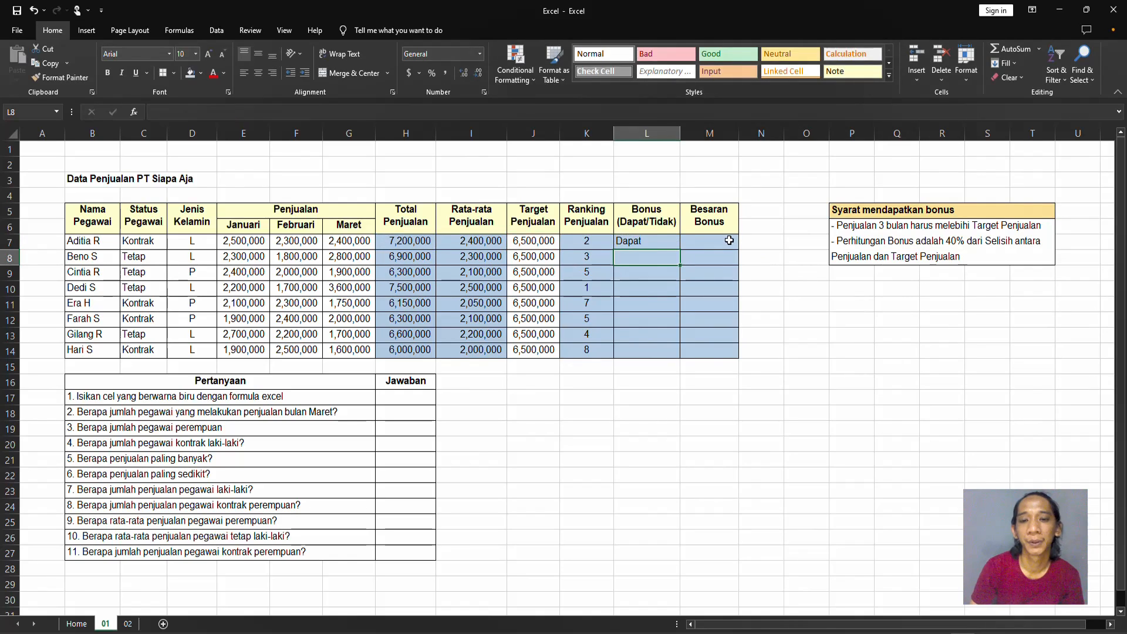
key(Up)
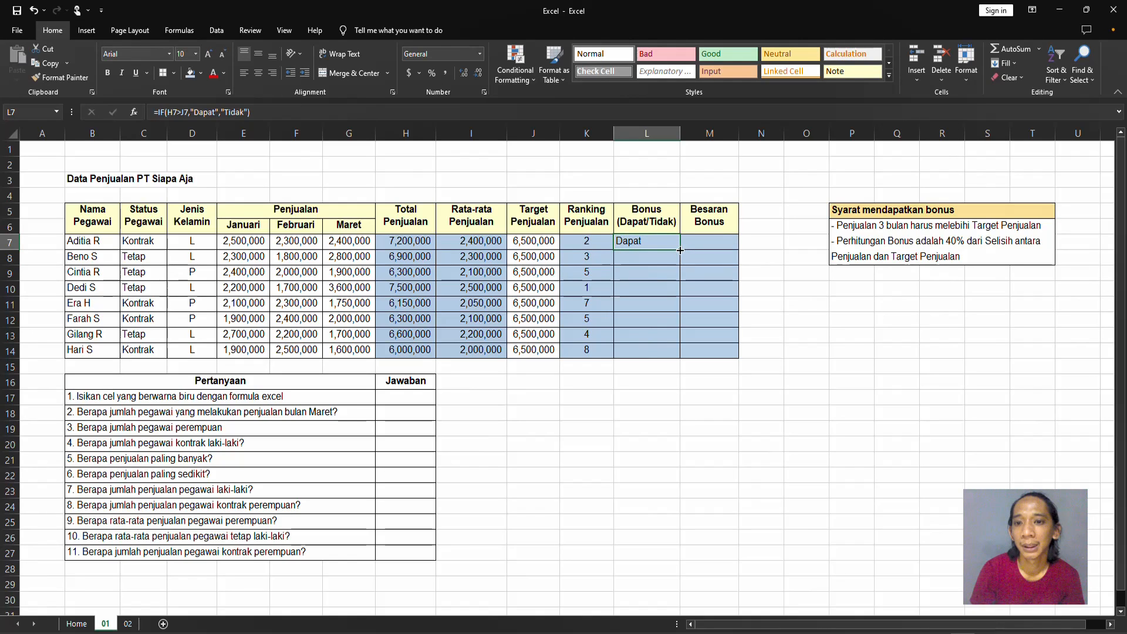
drag(680, 250, 673, 362)
Begin an IF formula in M7 that tests whether the bonus status is "Dapat", L7="Dapat".
click(711, 260)
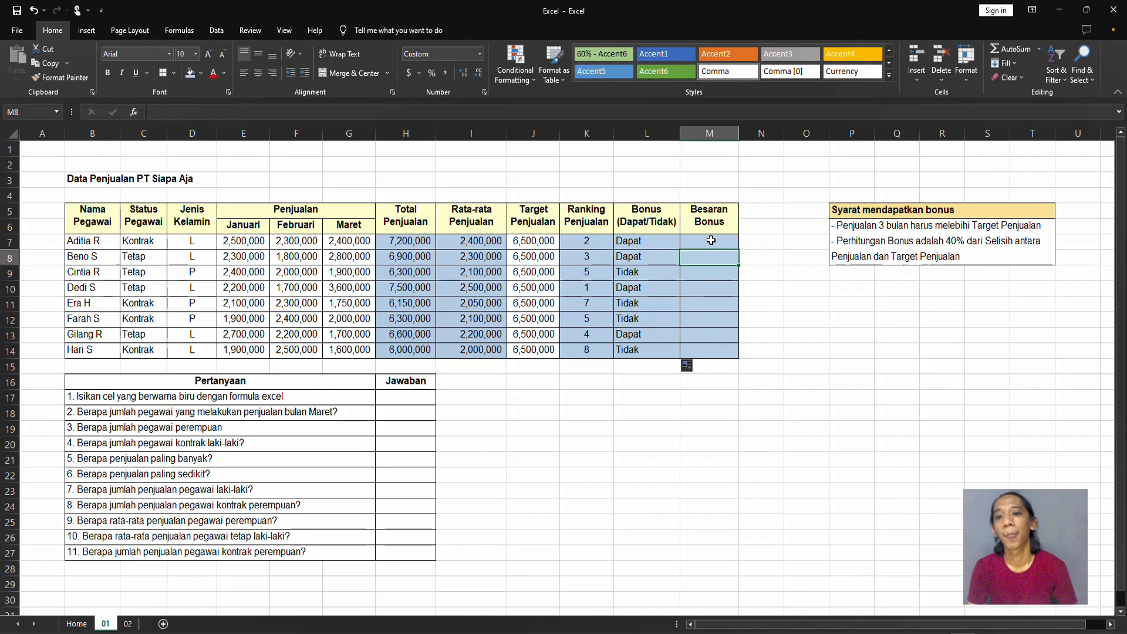
click(711, 241)
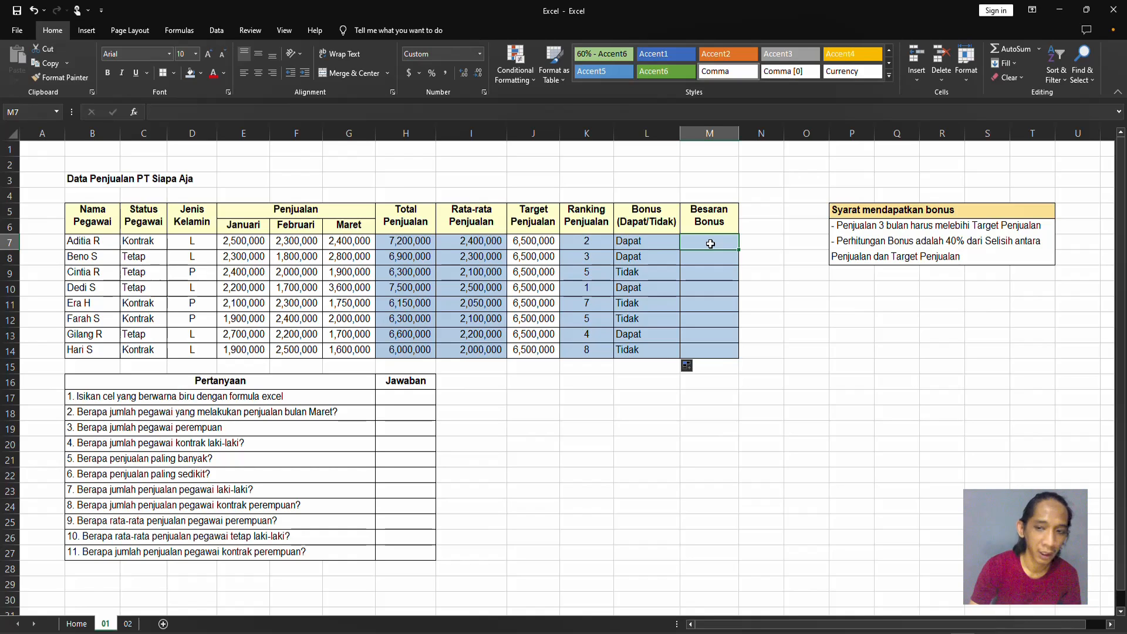
text(=if)
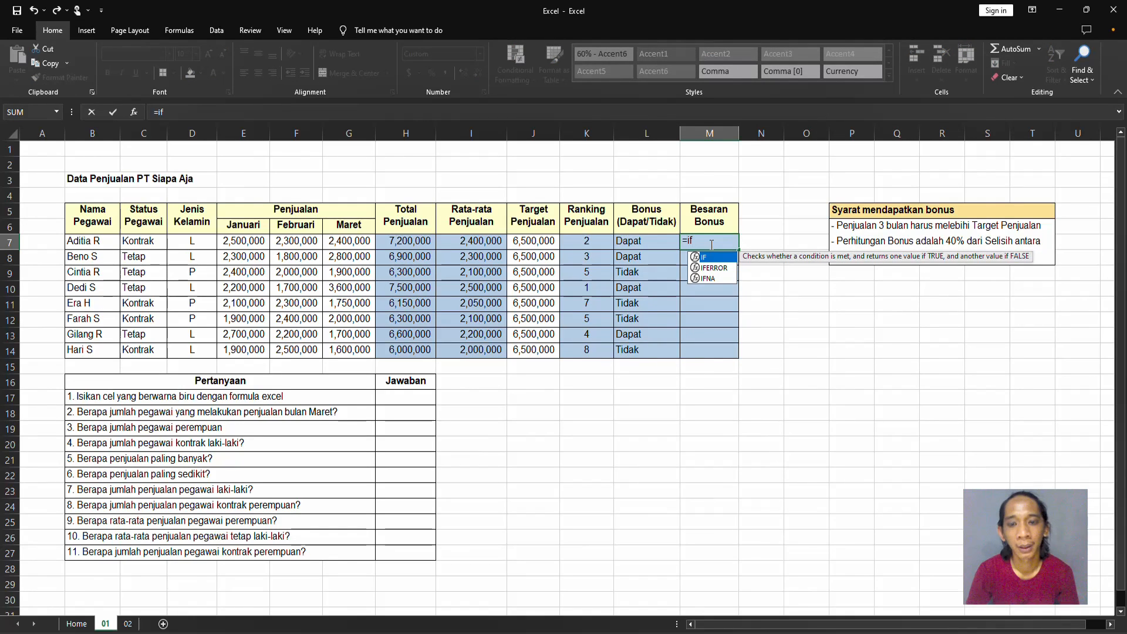
key(Tab)
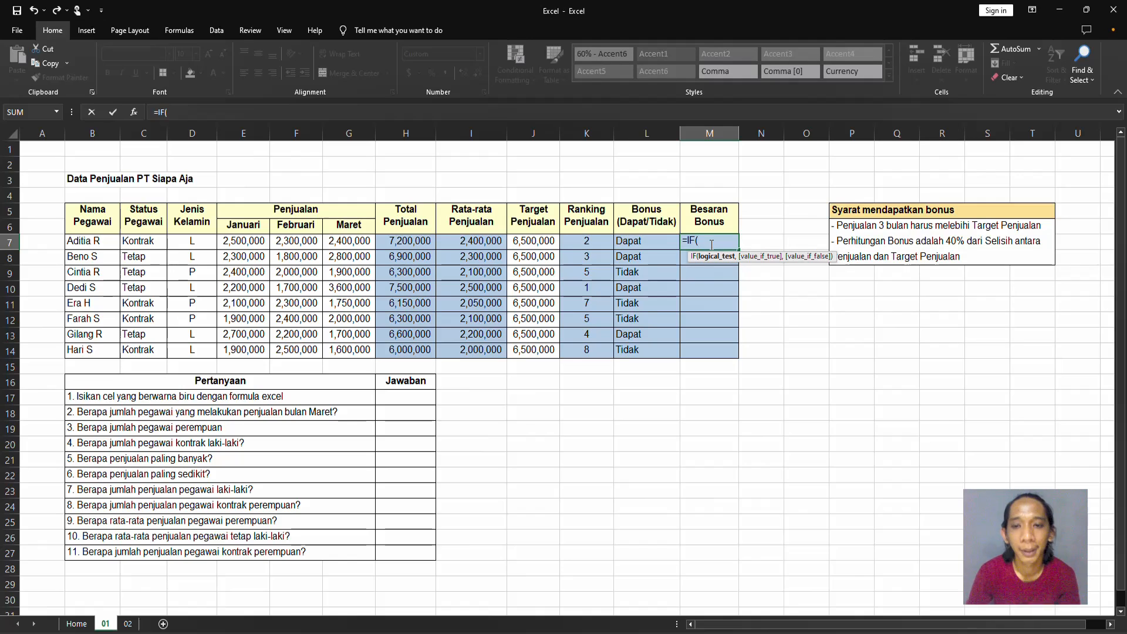
click(659, 244)
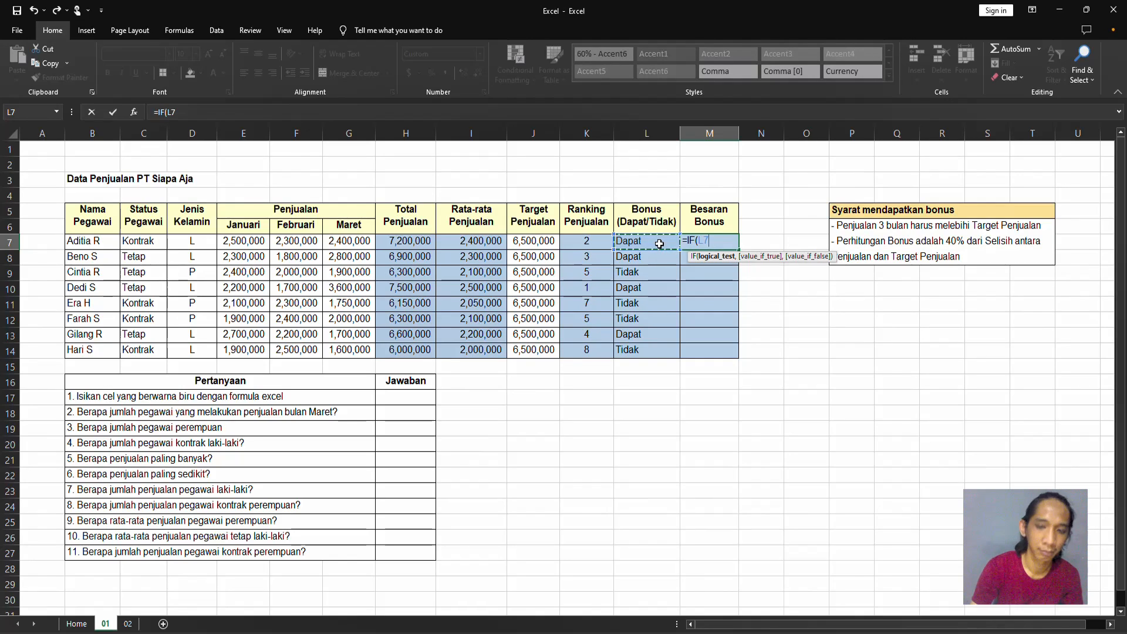
text(=)
text("Dapa)
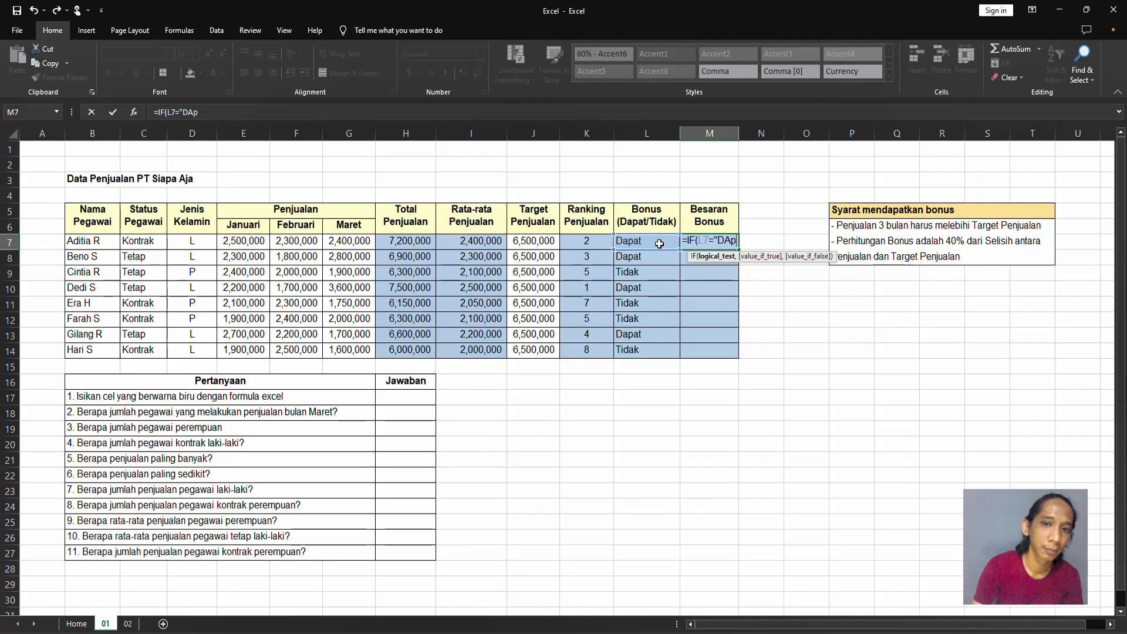
text(t)
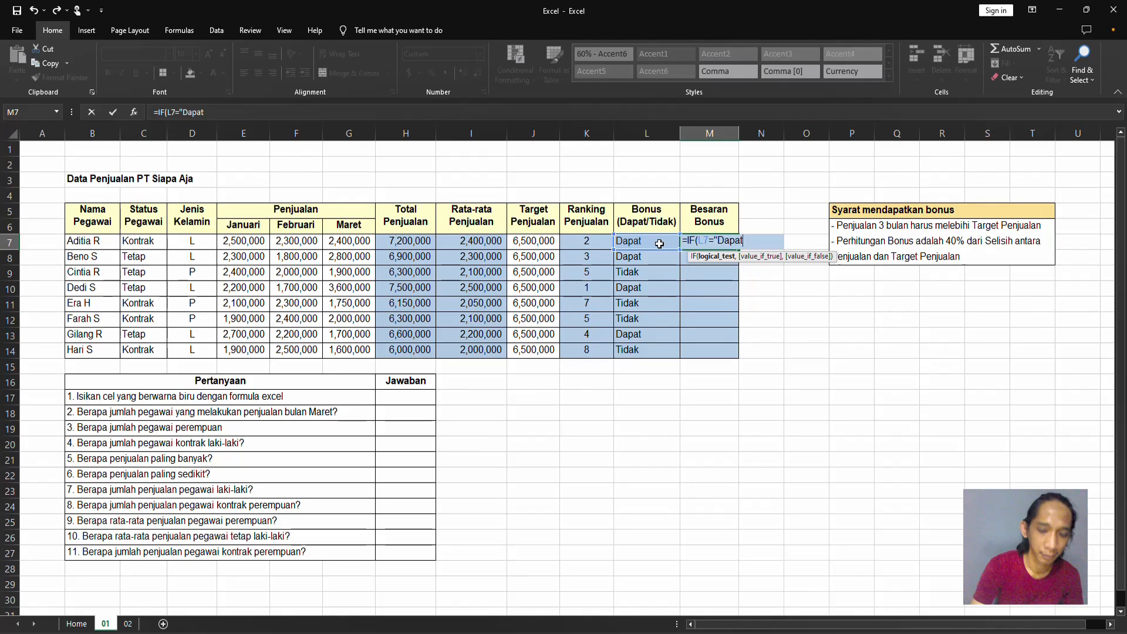
text(")
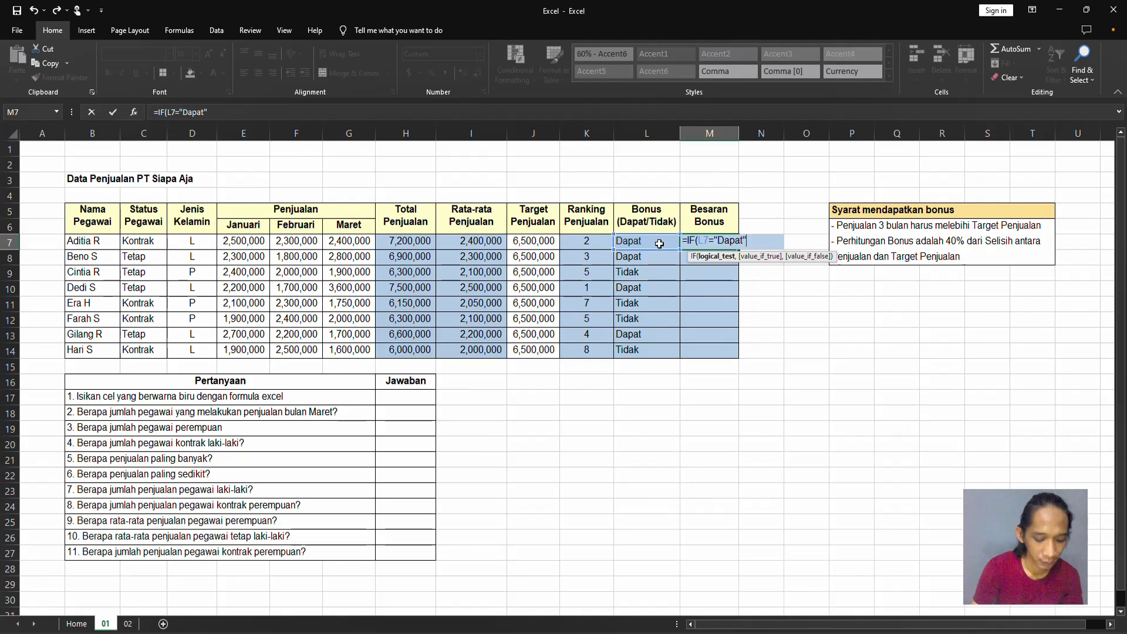
text(,)
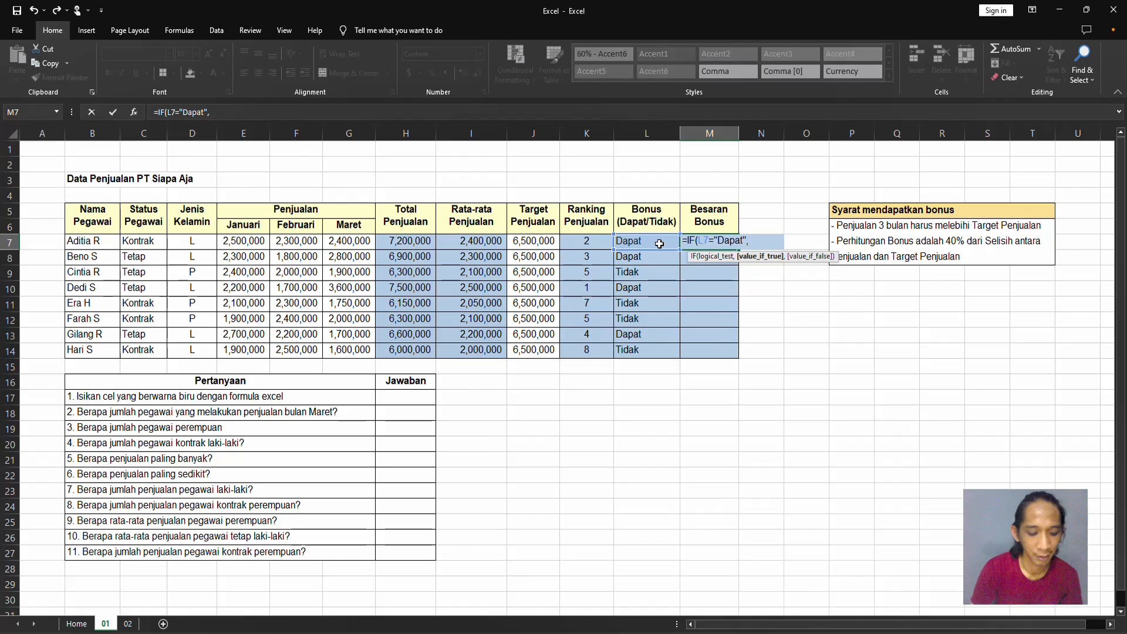
text(40%)
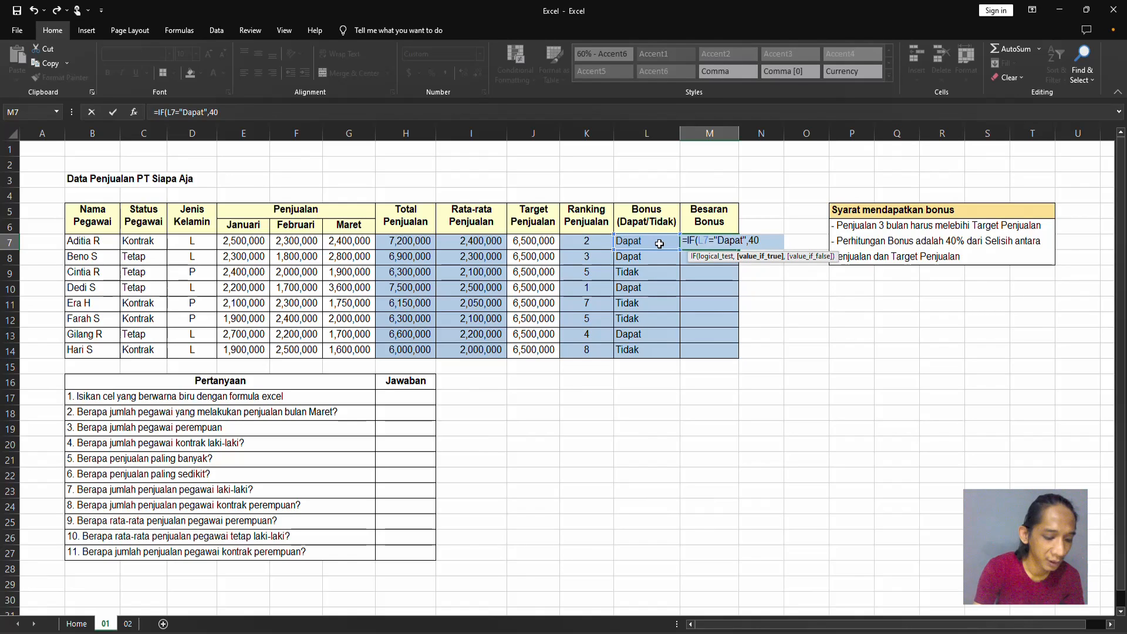
Enter 40% of the difference between total sales and target, 40%*(H7-J7), as the true result in M7.
text(*)
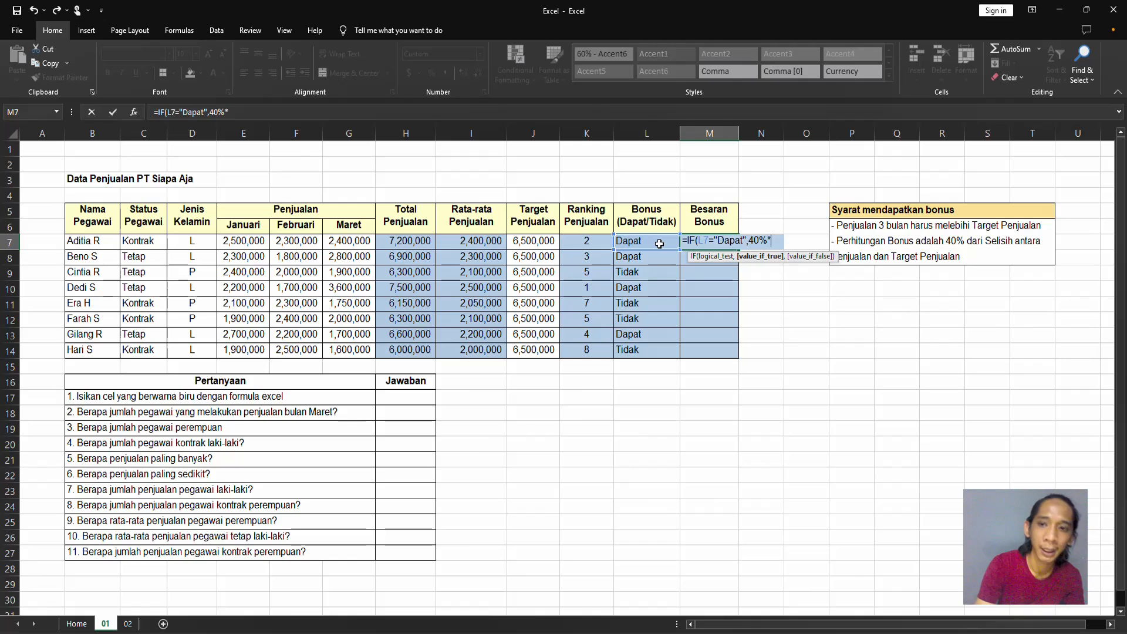
text(()
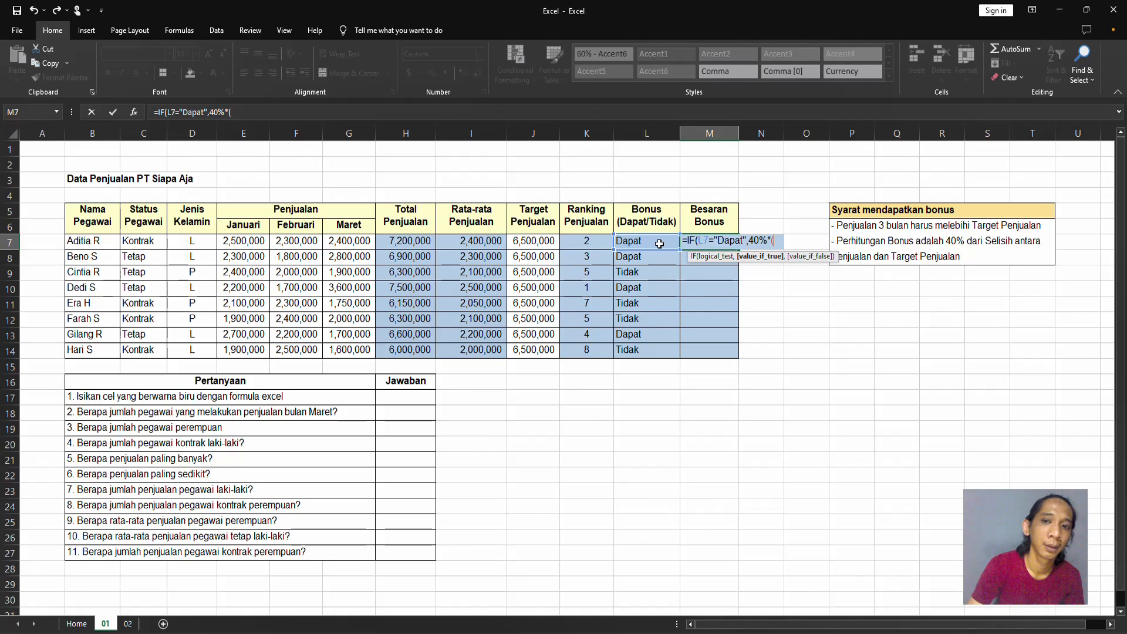
click(420, 245)
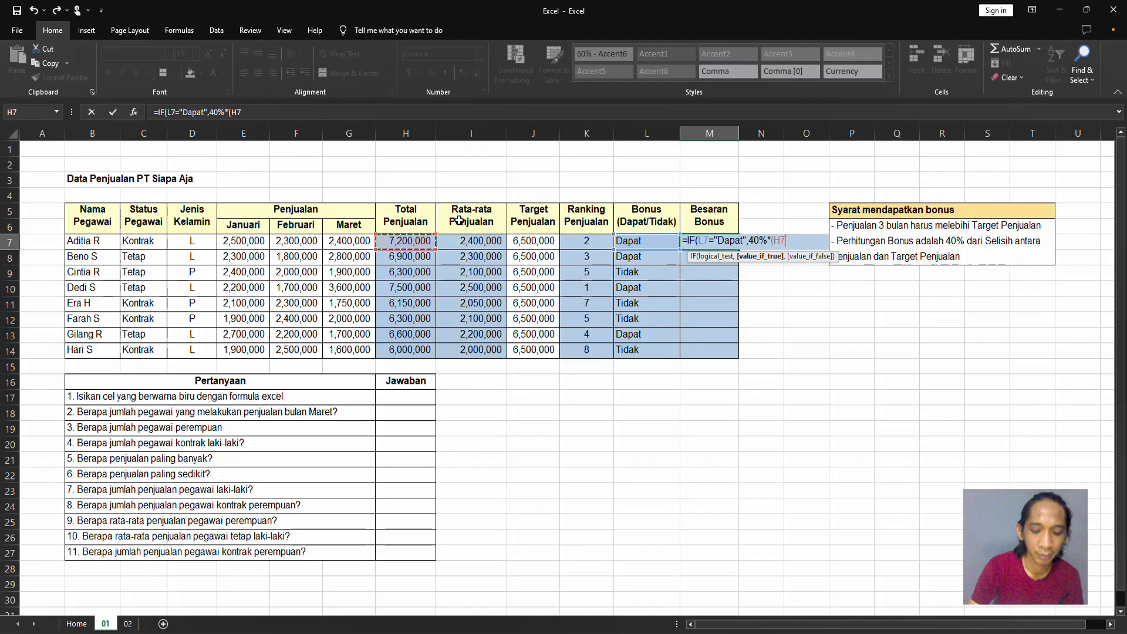
text(-)
click(520, 237)
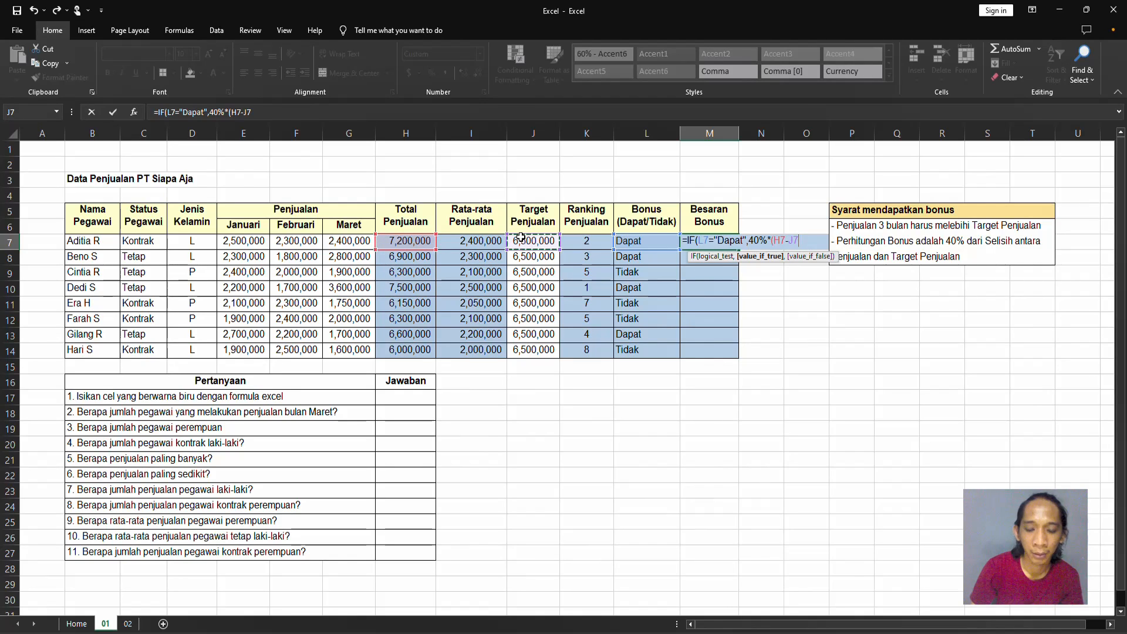
text())
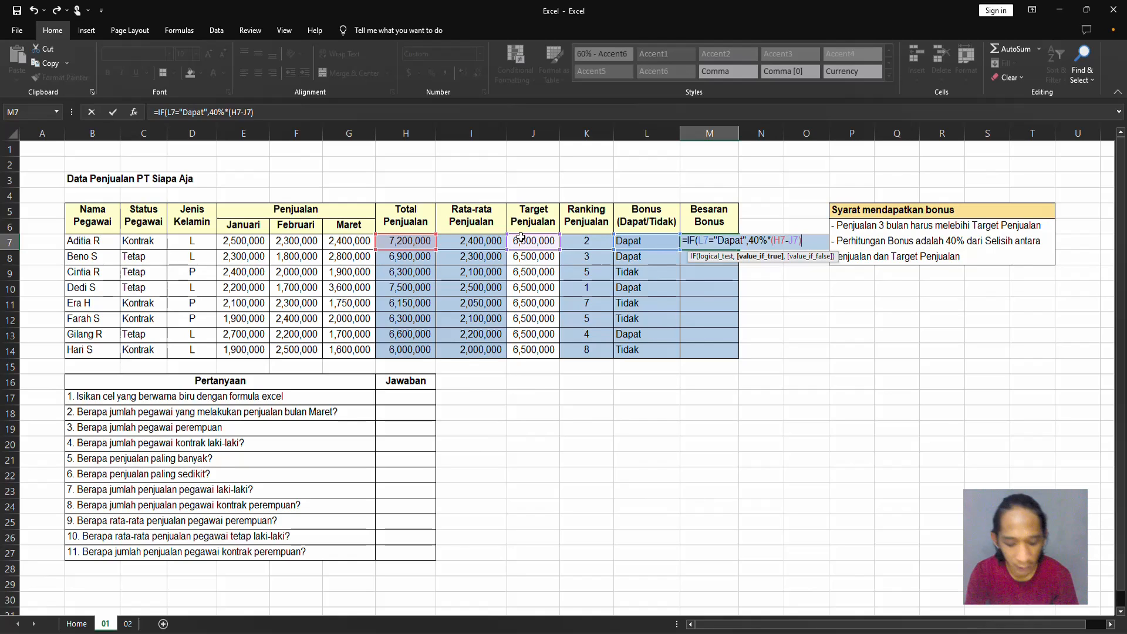
Set 0 as the false result of the M7 formula and confirm it, accepting the closing-bracket correction.
text(,)
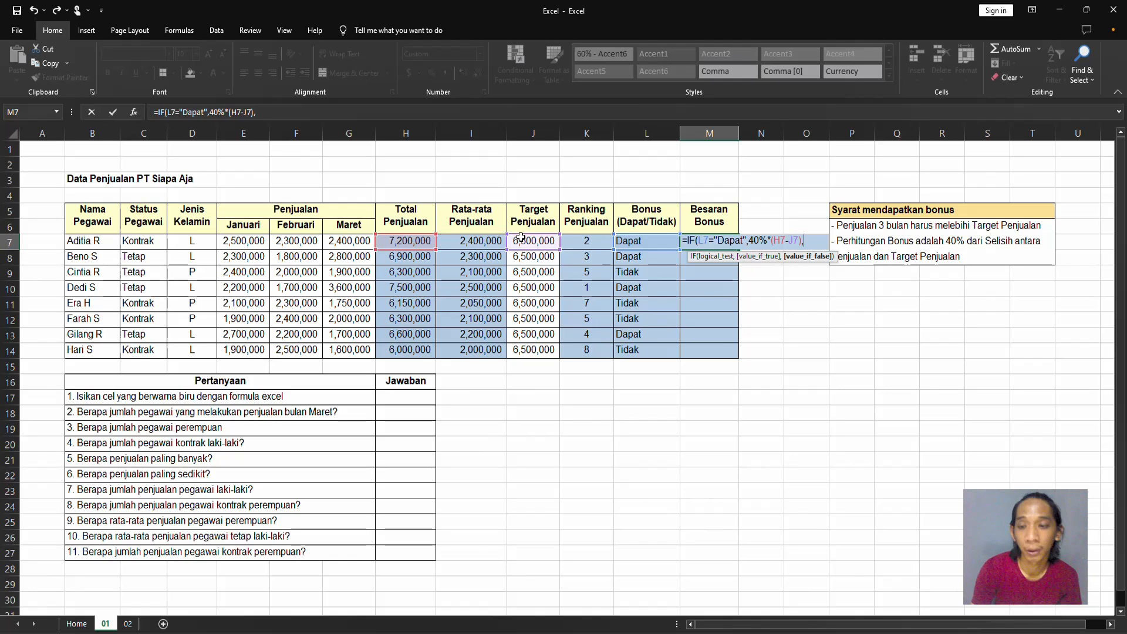
text(0)
key(Return)
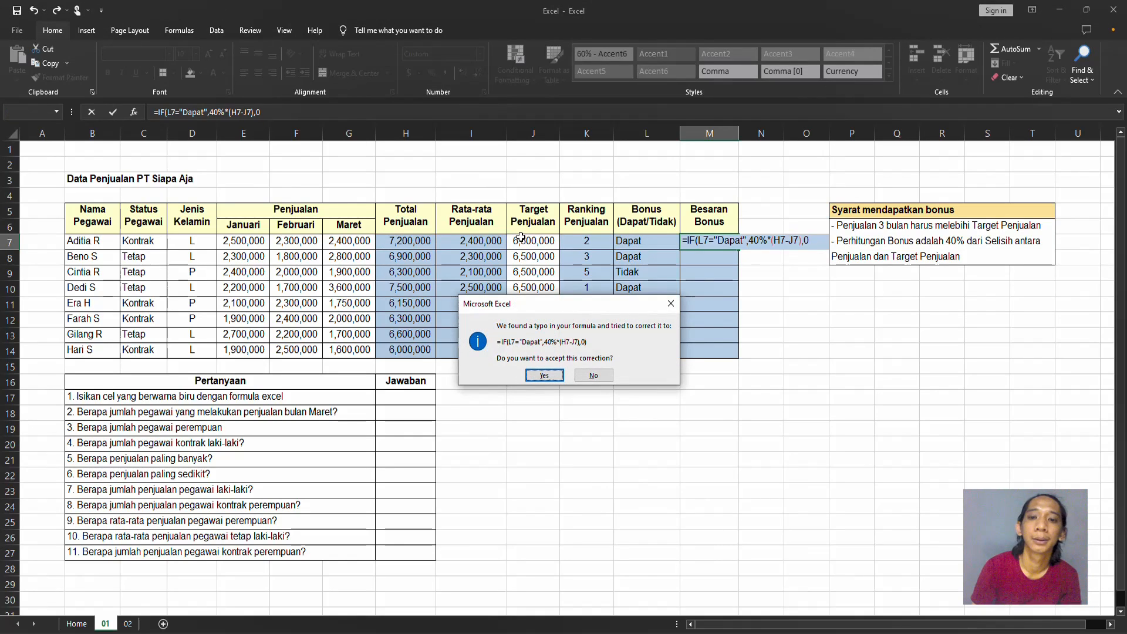
key(Return)
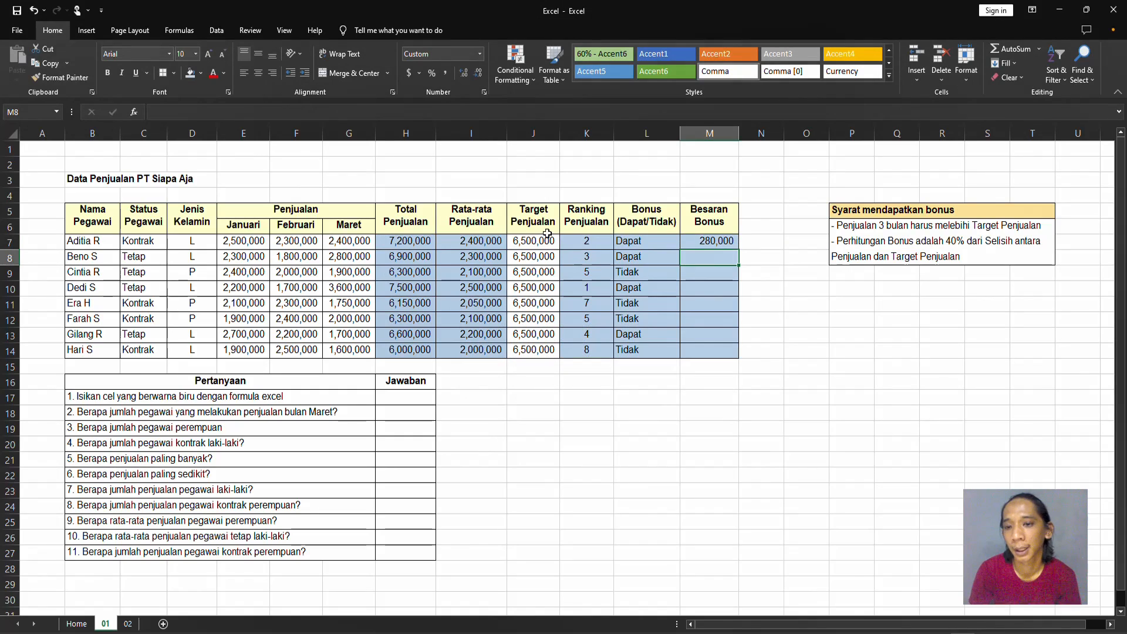
Fill the bonus amount formula from M7 down to M14 and check several of the filled cells.
click(722, 241)
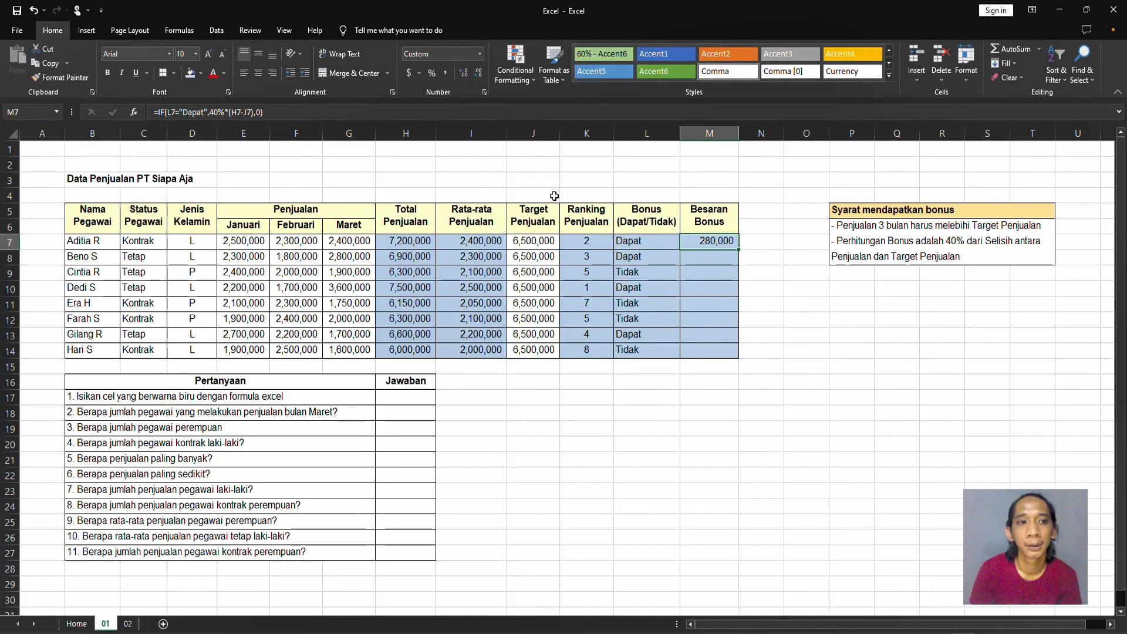
drag(739, 249, 744, 363)
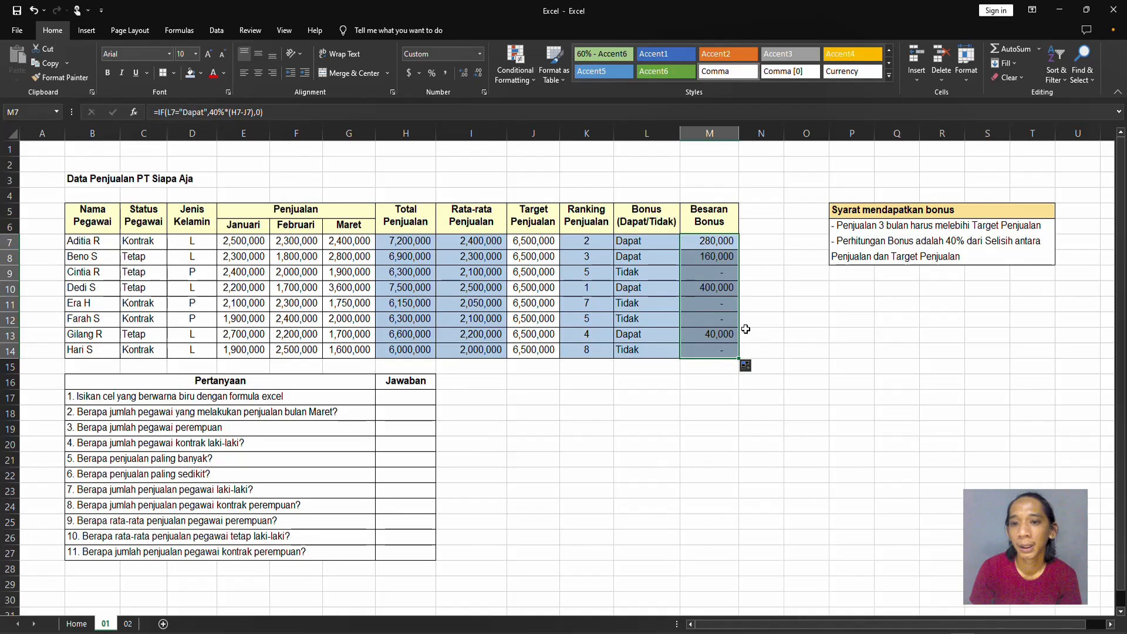
click(724, 316)
click(724, 255)
click(718, 286)
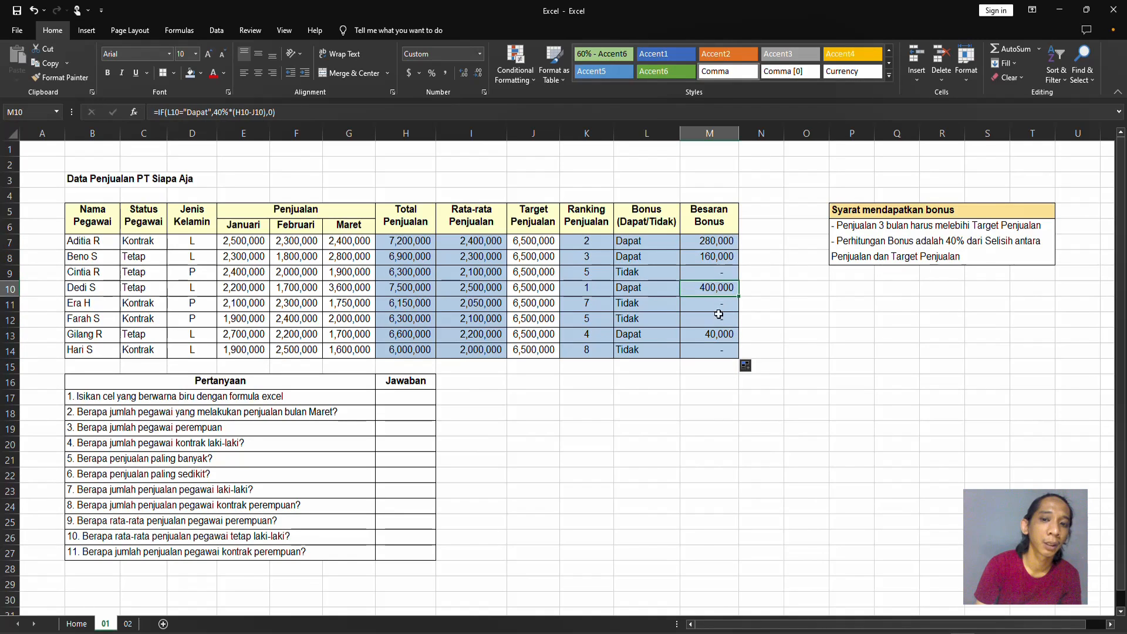
click(722, 334)
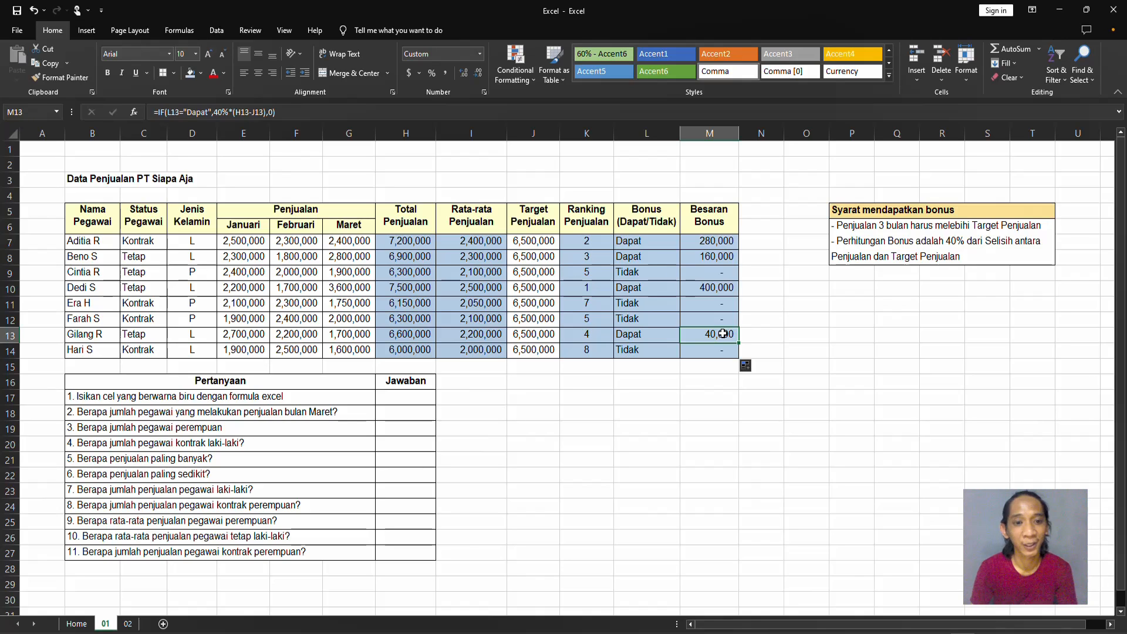
Answer question 2 in H18 by counting the March sales entries with =COUNT(G7:G14).
click(320, 411)
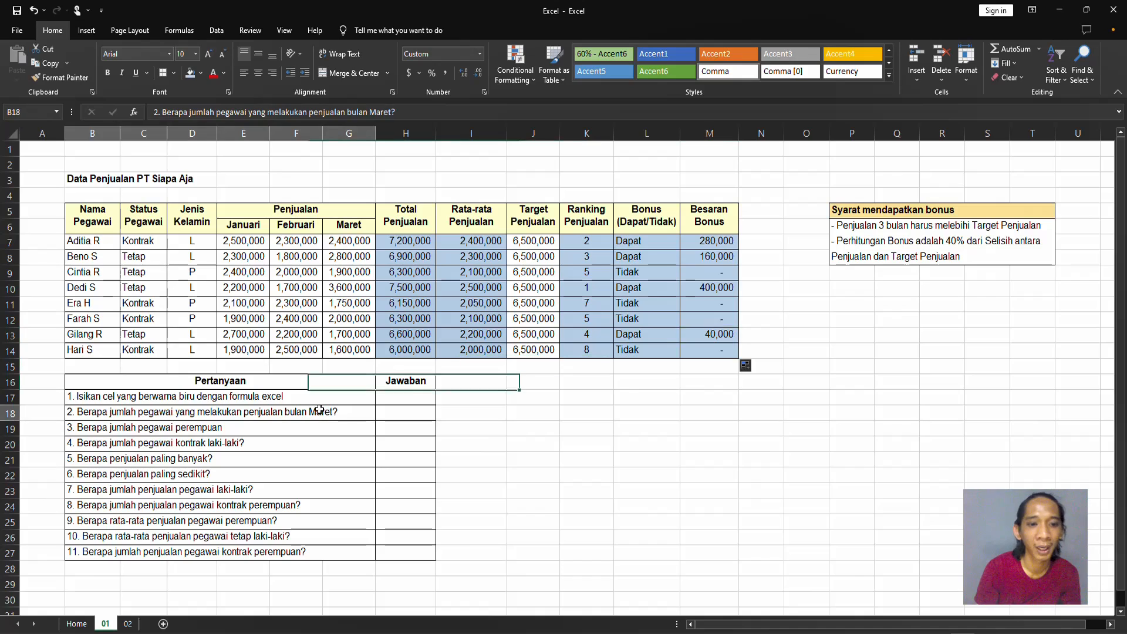
click(393, 411)
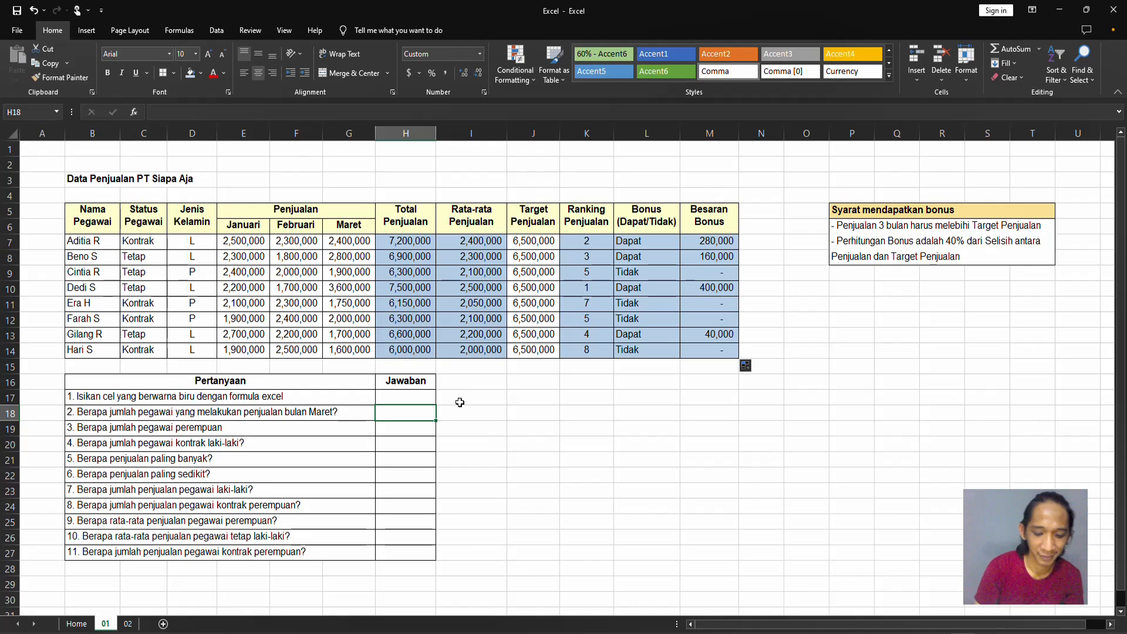
text(=count)
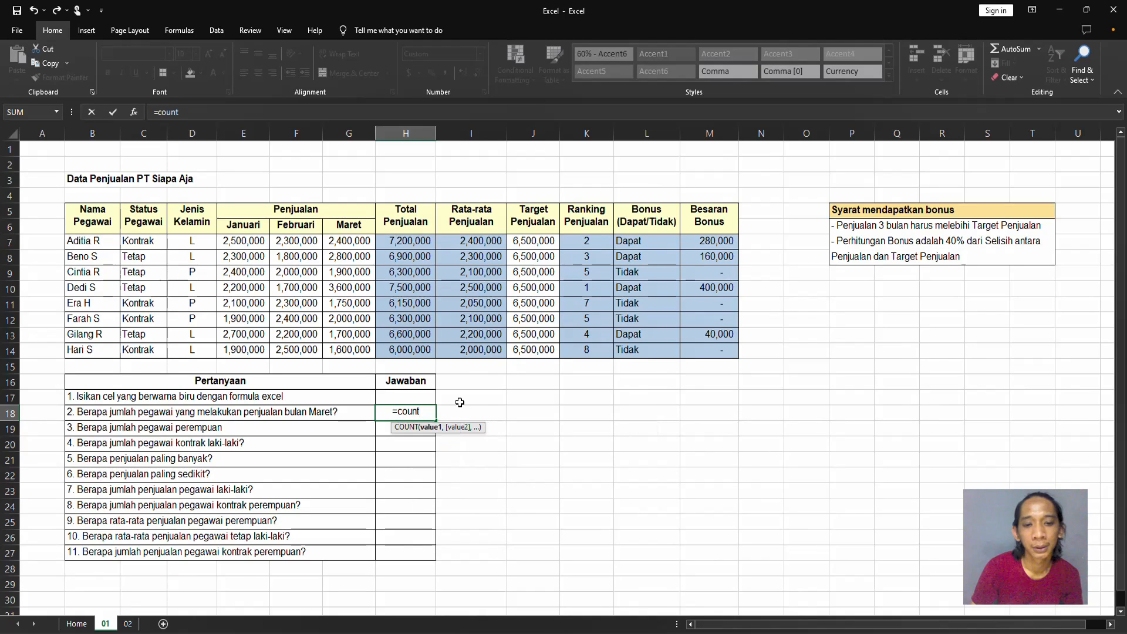
key(Tab)
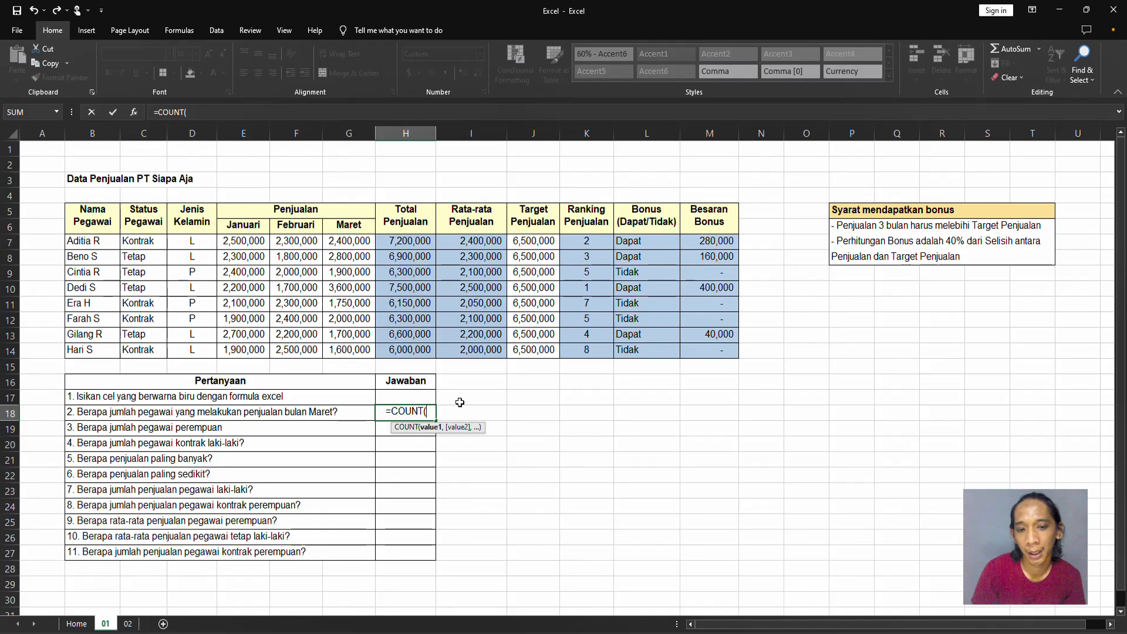
key(Up)
key(Up)
key(Up)
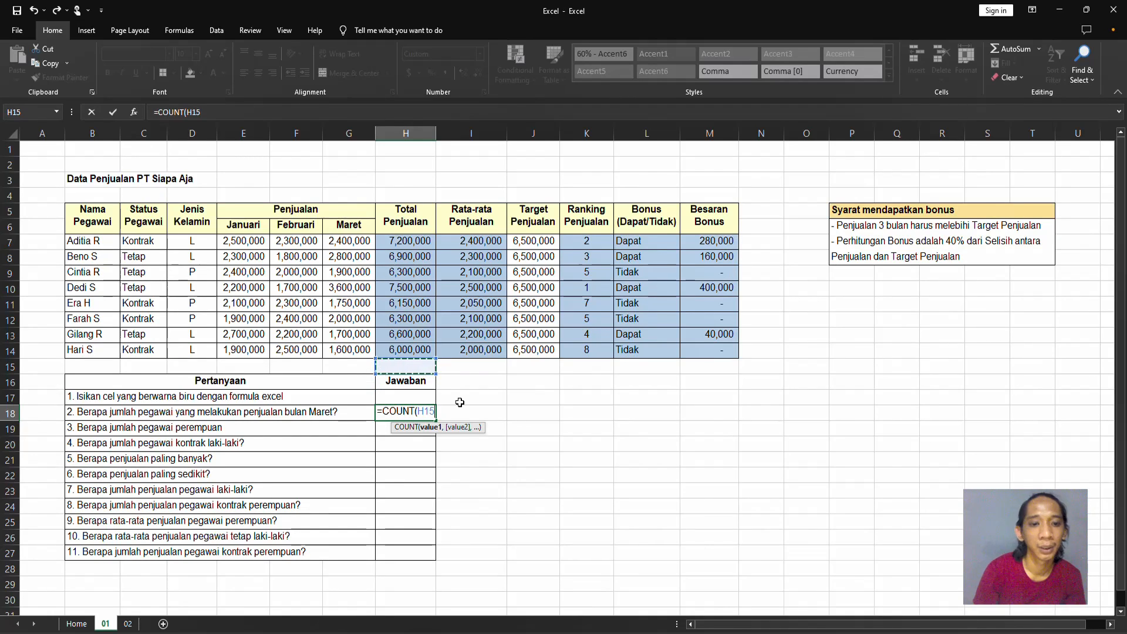
click(352, 240)
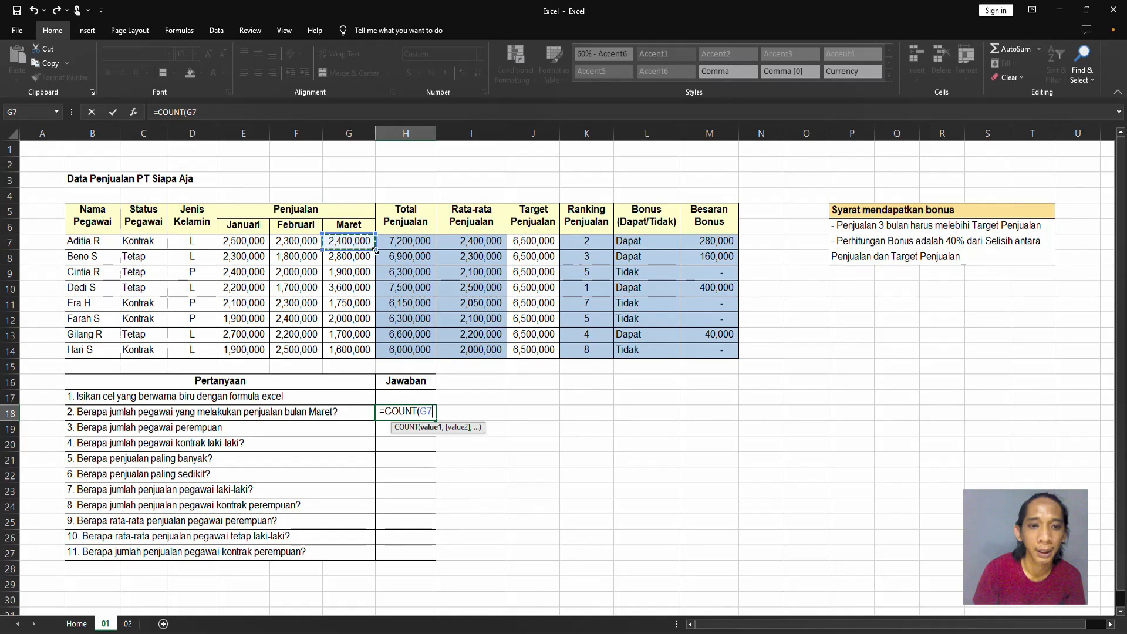
drag(359, 244, 373, 353)
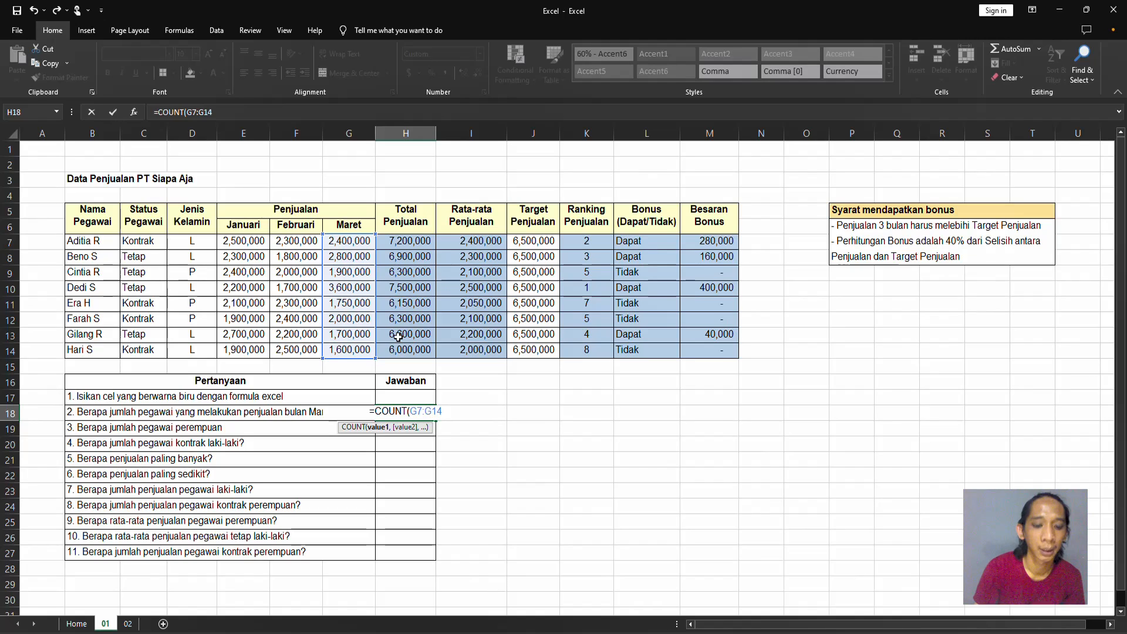
text())
key(Return)
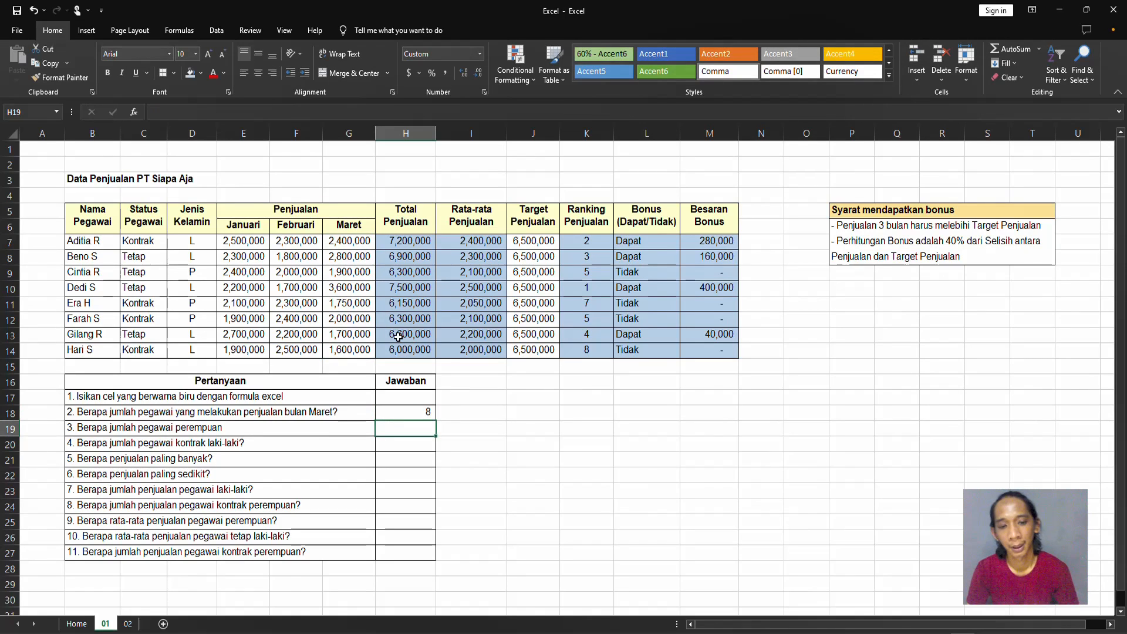
Enter =COUNTA(G7:G14) in I18 beside the question 2 answer to compare it with COUNT.
key(Up)
key(alt)
key(alt)
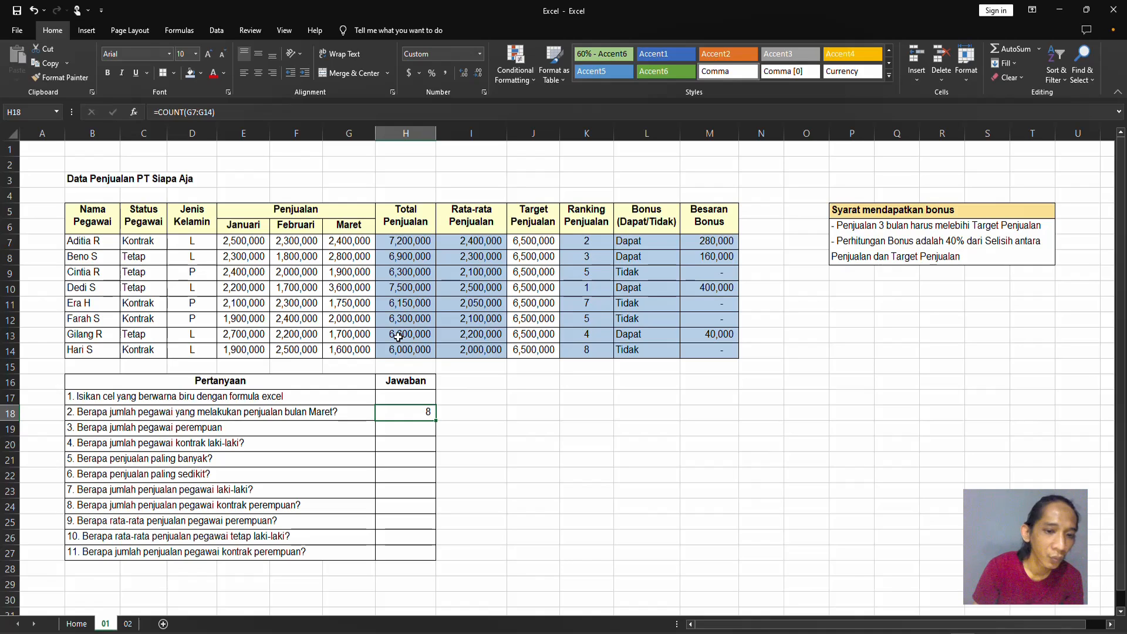
key(Right)
text(=so)
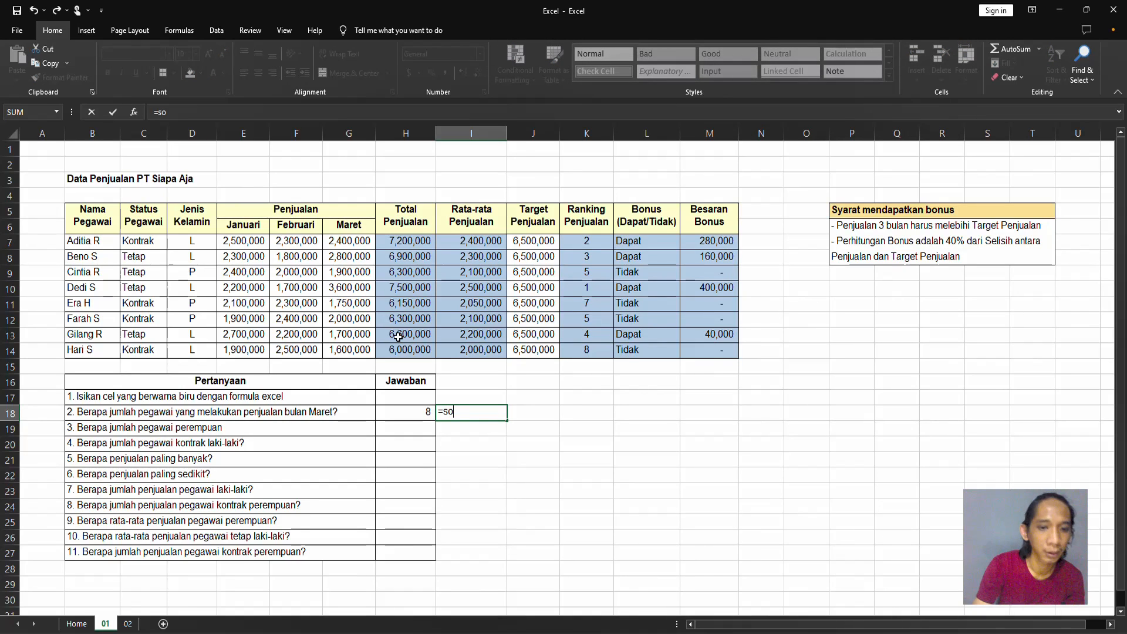
text(un)
key(BackSpace)
key(BackSpace)
key(BackSpace)
key(BackSpace)
text(s)
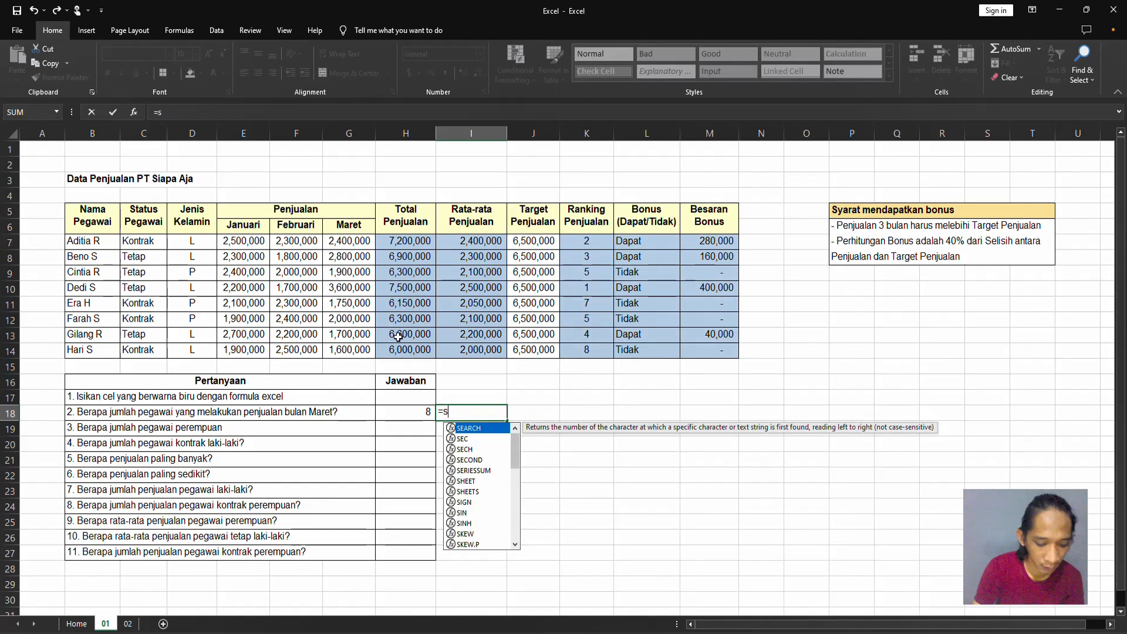
key(BackSpace)
text(counta)
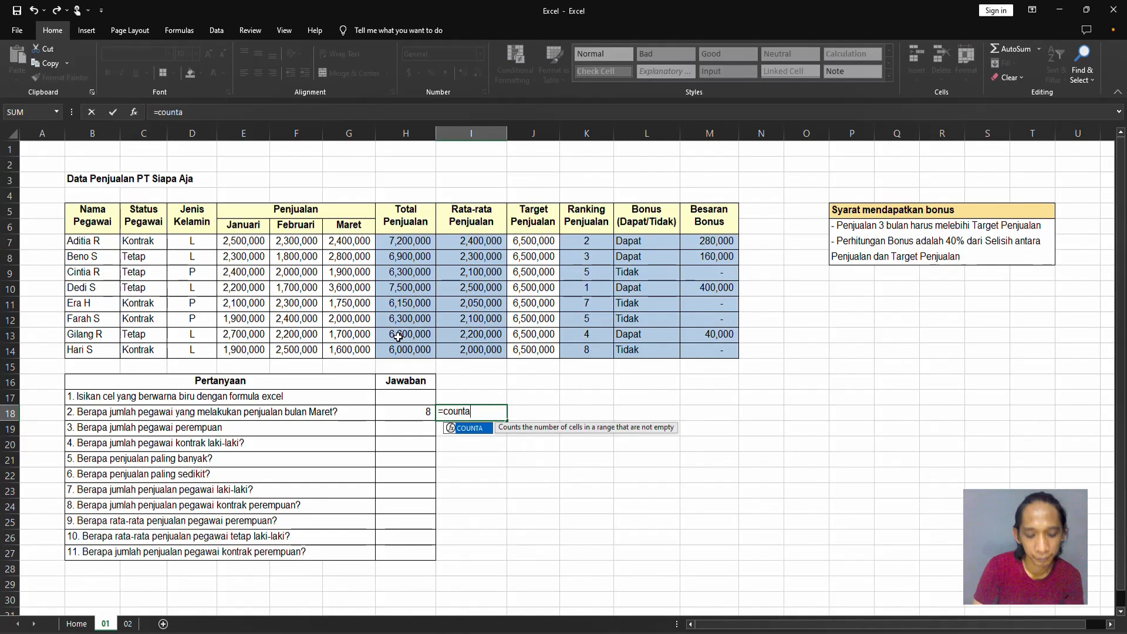
key(Tab)
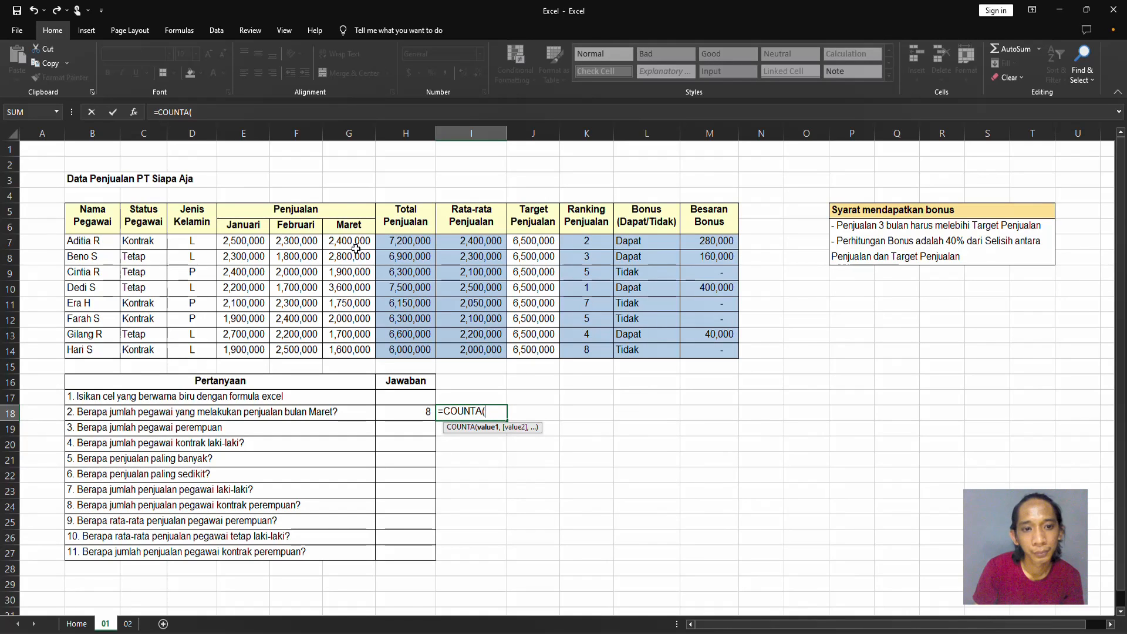
drag(355, 243, 346, 353)
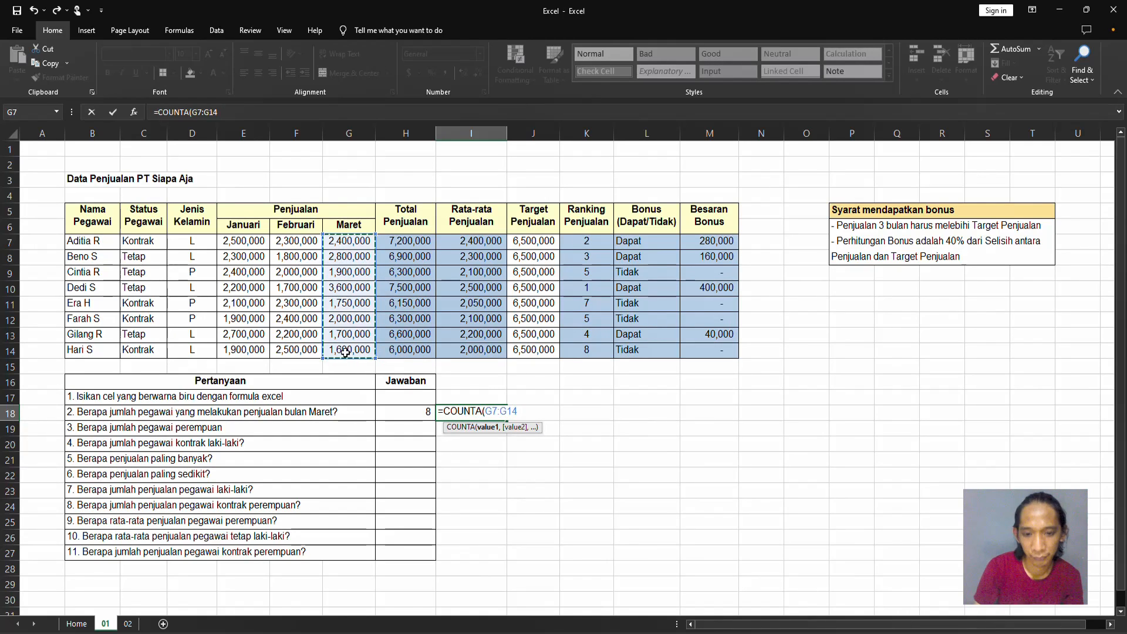
key(Return)
Replace the March sales value in G7 with the text "a" and check the COUNT formula in H18.
key(Up)
key(Up)
key(Up)
key(Up)
key(Up)
key(Up)
key(Up)
key(Up)
key(Up)
key(Up)
key(Up)
key(Up)
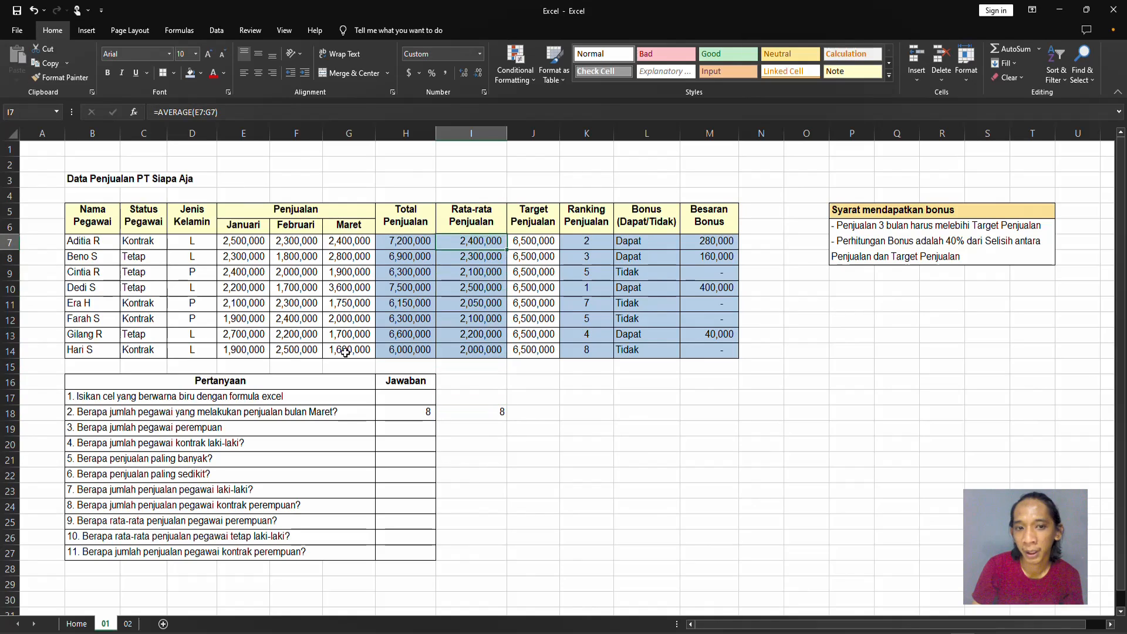
key(Left)
key(Left)
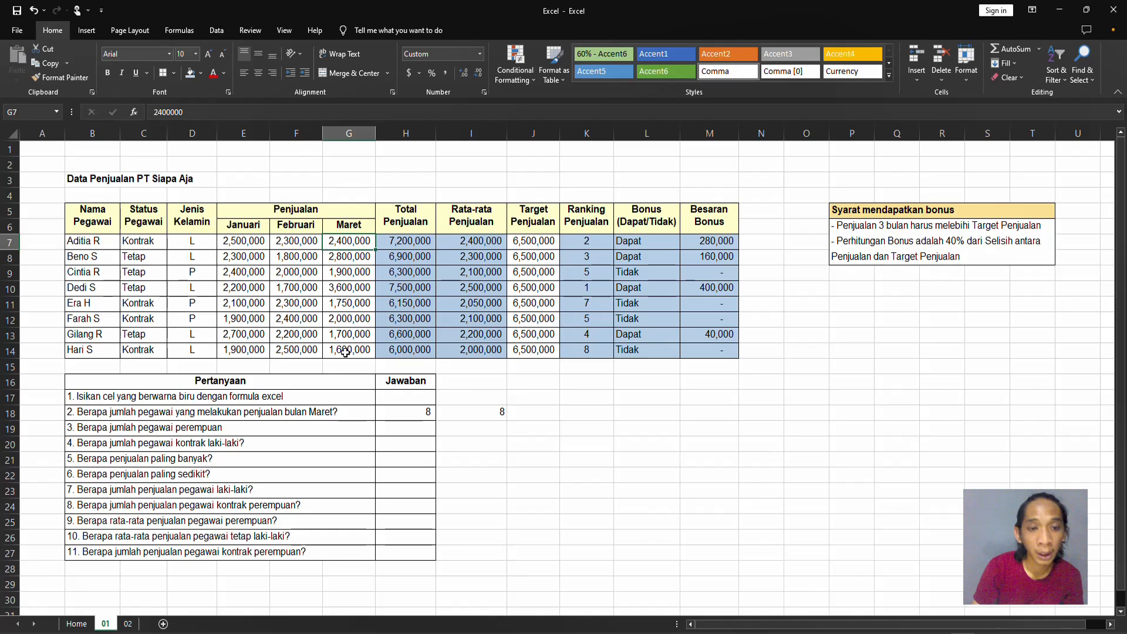
text(a)
key(Return)
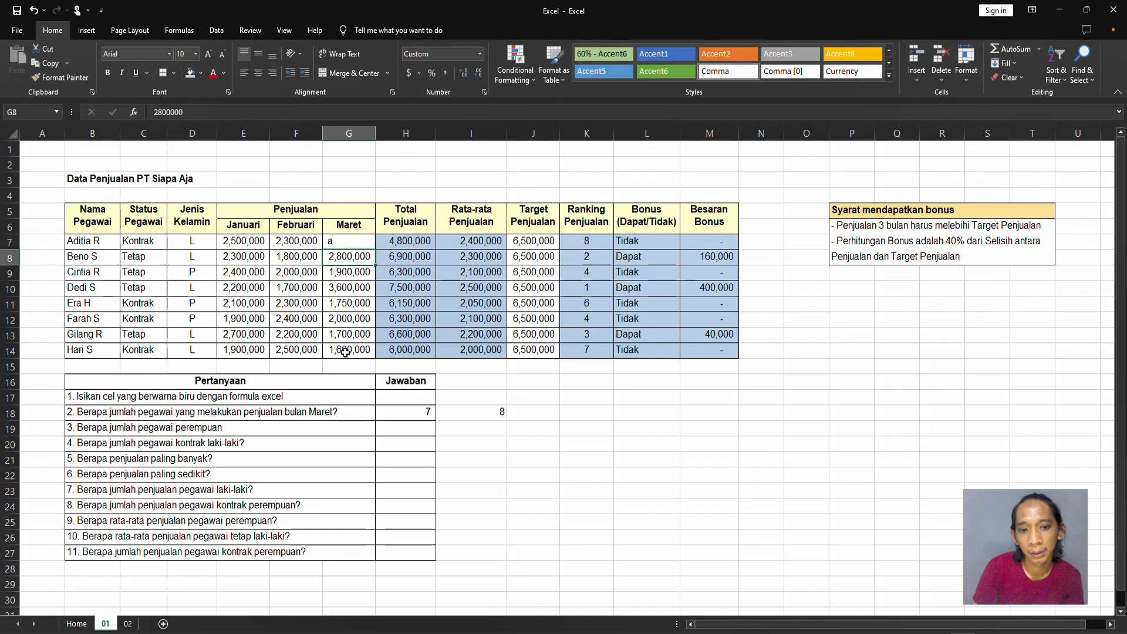
click(425, 416)
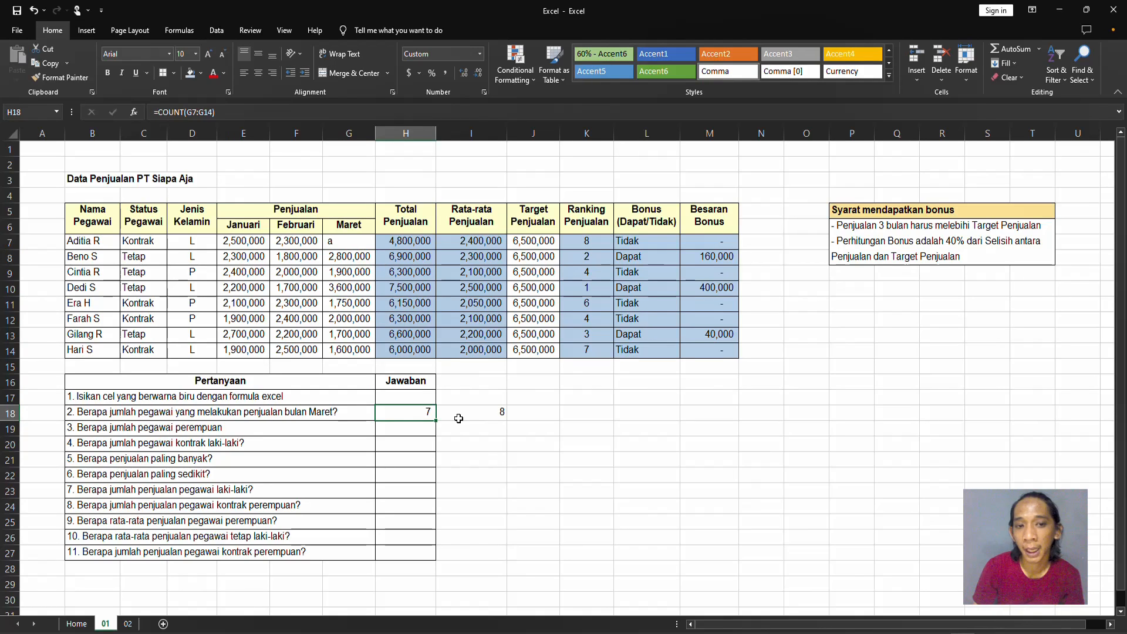
Clear the March sales entry in G7 and check the COUNTA formula in I18.
key(Up)
key(Up)
key(Up)
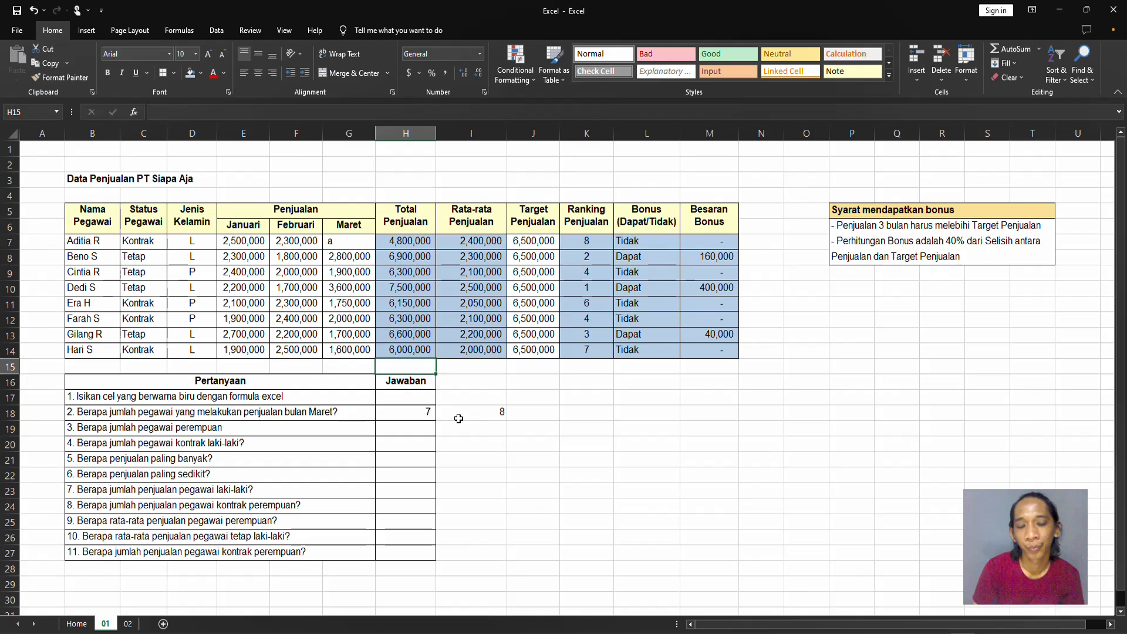
key(Up)
key(Up)
key(Up)
key(Up)
key(Up)
key(Up)
key(Up)
key(Up)
key(Left)
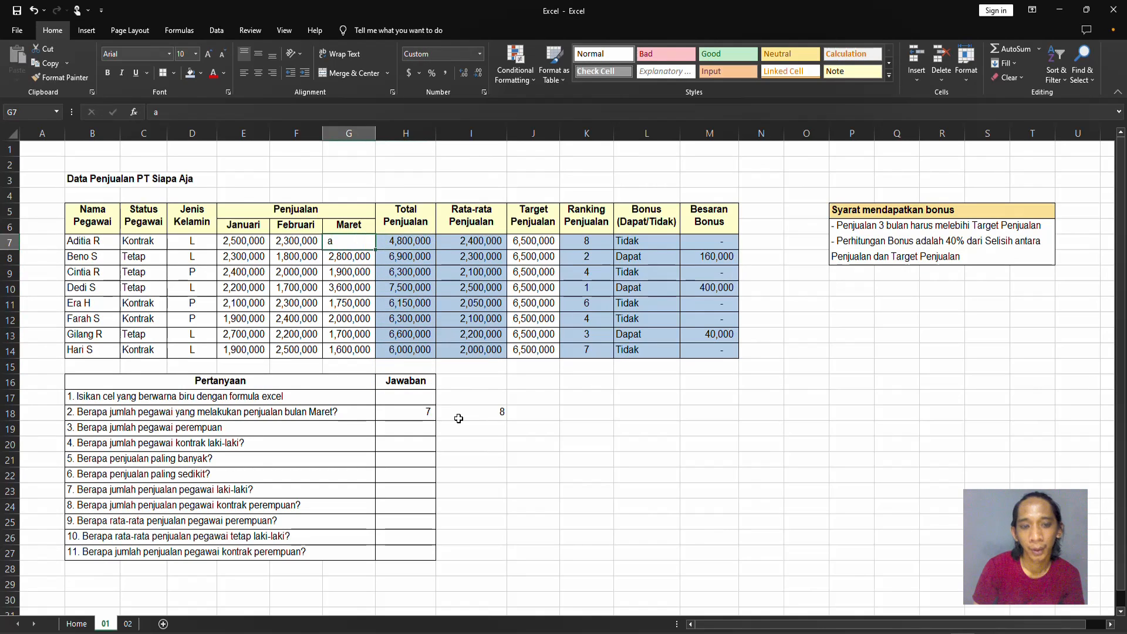
key(BackSpace)
key(Return)
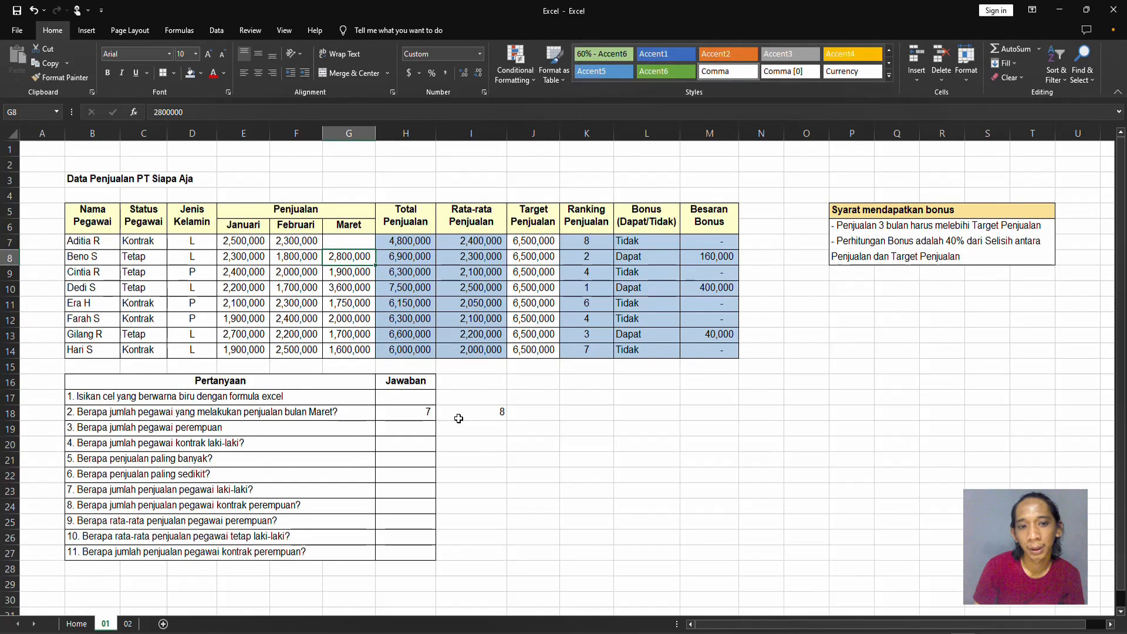
click(461, 413)
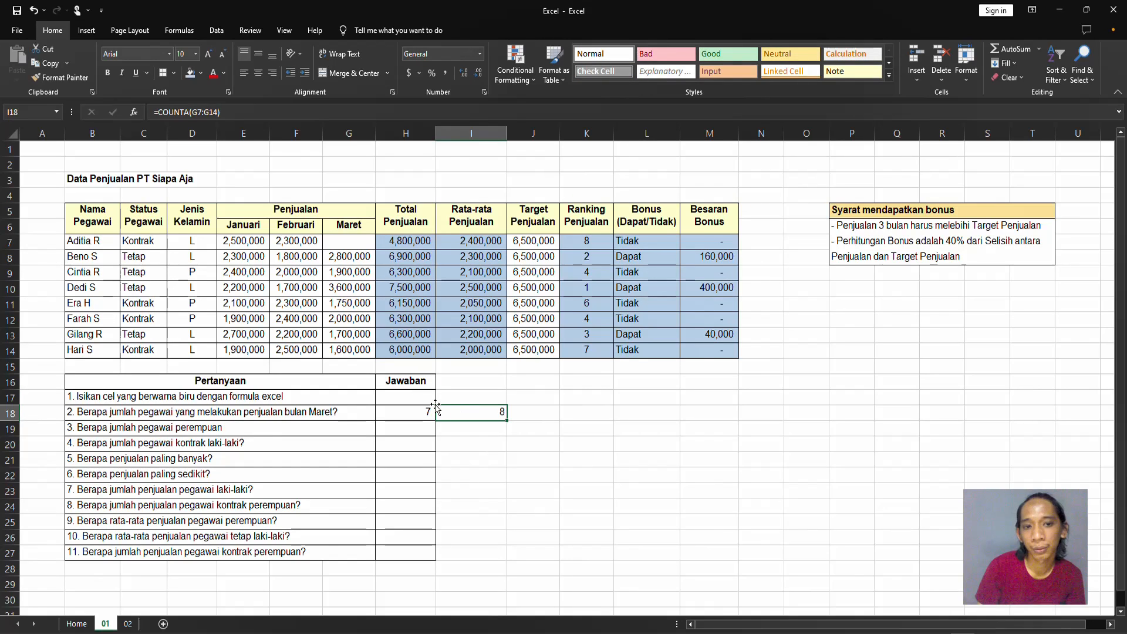
Undo both test changes to G7 and delete the comparison COUNTA formula from I18.
key(ctrl+z)
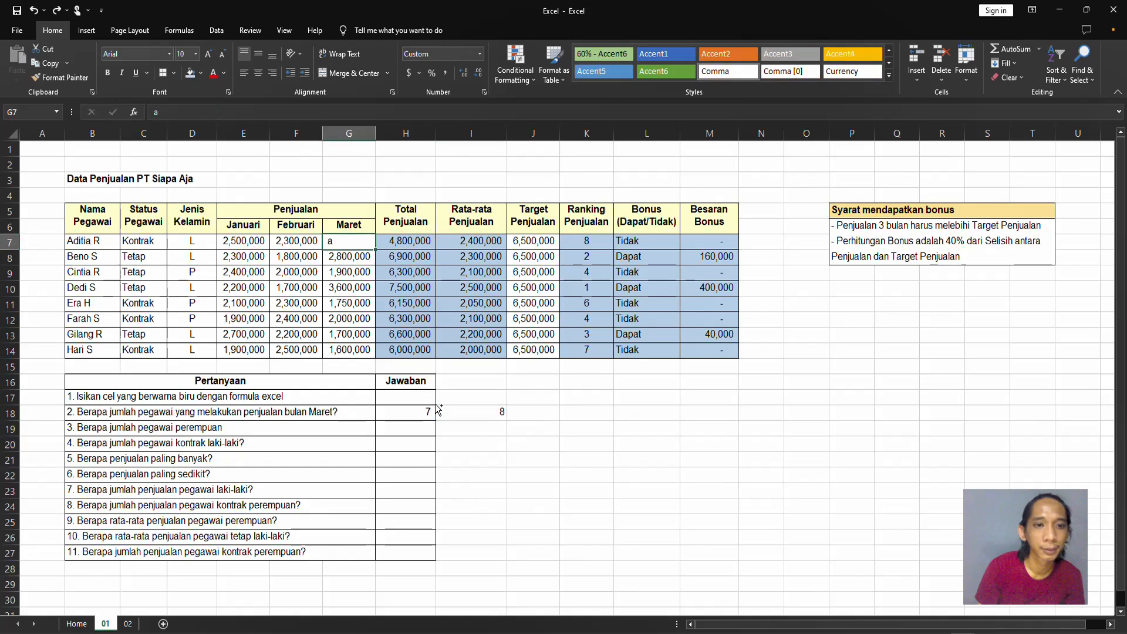
key(ctrl+z)
click(465, 410)
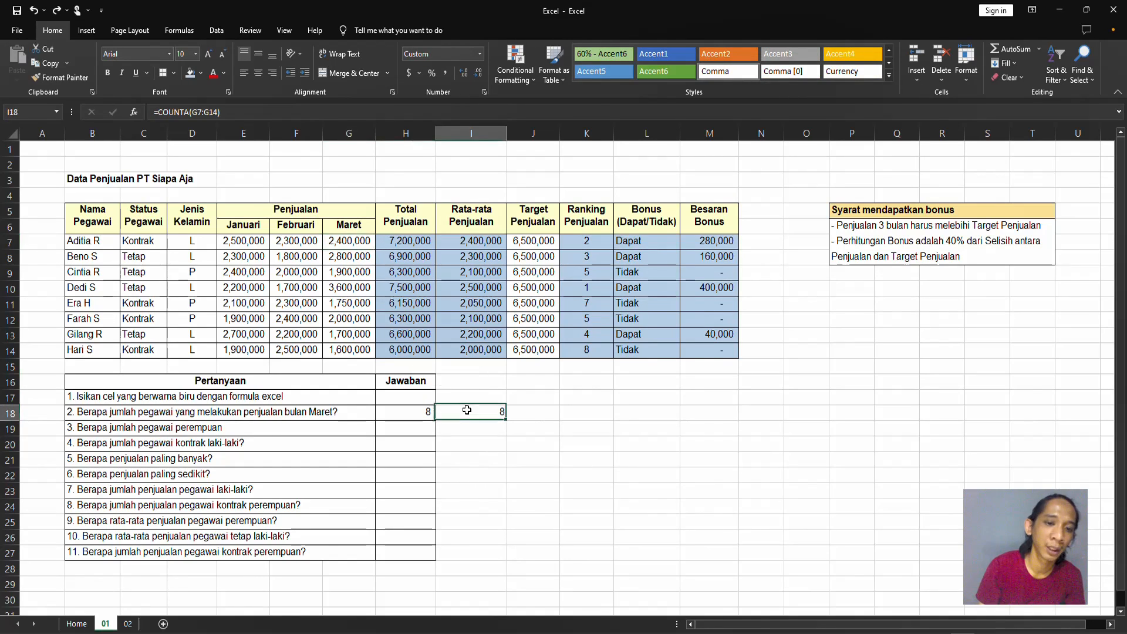
key(Delete)
key(Left)
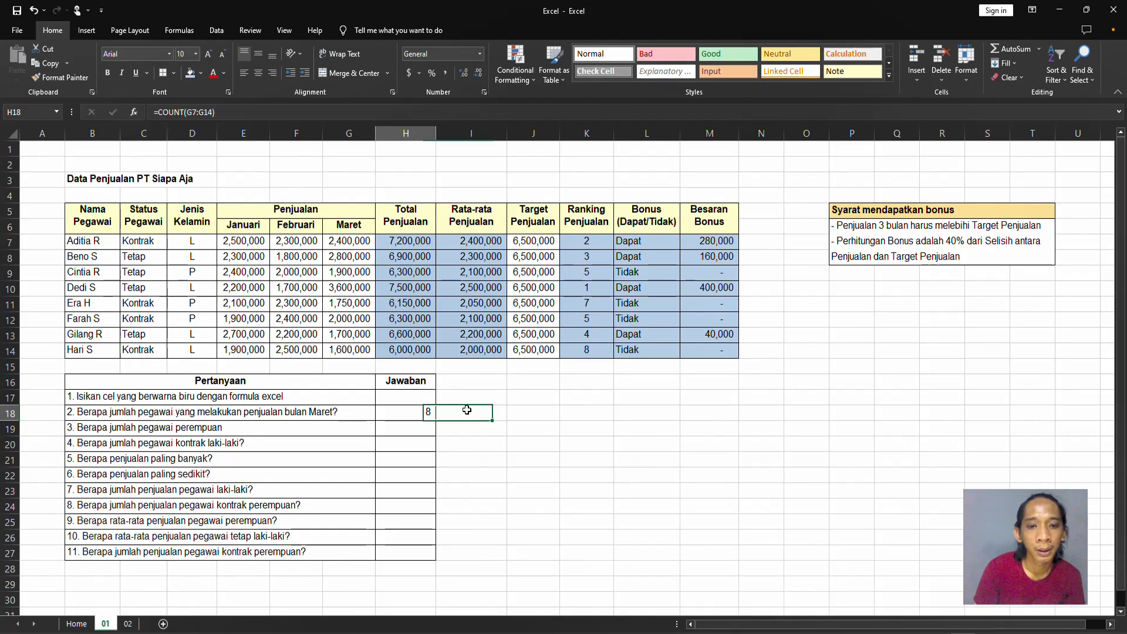
Answer question 3 in H19 by counting the female employees with =COUNTIF(D7:D14,"P").
key(Down)
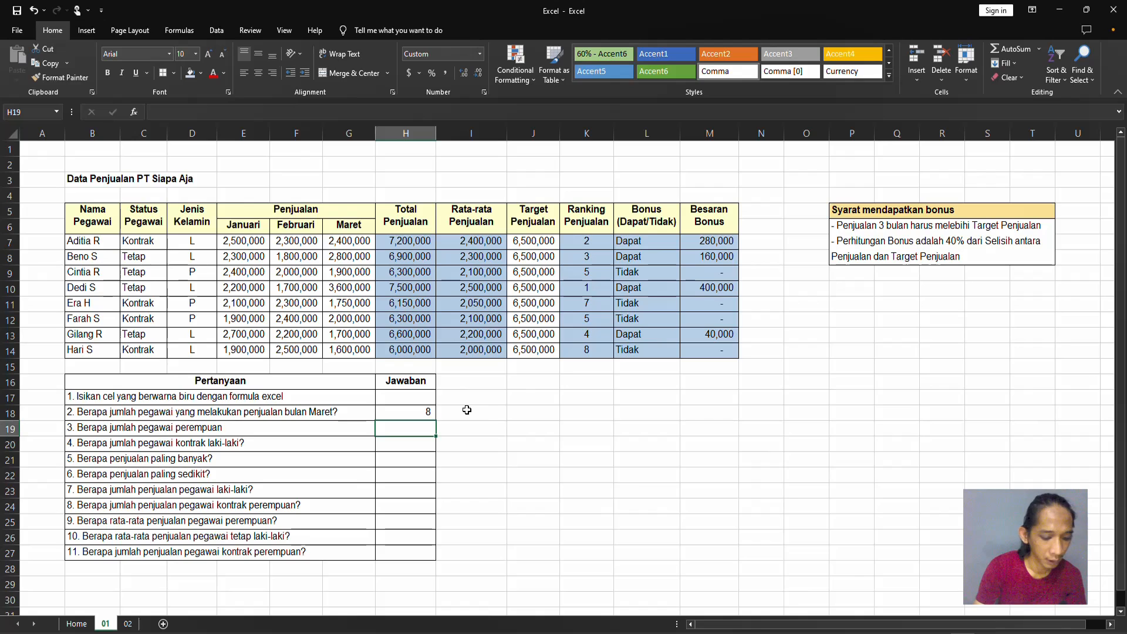
text(=countif)
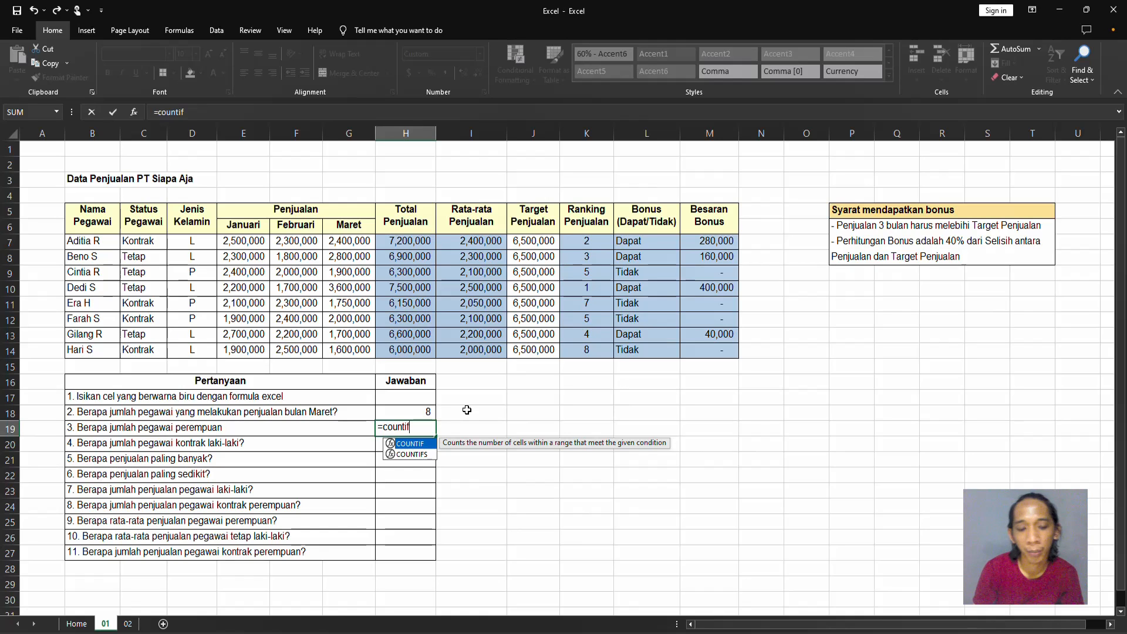
key(Tab)
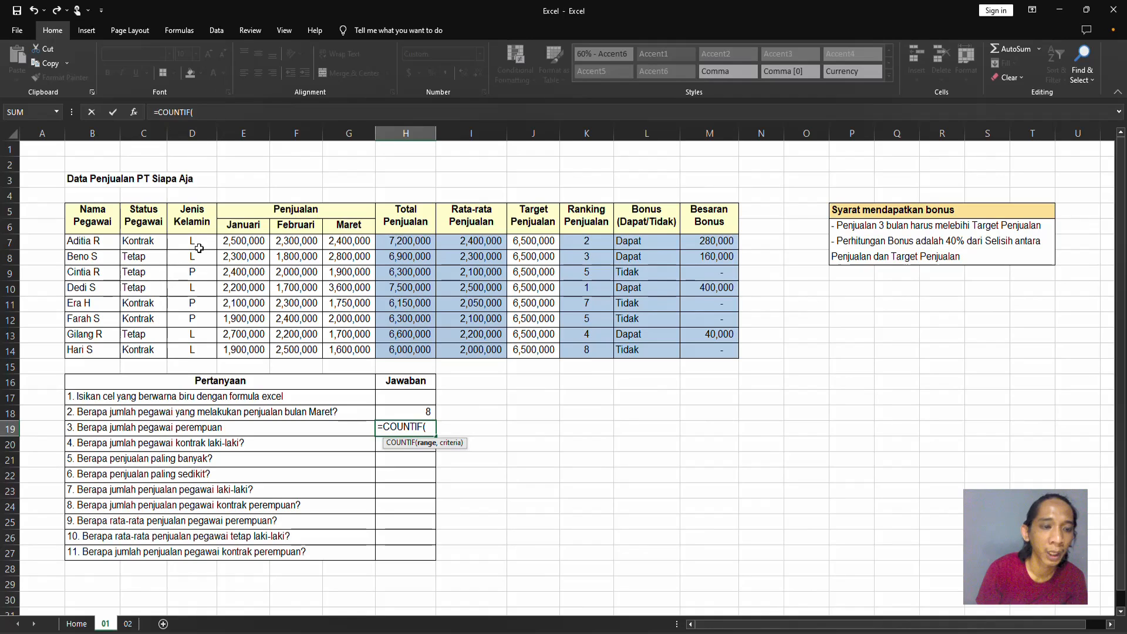
drag(201, 244, 196, 363)
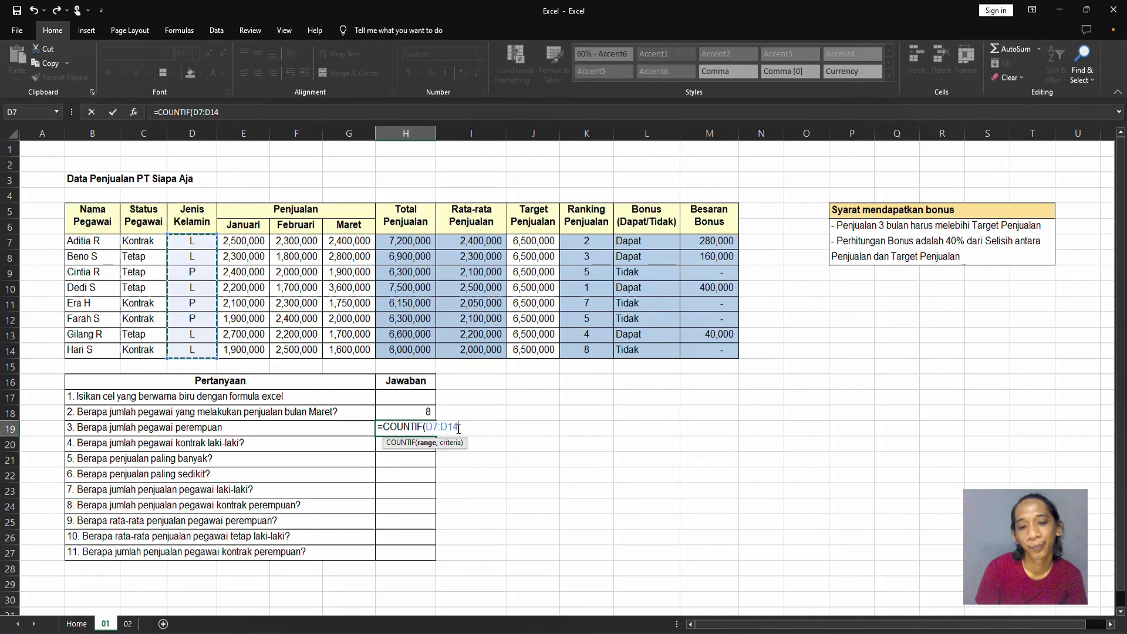
text(,)
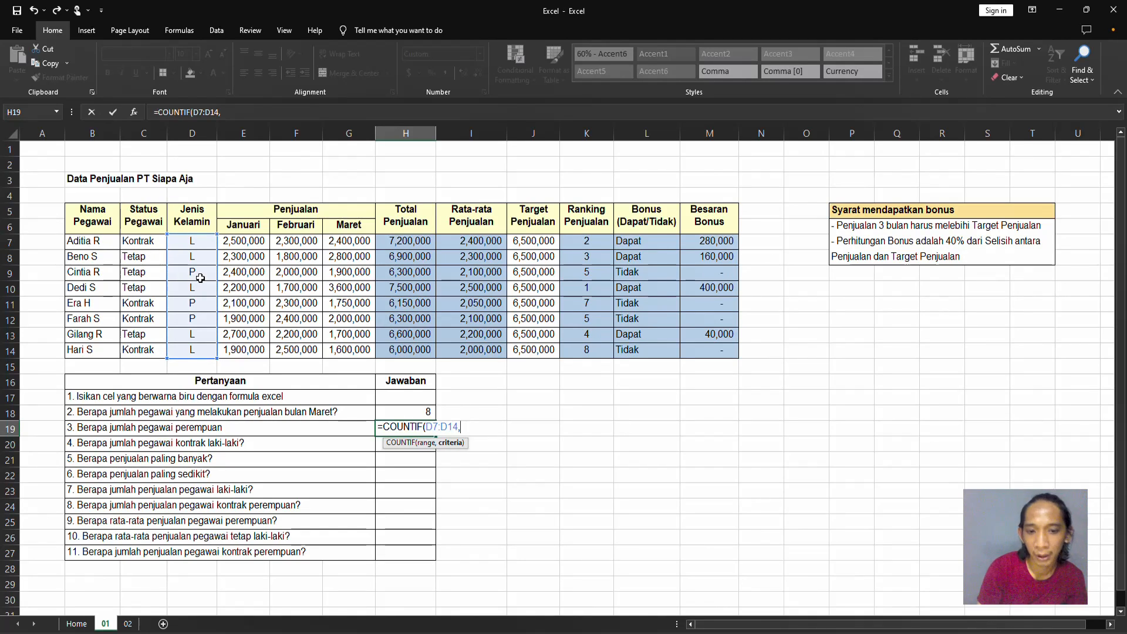
text(")
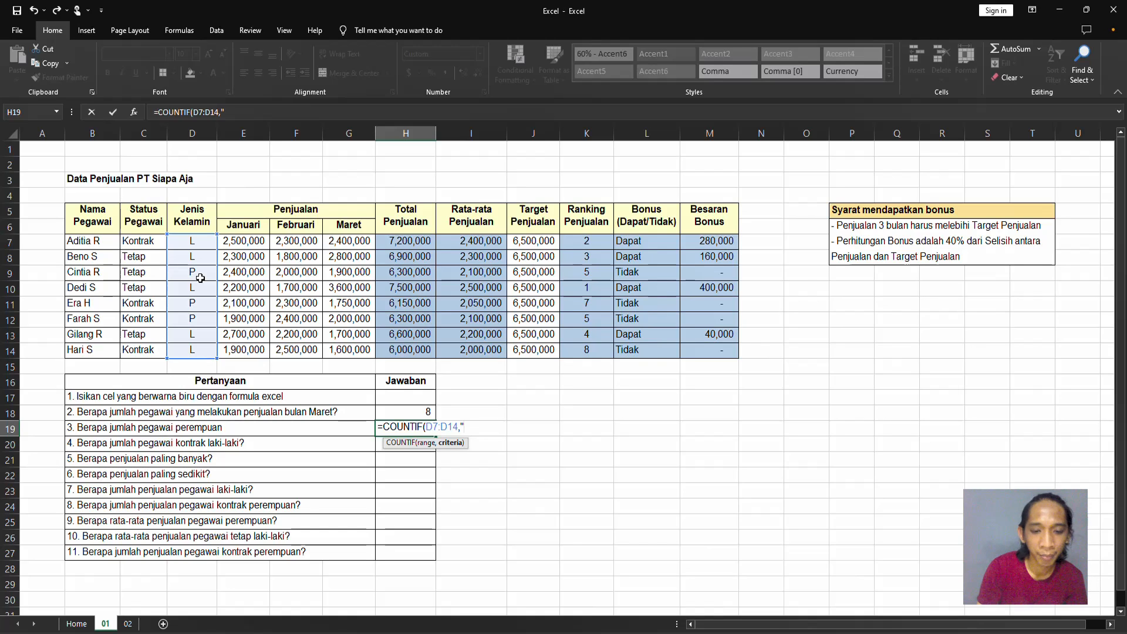
text(P")
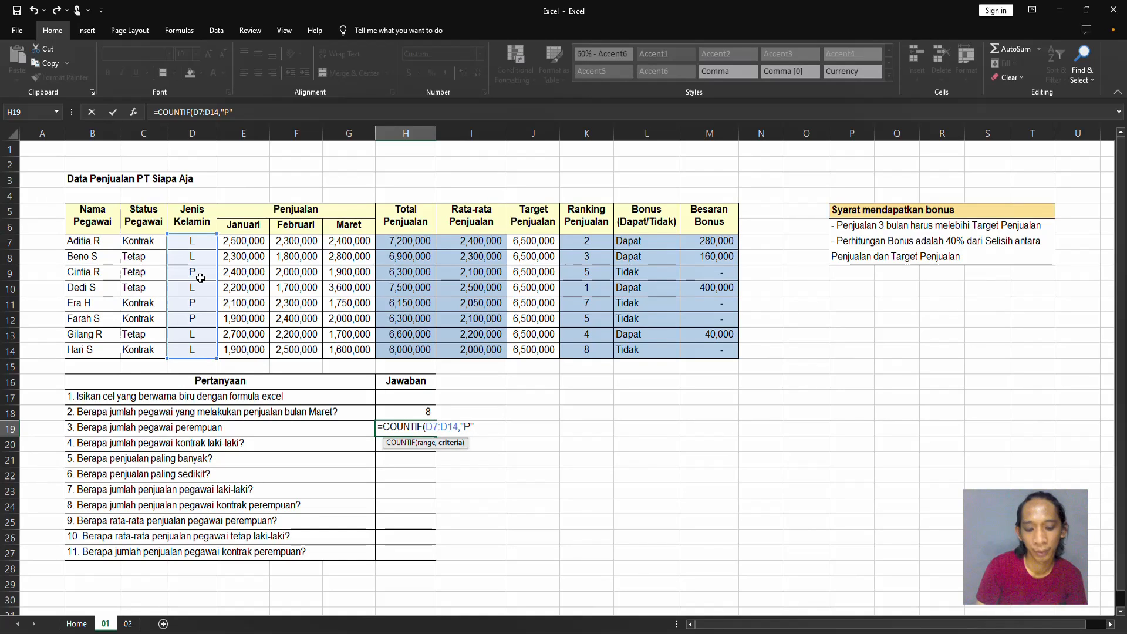
key(Return)
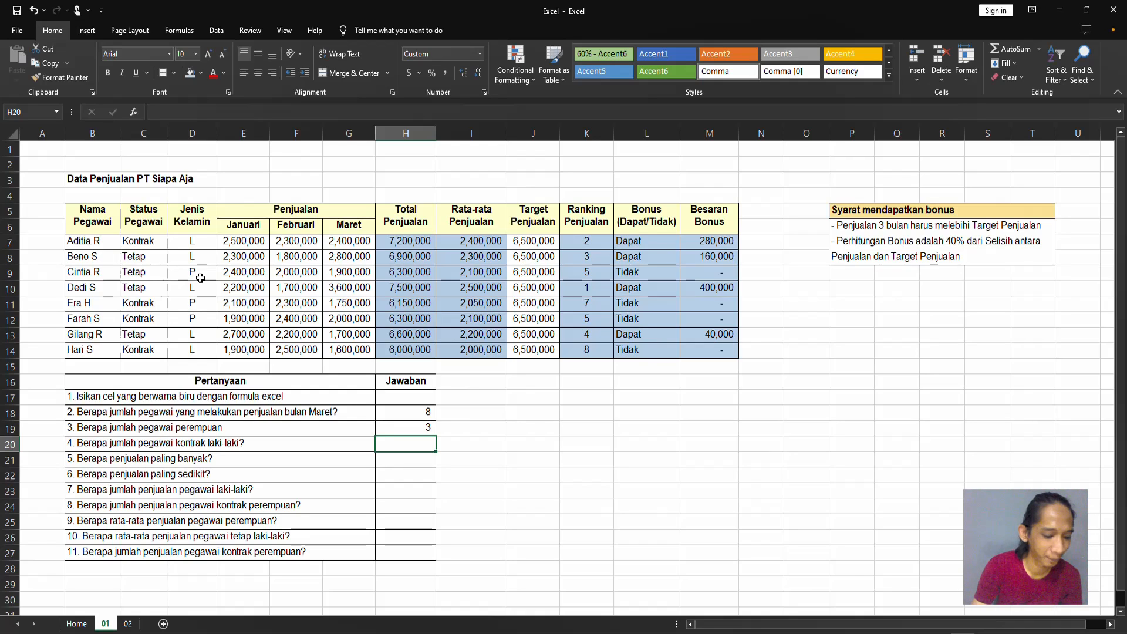
Start a COUNTIFS formula in H20 for question 4 with status range C7:C14 and criterion "kontrak".
text(=counti)
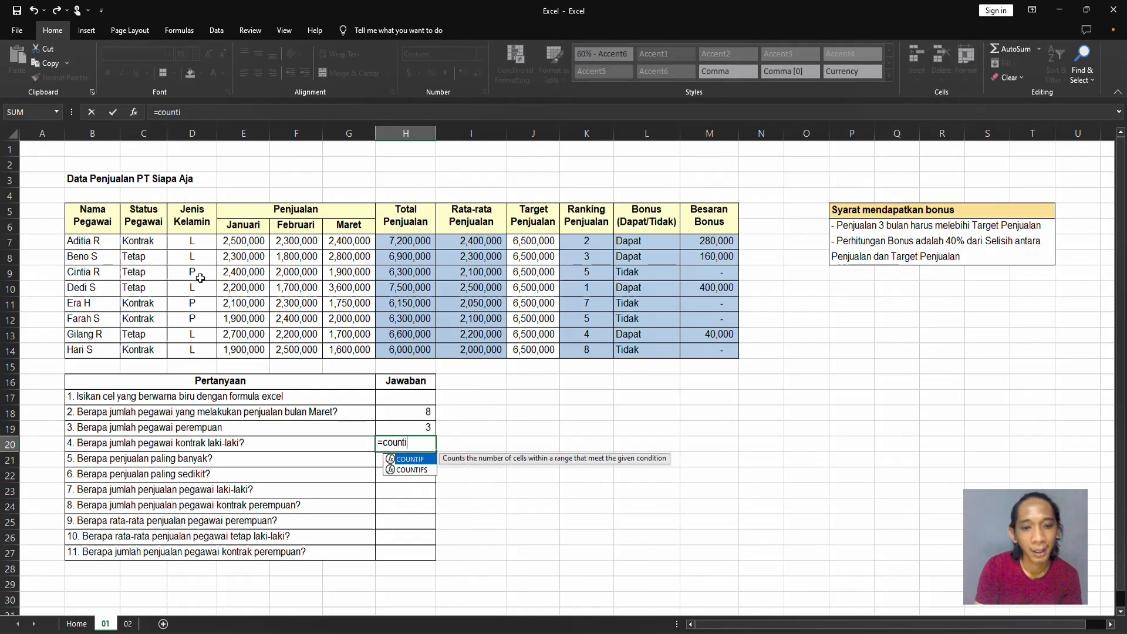
text(fds)
key(BackSpace)
key(BackSpace)
text(s)
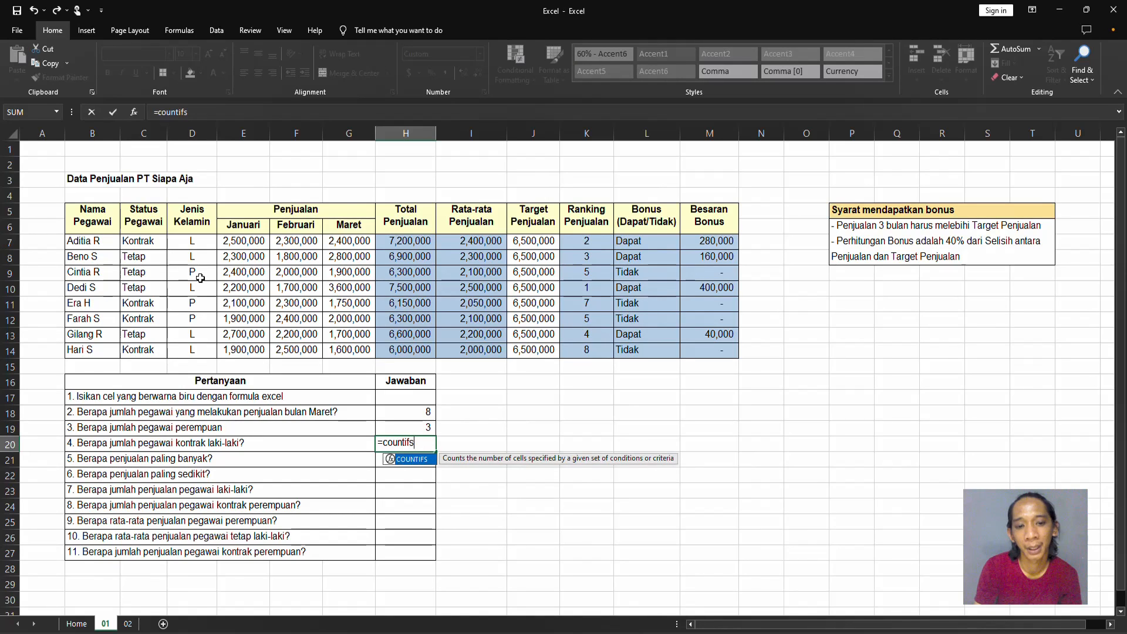
text(()
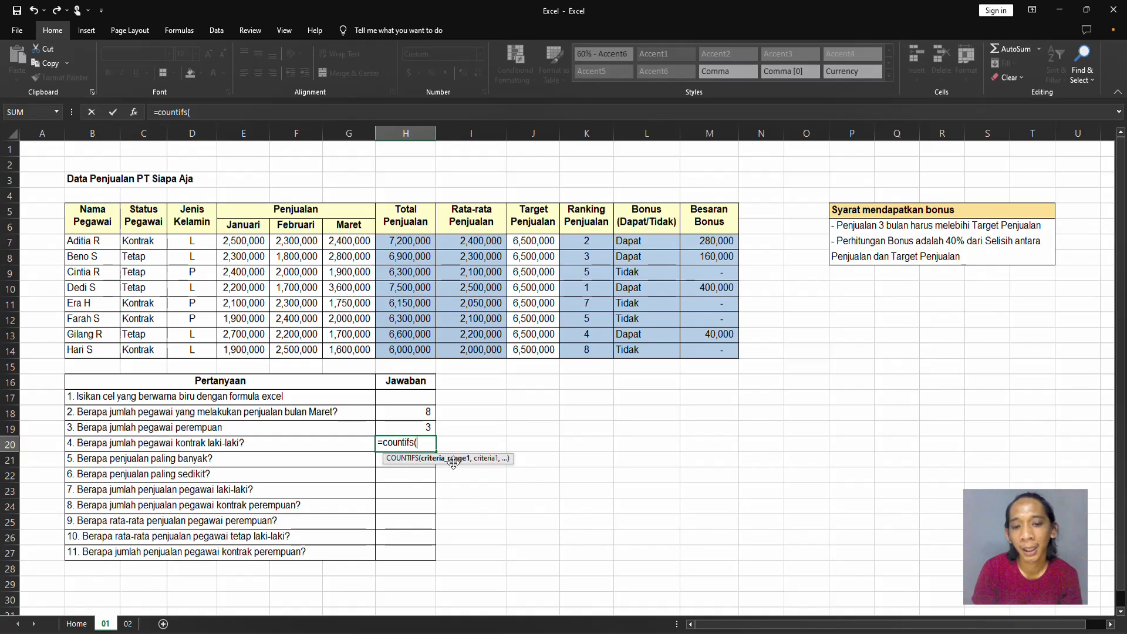
click(159, 241)
drag(159, 240, 141, 348)
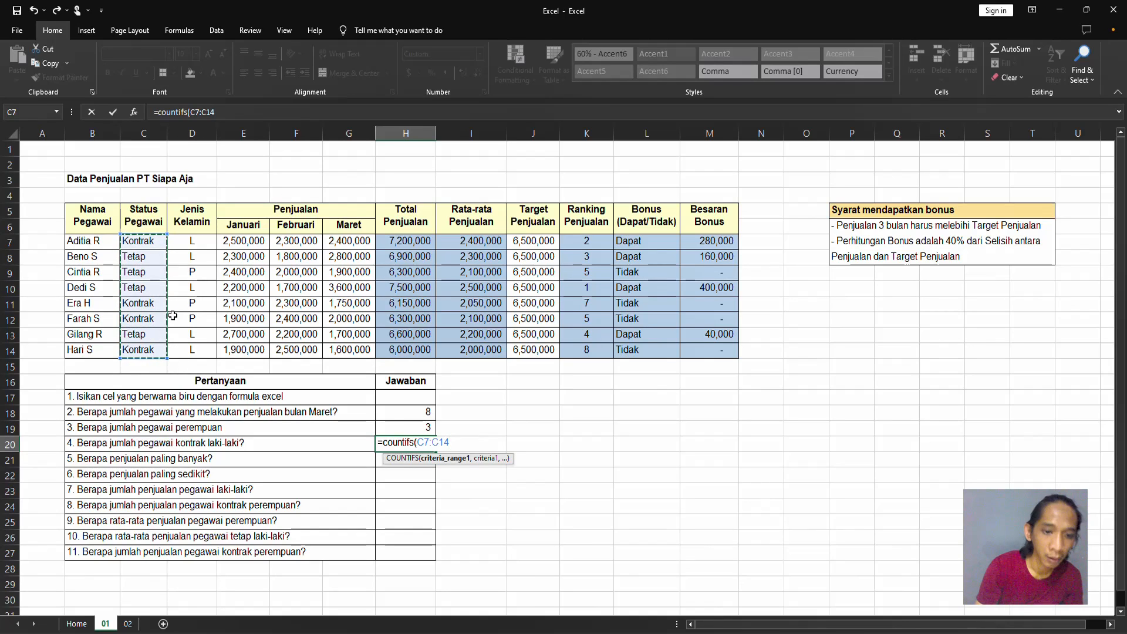
text(,"ko)
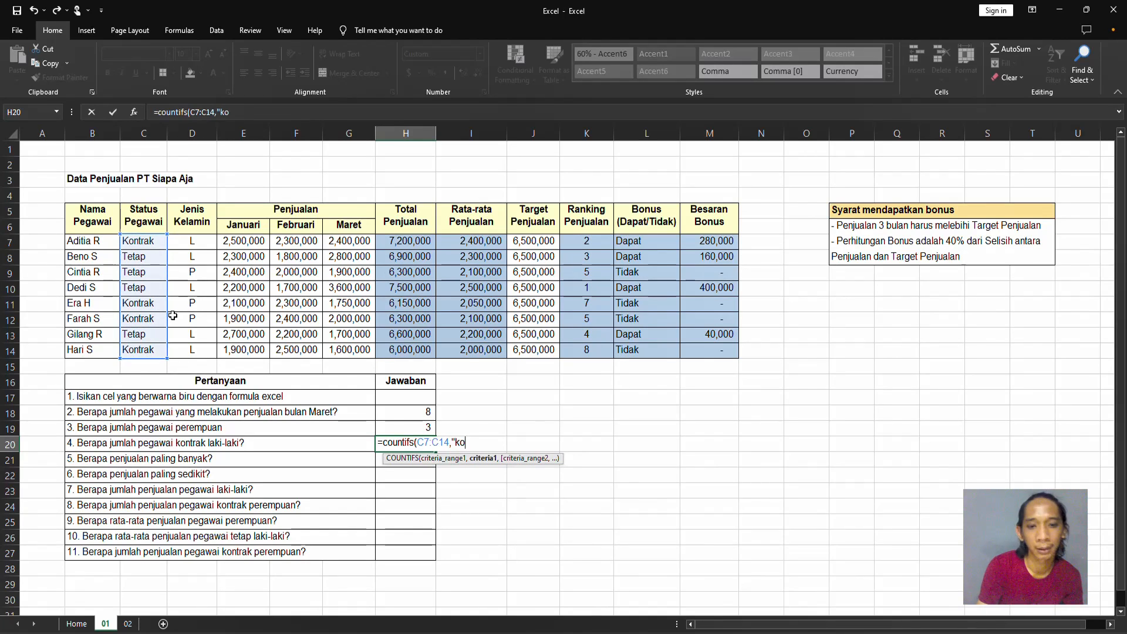
text(ntrak",)
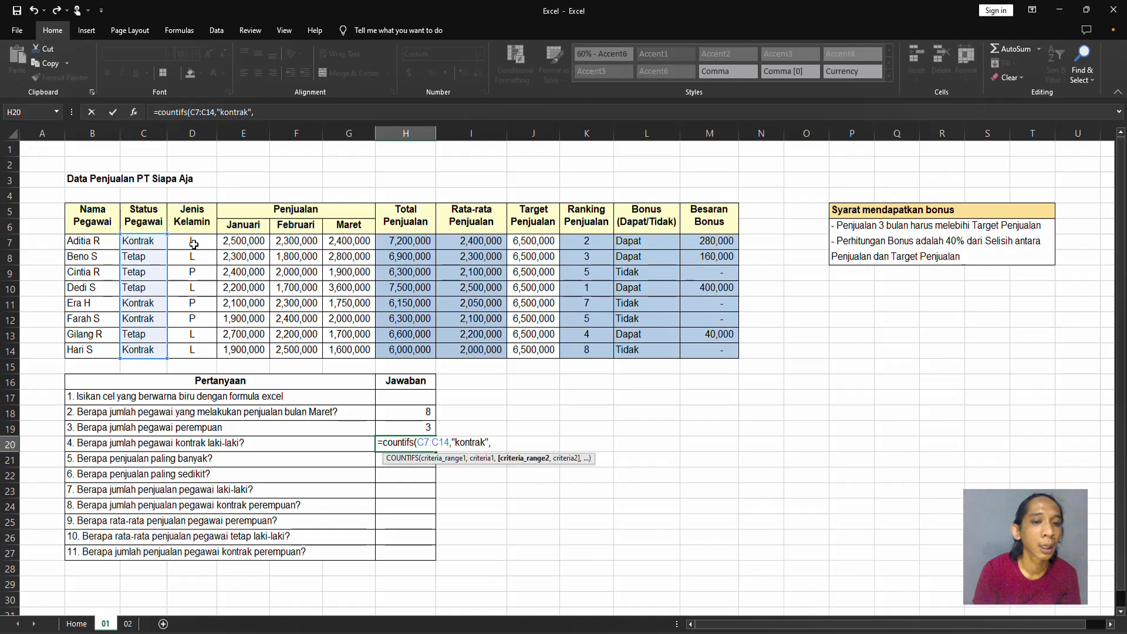
Add the gender range D7:D14 with criterion "L" to the H20 COUNTIFS formula and confirm it.
drag(194, 243, 218, 335)
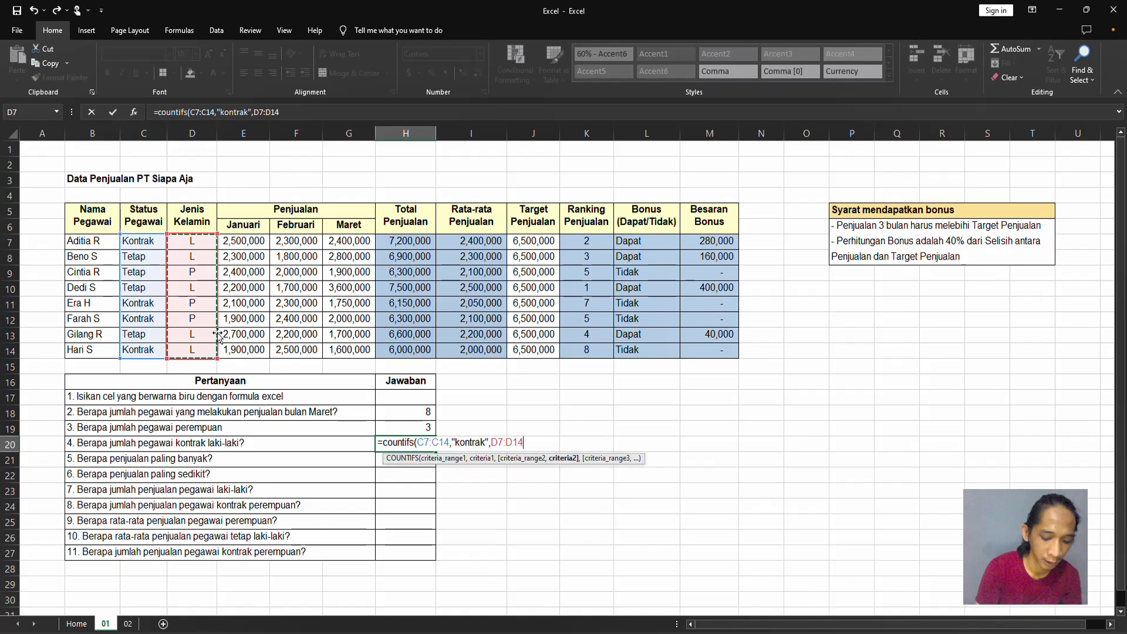
text(,")
text(L"))
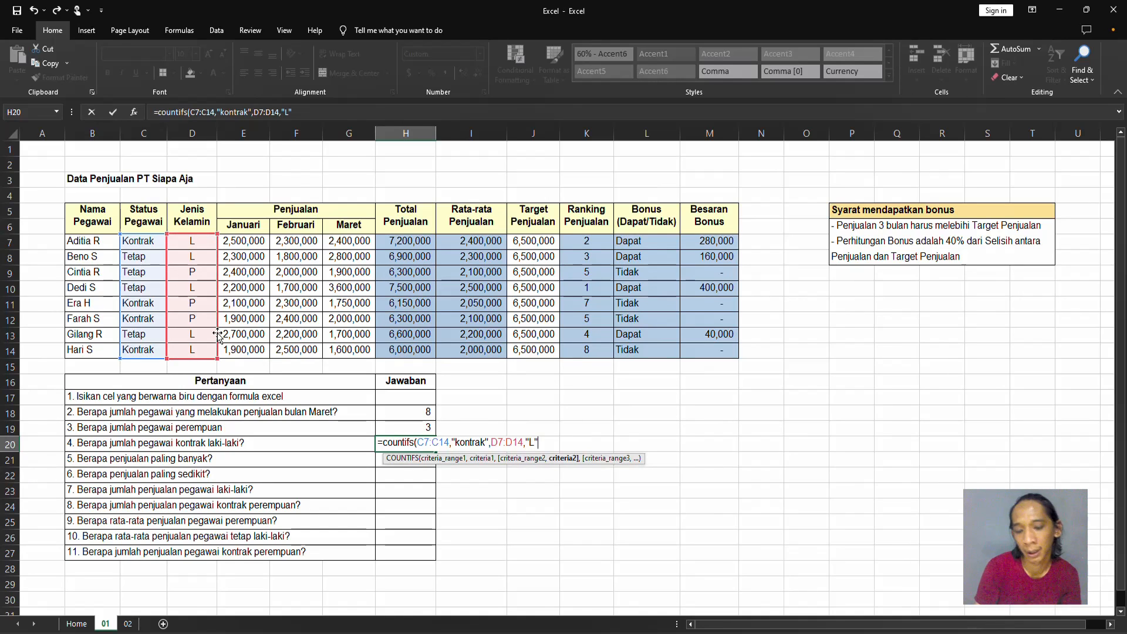
key(Return)
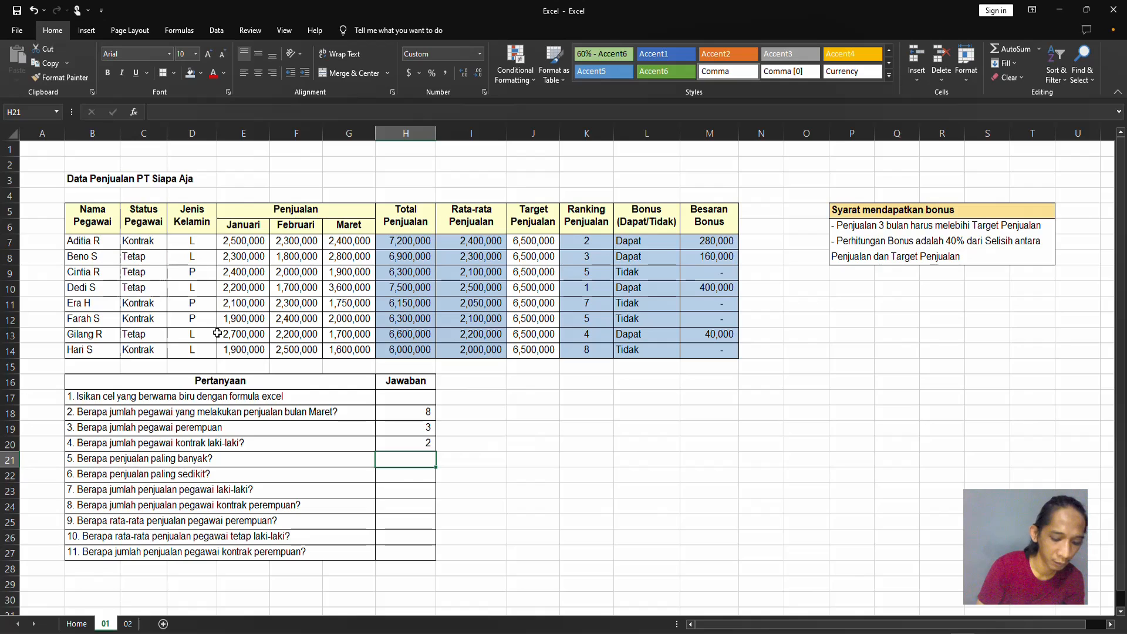
Answer question 5 in H21 by finding the highest total sales with =MAX(H7:H14).
text(=max)
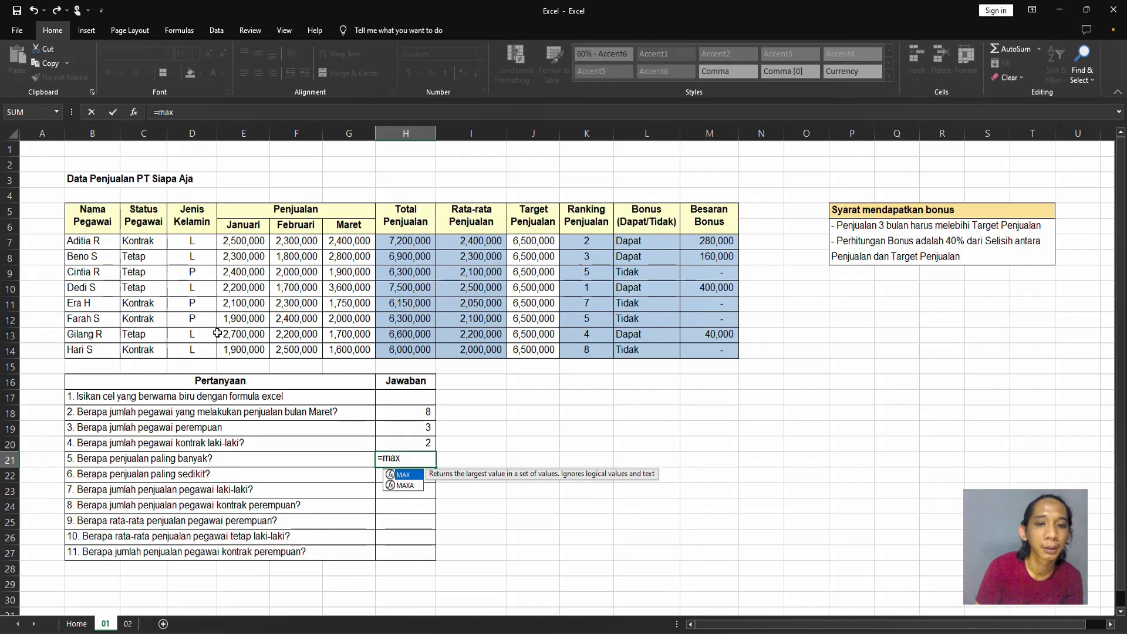
key(Tab)
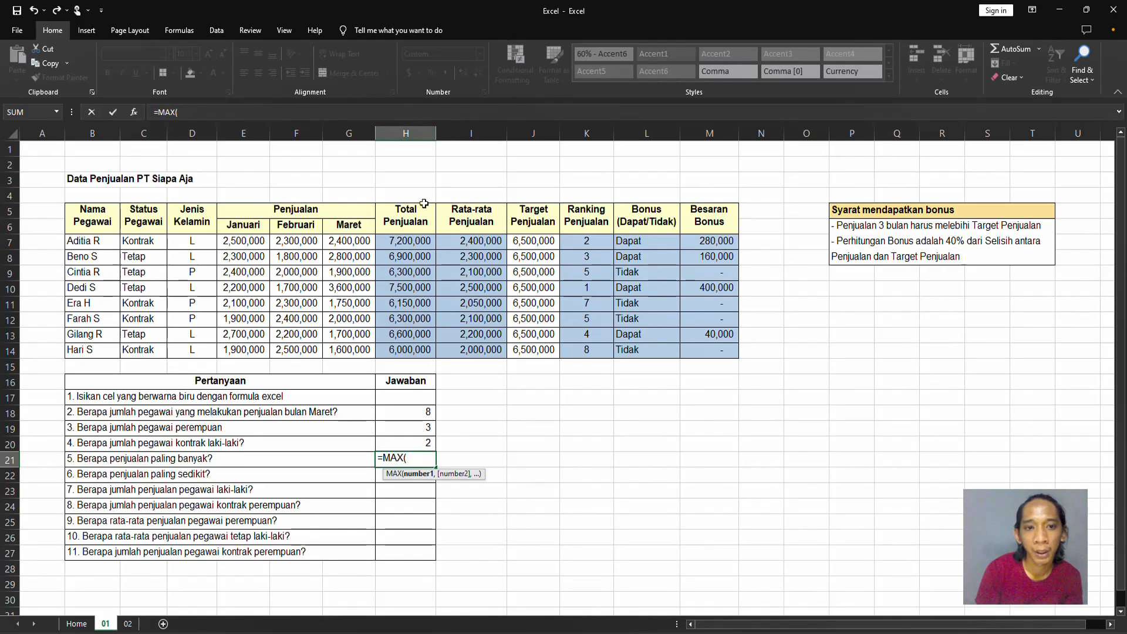
drag(418, 242, 420, 350)
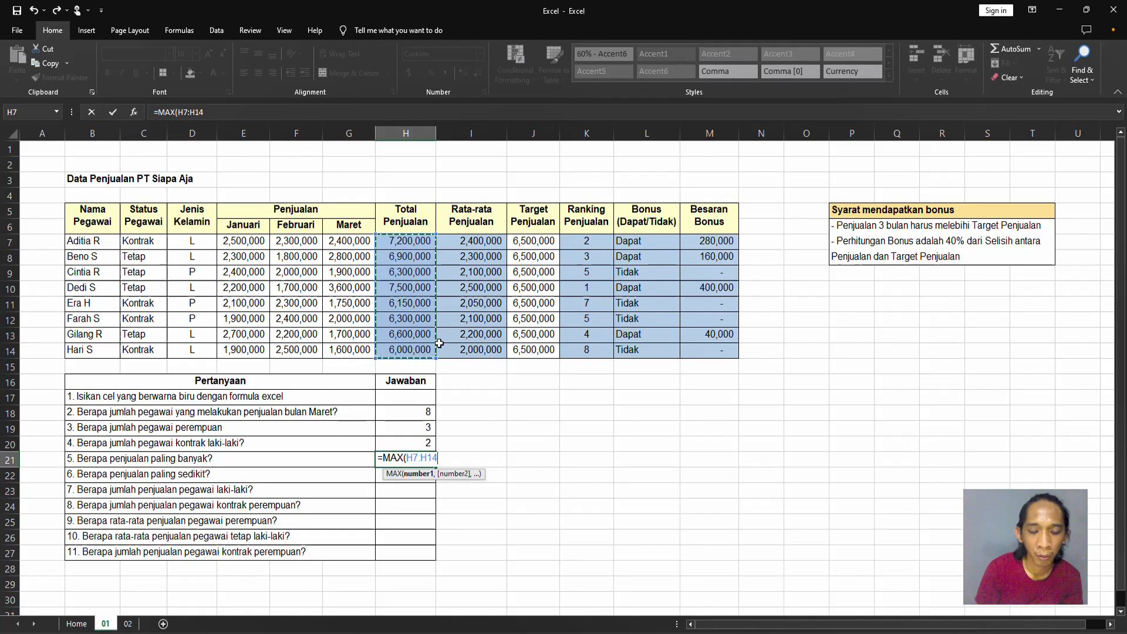
key(Up)
key(Down)
key(shift+Down)
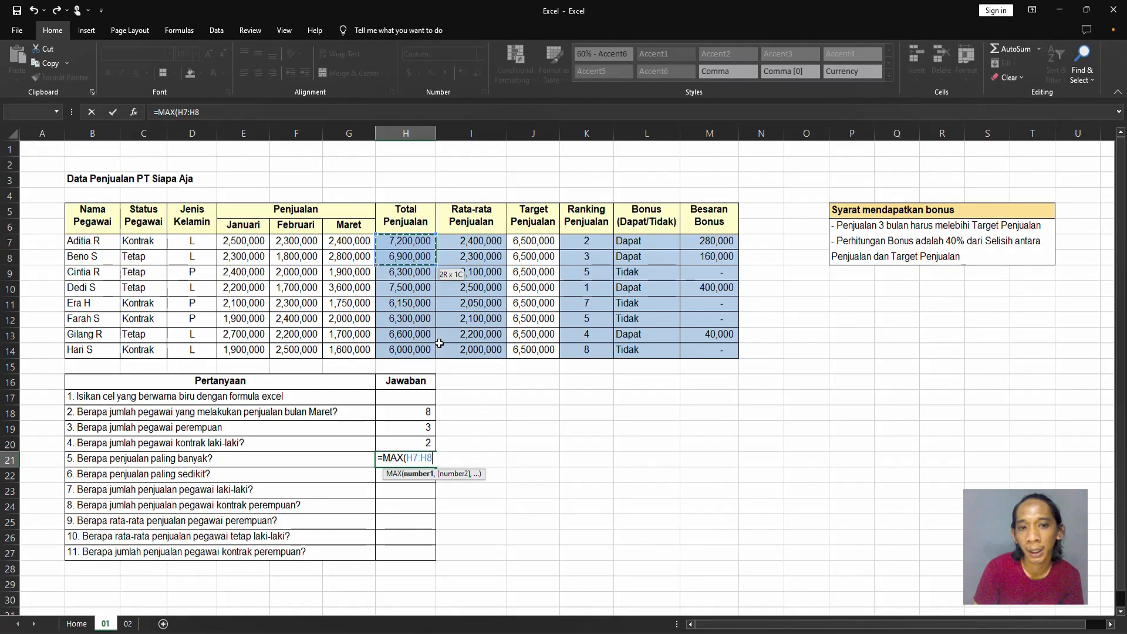
key(shift+Down)
key(shift+Down)
key(shift+Down)
key(shift+Down)
key(shift+Down)
key(shift+Down)
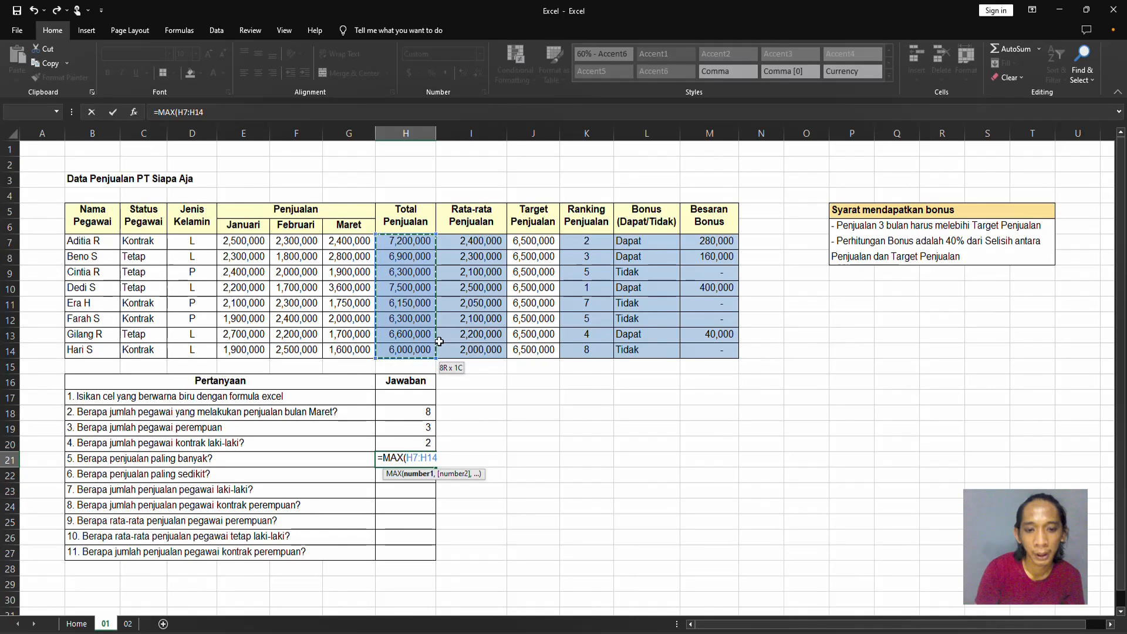
key(Return)
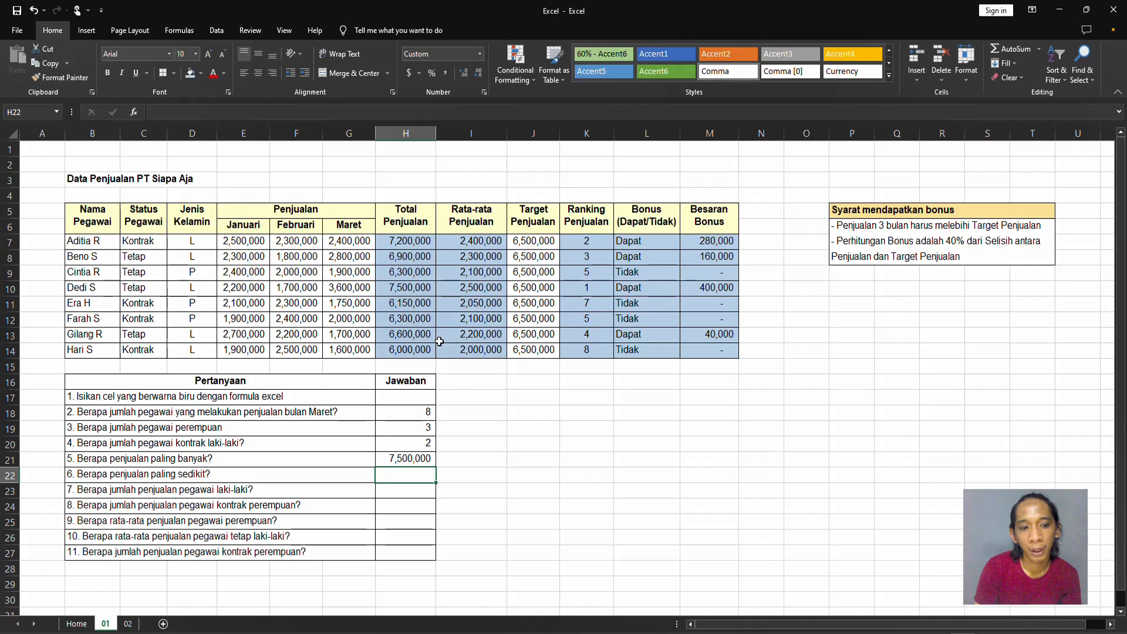
Answer question 6 in H22 by finding the lowest total sales with =MIN(H7:H14).
text(=min)
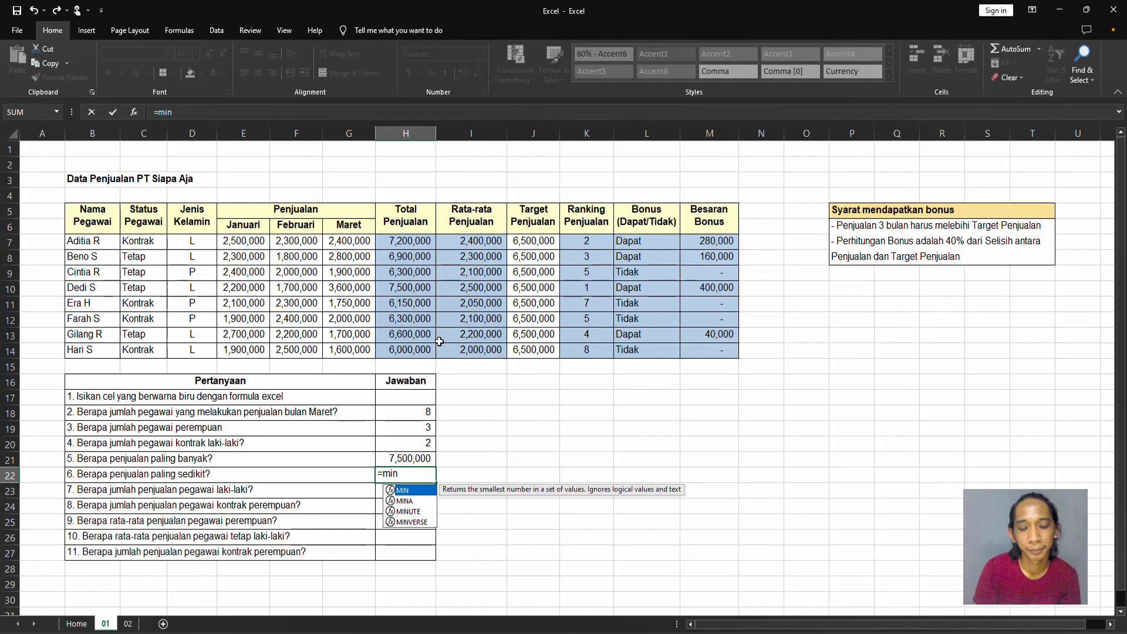
key(Tab)
key(Up)
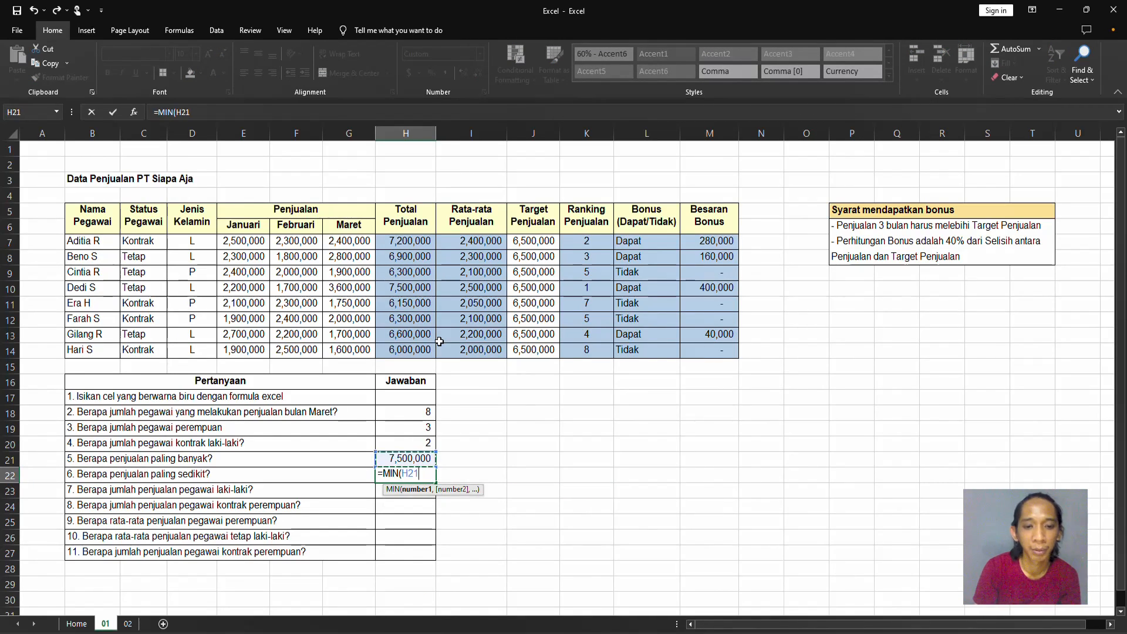
key(Down)
key(Up)
key(Up)
key(Up)
key(Up)
key(Up)
key(Up)
key(Up)
key(Up)
key(Up)
key(Up)
key(Up)
key(Up)
key(Up)
key(Up)
key(Up)
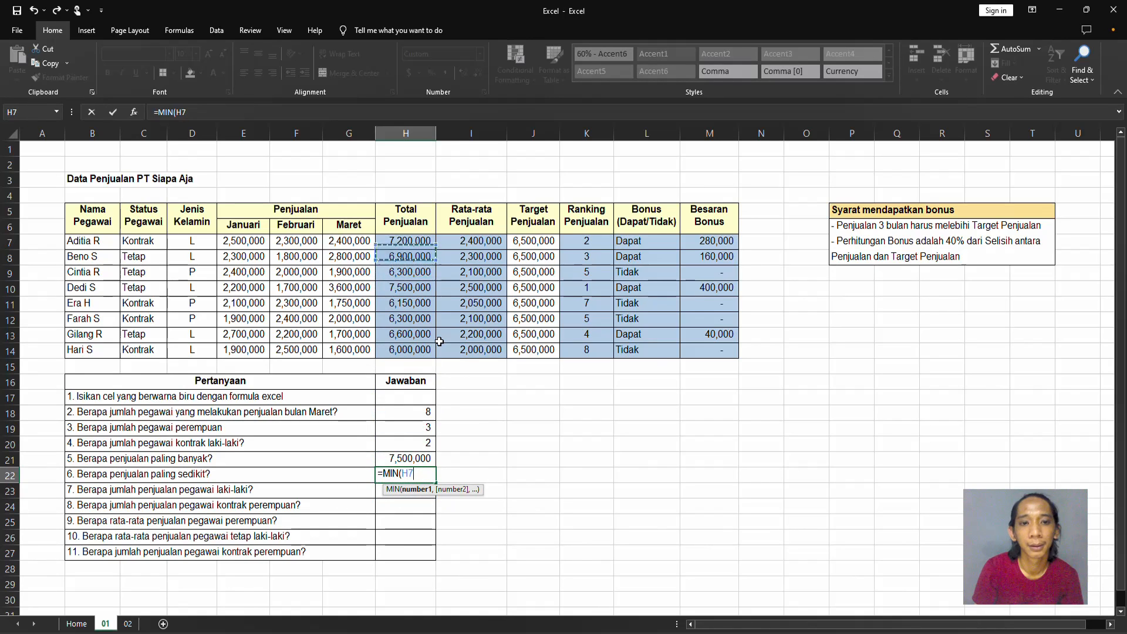
key(ctrl+shift+Down)
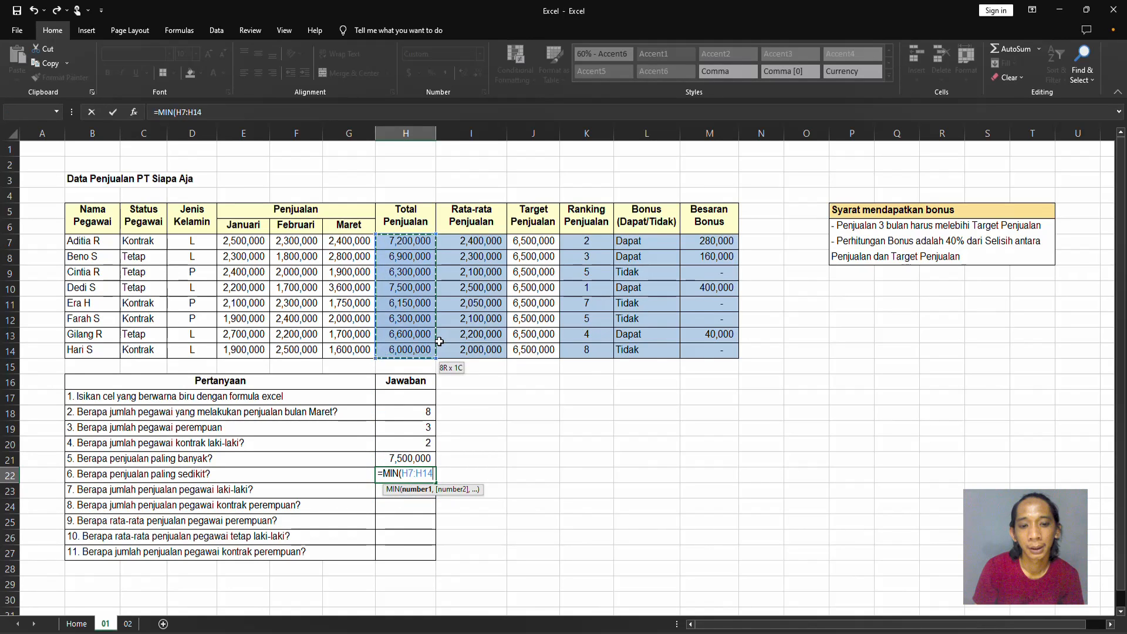
key(Return)
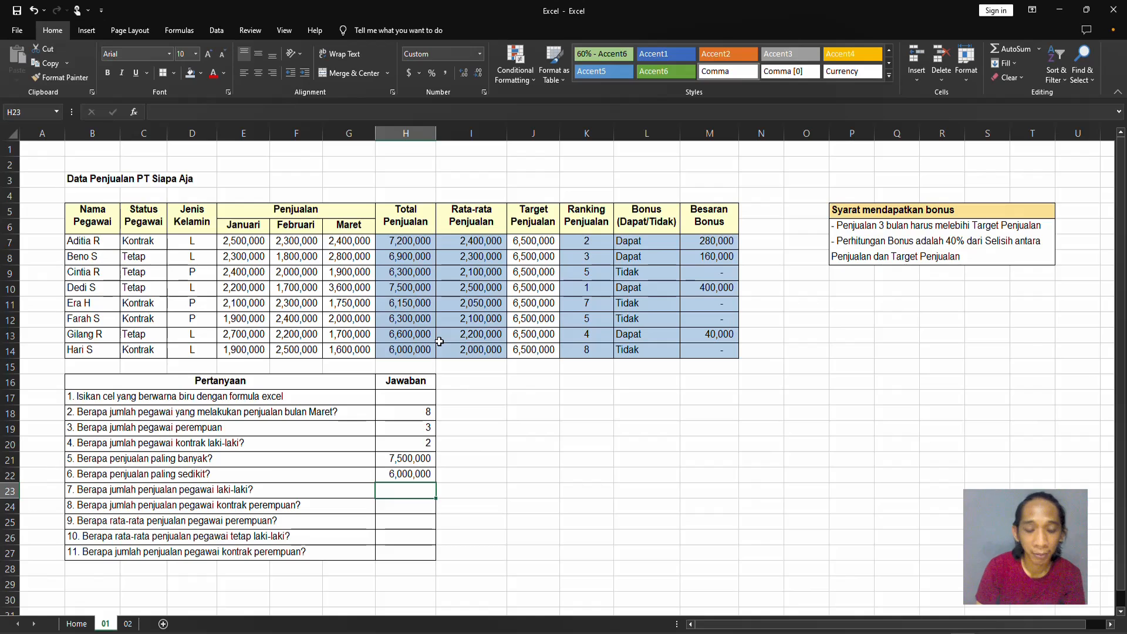
Answer question 7 in H23 by summing the male employees' total sales with =SUMIF(D7:D14,"L",H7:H14).
text(=sumif)
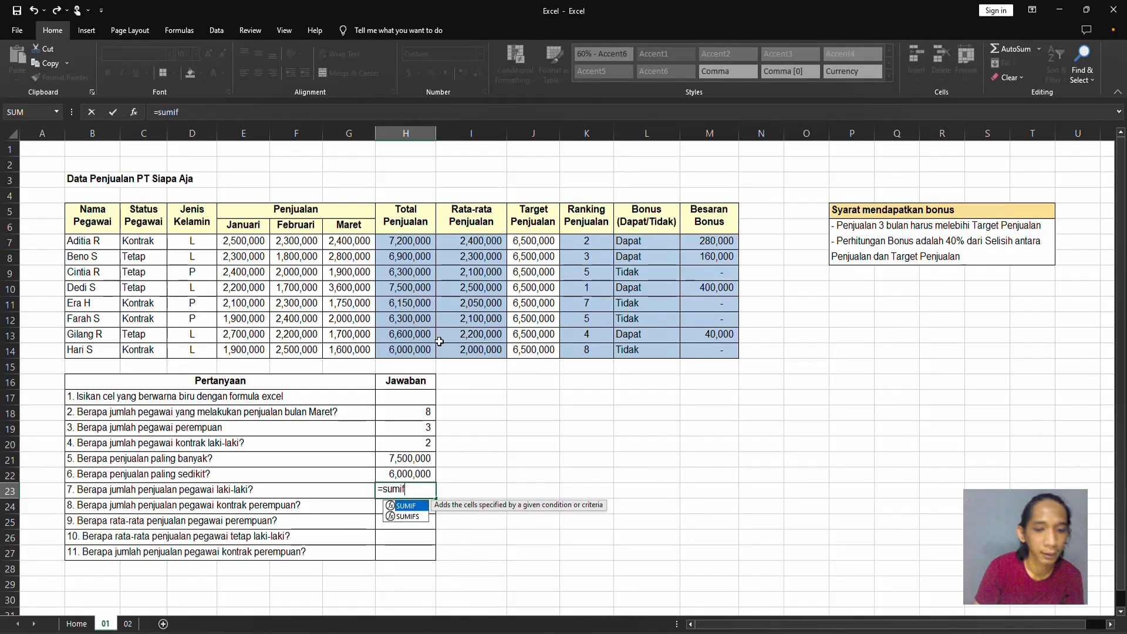
key(Tab)
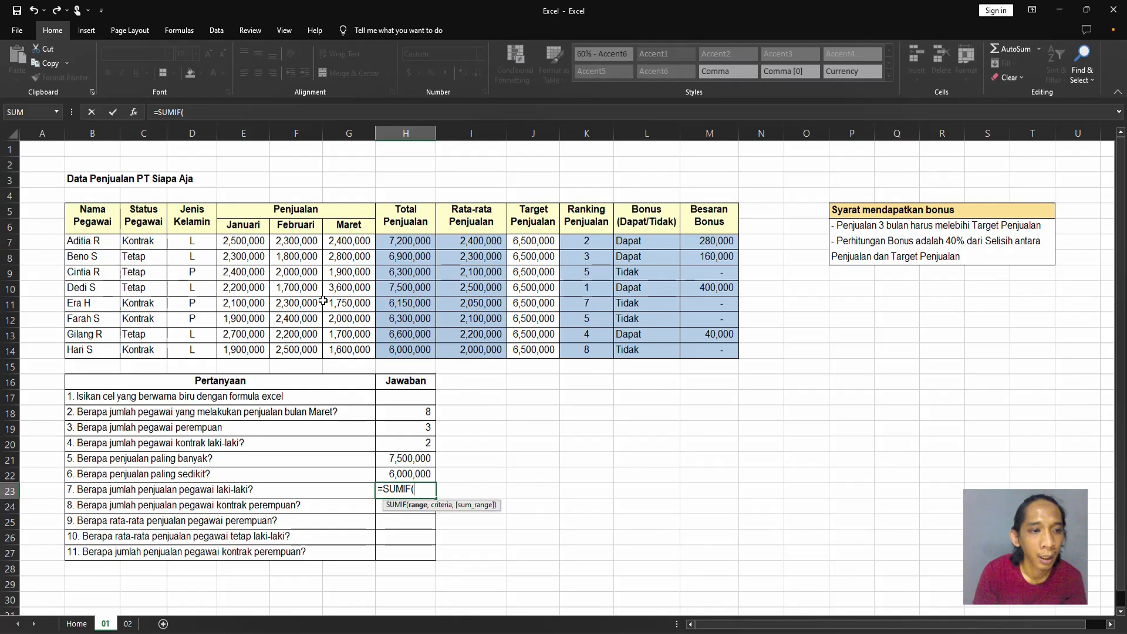
click(195, 241)
drag(195, 241, 201, 348)
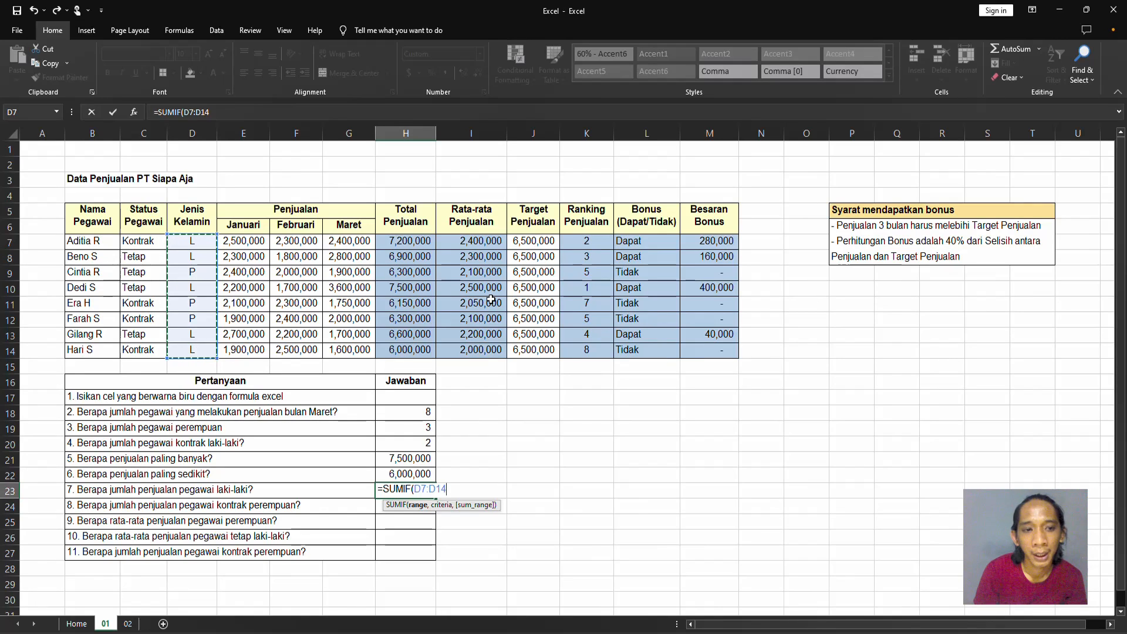
text(,"L)
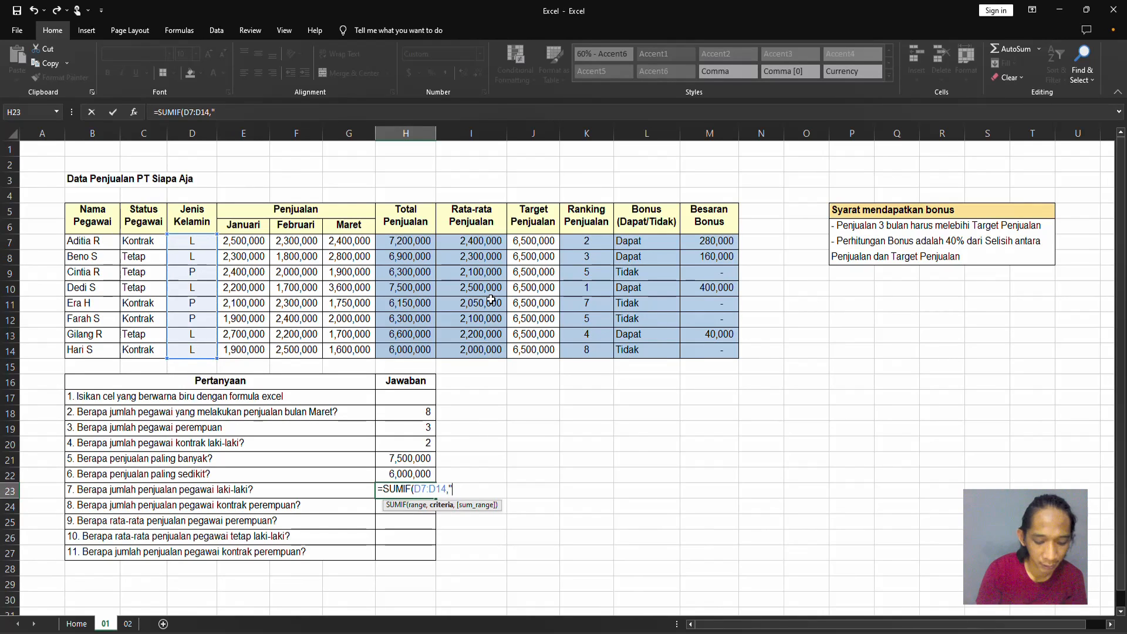
text(",)
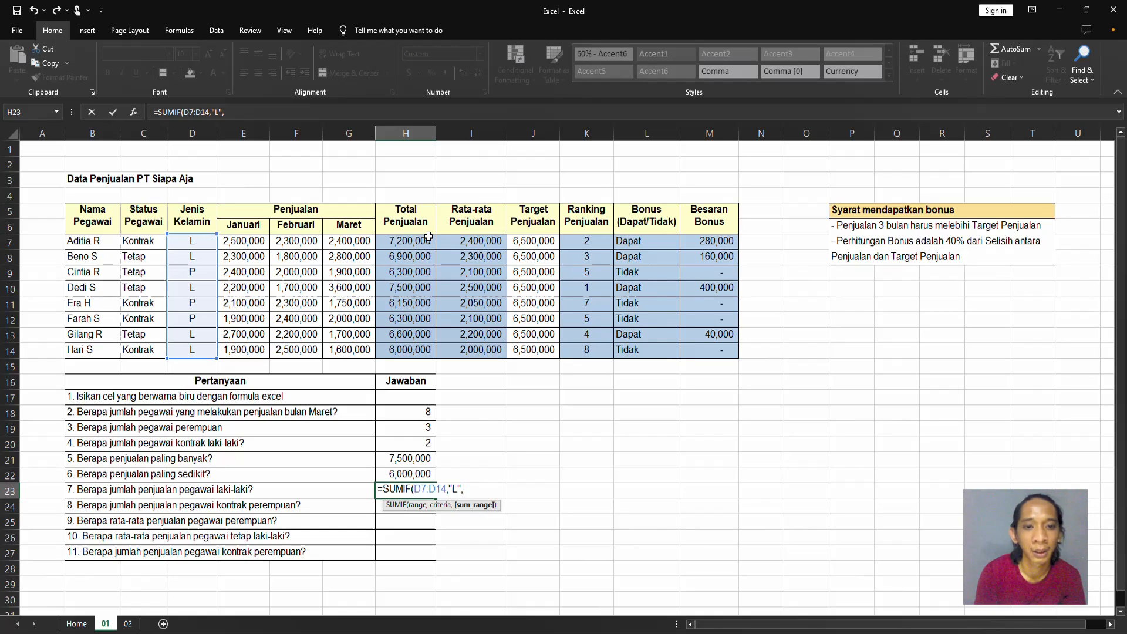
drag(428, 238, 428, 351)
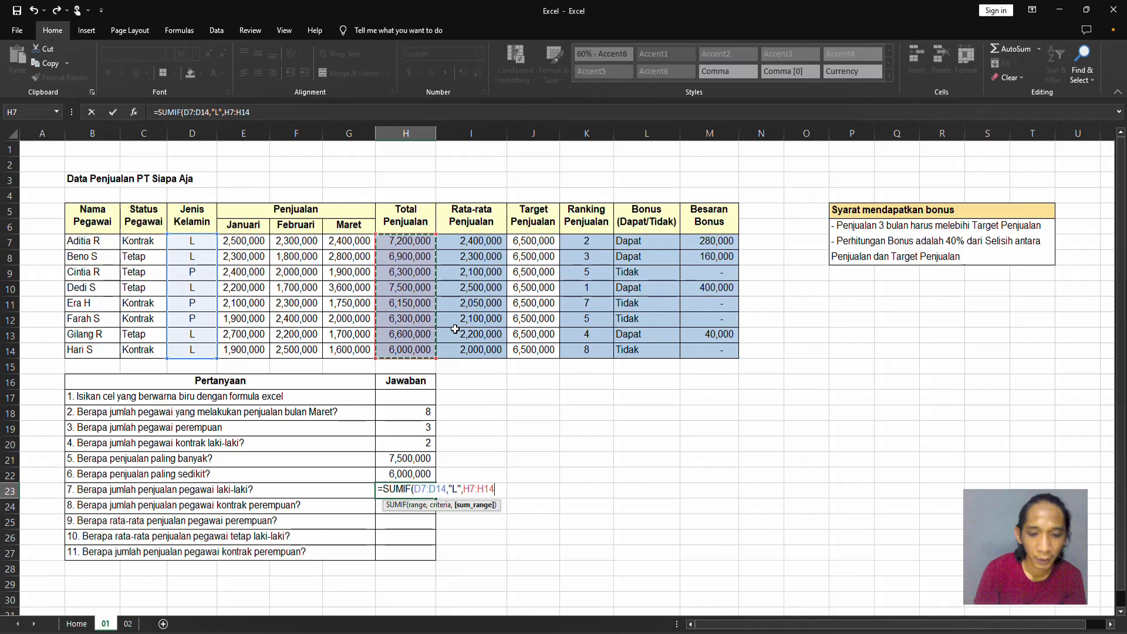
key(Return)
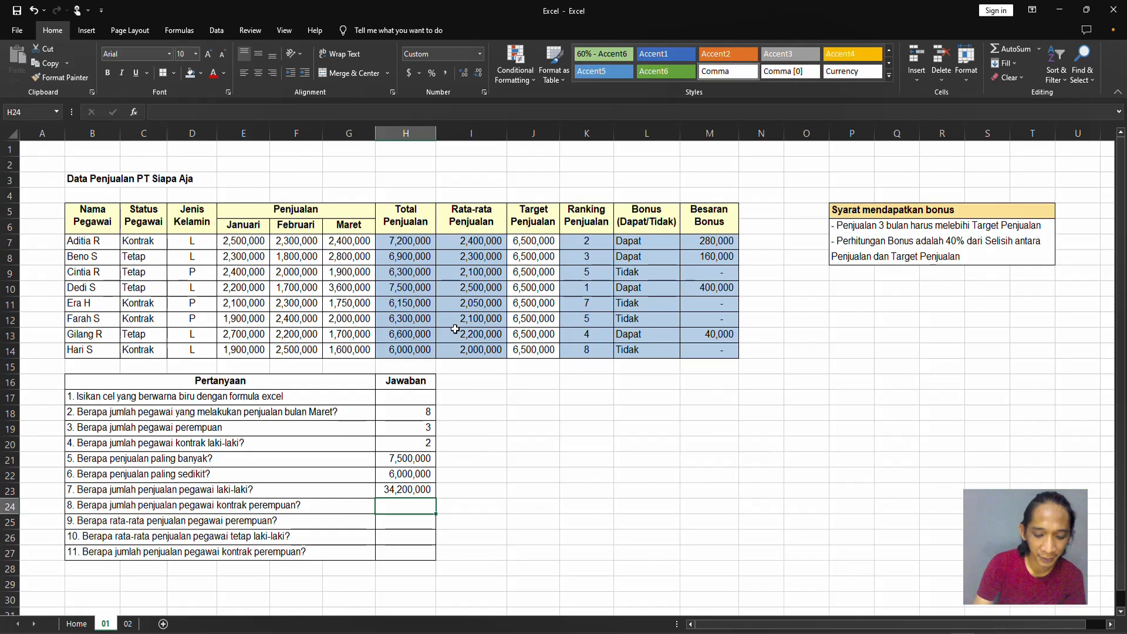
Start a SUMIFS formula in H24 for question 8 with sum range H7:H14, status range C7:C14 and criterion "kontrak".
text(=sumif)
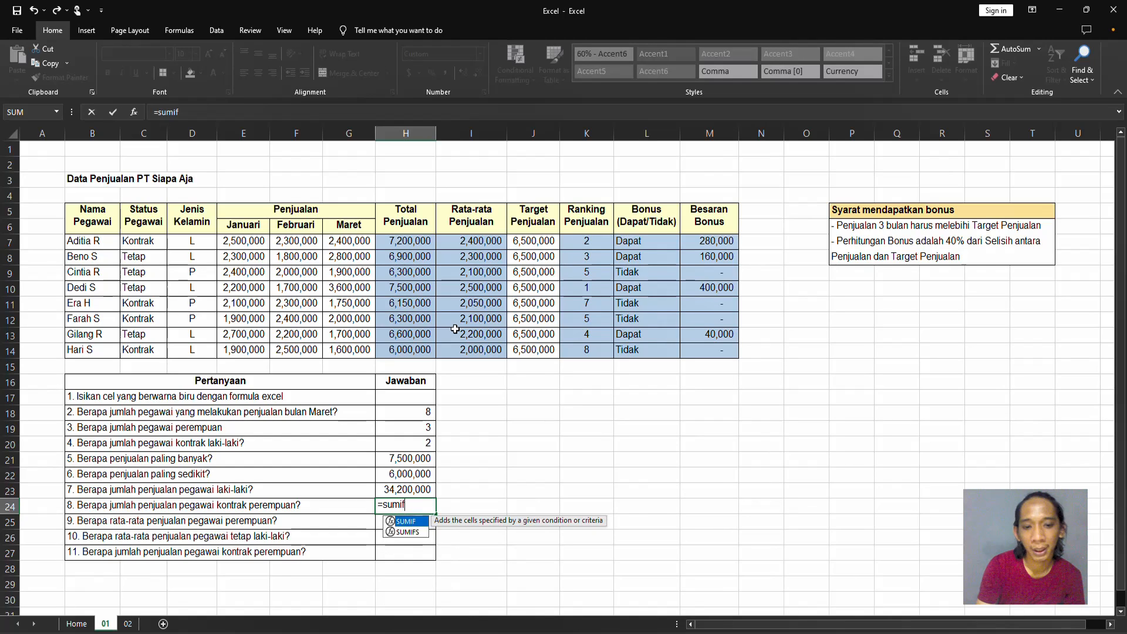
text(s)
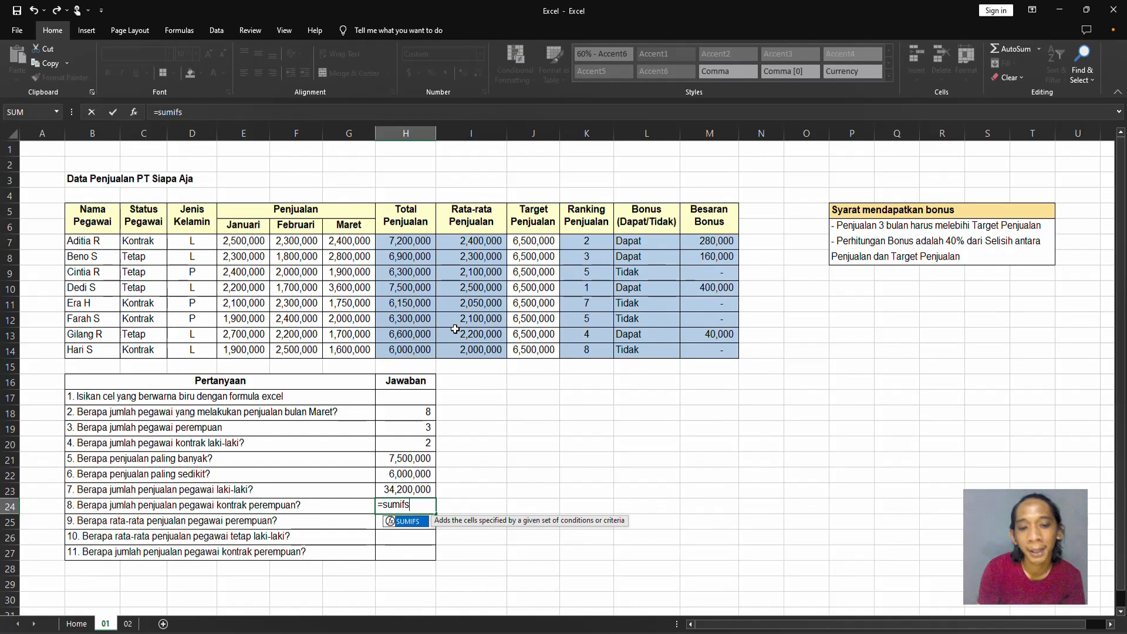
text(()
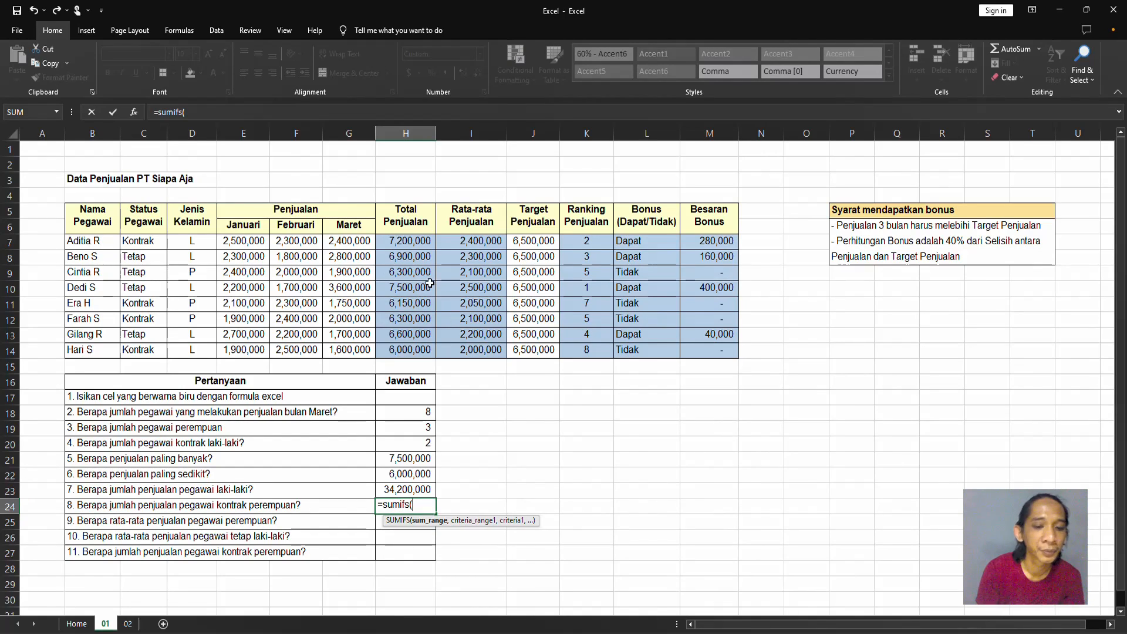
key(BackSpace)
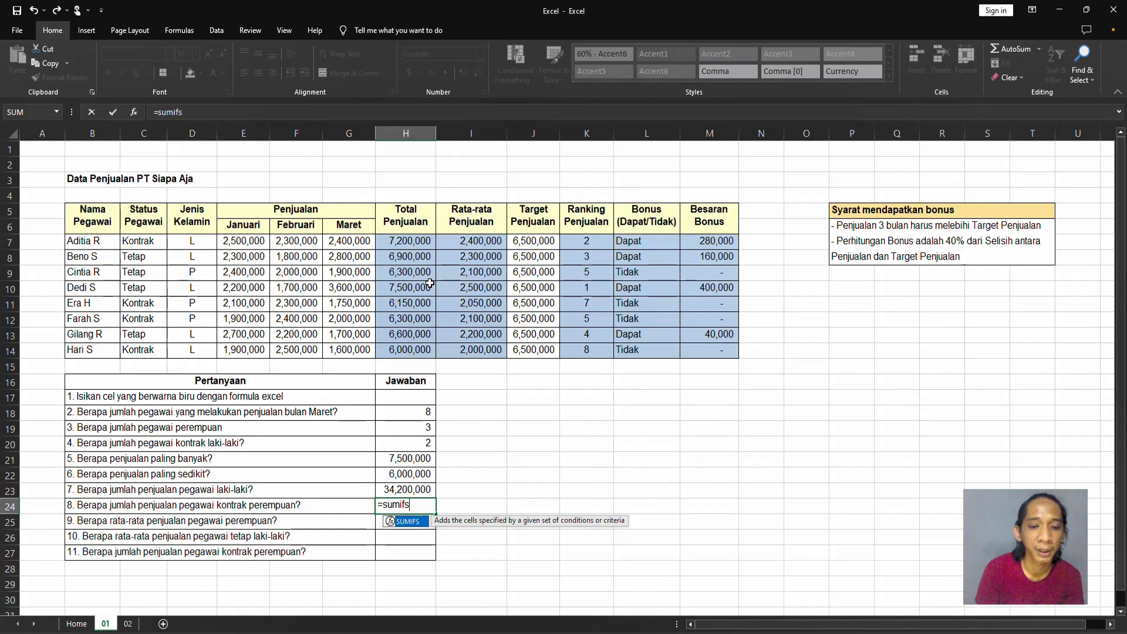
key(Tab)
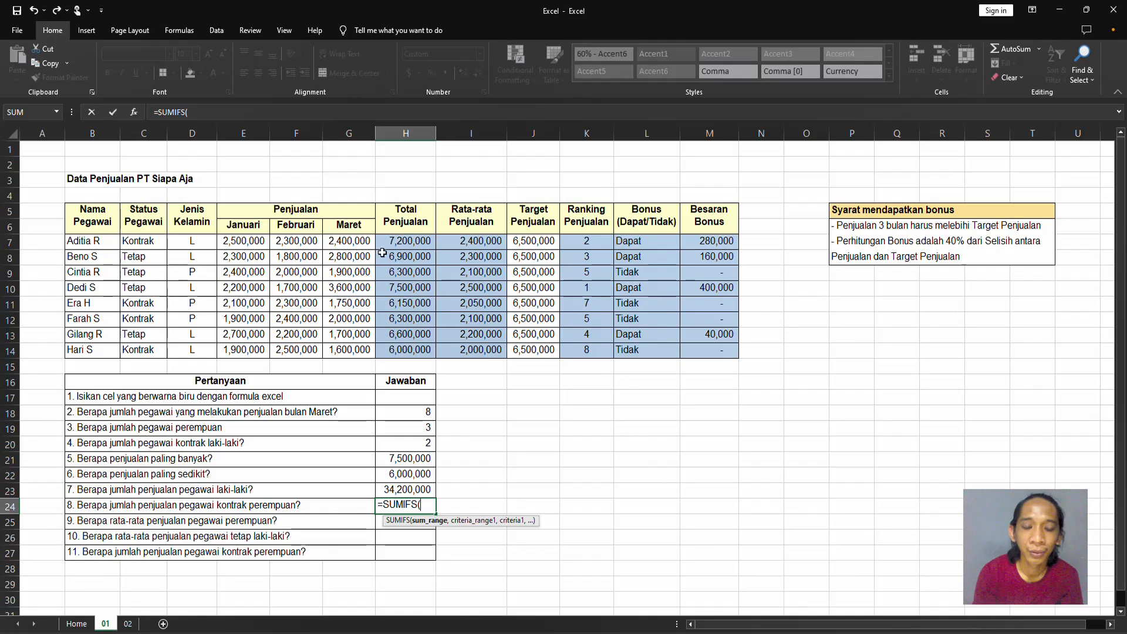
drag(426, 242, 417, 349)
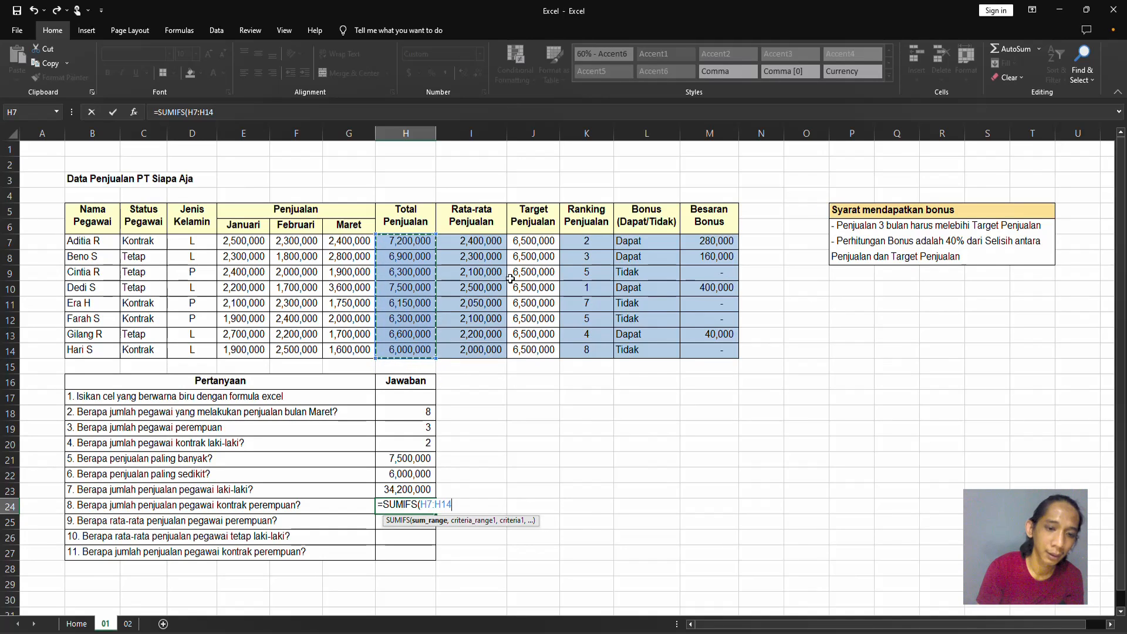
text(,)
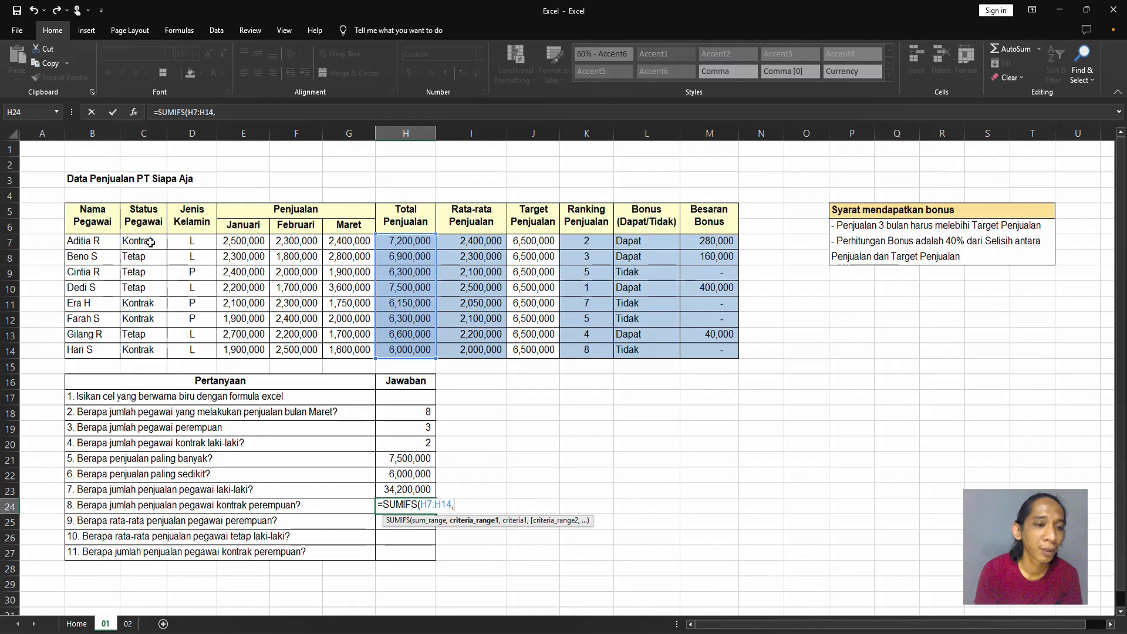
drag(151, 241, 147, 348)
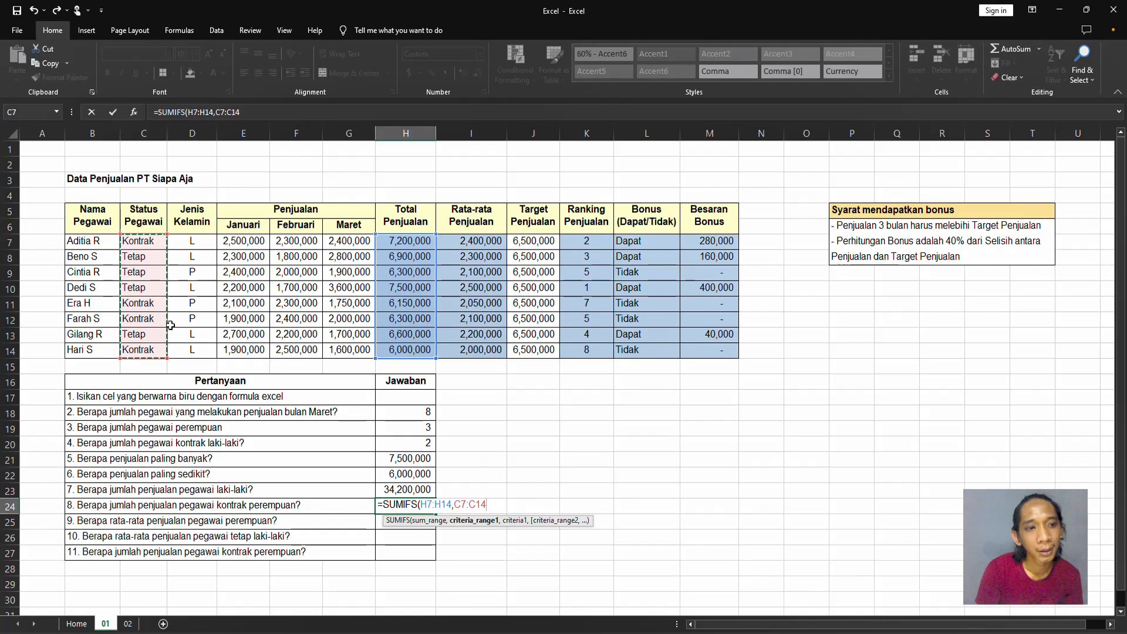
text(,)
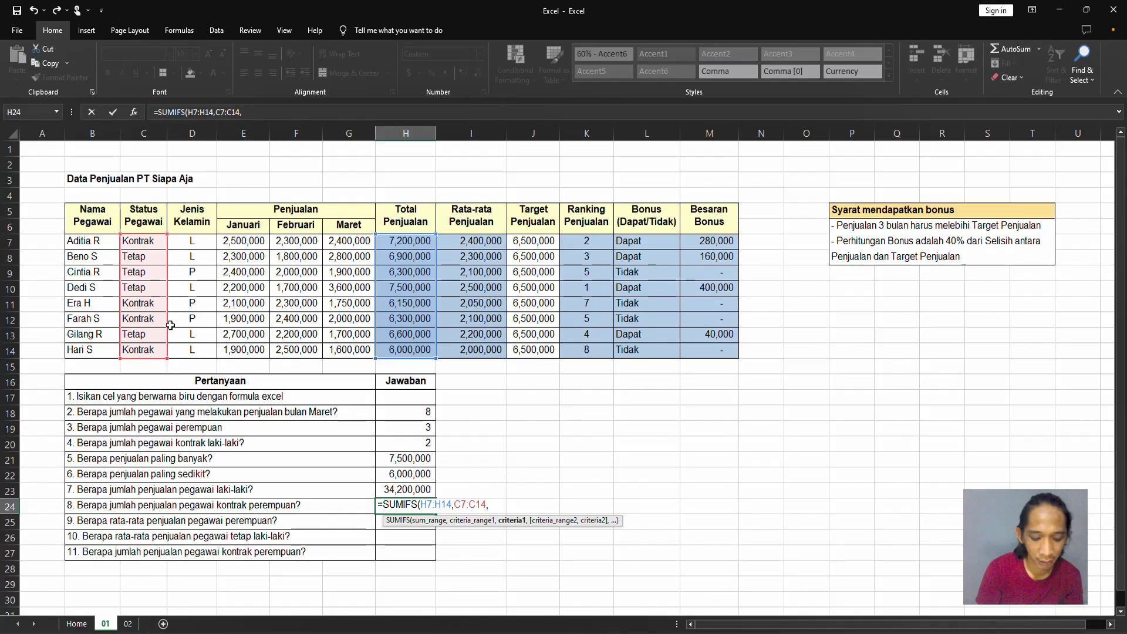
text("kontrak)
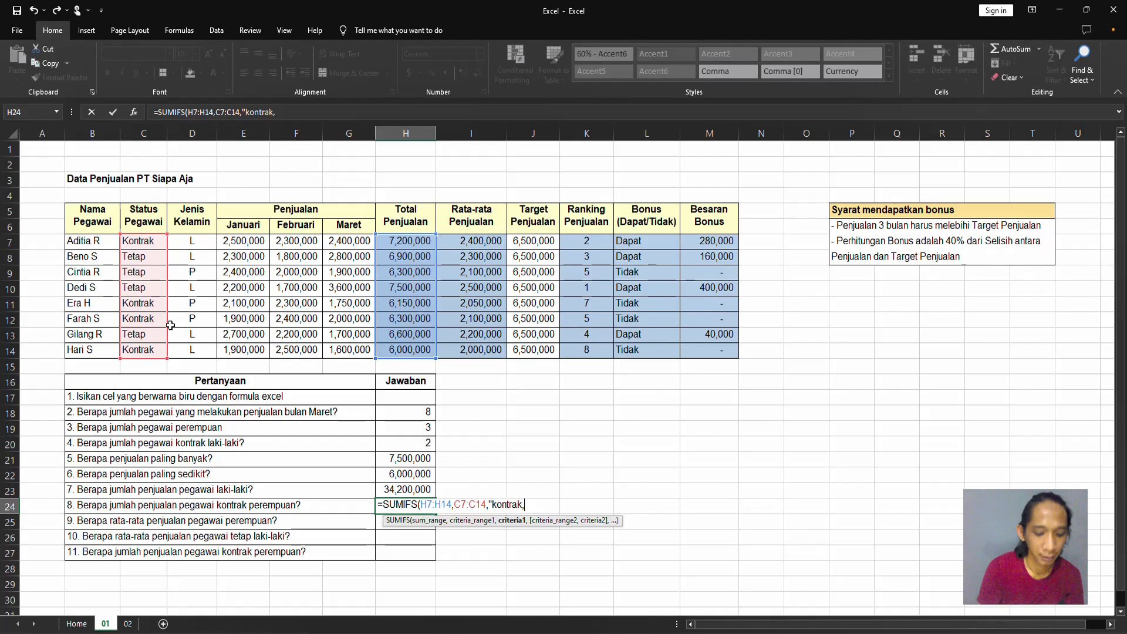
text(",)
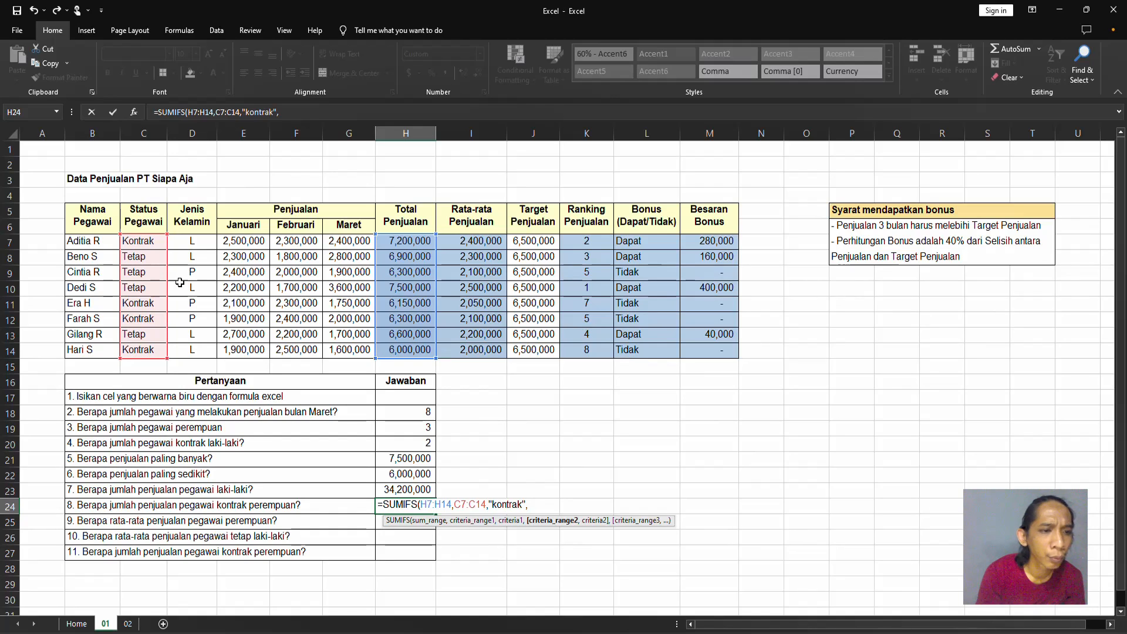
Add the gender range D7:D14 with criterion "P" to the H24 SUMIFS formula and confirm it.
drag(200, 243, 215, 335)
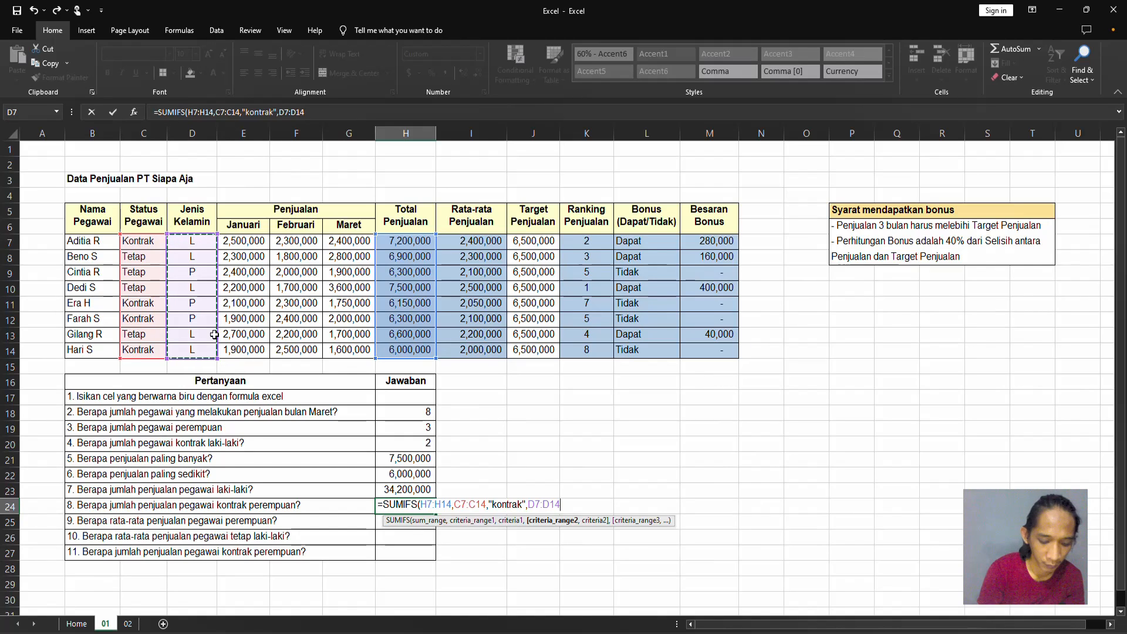
text(,")
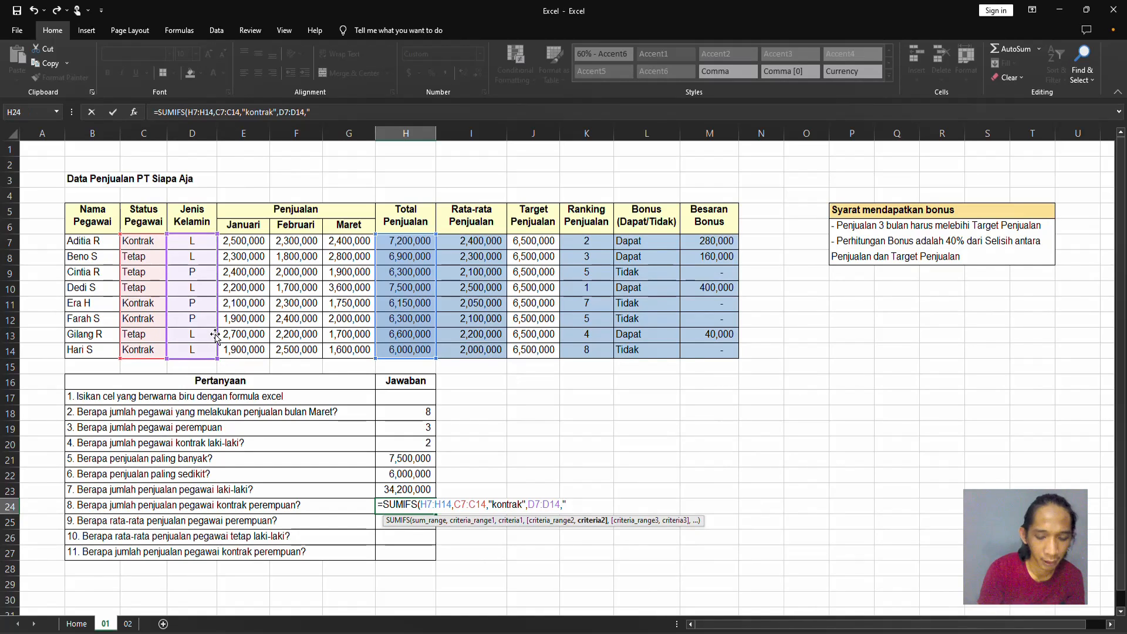
text(P"))
key(Return)
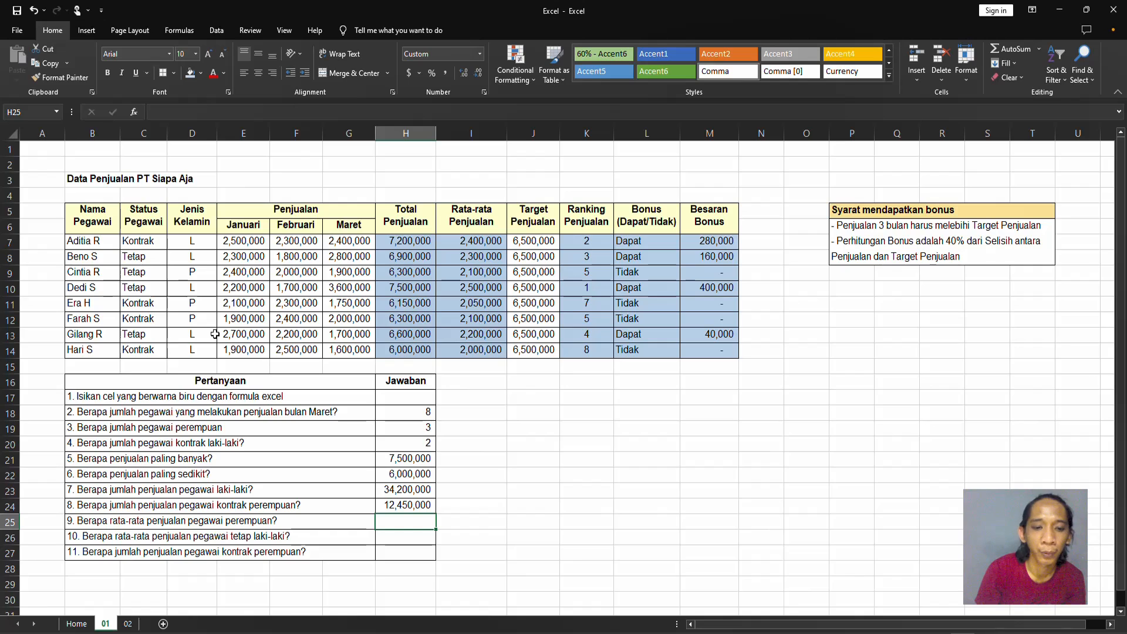
Enter =AVERAGEIF(D7:D14,"P") in H25 as the formula for question 9 about the female employees' average sales.
text(=av)
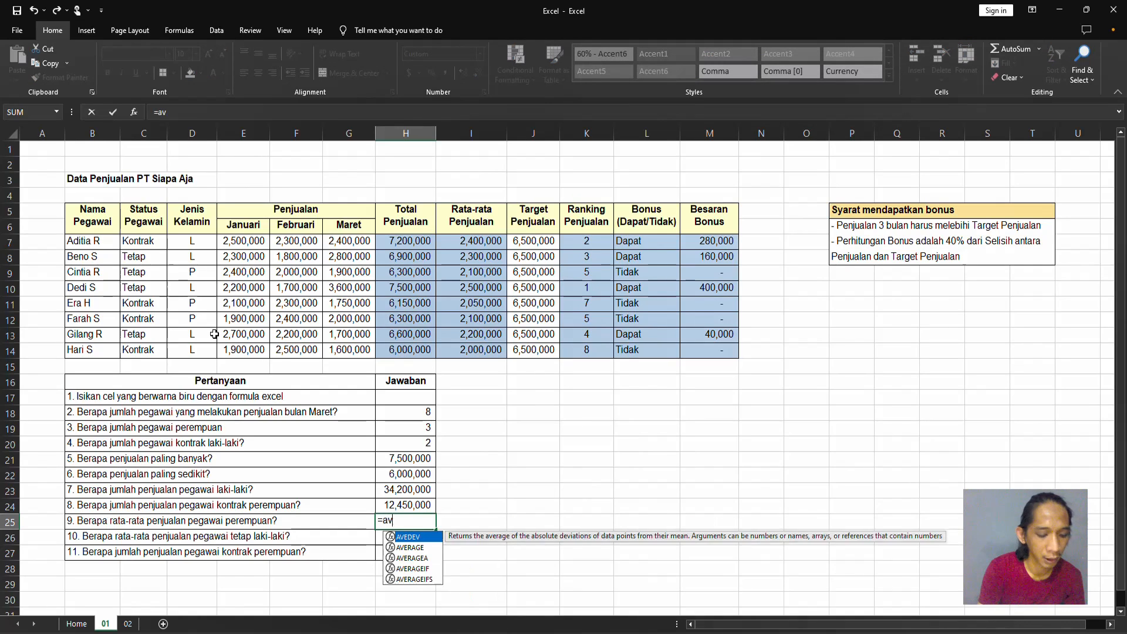
text(eragif)
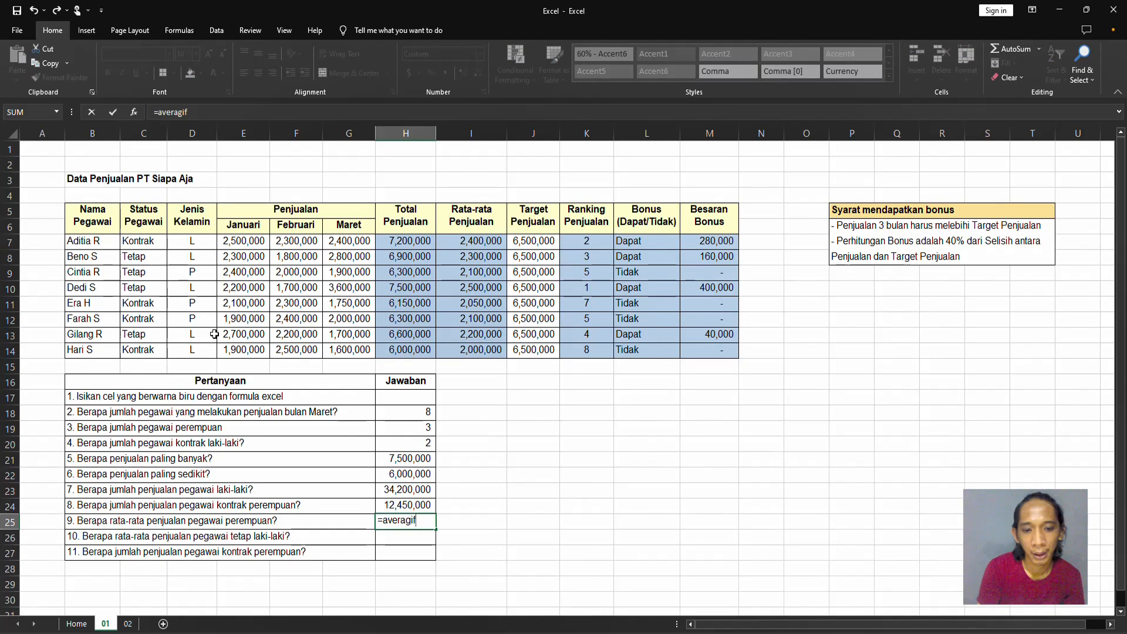
key(BackSpace)
key(BackSpace)
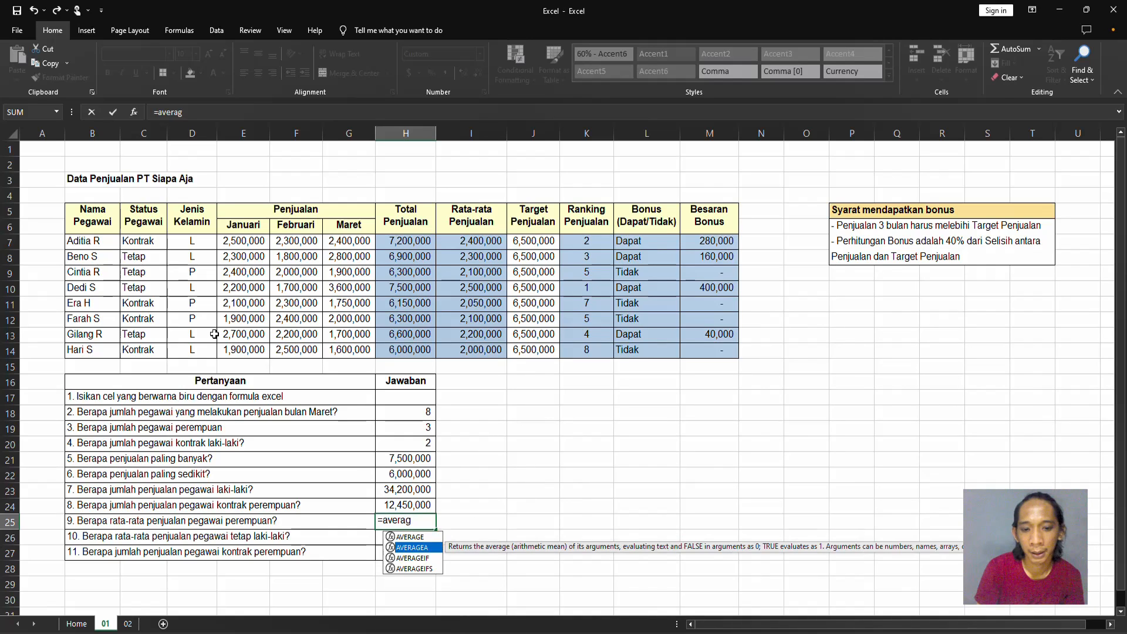
key(Tab)
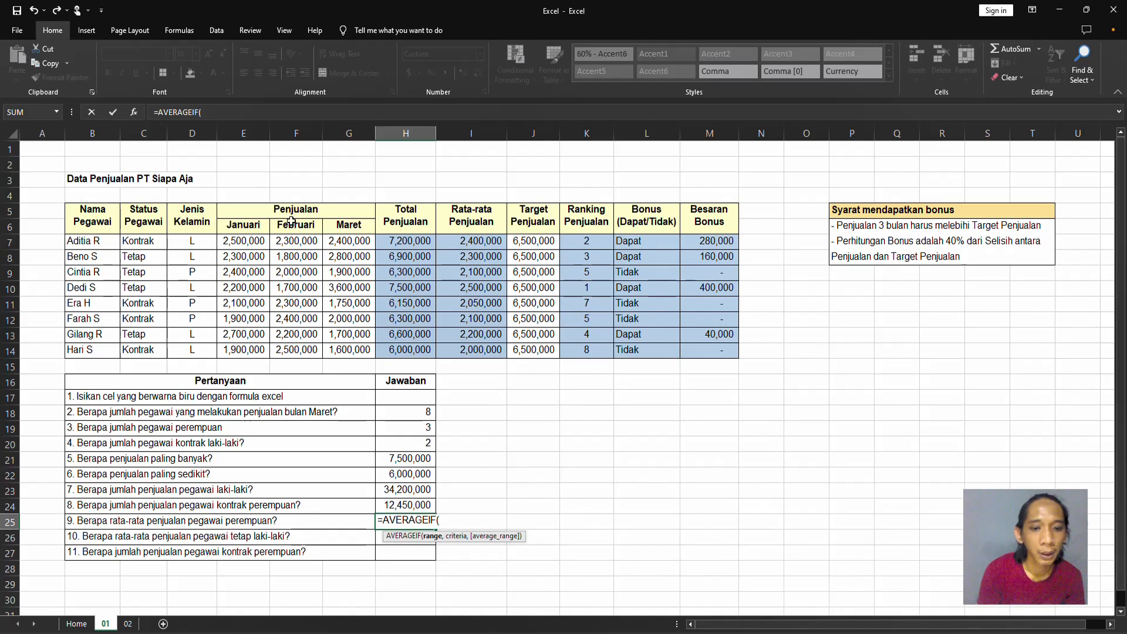
drag(191, 241, 192, 348)
text(,")
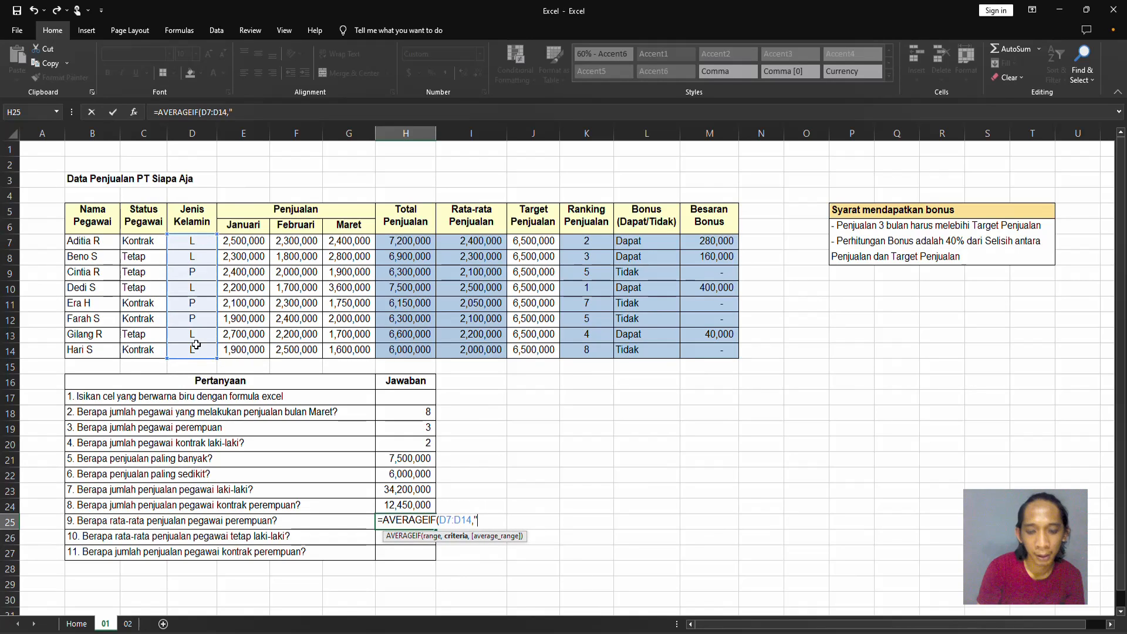
text(P")
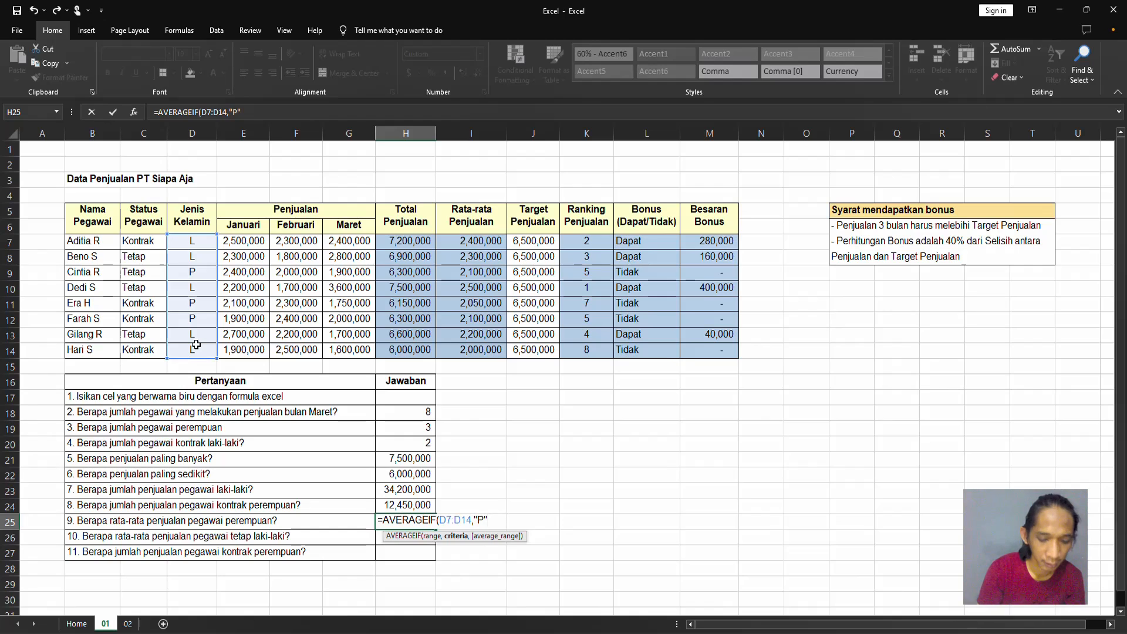
key(Return)
key(Up)
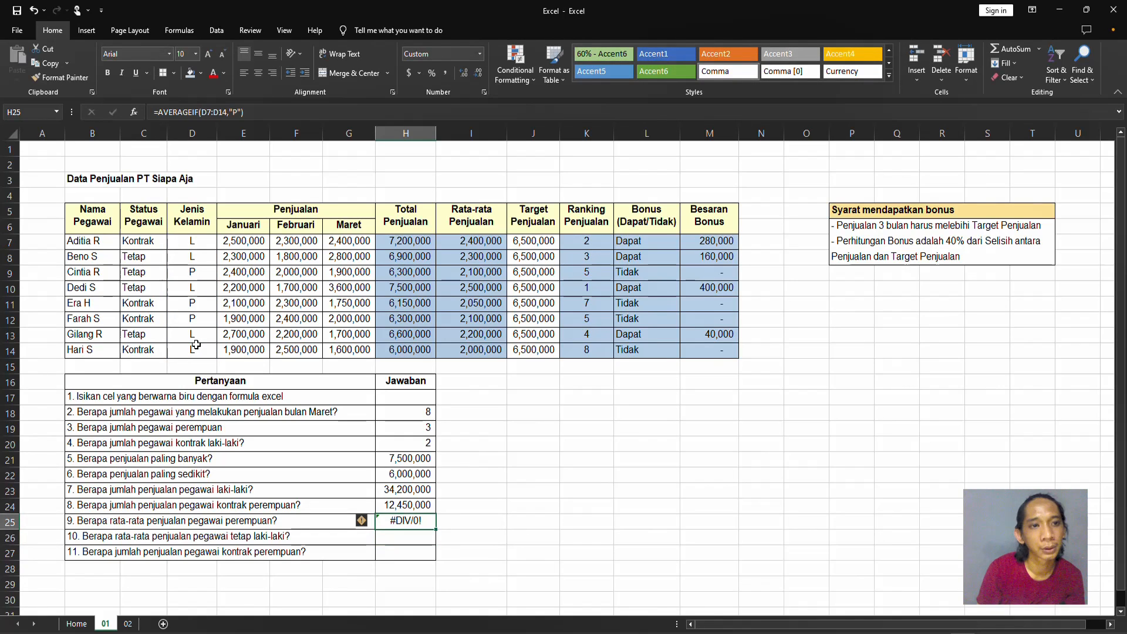
Add the total sales H7:H14 as the average range of the AVERAGEIF formula in H25.
click(255, 112)
key(BackSpace)
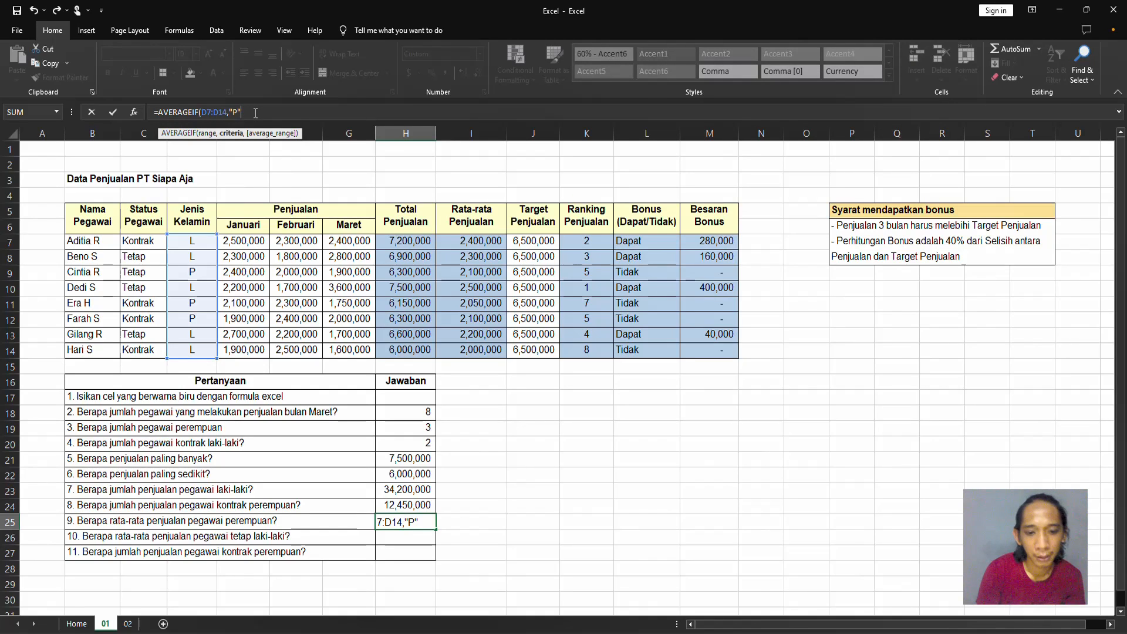
text(,)
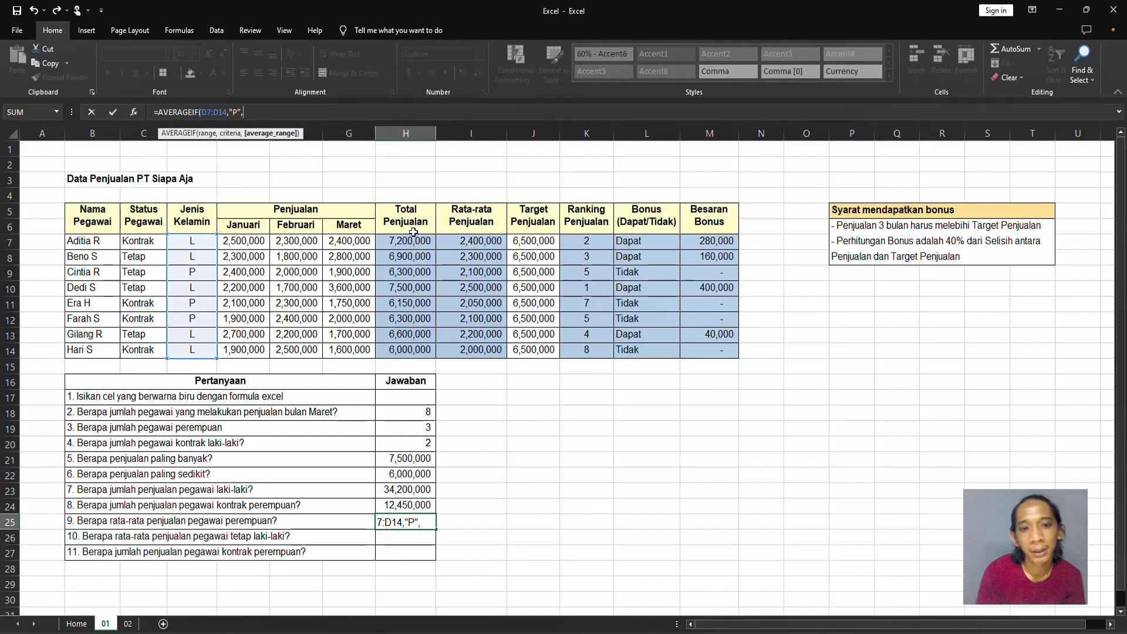
drag(415, 240, 427, 343)
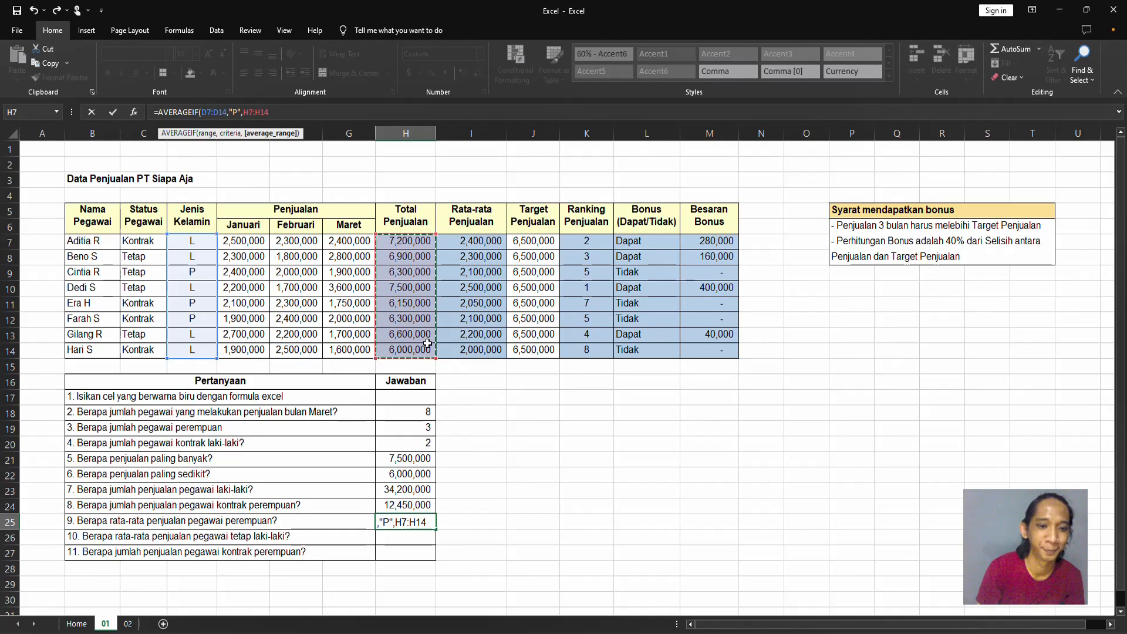
key(Return)
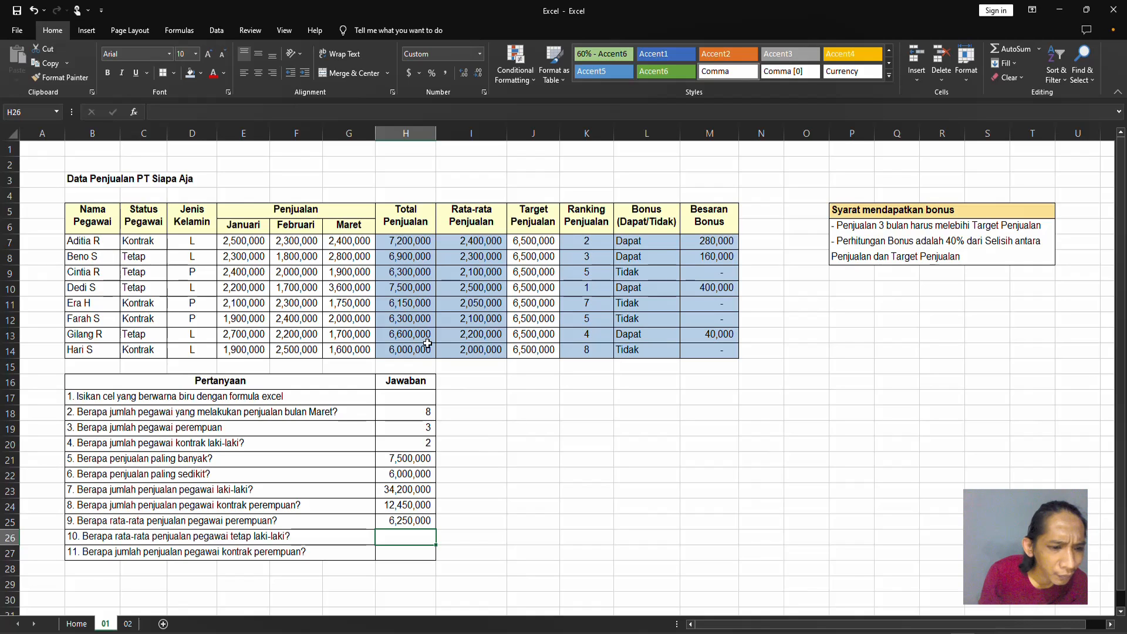
Start an AVERAGEIFS formula in H26 for question 10 with average range H7:H14.
text(=aver)
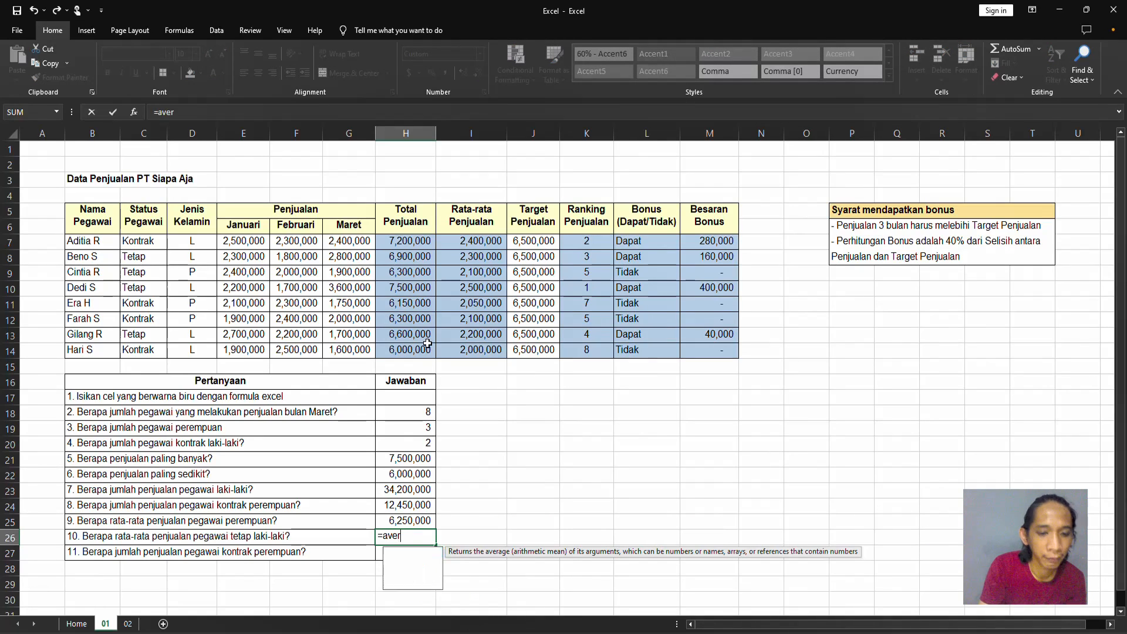
text(ageif)
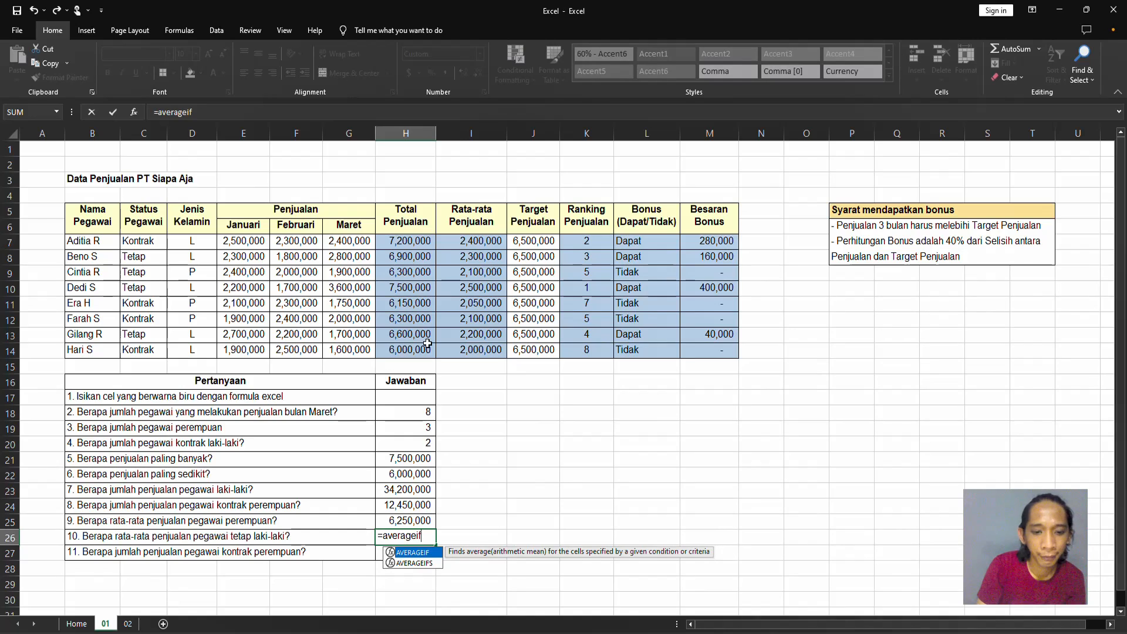
key(Down)
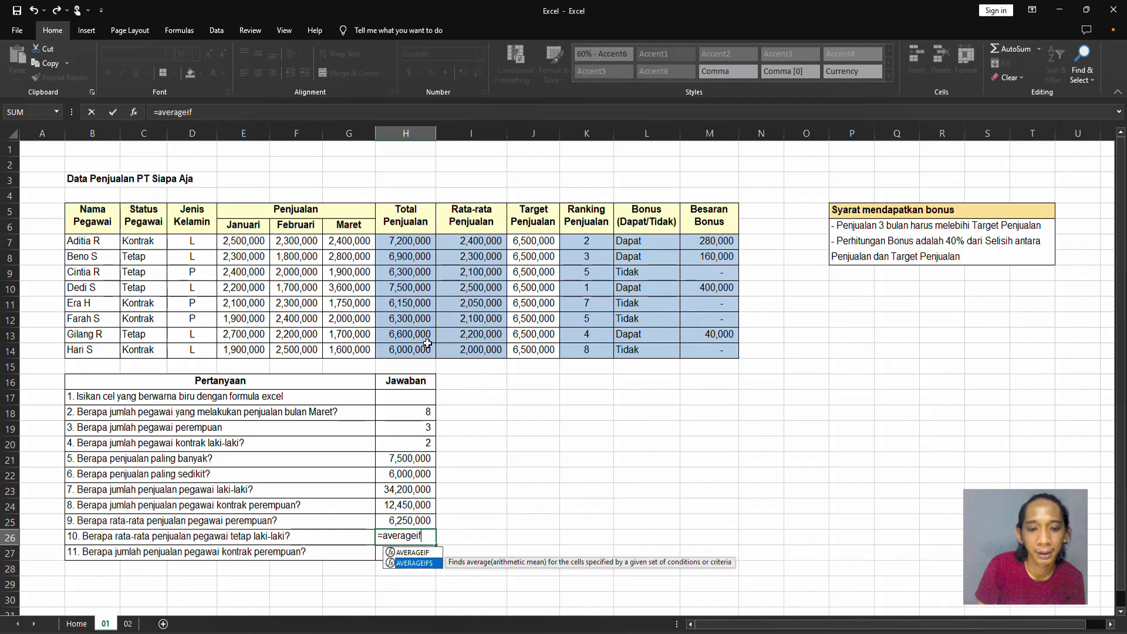
key(Tab)
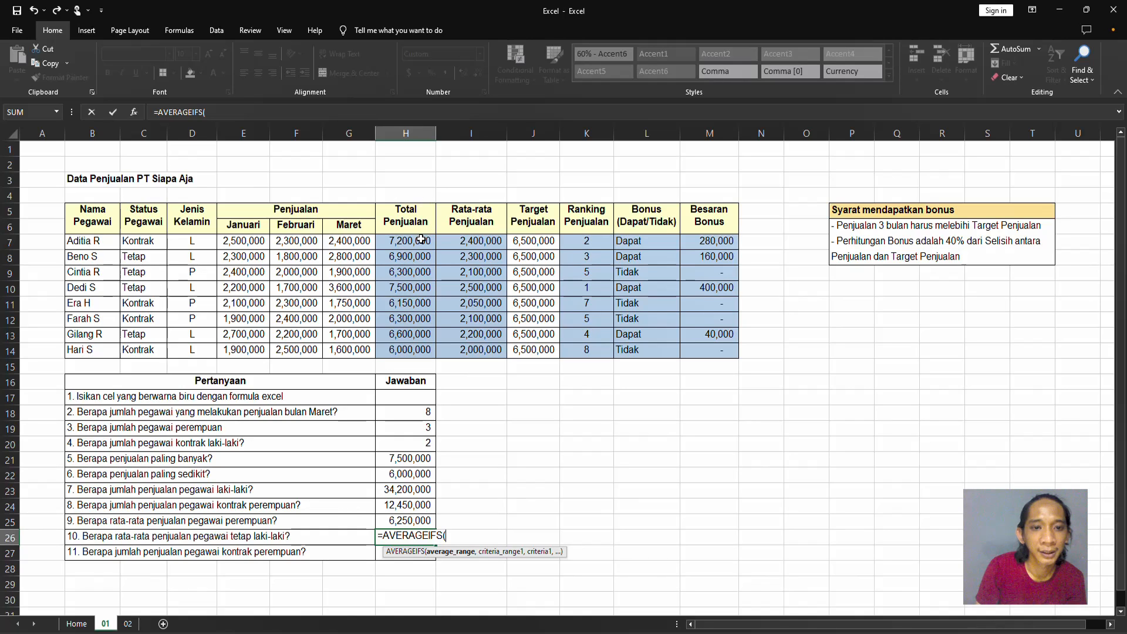
drag(421, 238, 446, 354)
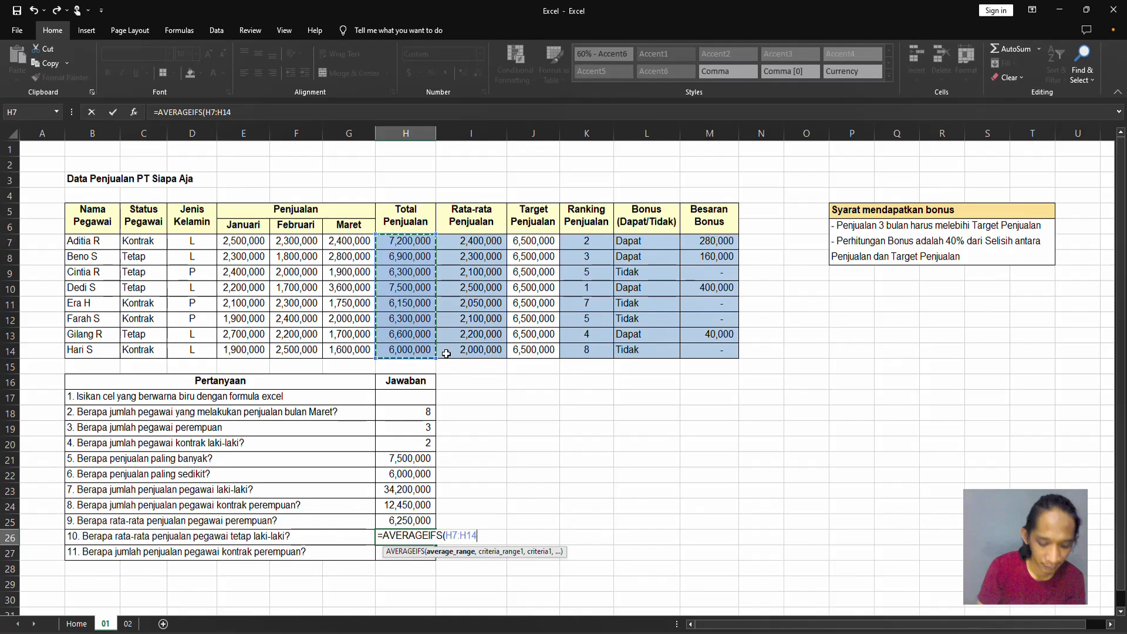
text(,)
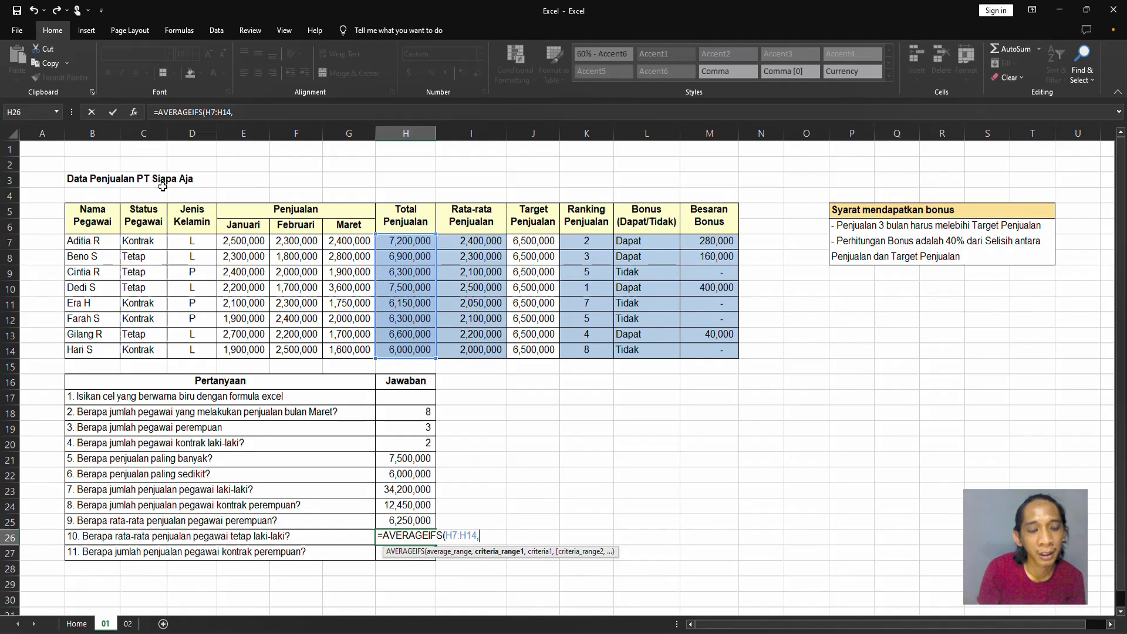
Complete the H26 formula with status range C7:C14 and criterion "tetap", plus gender range D7:D14 and criterion "L".
drag(153, 236, 170, 352)
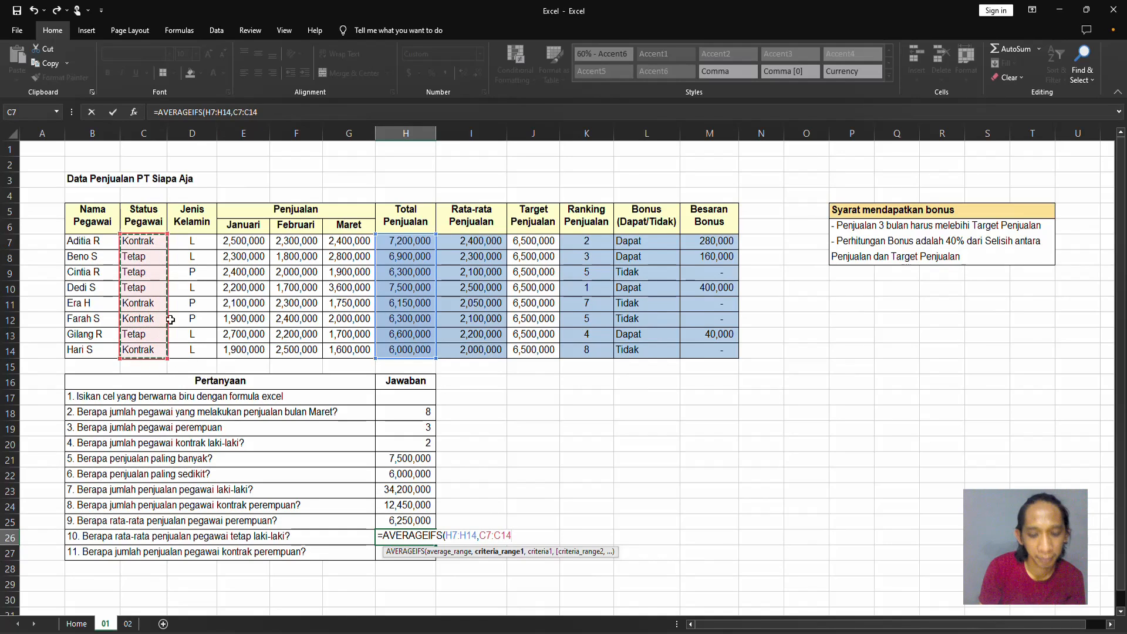
text(,"t)
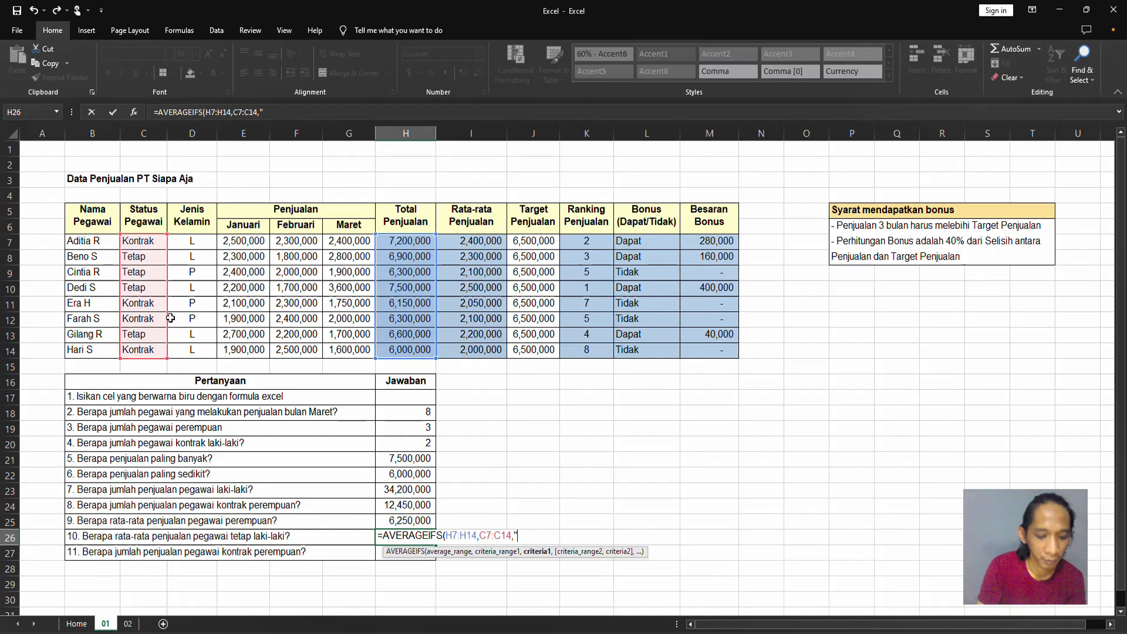
text(etap)
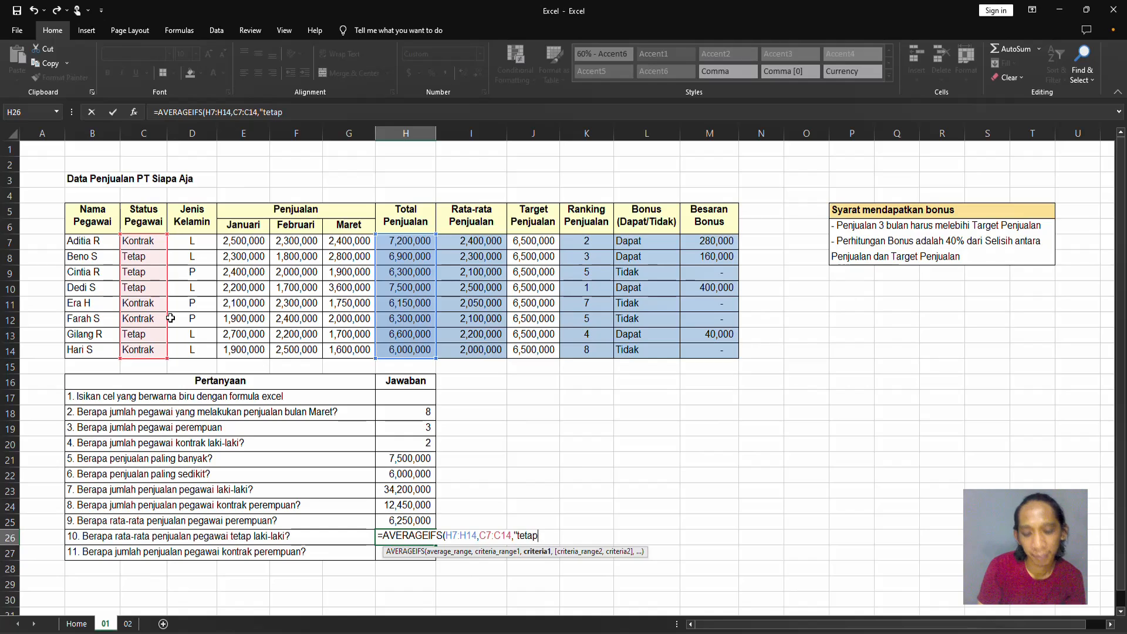
text(",)
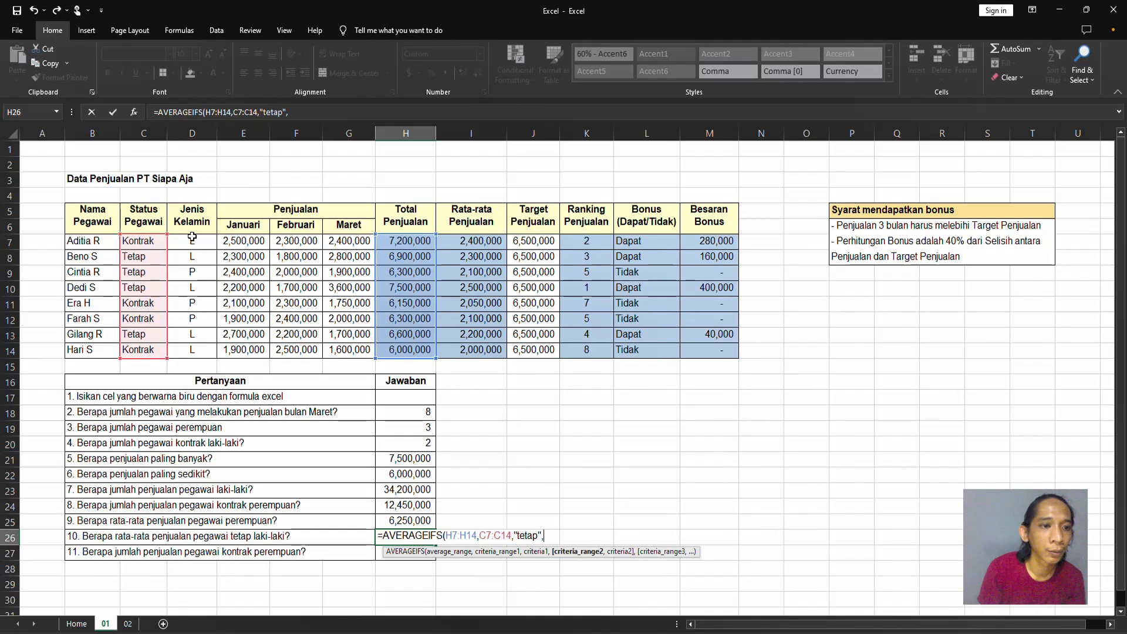
drag(187, 240, 192, 351)
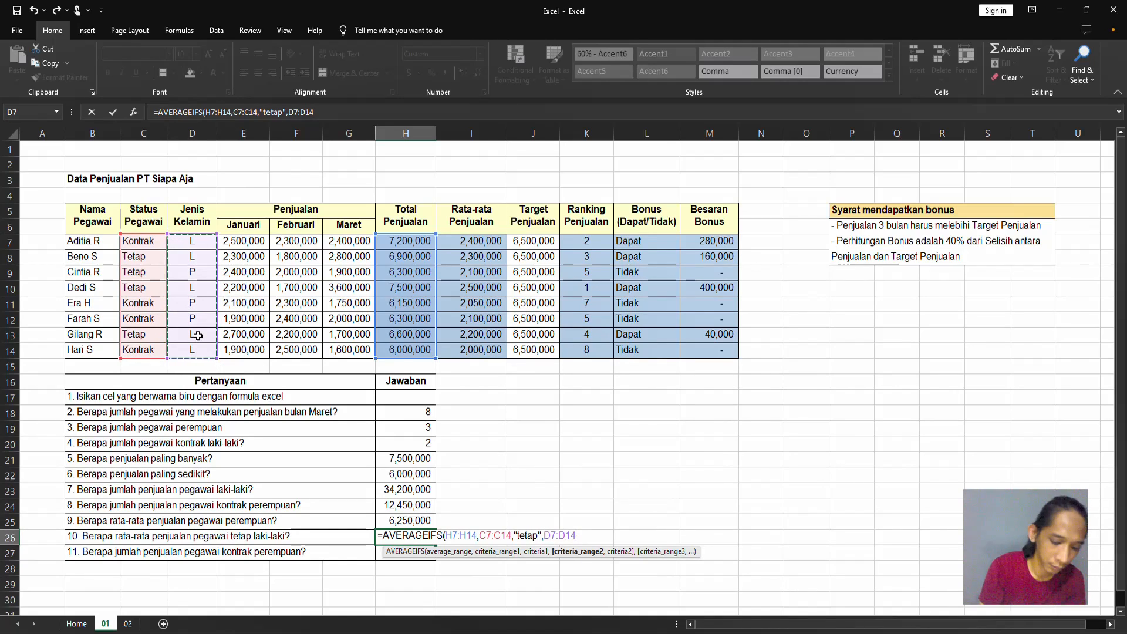
text(,"L")
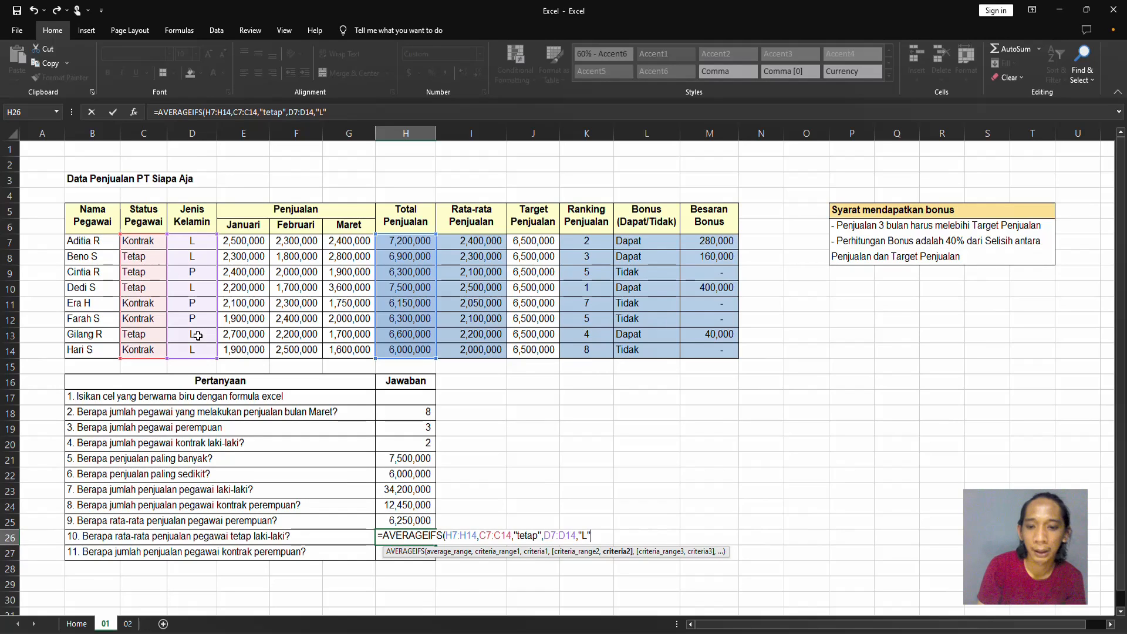
key(Return)
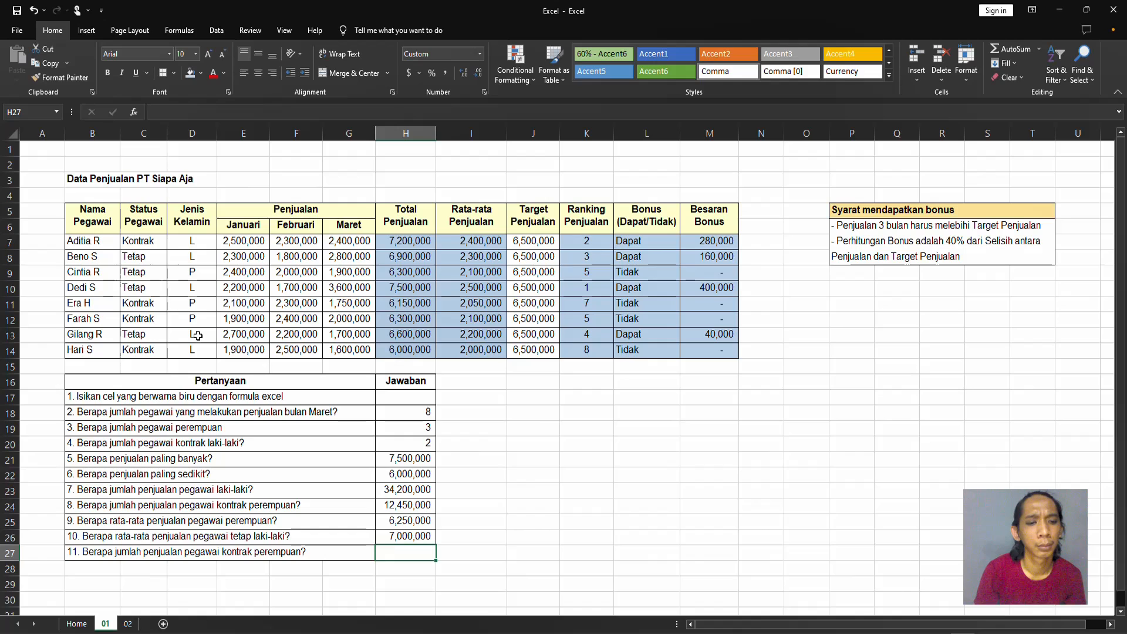
Compare question 11 with question 8 and delete row 27 containing the duplicate question 11.
key(Left)
key(Up)
key(Up)
key(Up)
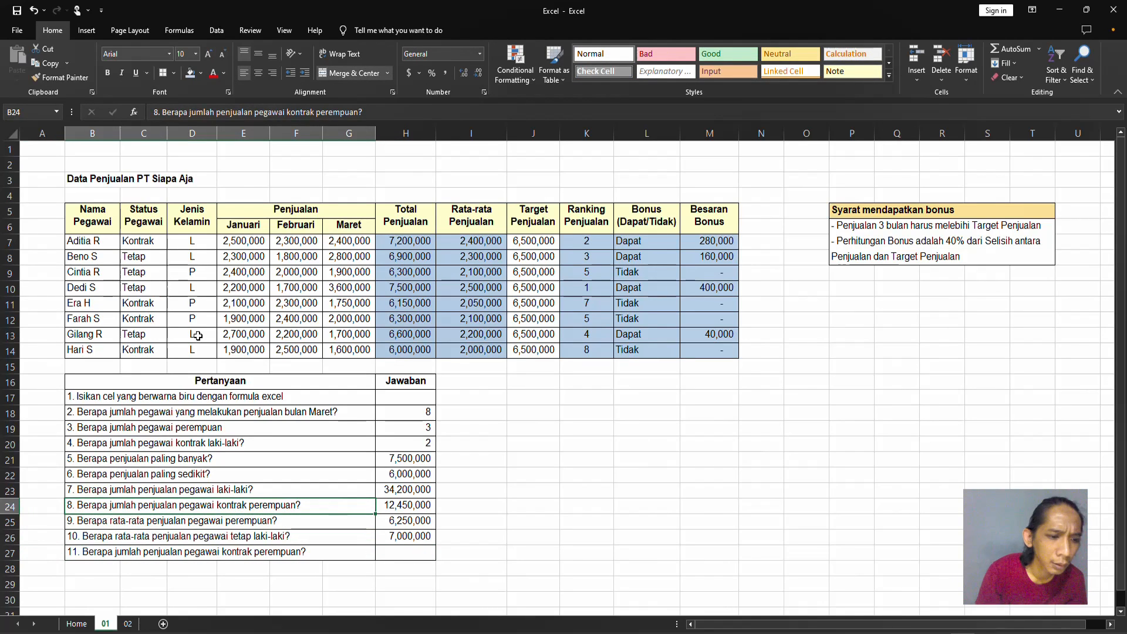
key(Down)
key(Down)
key(Down)
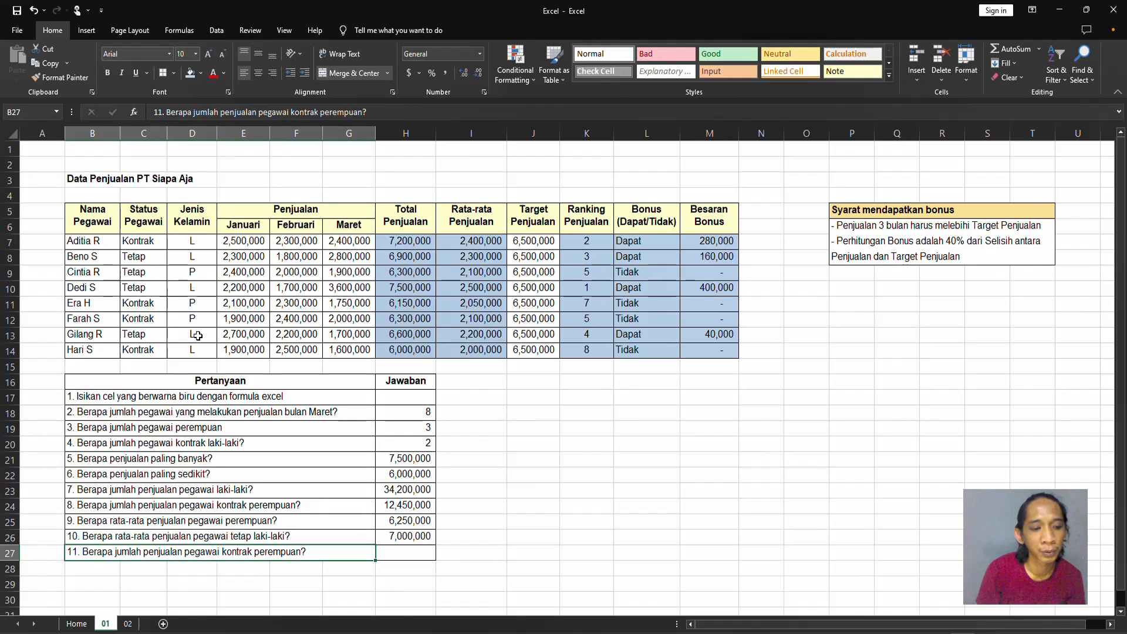
key(shift+space)
key(shift+F10)
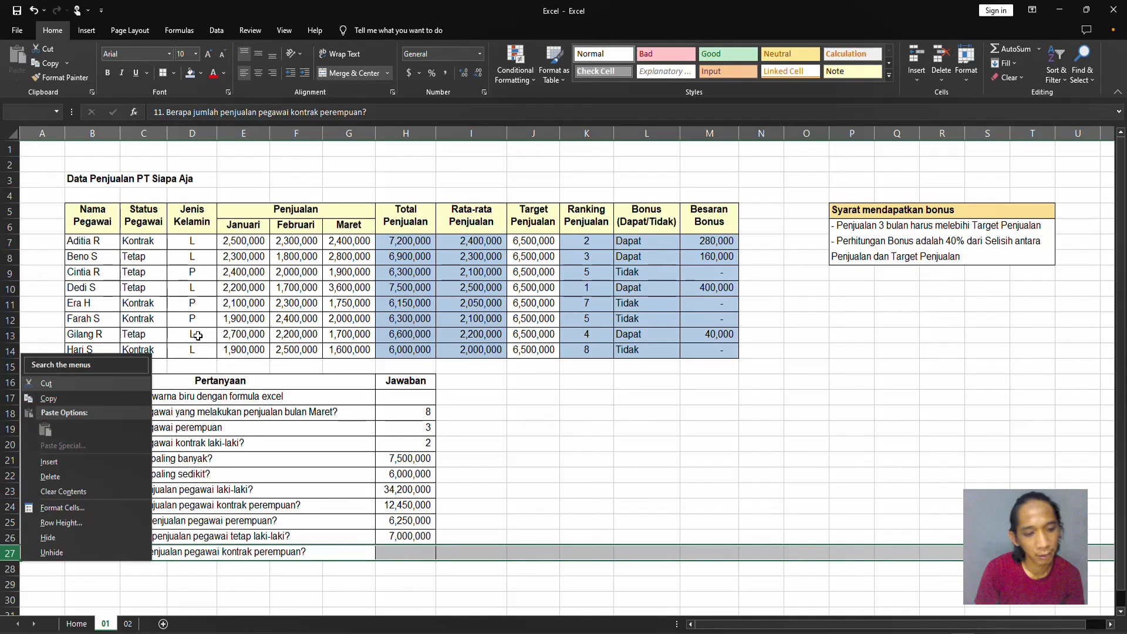
key(d)
key(Up)
key(Right)
key(Up)
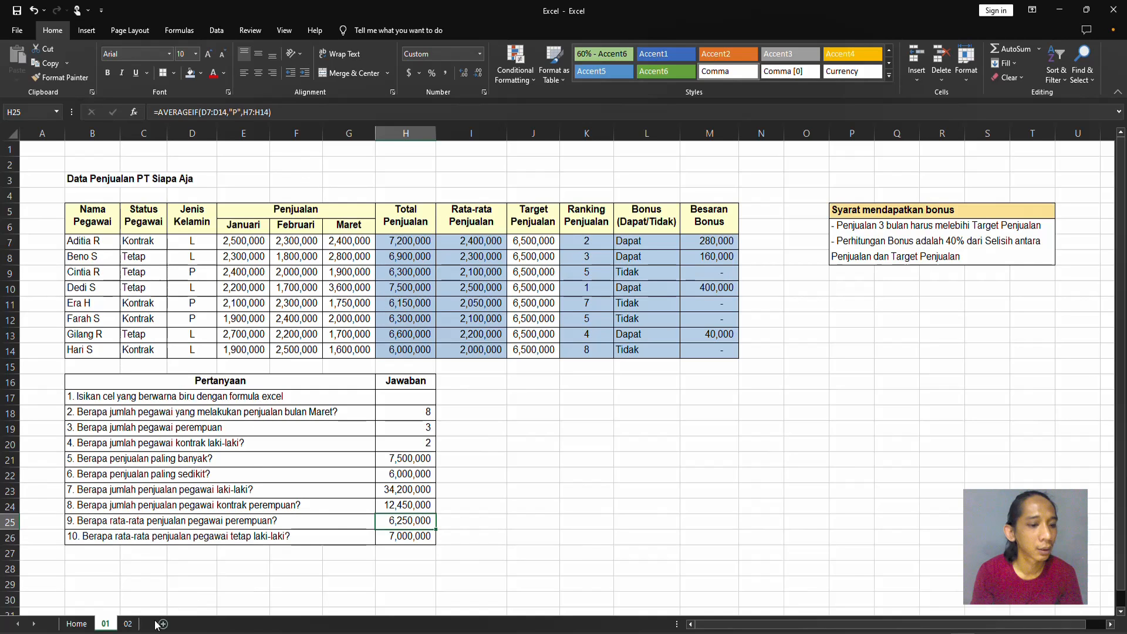
Switch to sheet 02 and select M7, the first Total Penjualan cell of the ranking table.
click(128, 624)
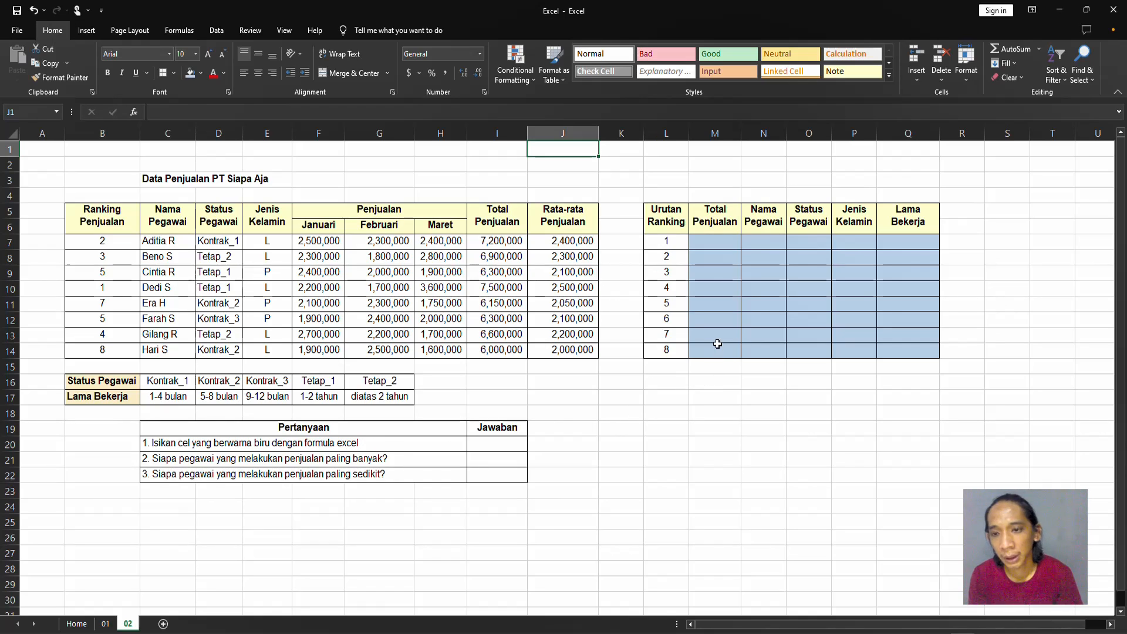
click(717, 345)
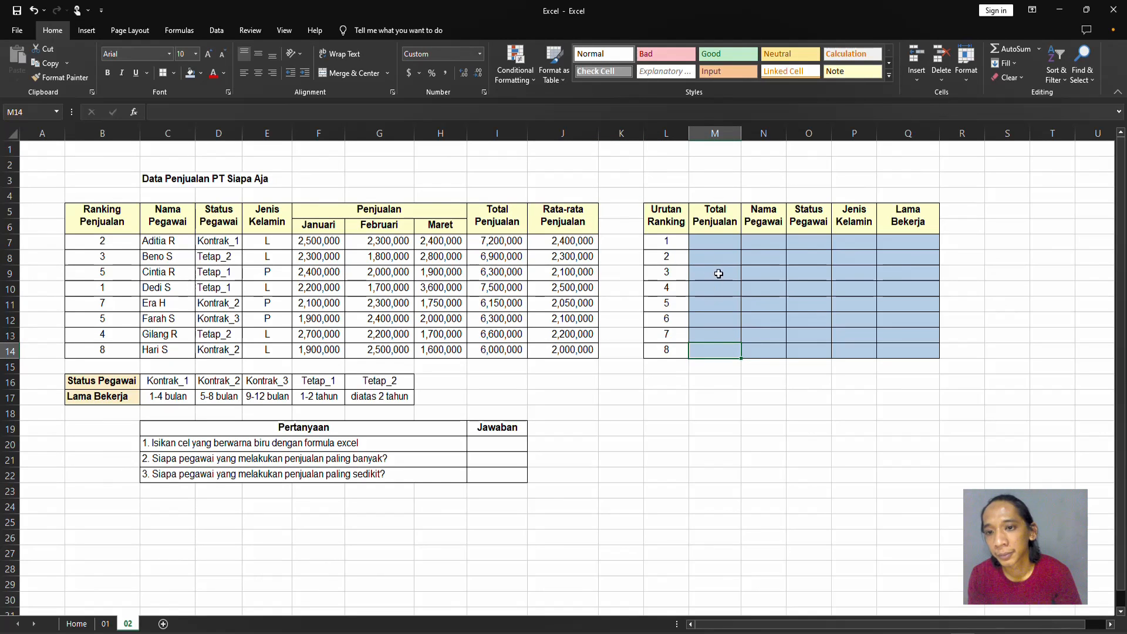
click(717, 243)
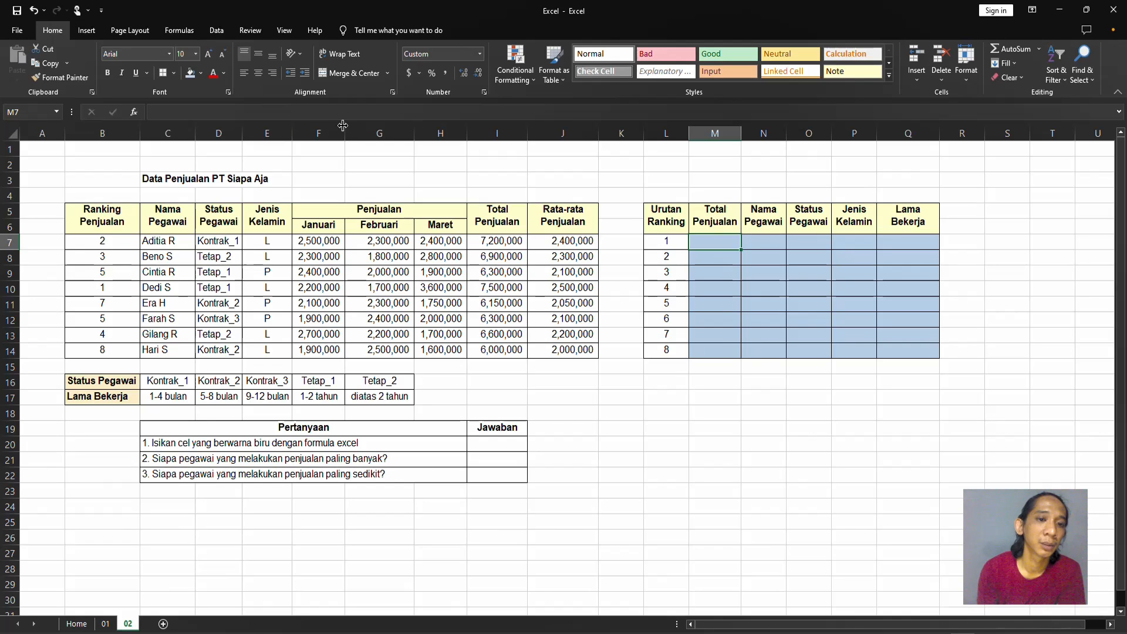
Examine the sales table and the Status Pegawai and Lama Bekerja lookup table, and return to cell M7.
drag(130, 242, 458, 584)
click(490, 259)
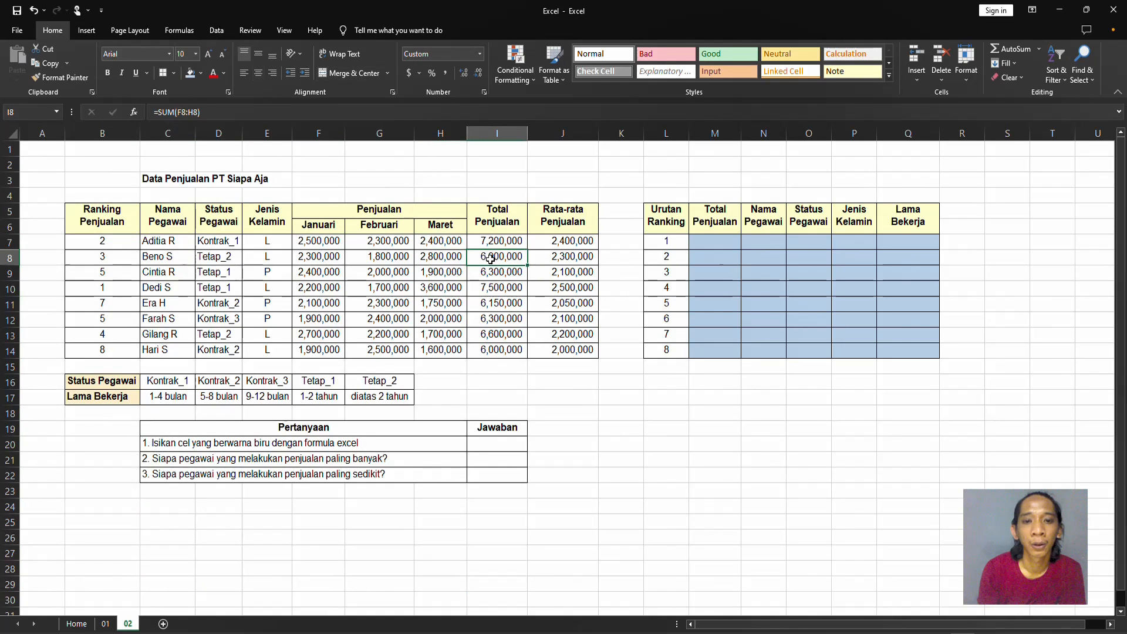
drag(128, 385, 399, 376)
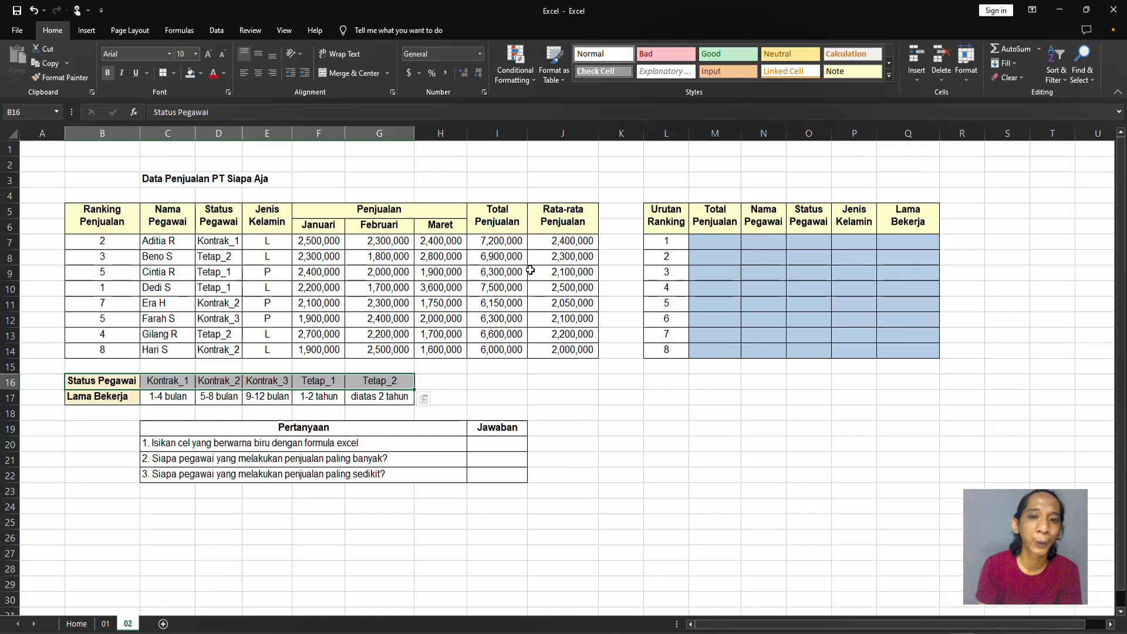
key(Right)
key(Right)
key(Right)
key(Right)
key(Right)
key(Right)
key(Right)
key(Right)
key(Right)
key(Right)
key(Right)
key(Right)
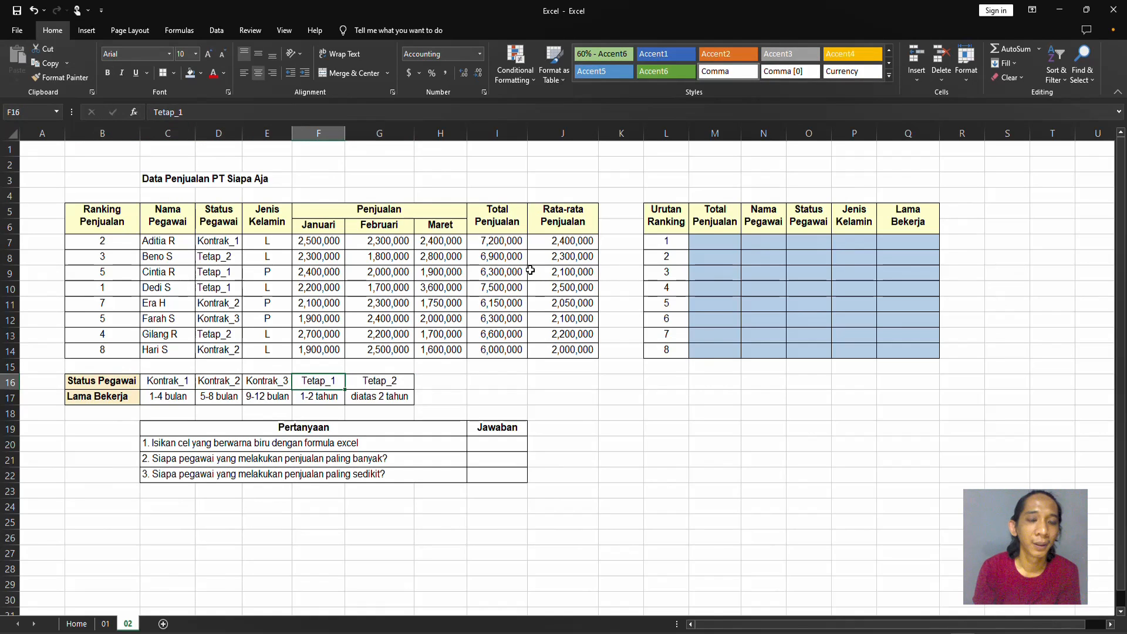
key(Up)
key(Up)
key(Up)
key(Up)
key(Up)
key(Up)
key(Up)
key(Up)
key(Up)
key(Left)
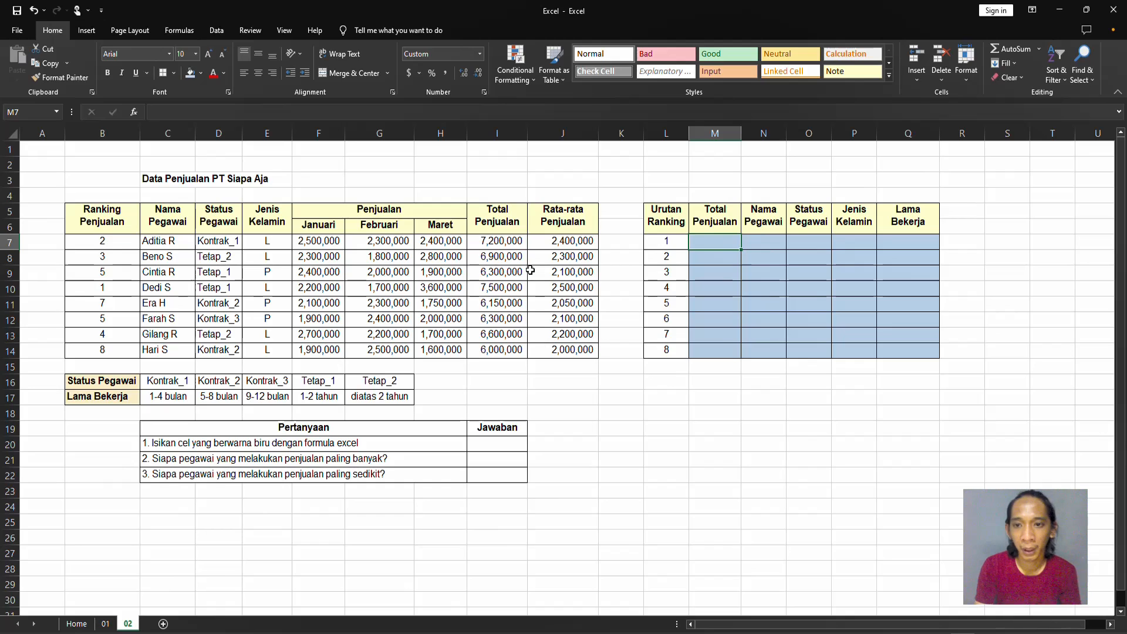
Start a VLOOKUP formula in M7 with L7 as the lookup value and the absolute range $B$7:$J$14 as the table array.
text(=vlo)
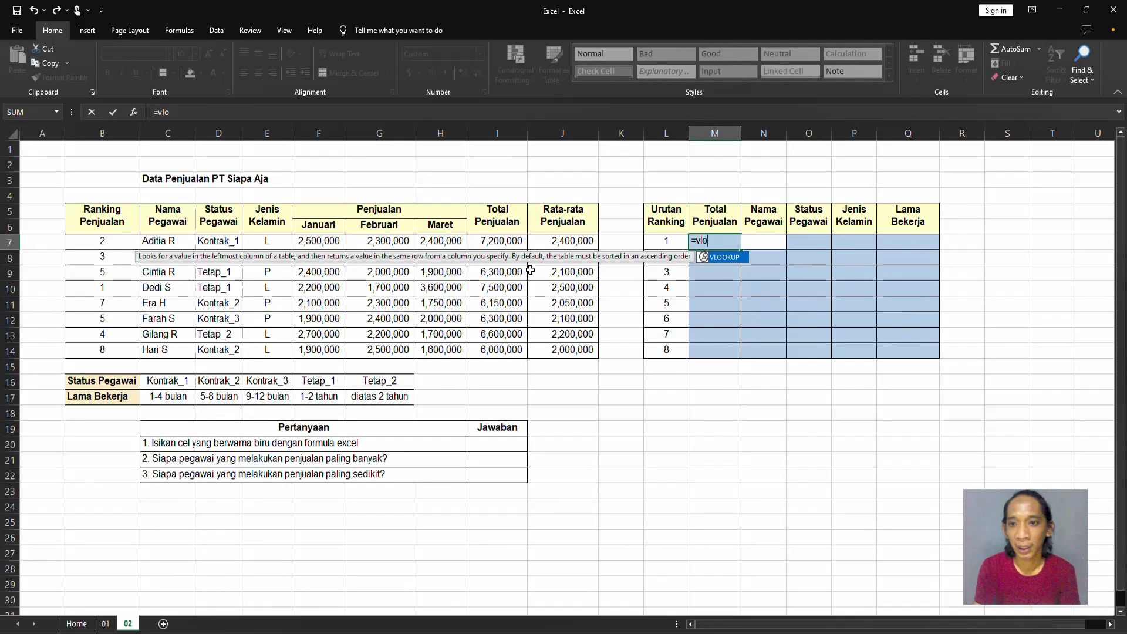
key(Tab)
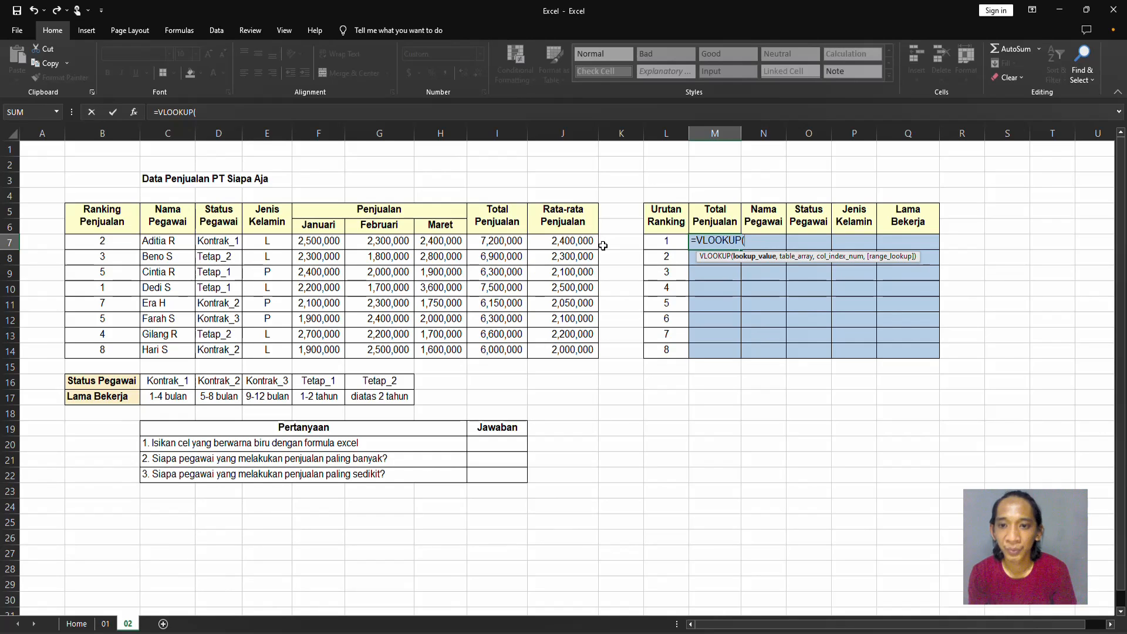
click(684, 239)
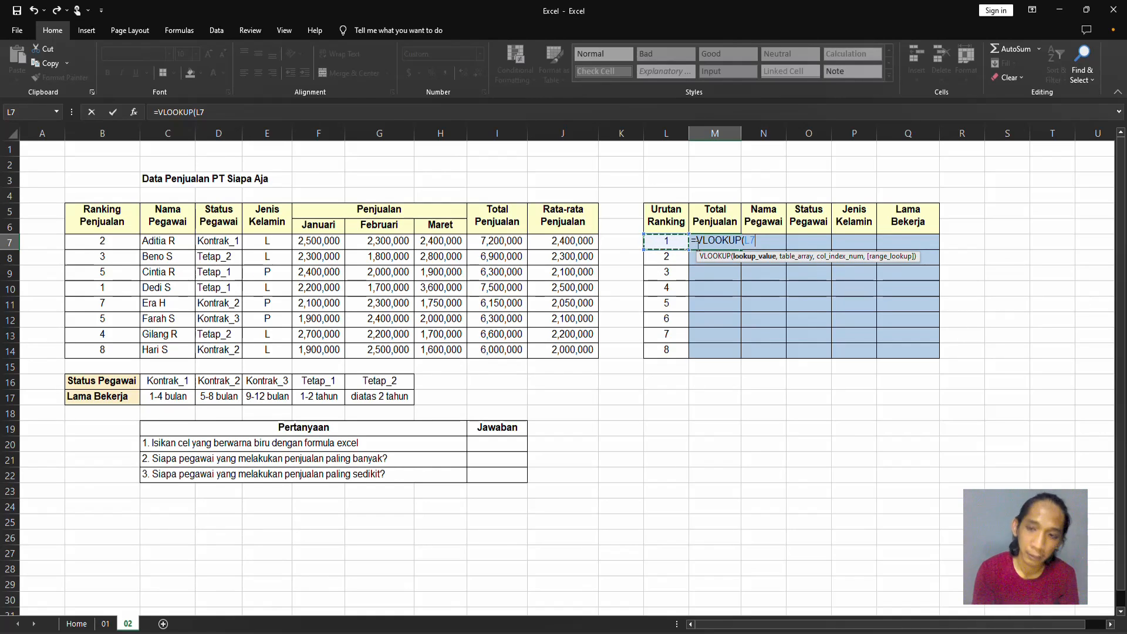
text(,)
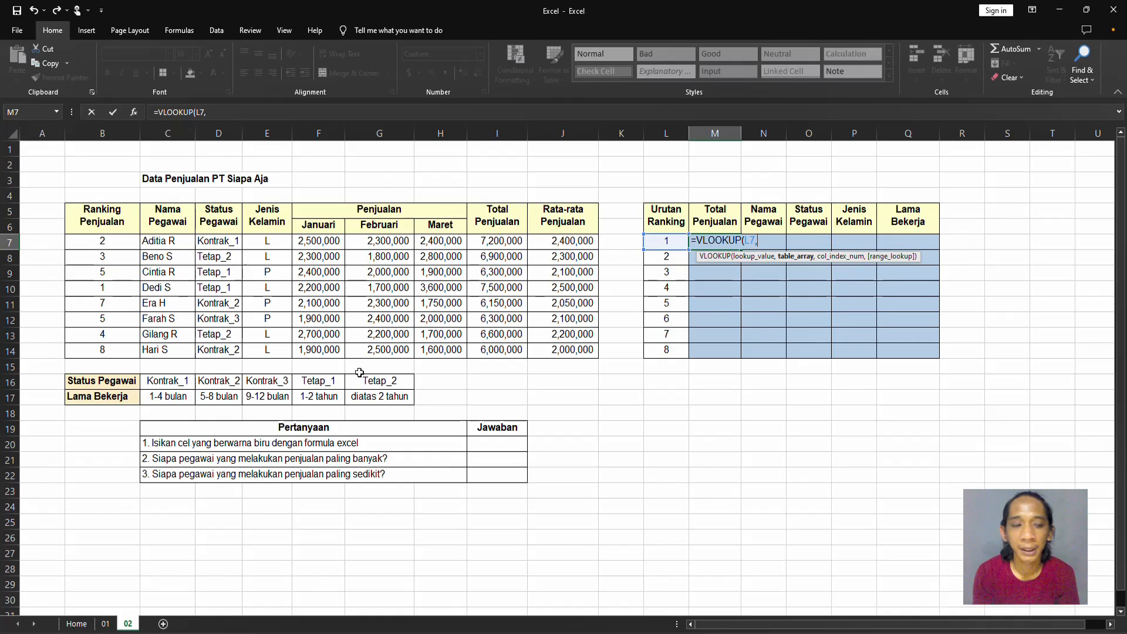
click(118, 246)
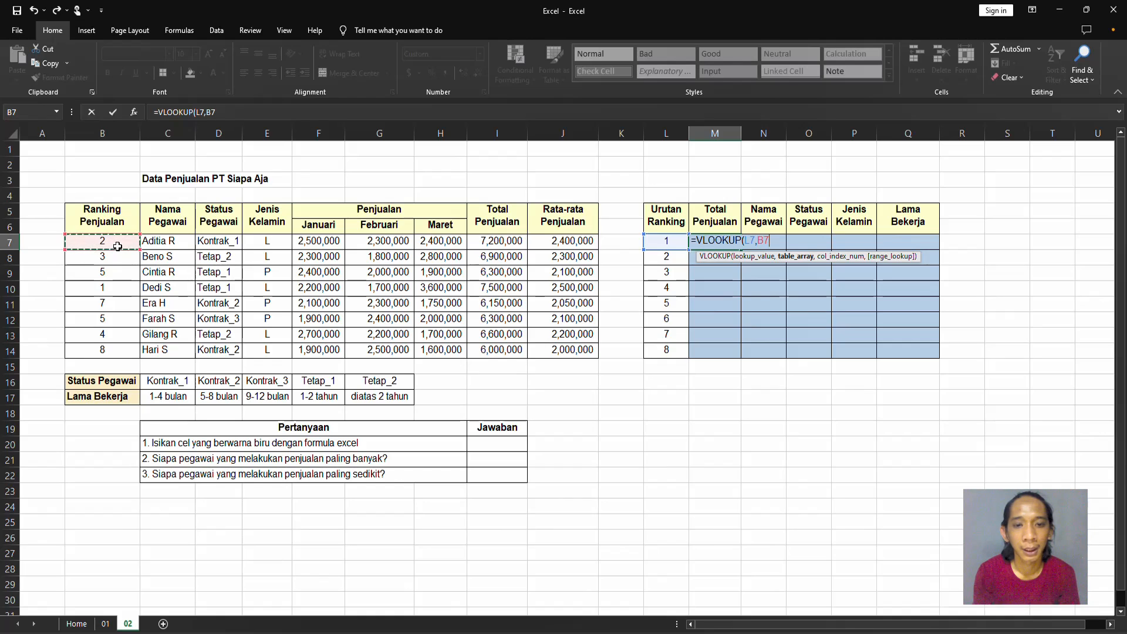
drag(117, 246, 570, 349)
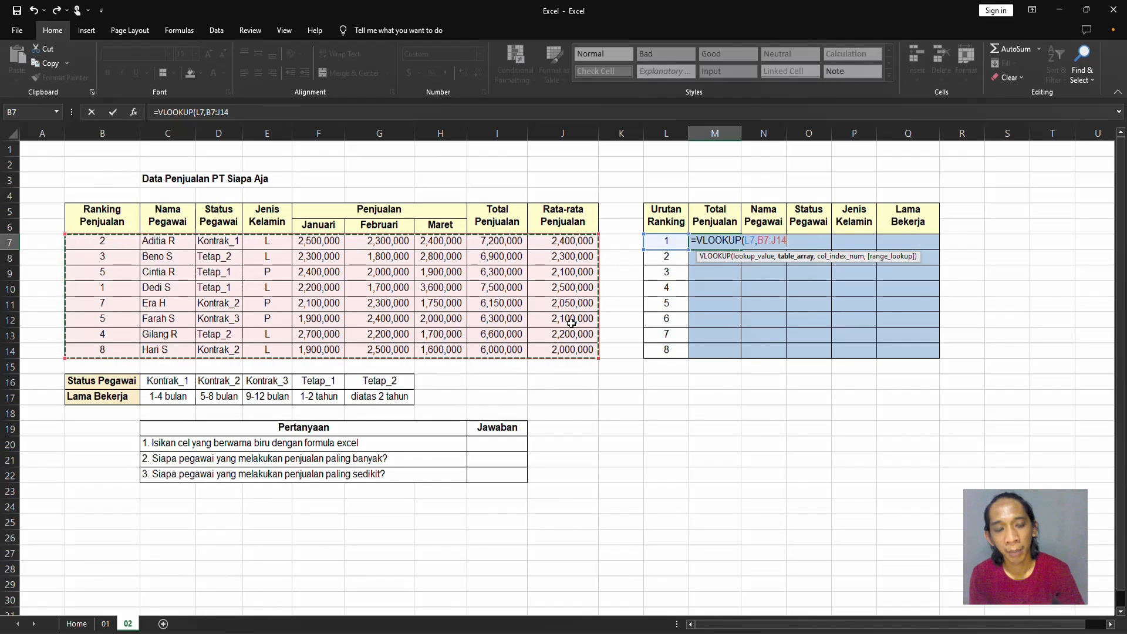
key(F4)
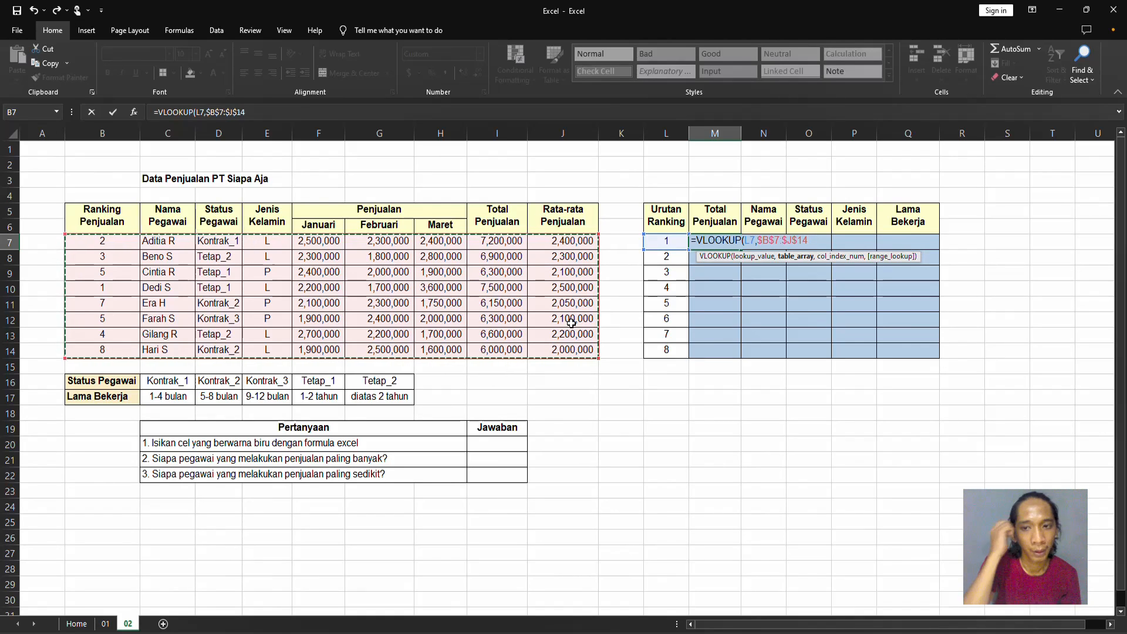
text(,)
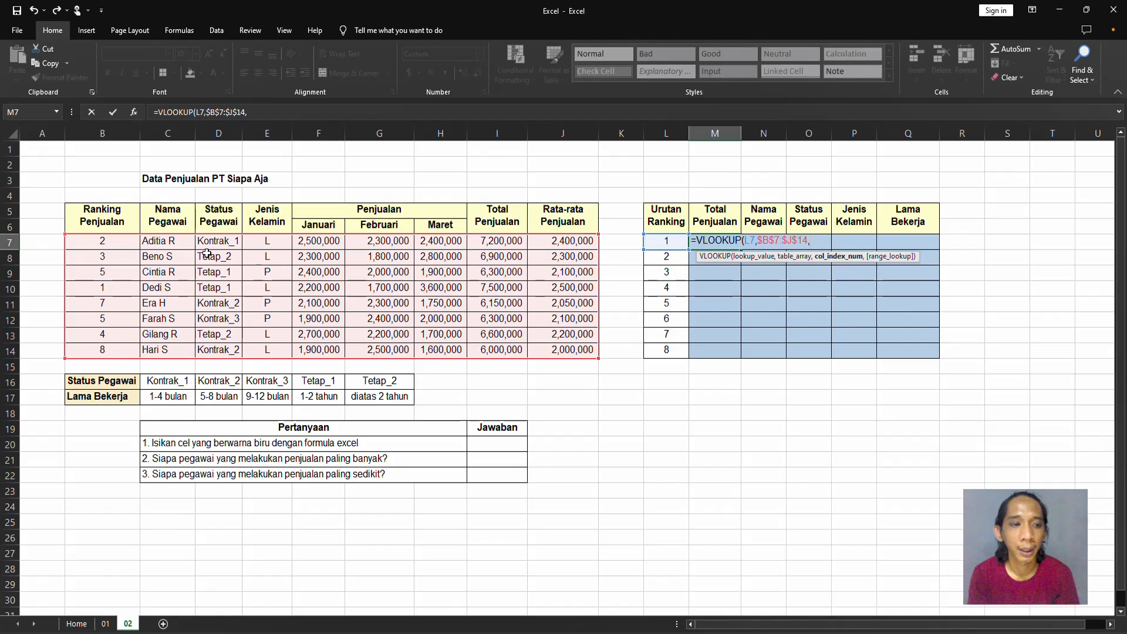
Count the columns from Ranking Penjualan to Total Penjualan along row 7, and remove the temporary cell reference from the formula.
mouse_move(118, 243)
mouse_down()
mouse_move(108, 335)
mouse_move(124, 235)
mouse_up()
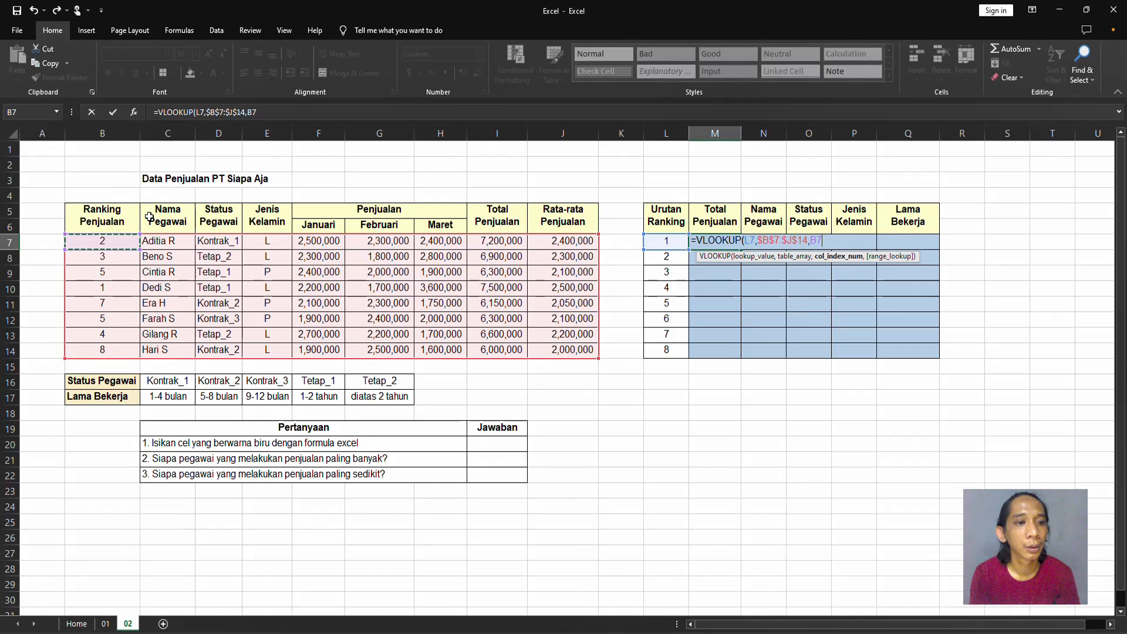
click(166, 241)
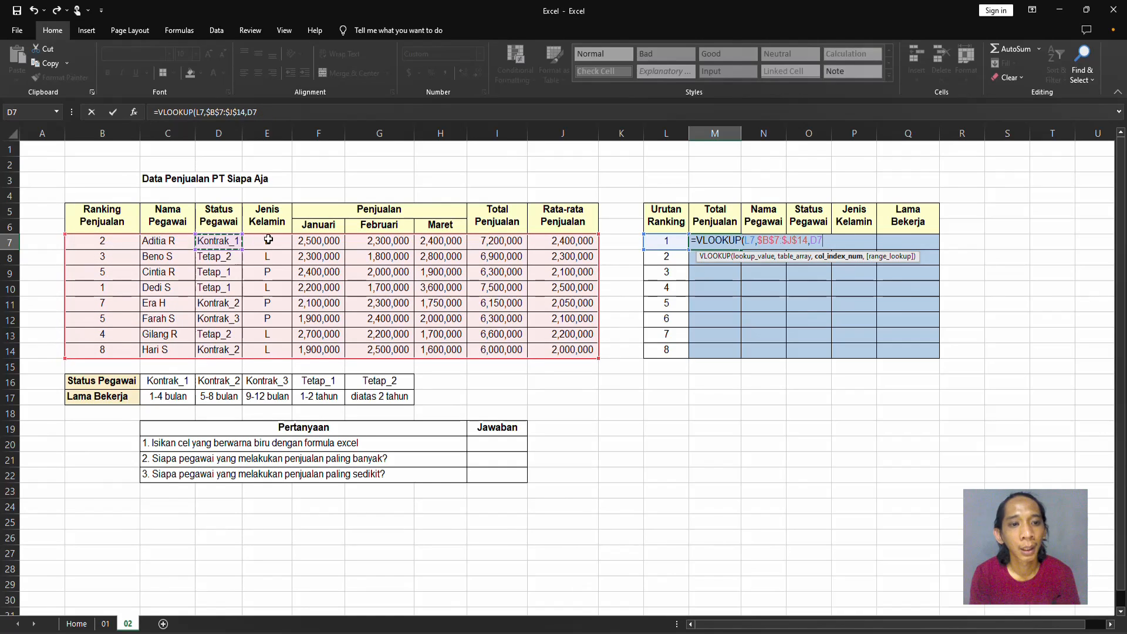
click(317, 240)
click(385, 246)
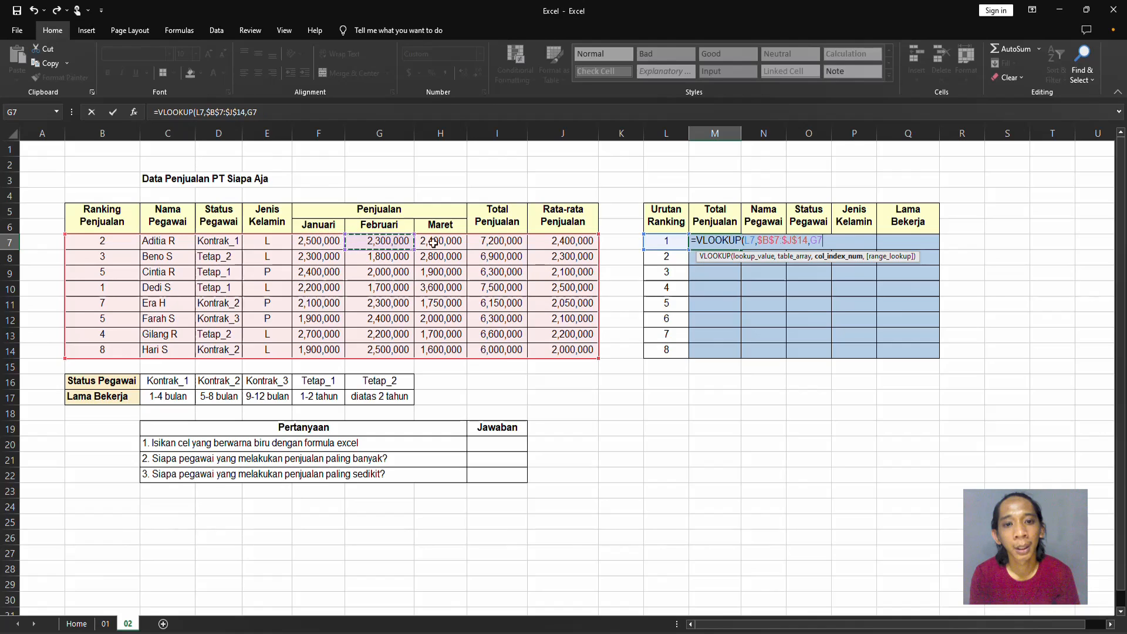
click(440, 241)
click(491, 239)
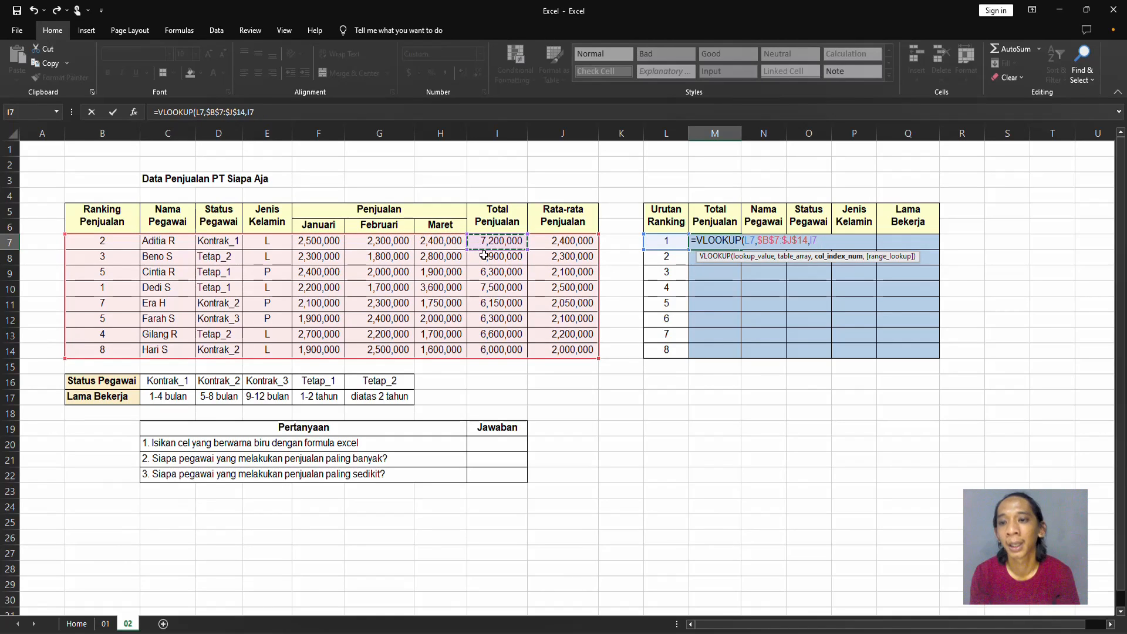
key(BackSpace)
key(BackSpace)
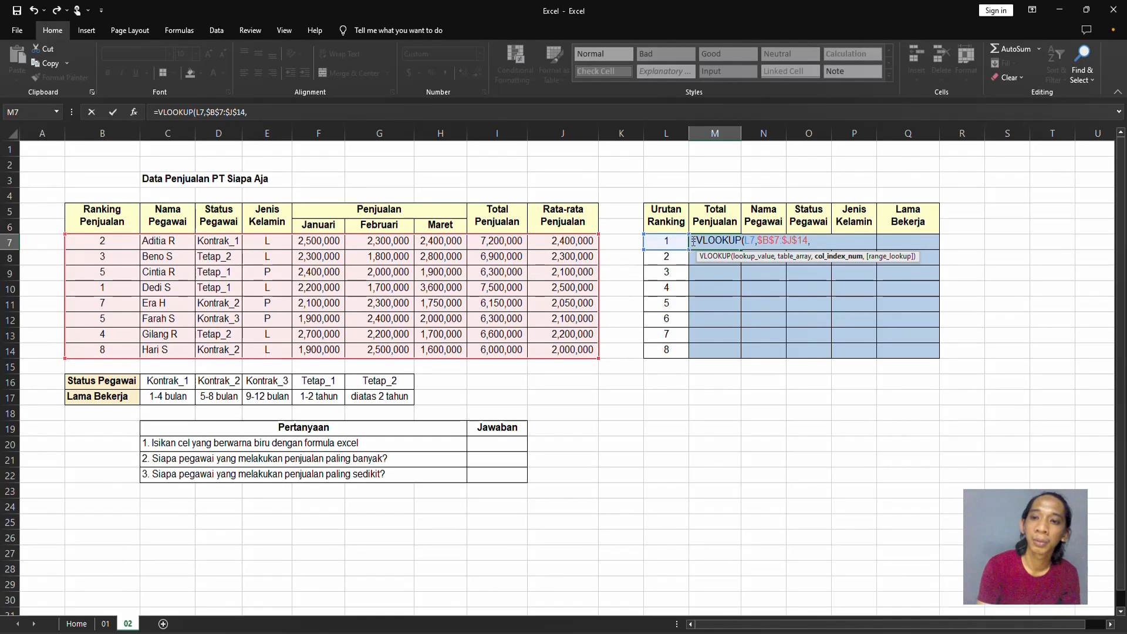
Complete the M7 VLOOKUP formula with column index 8 and range lookup 0.
text(8,)
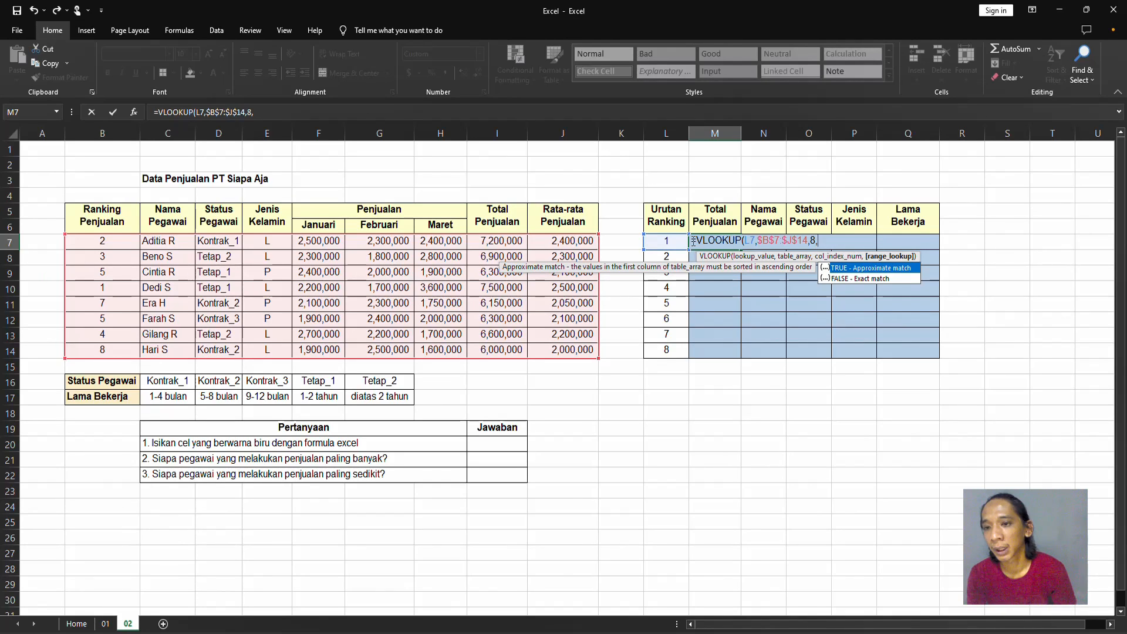
text(0)
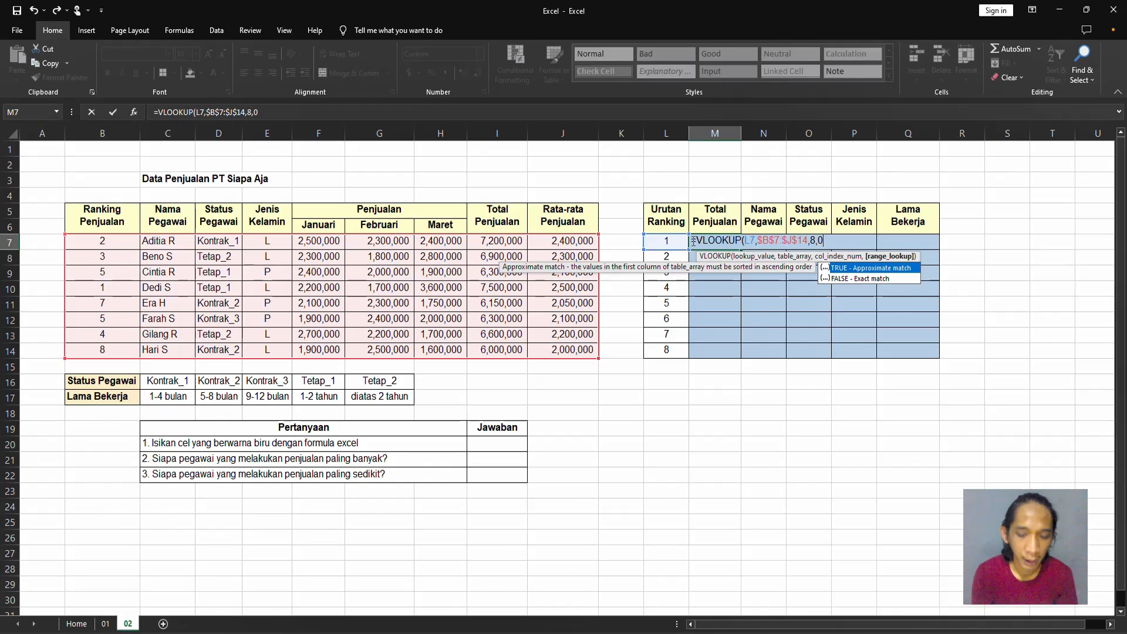
text())
key(Return)
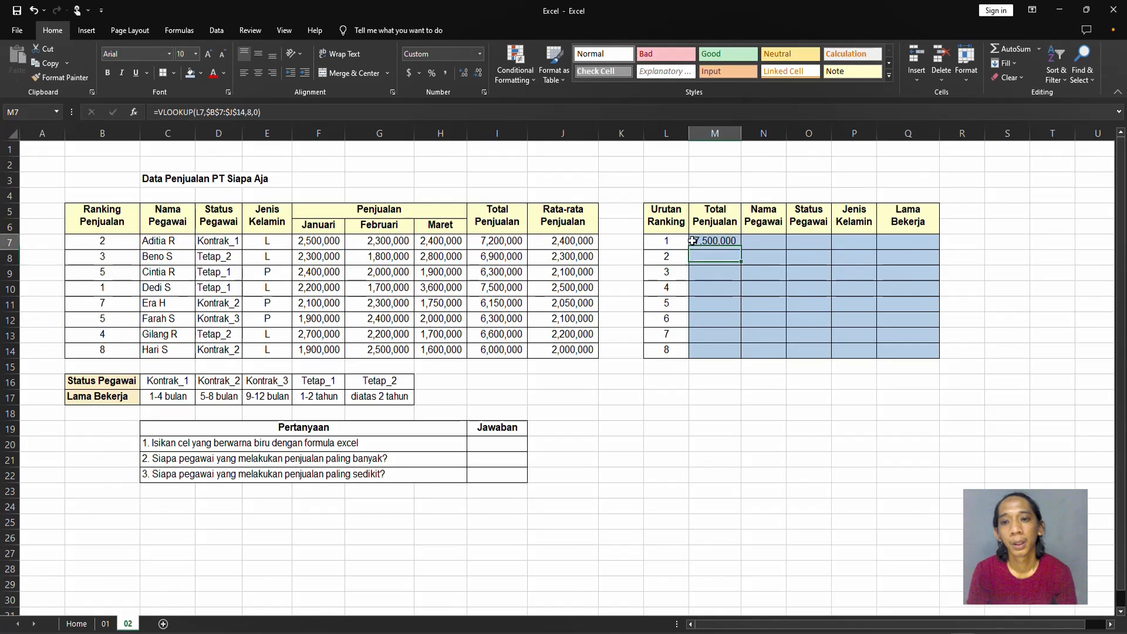
Reopen the M7 formula and delete everything after the L7 lookup value and its comma.
click(693, 240)
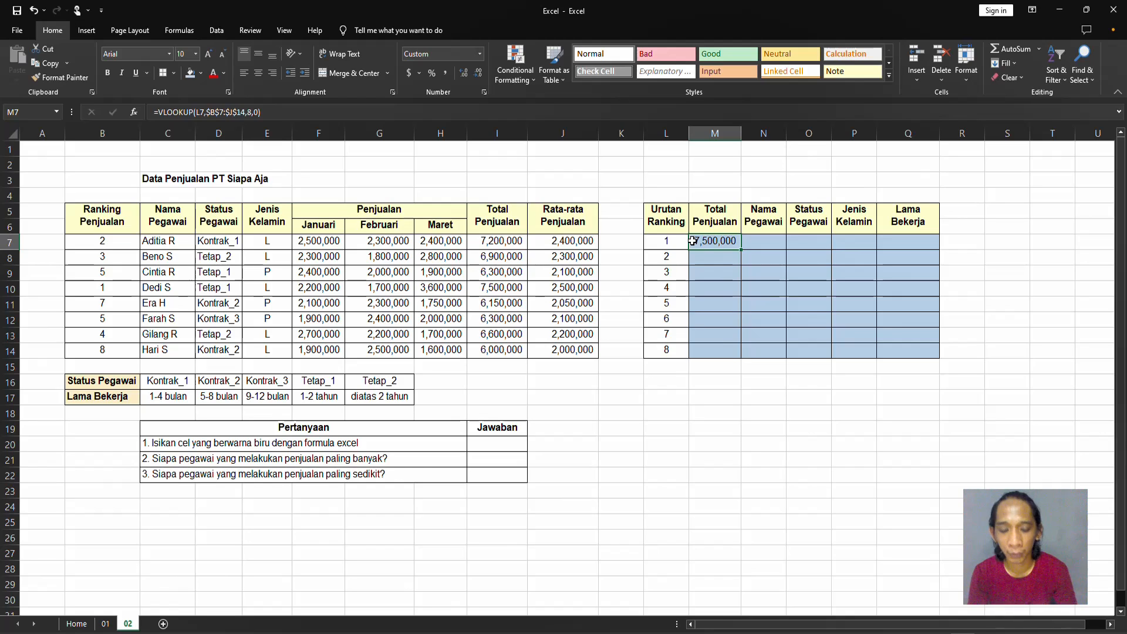
key(F2)
key(shift+Left)
key(shift+Left)
key(shift+Left)
key(shift+Left)
key(shift+Left)
key(shift+Left)
key(shift+Left)
key(shift+Left)
key(shift+Left)
key(shift+Left)
key(shift+Left)
key(shift+Left)
key(shift+Left)
key(shift+Left)
key(shift+Left)
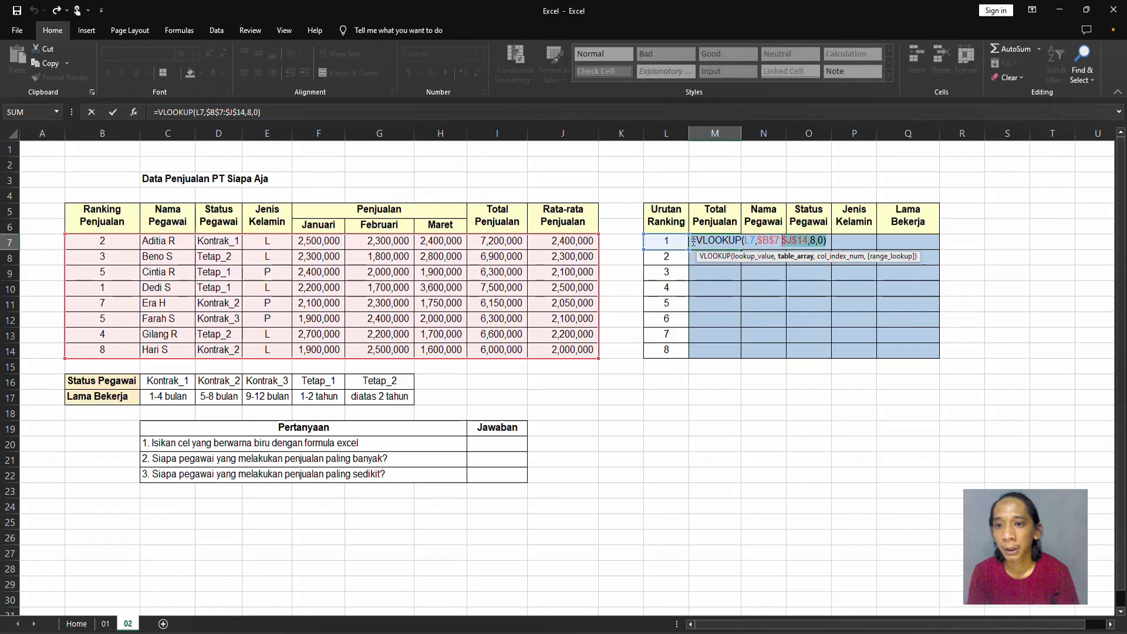
key(BackSpace)
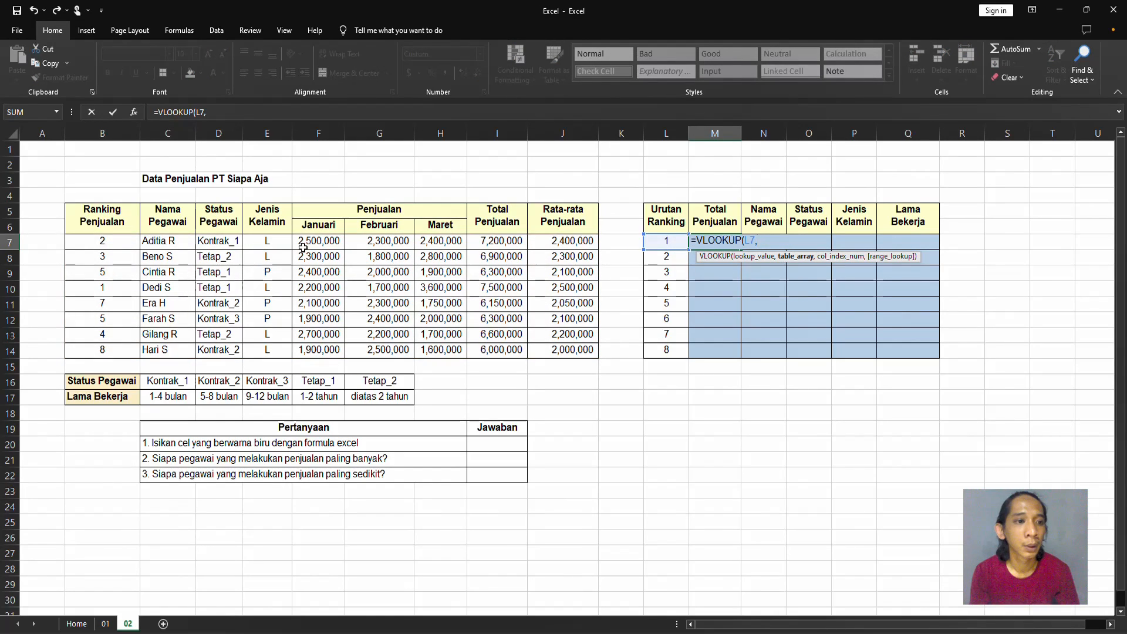
Rebuild the M7 formula with the absolute table array $B$7:$J$14, column index 8 and range lookup 0.
click(105, 246)
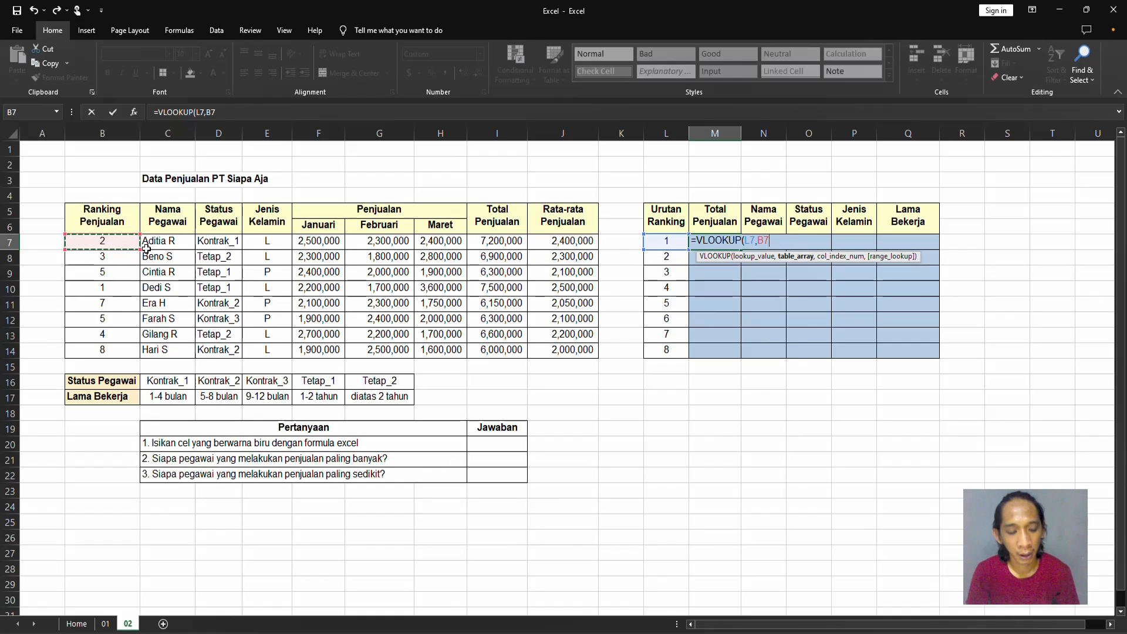
key(shift+Right)
key(shift+Right)
key(shift+Right)
key(shift+Right)
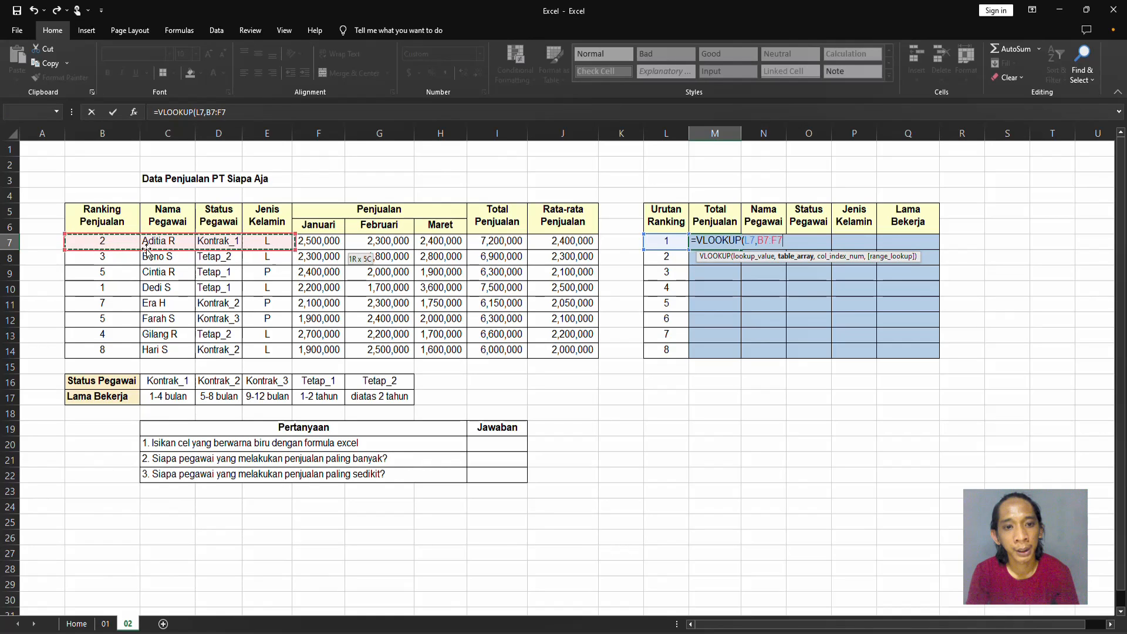
key(shift+Right)
key(shift+Right)
key(shift+Right)
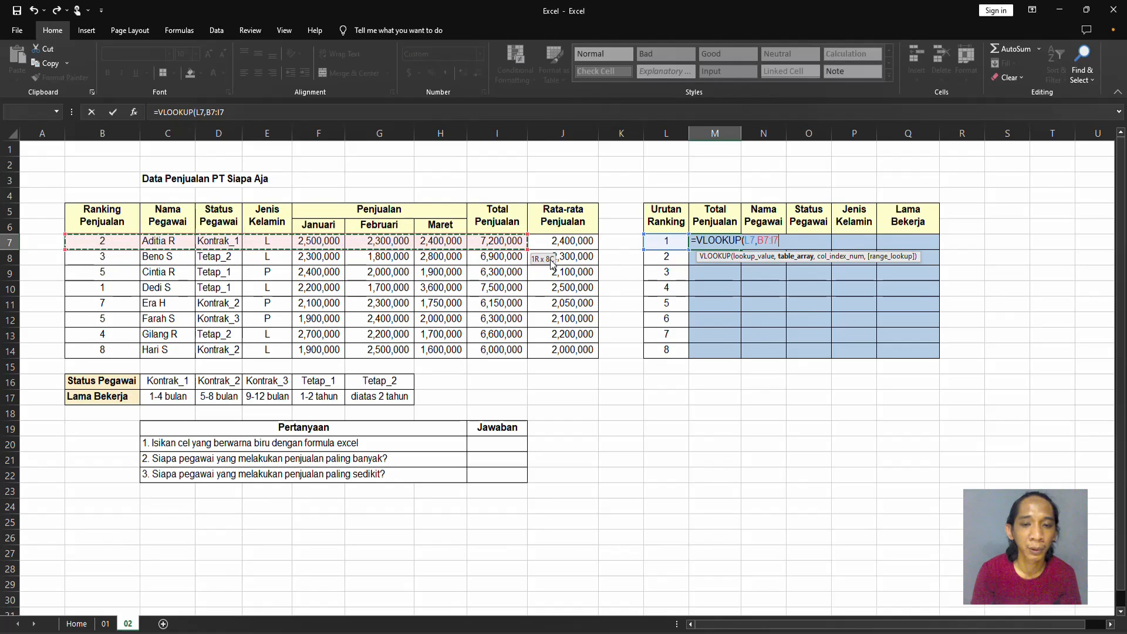
drag(551, 265, 552, 265)
key(ctrl+shift+Down)
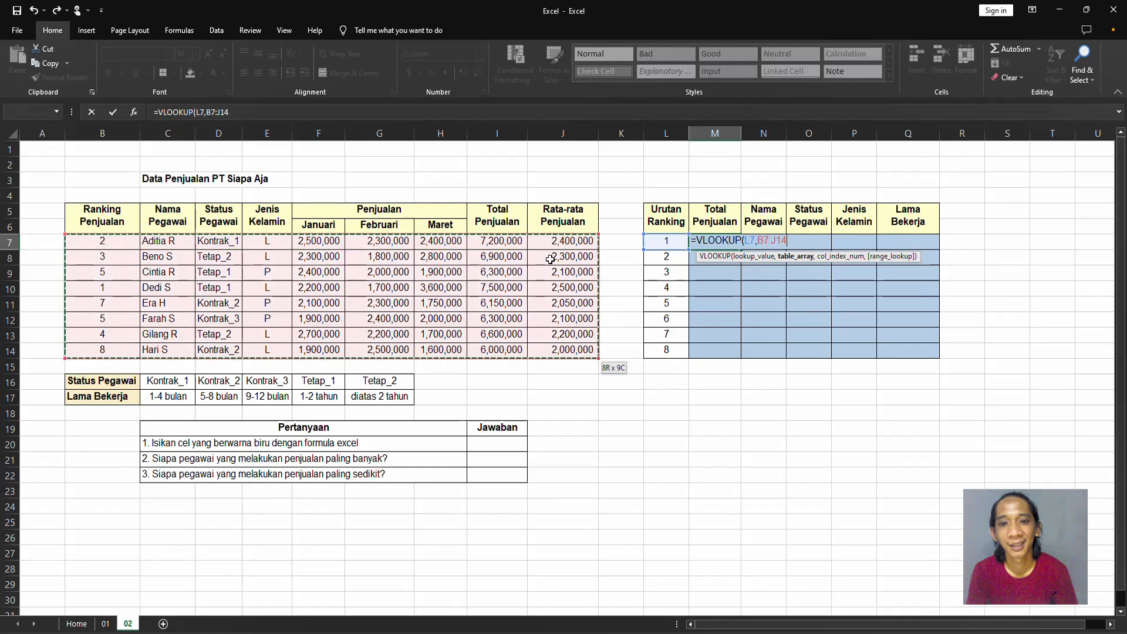
key(F4)
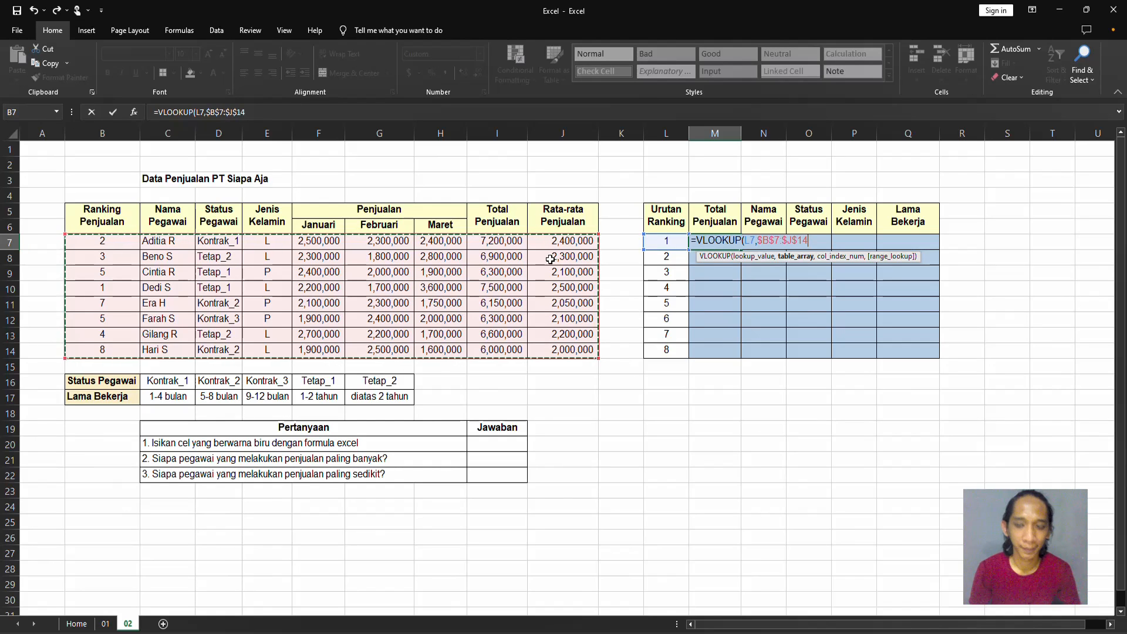
text(,8,0)
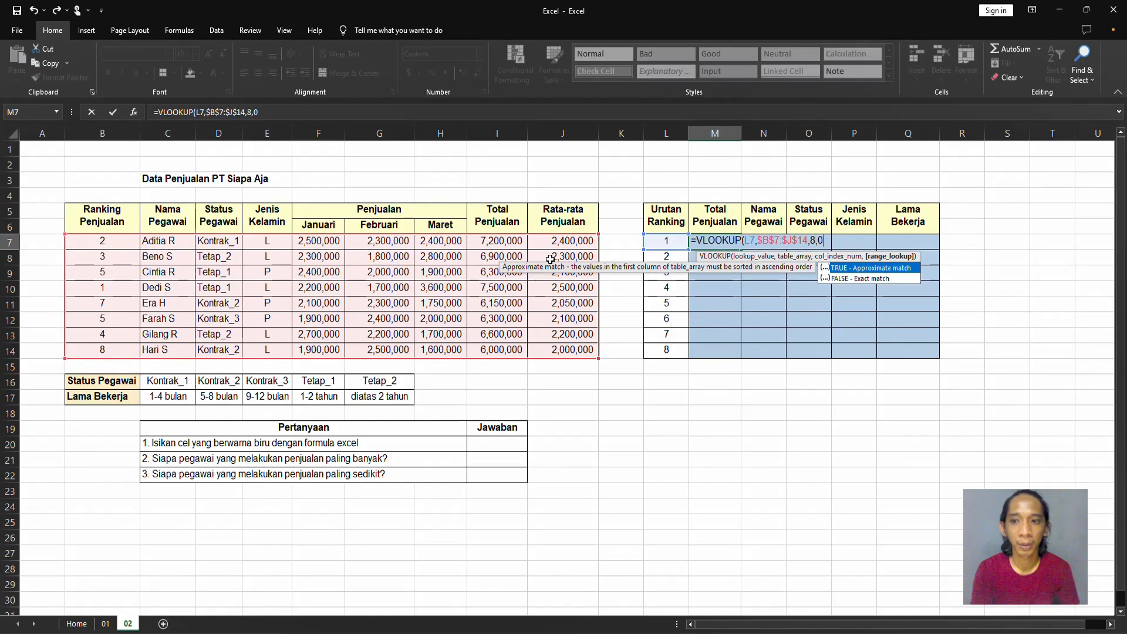
key(Return)
key(Up)
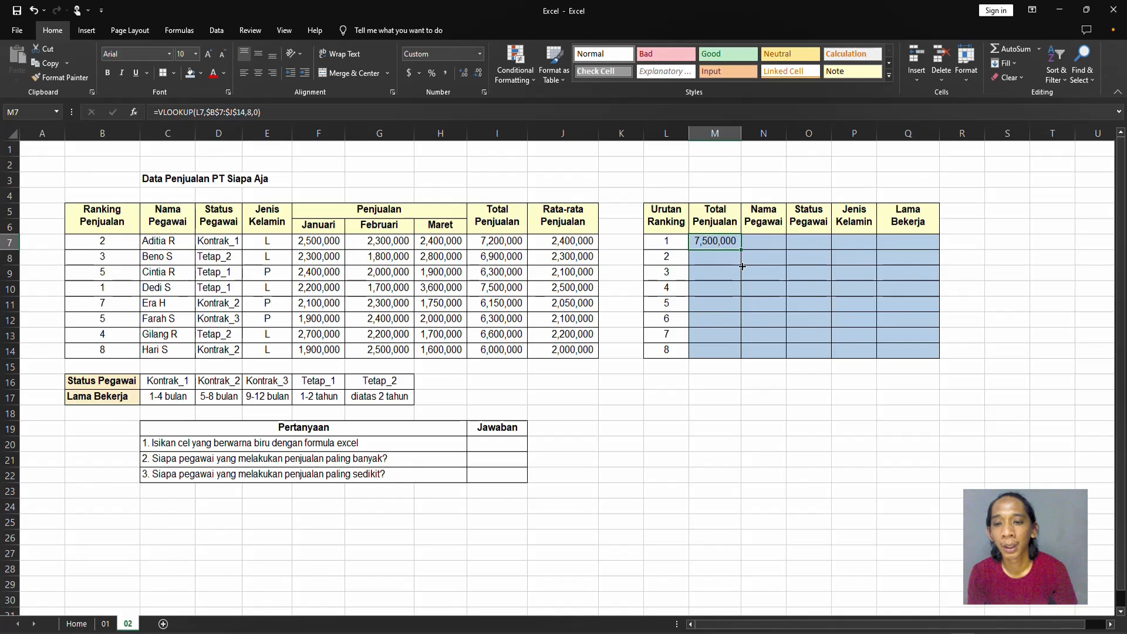
Fill the M7 formula down the Total Penjualan column through M14.
drag(741, 250, 721, 357)
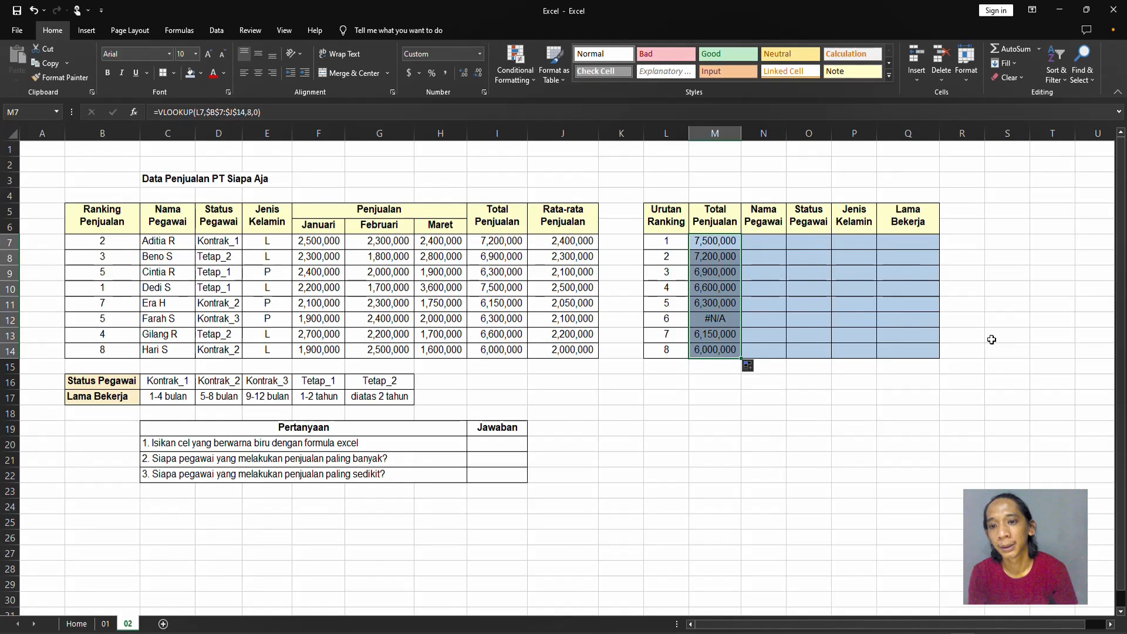
click(869, 335)
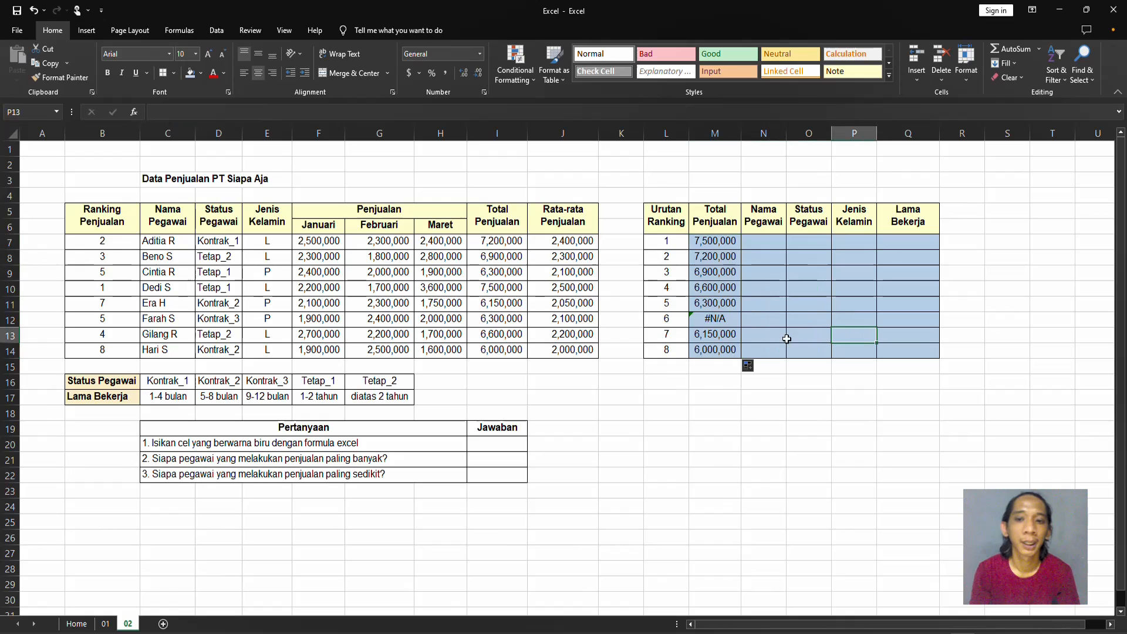
Inspect the formula in M12 and the ranking and total columns, comparing the Ranking Penjualan and Total Penjualan values of rows 9 and 12.
click(716, 317)
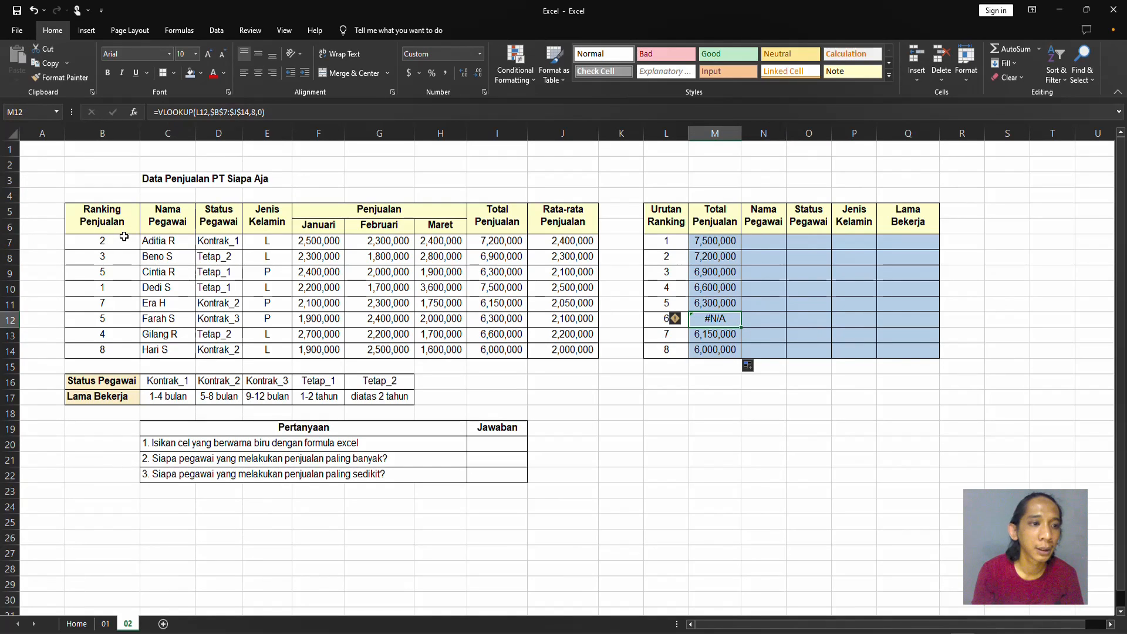
drag(122, 240, 121, 352)
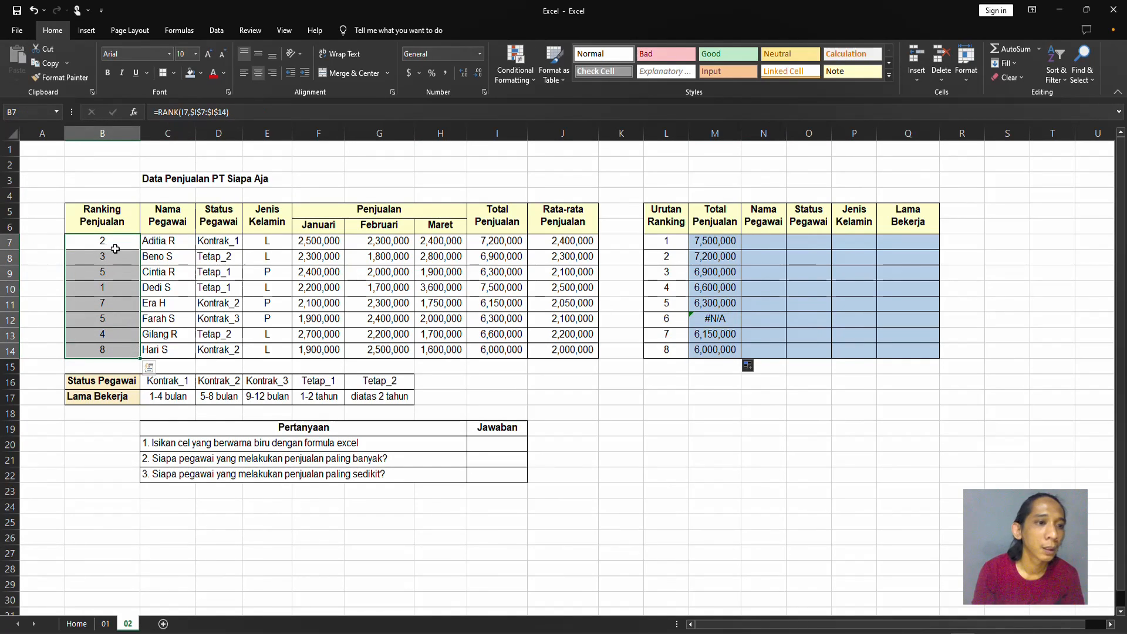
drag(115, 243, 116, 347)
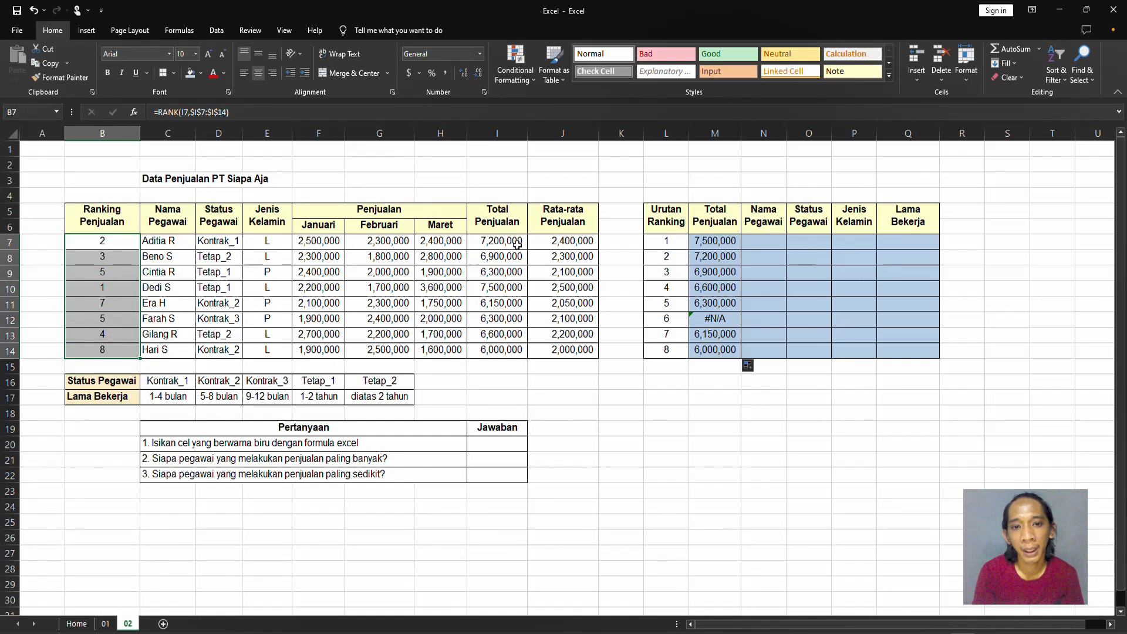
drag(520, 244, 517, 352)
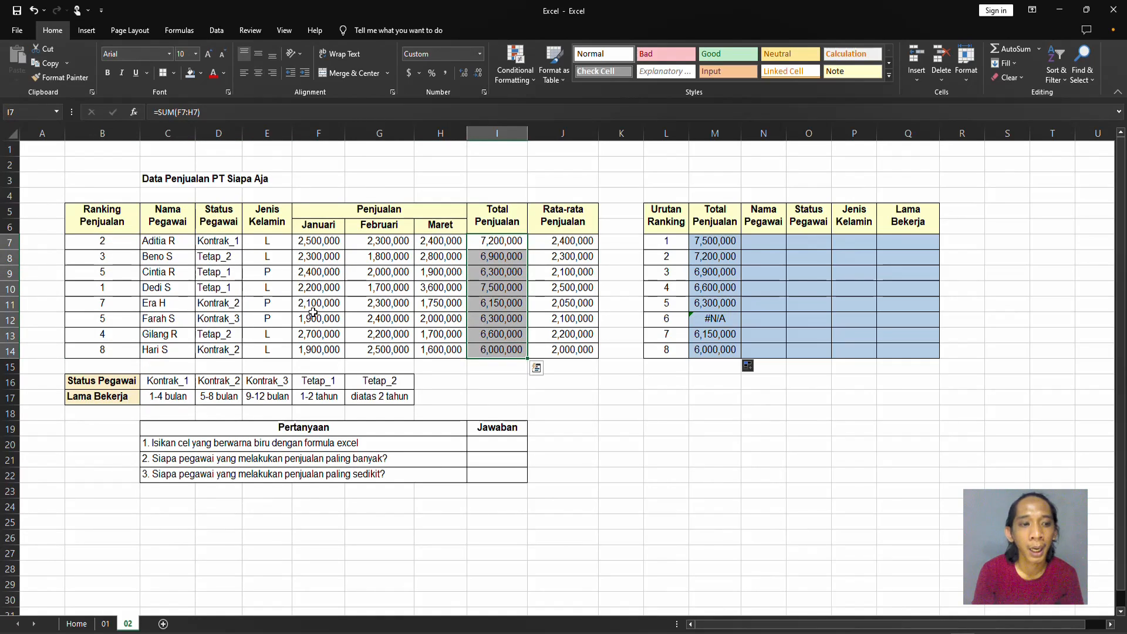
click(112, 274)
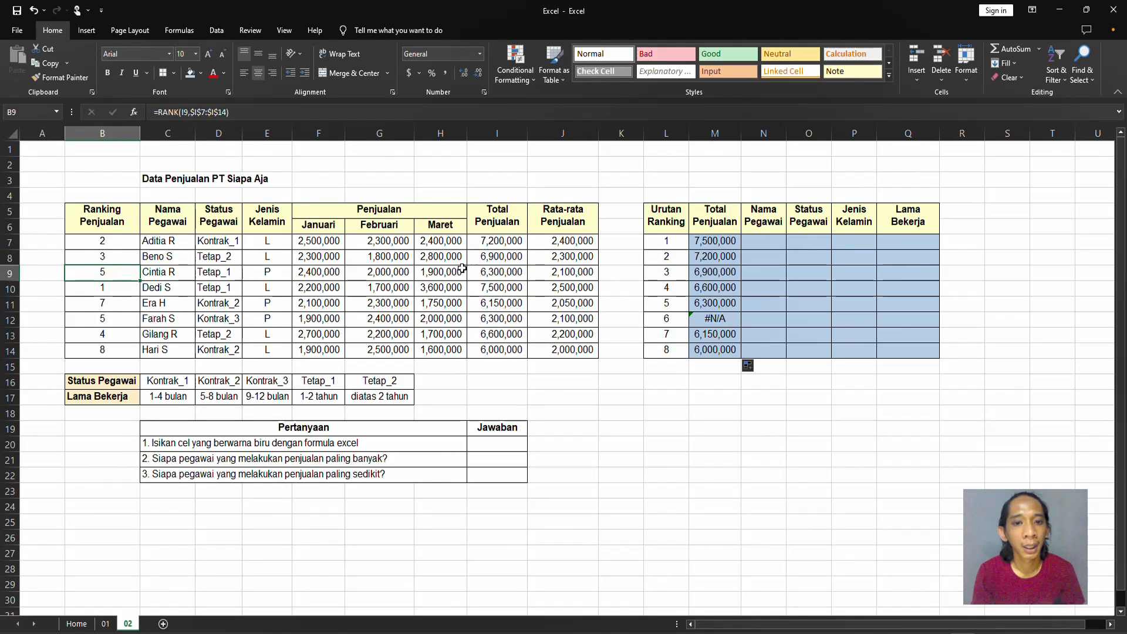
ctrl+click(493, 271)
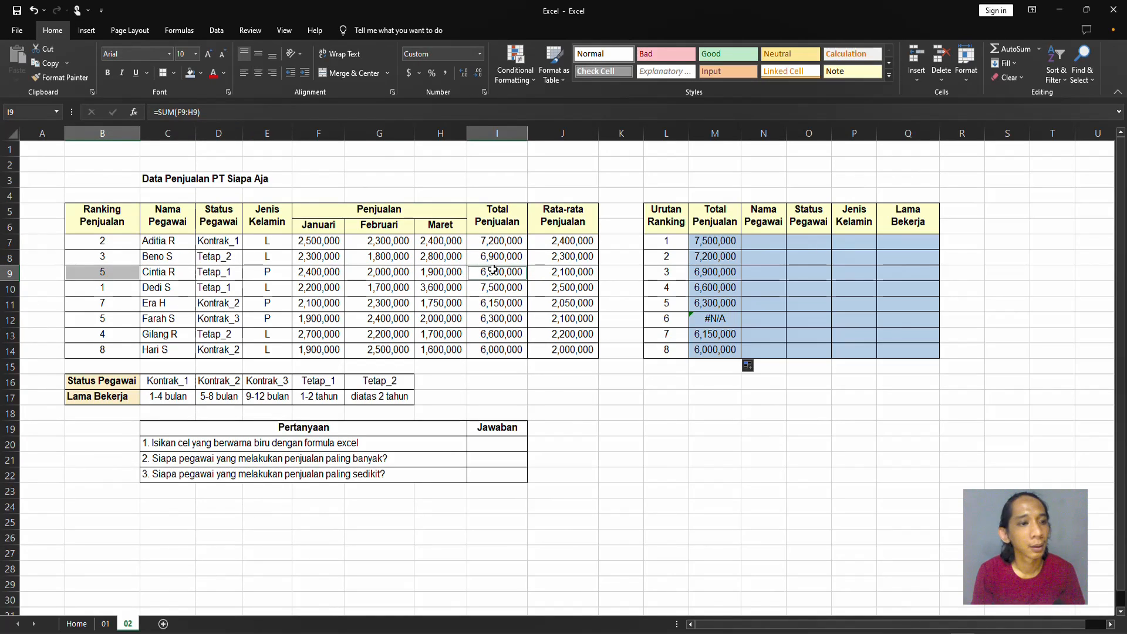
ctrl+click(130, 320)
ctrl+click(484, 317)
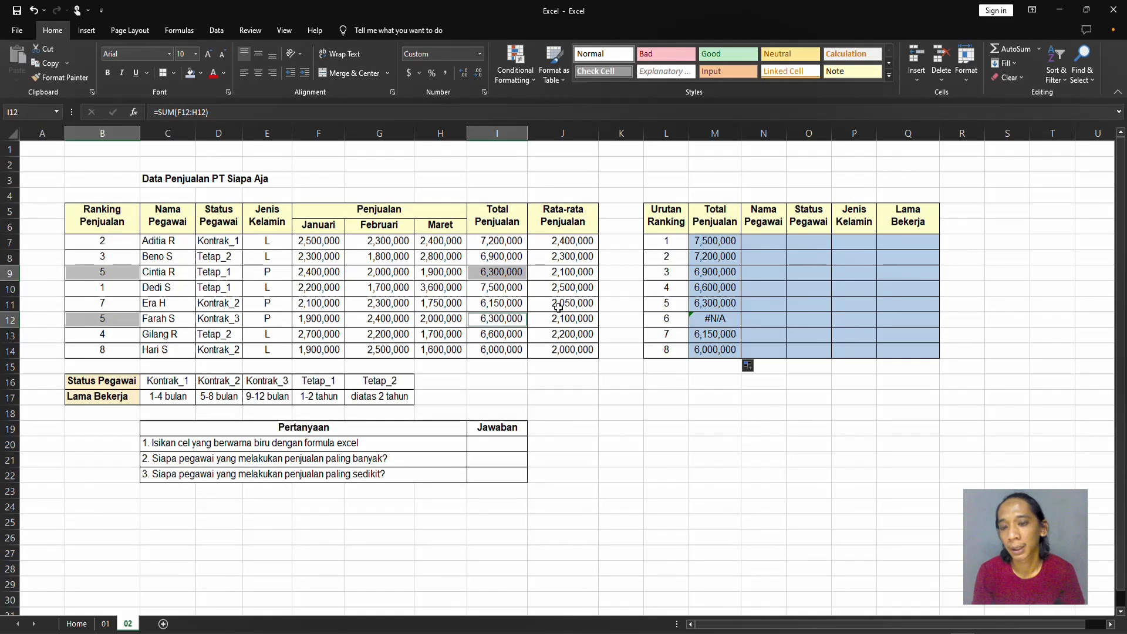
Reopen the RANK formula in B7 and append +COUNTIF with range I7:I7 and criterion I7.
click(619, 289)
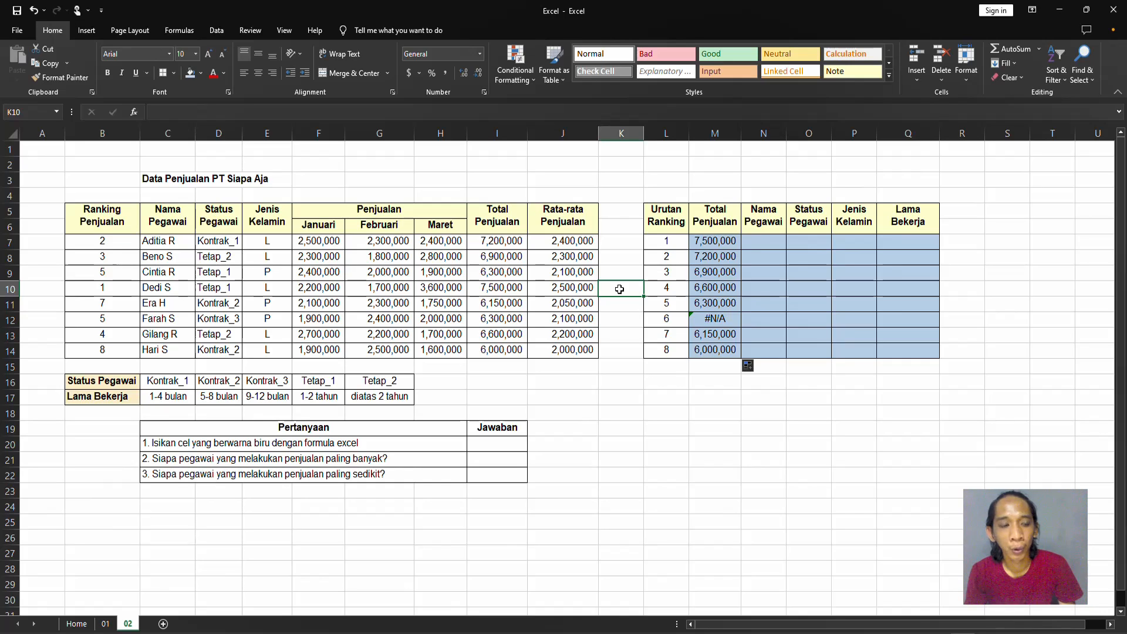
key(Left)
key(Left)
key(Left)
key(Left)
key(Left)
key(Left)
key(Left)
key(Left)
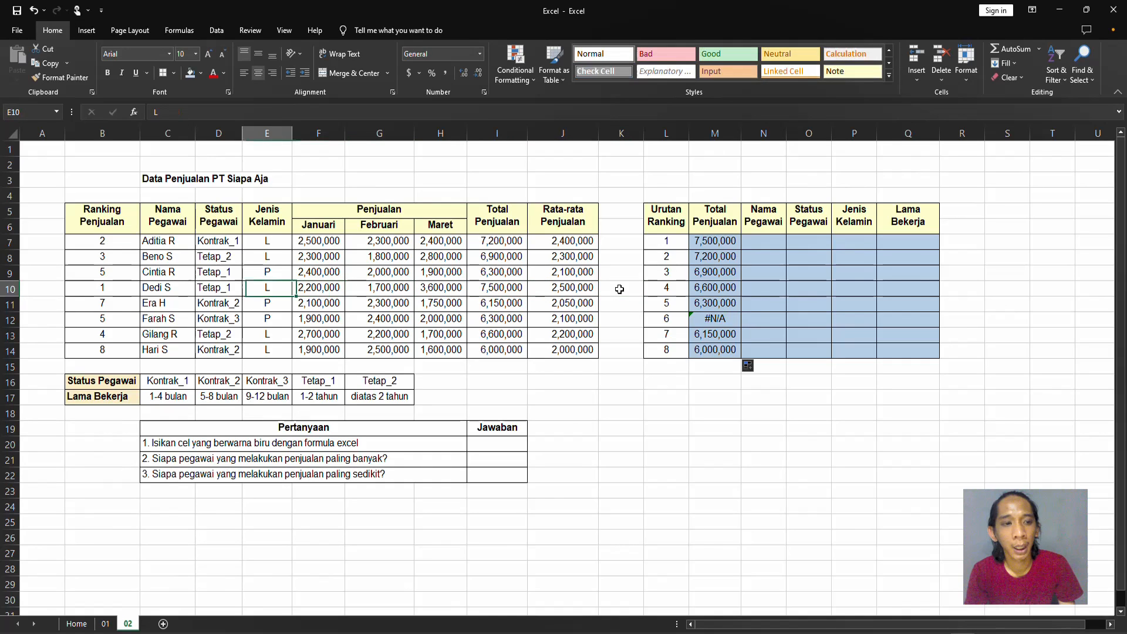
key(Left)
key(Up)
key(Up)
key(Up)
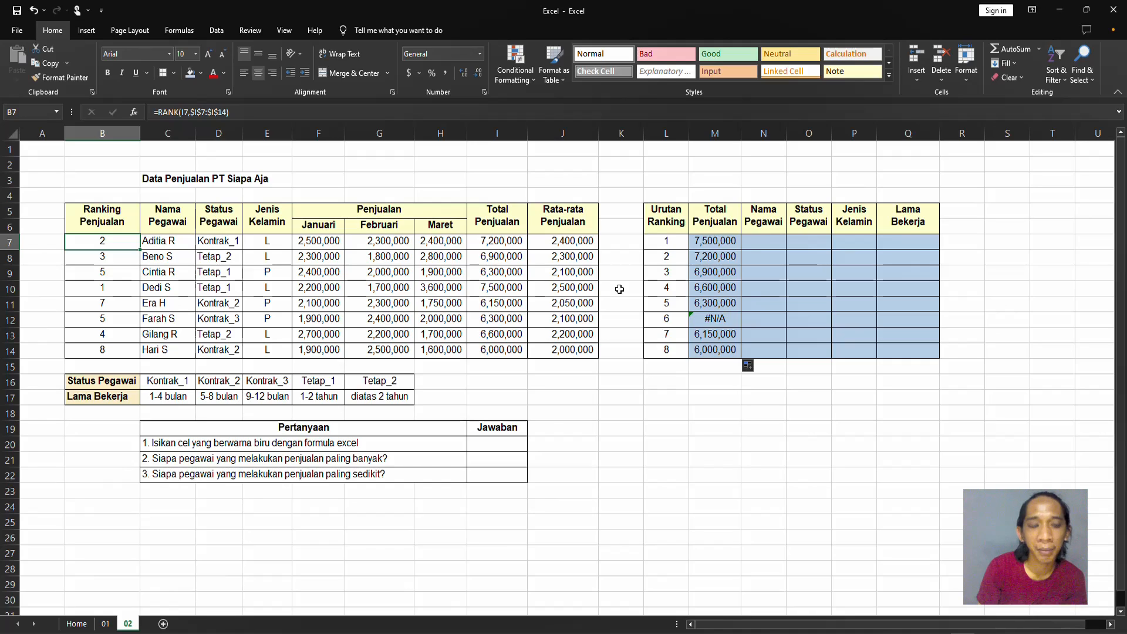
key(F2)
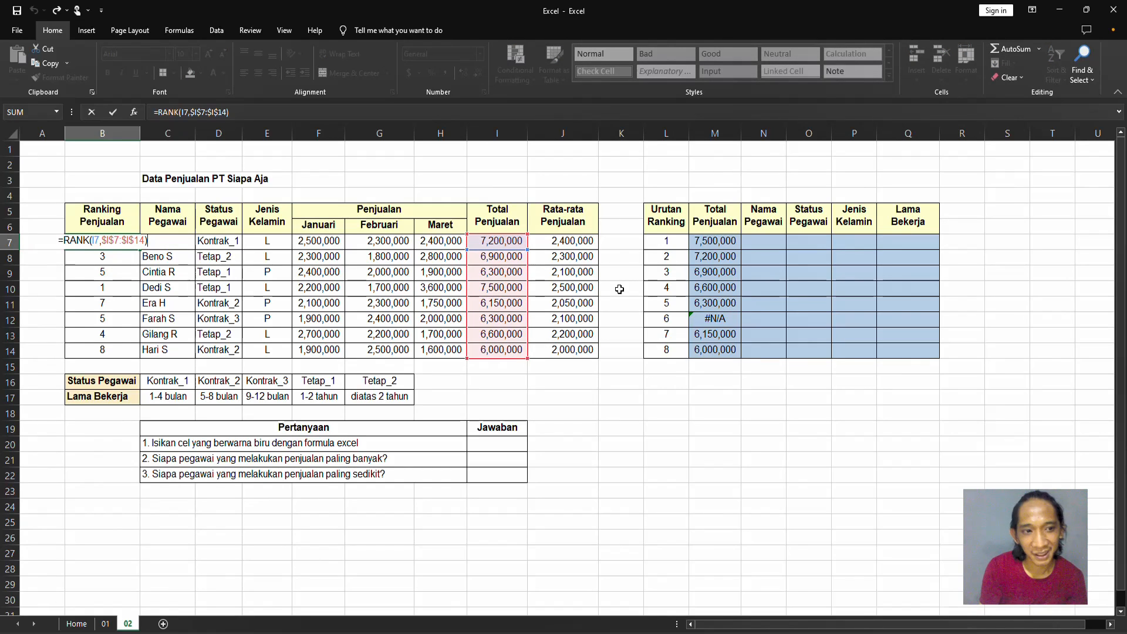
text(+countif)
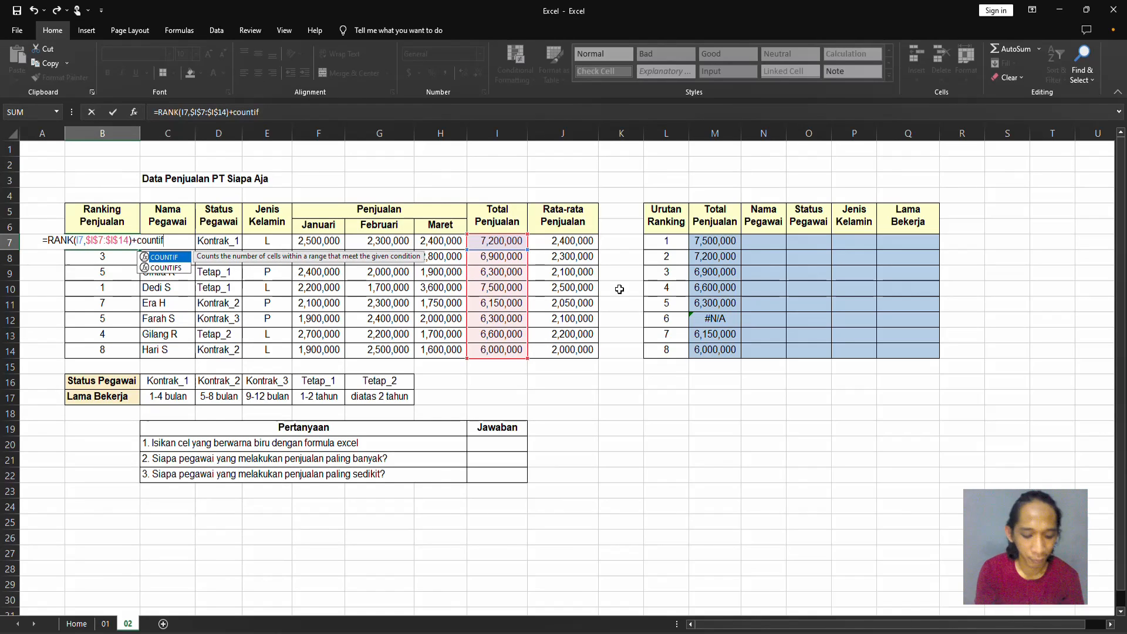
text(()
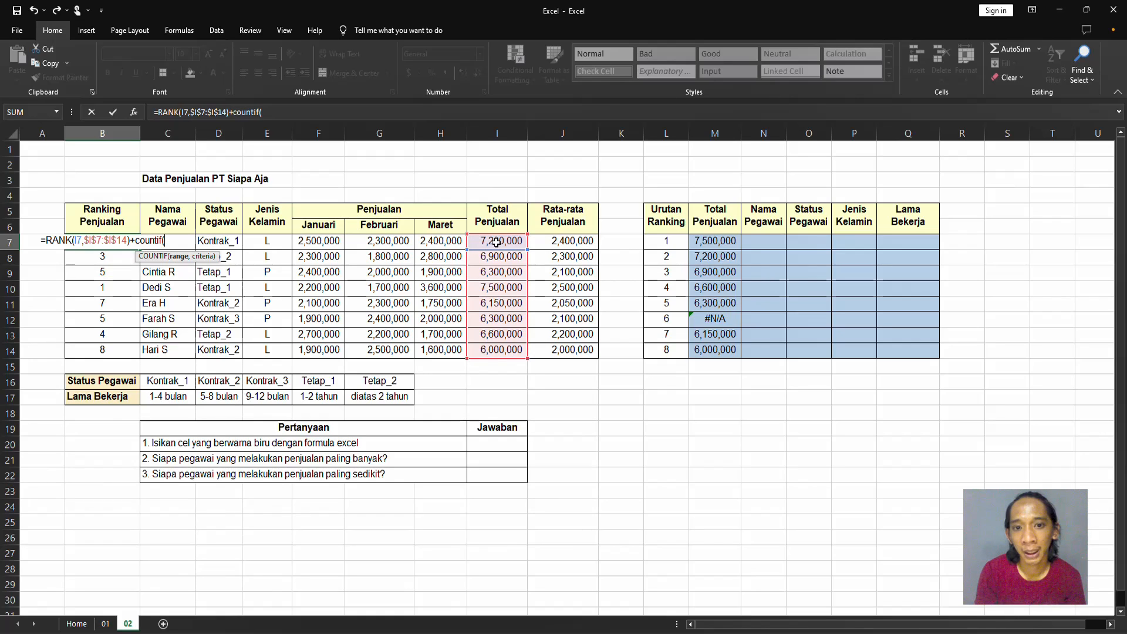
drag(496, 241, 497, 243)
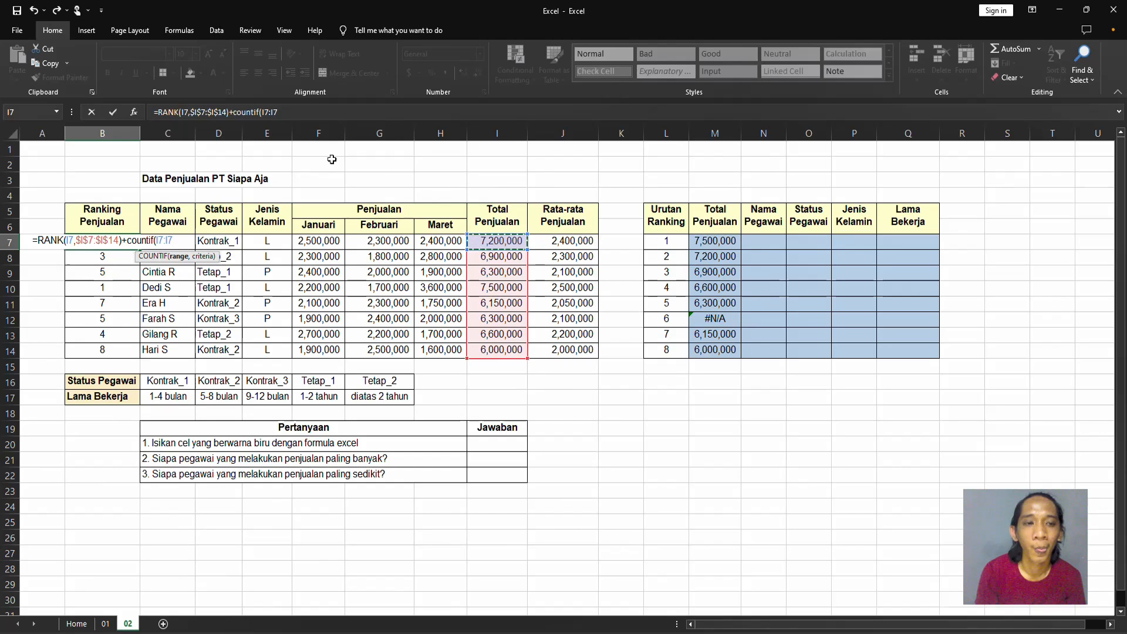
text(,)
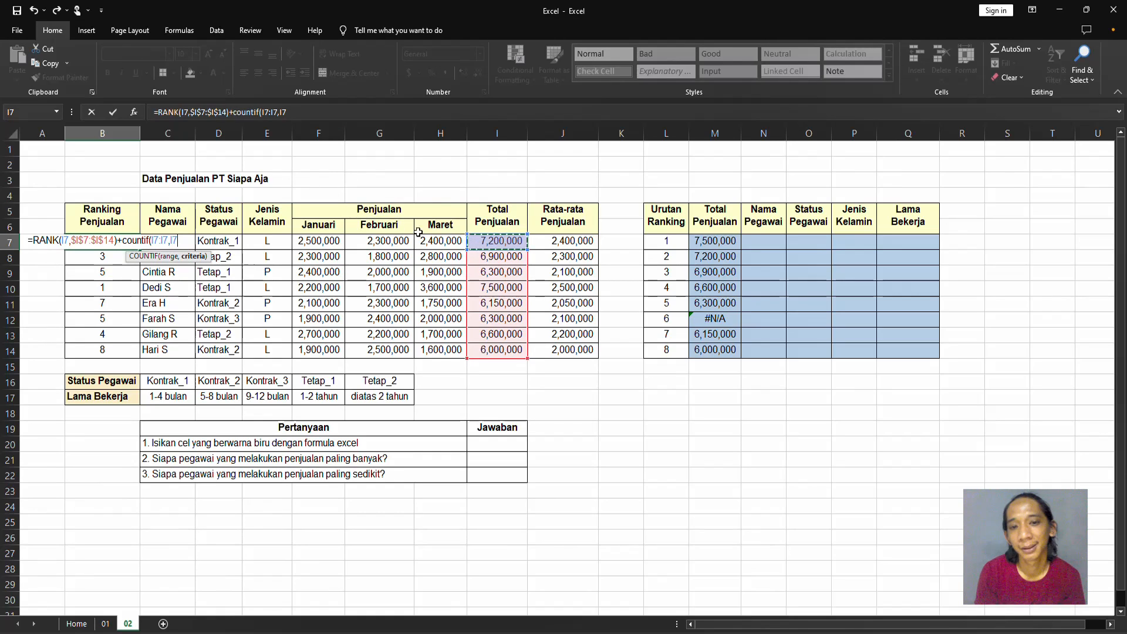
click(485, 246)
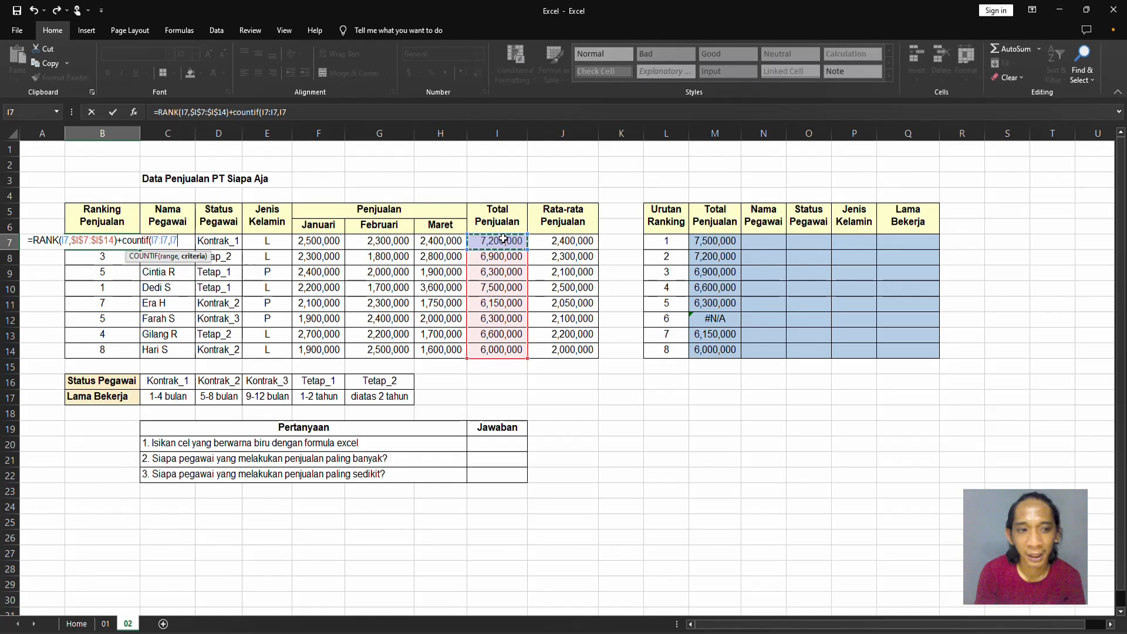
click(269, 113)
drag(269, 113, 262, 113)
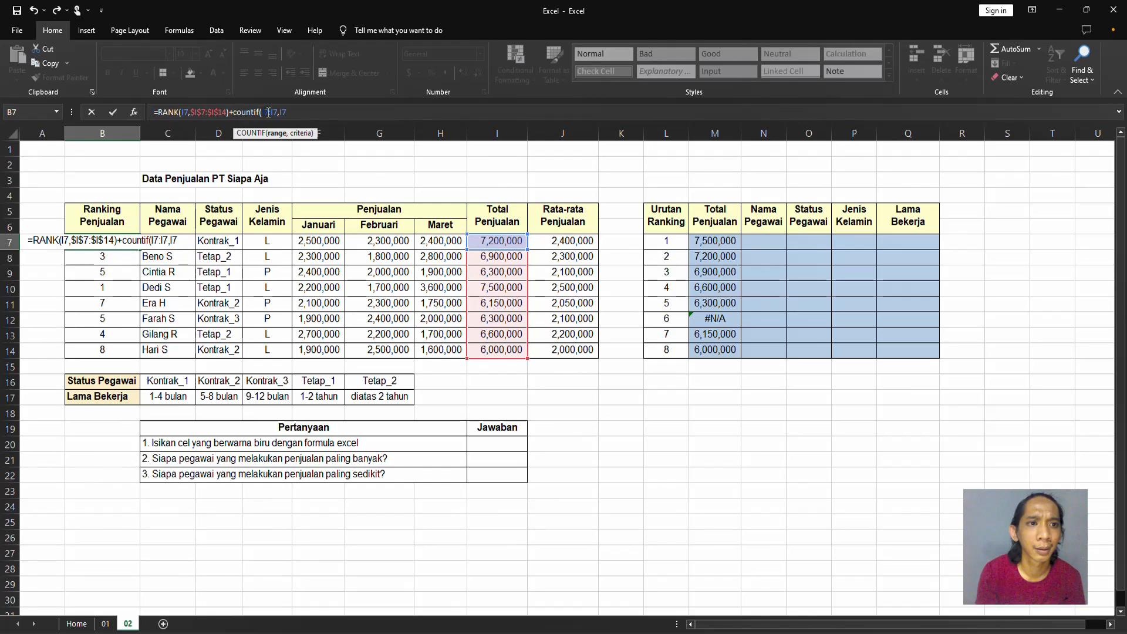
drag(161, 241, 152, 241)
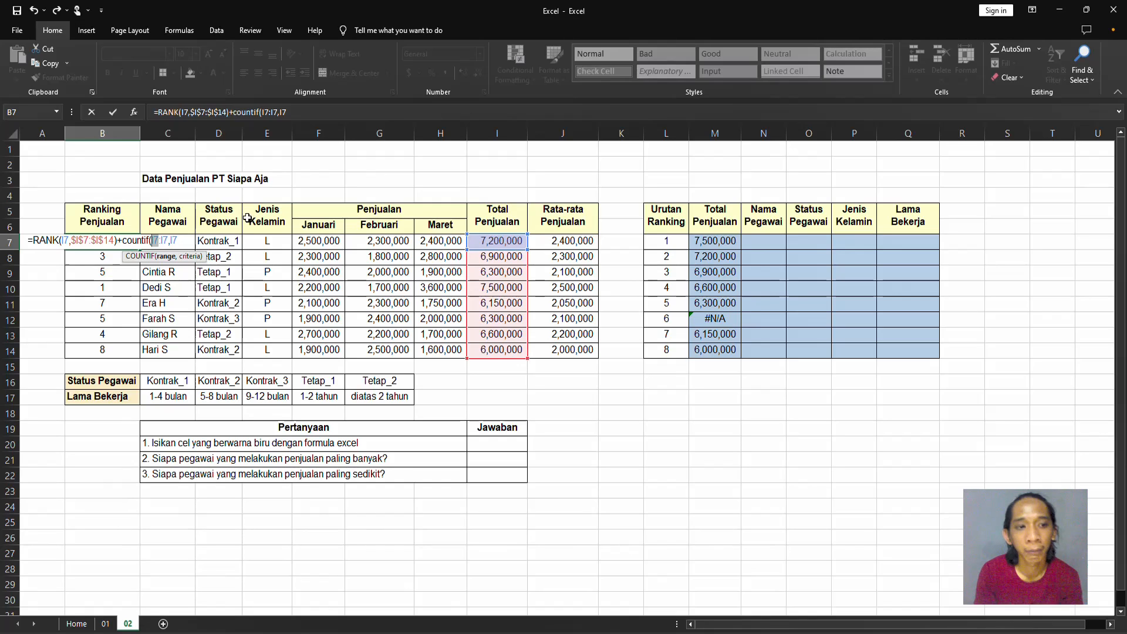
click(186, 239)
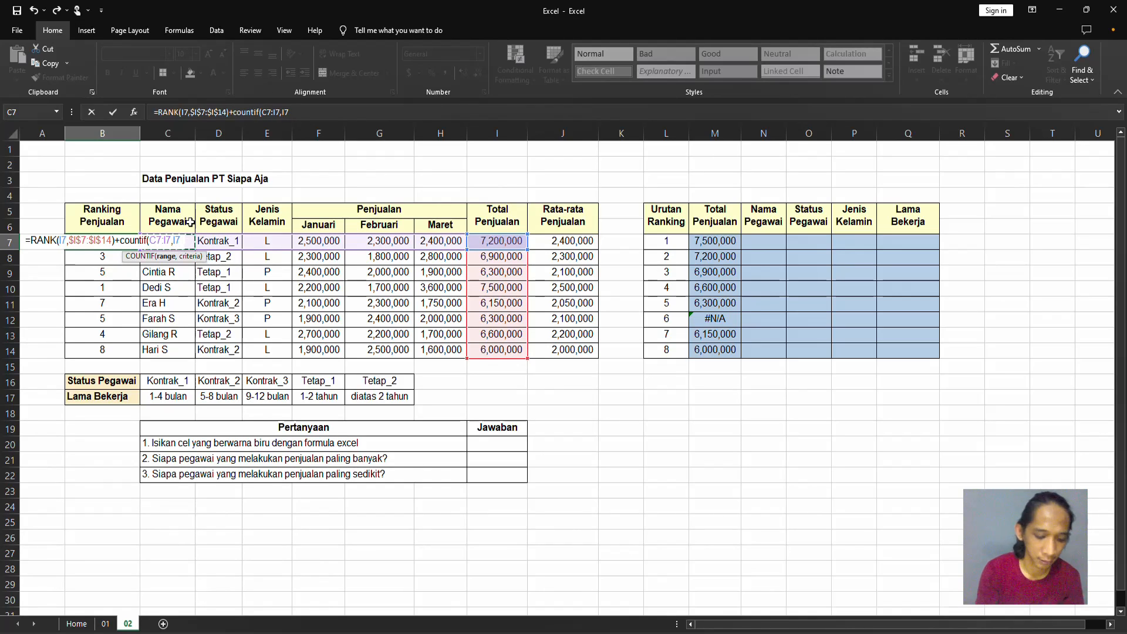
key(BackSpace)
key(BackSpace)
text(I&)
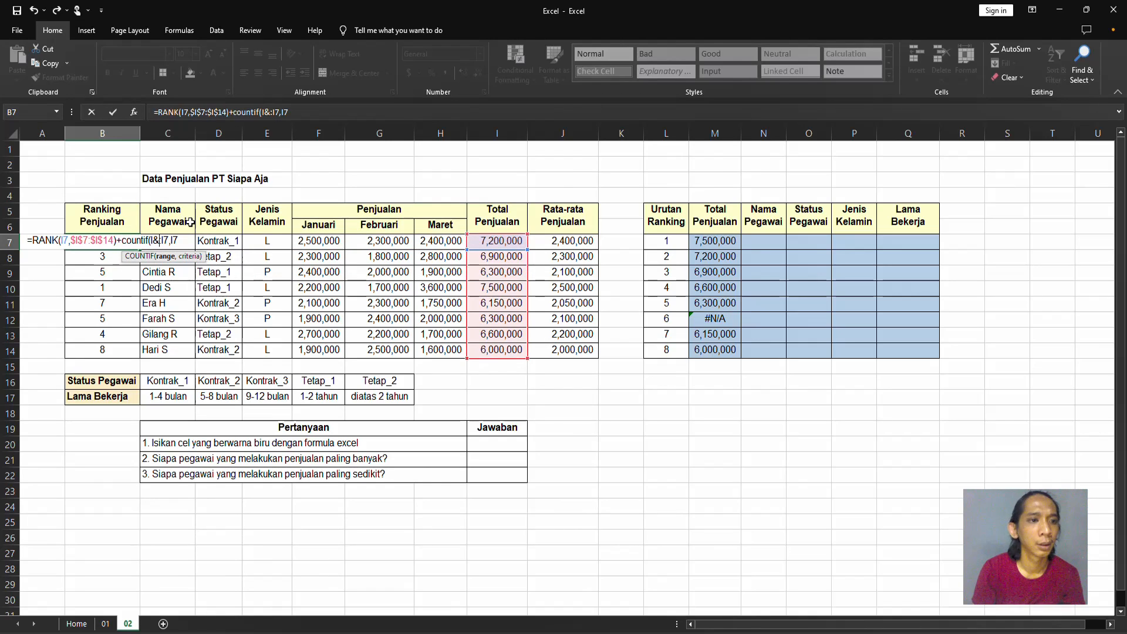
key(BackSpace)
text(7)
key(Return)
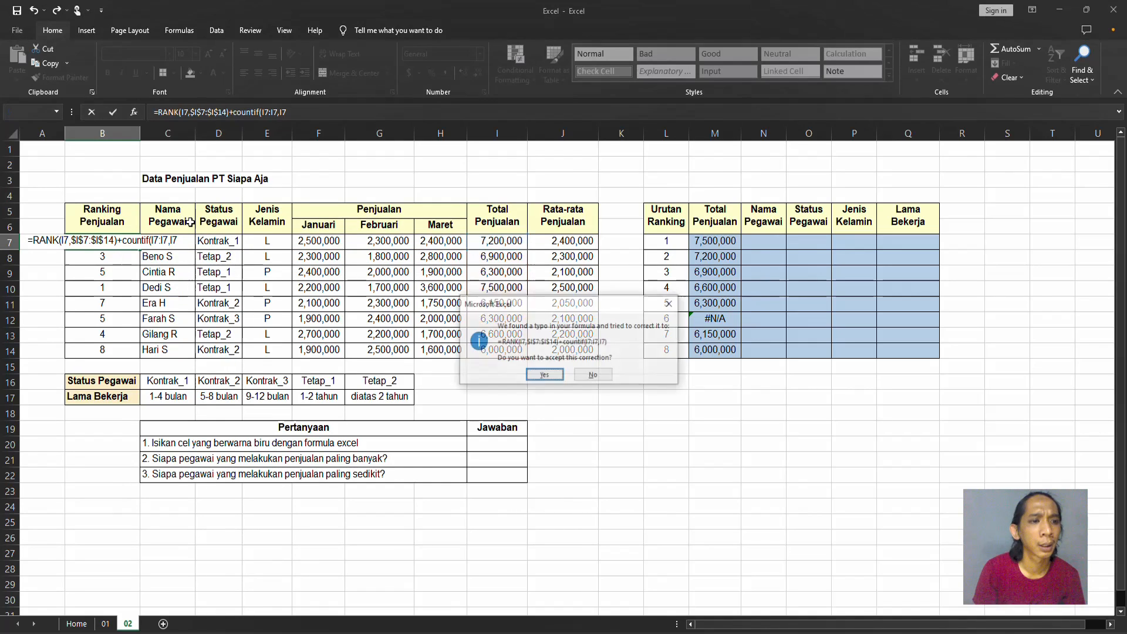
key(Escape)
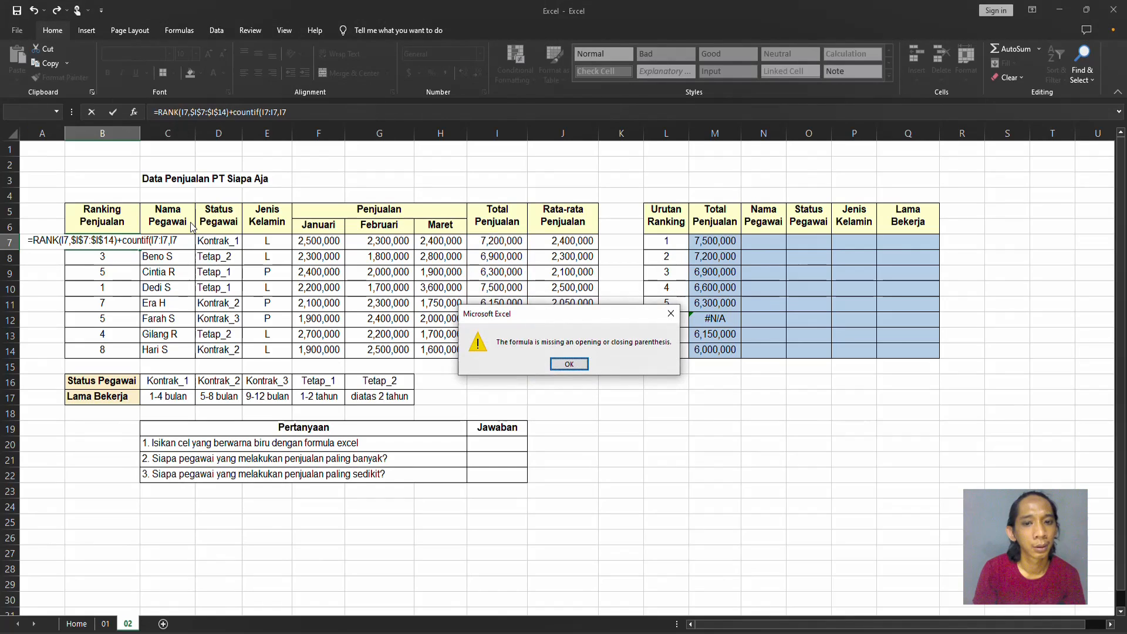
key(Escape)
Make the COUNTIF range start absolute as $I$7:I7, close the function, subtract 1 and commit the B7 formula.
key(Left)
key(Left)
key(Left)
key(Left)
key(Left)
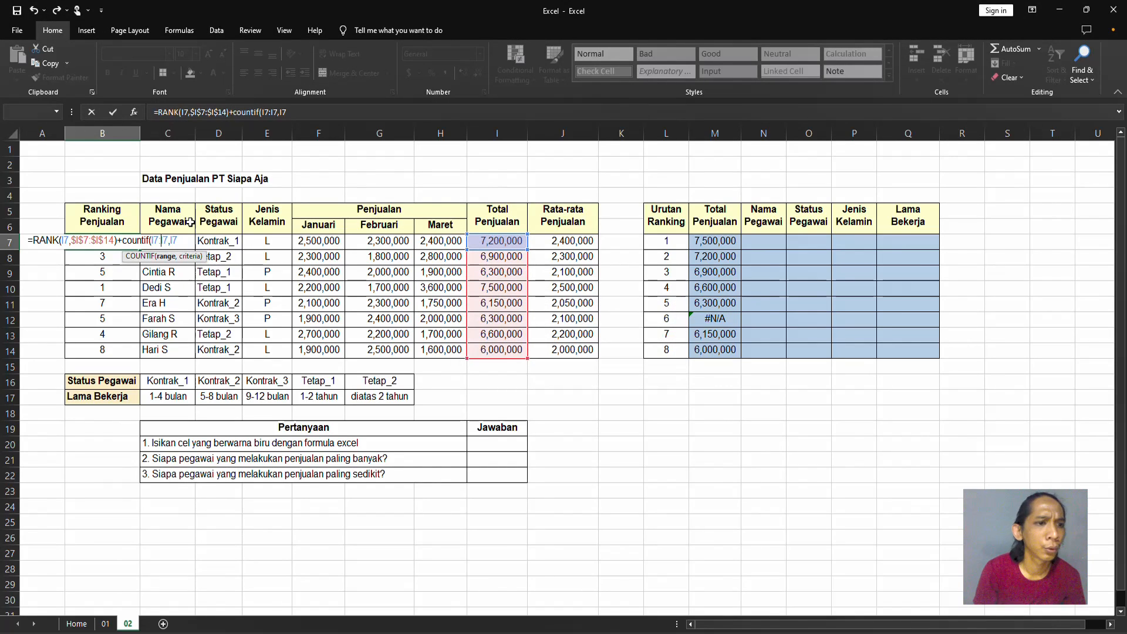
key(shift+Left)
key(F4)
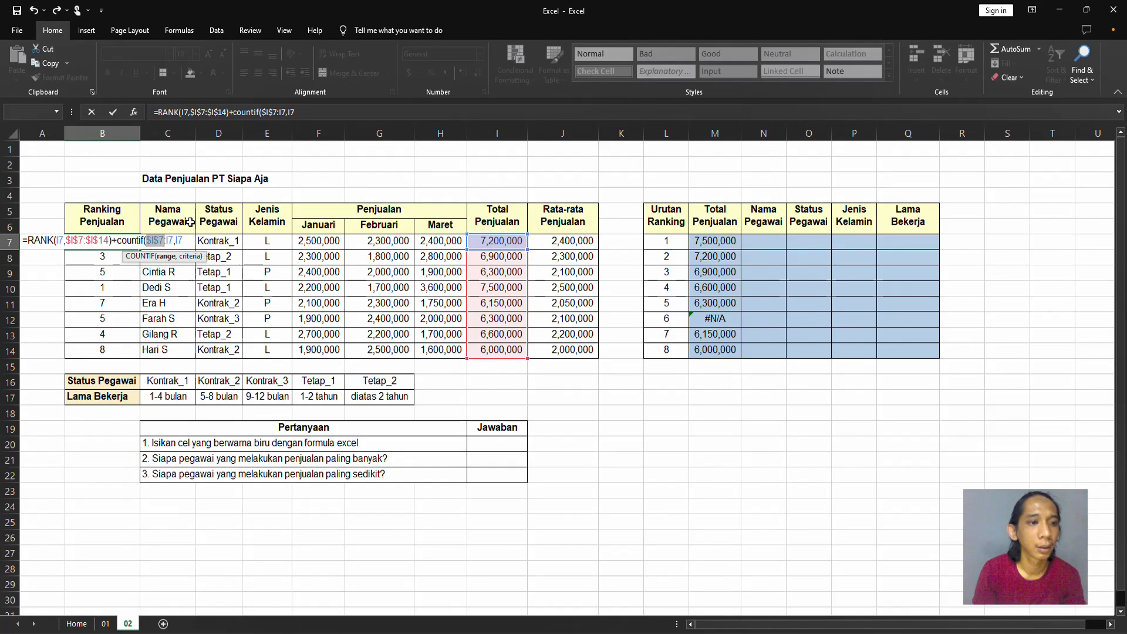
key(End)
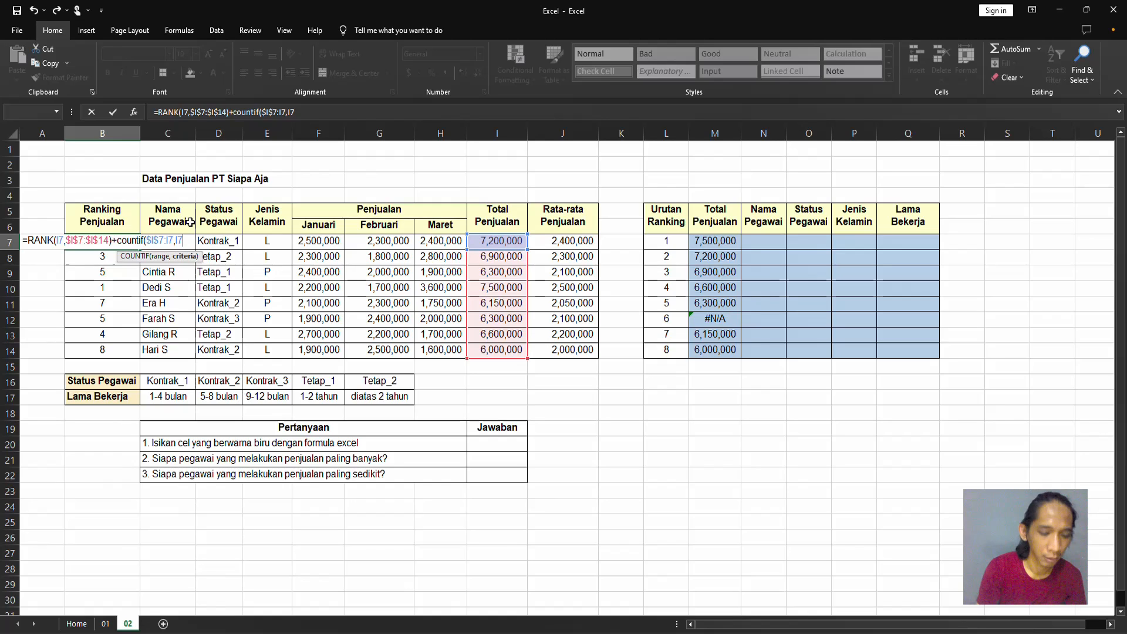
text()-)
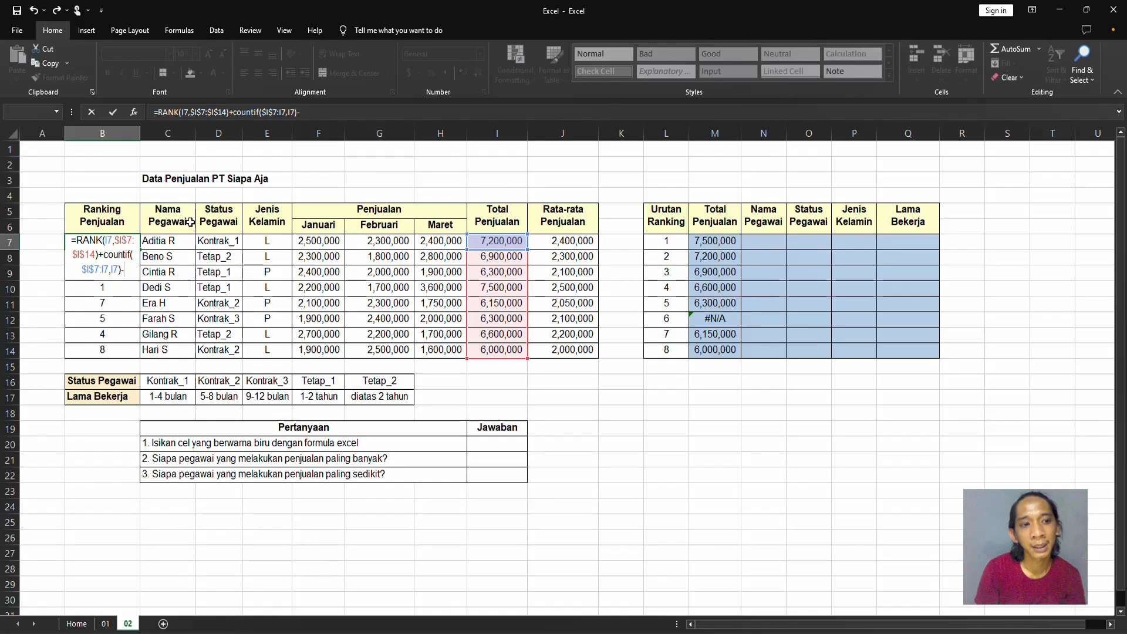
text(1)
key(Return)
Copy the B7 ranking formula down the Ranking Penjualan column to B8:B14.
key(Up)
key(ctrl+c)
key(Down)
key(ctrl+shift+Down)
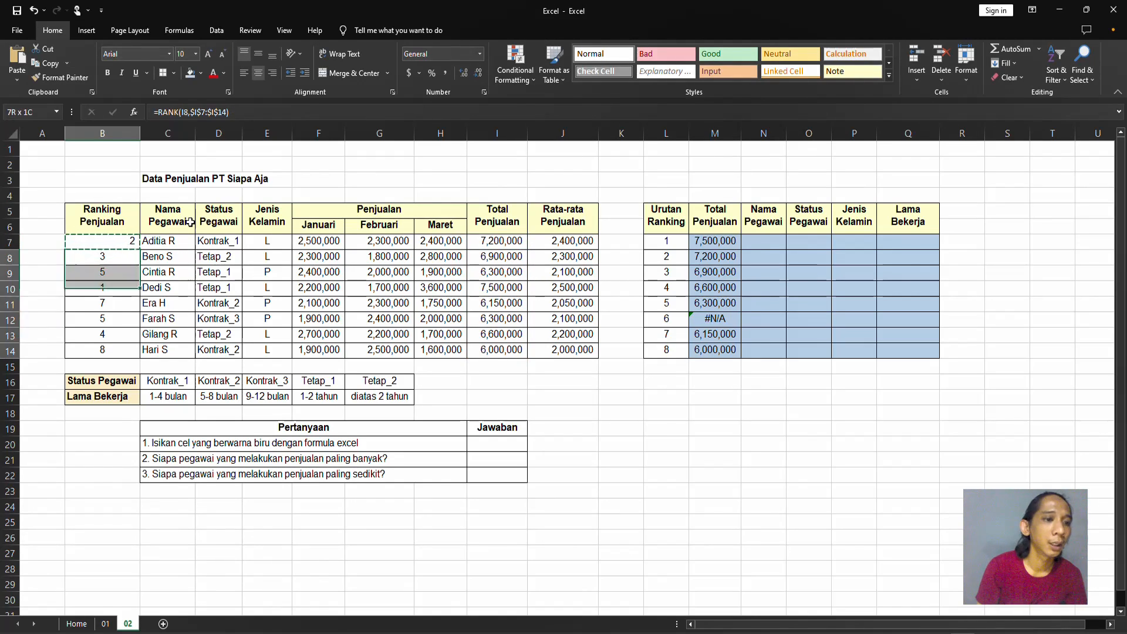
key(ctrl+v)
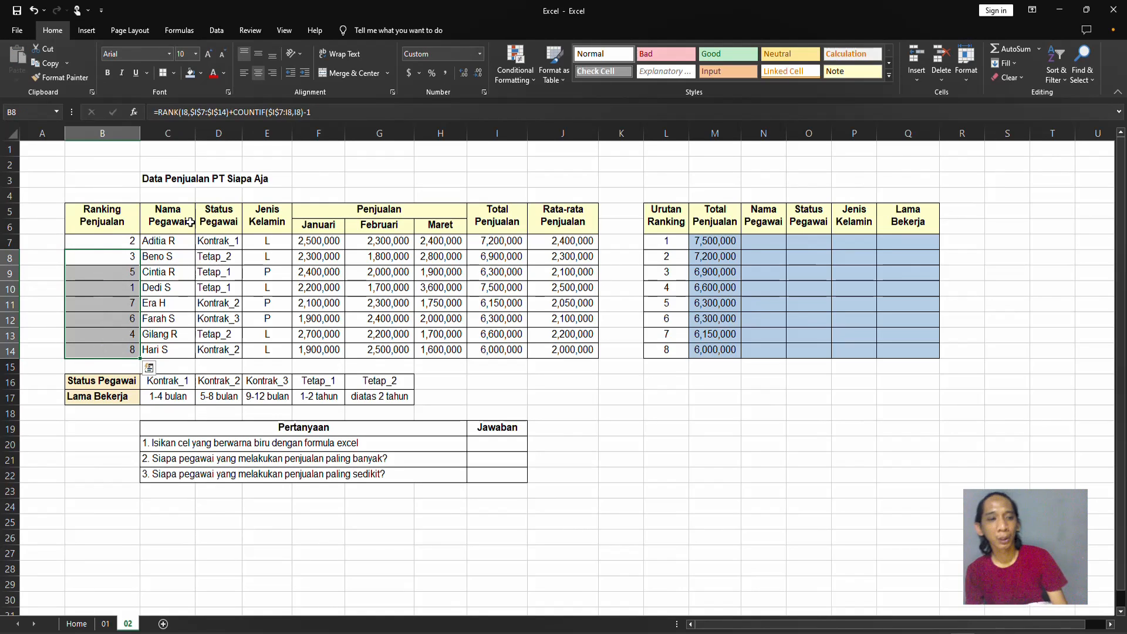
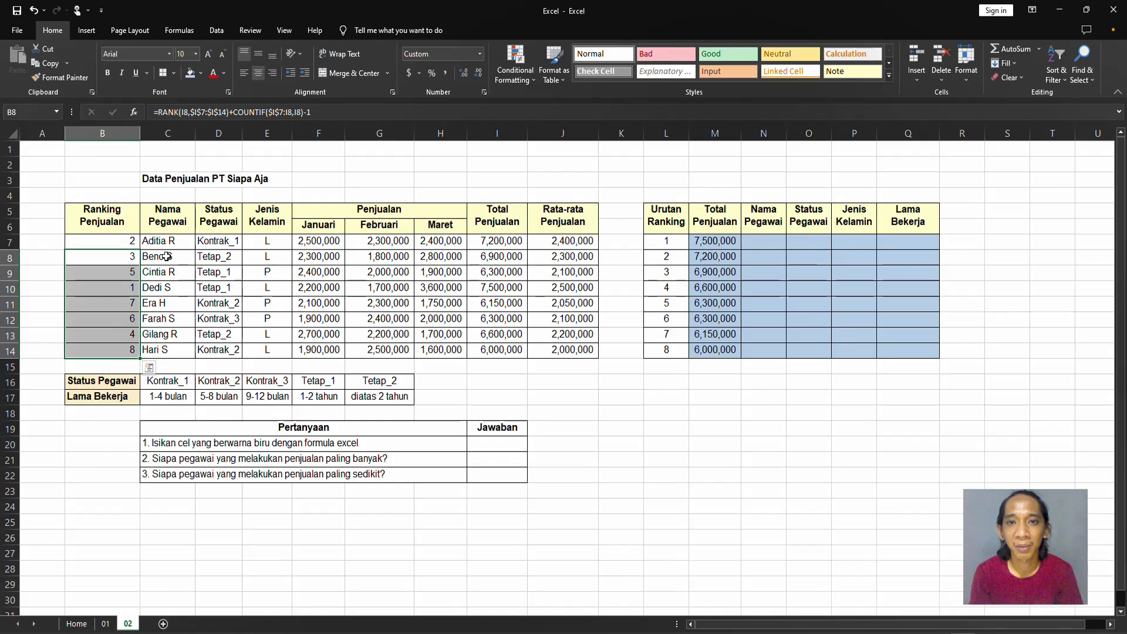
Start a VLOOKUP formula in N7 under Nama Pegawai with L7 as the lookup value.
click(486, 256)
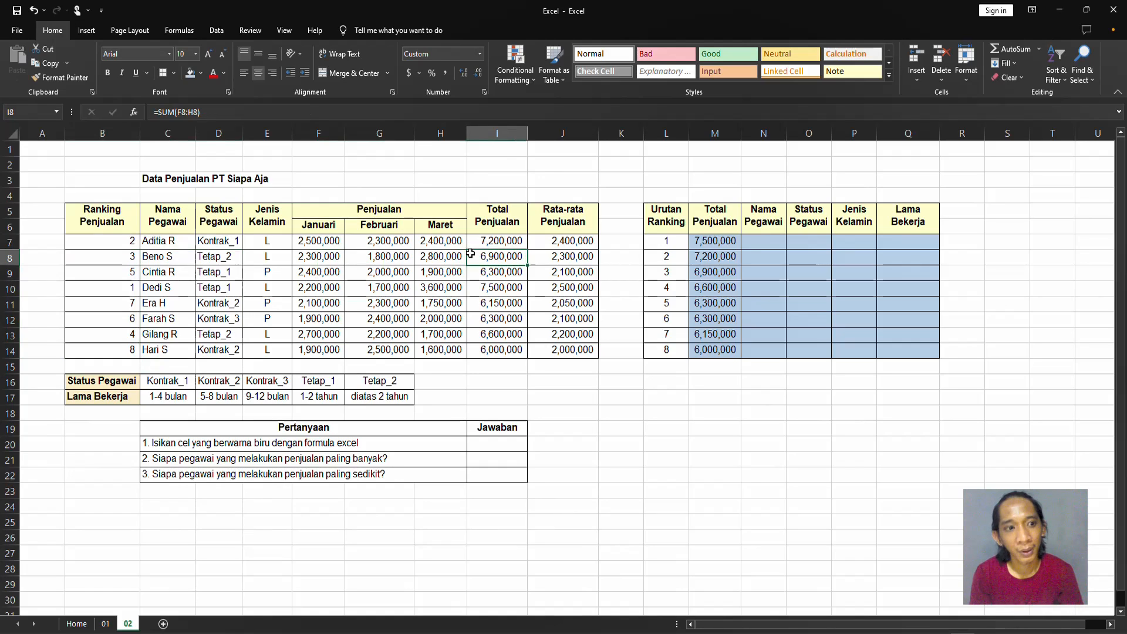
drag(720, 241, 717, 355)
click(756, 263)
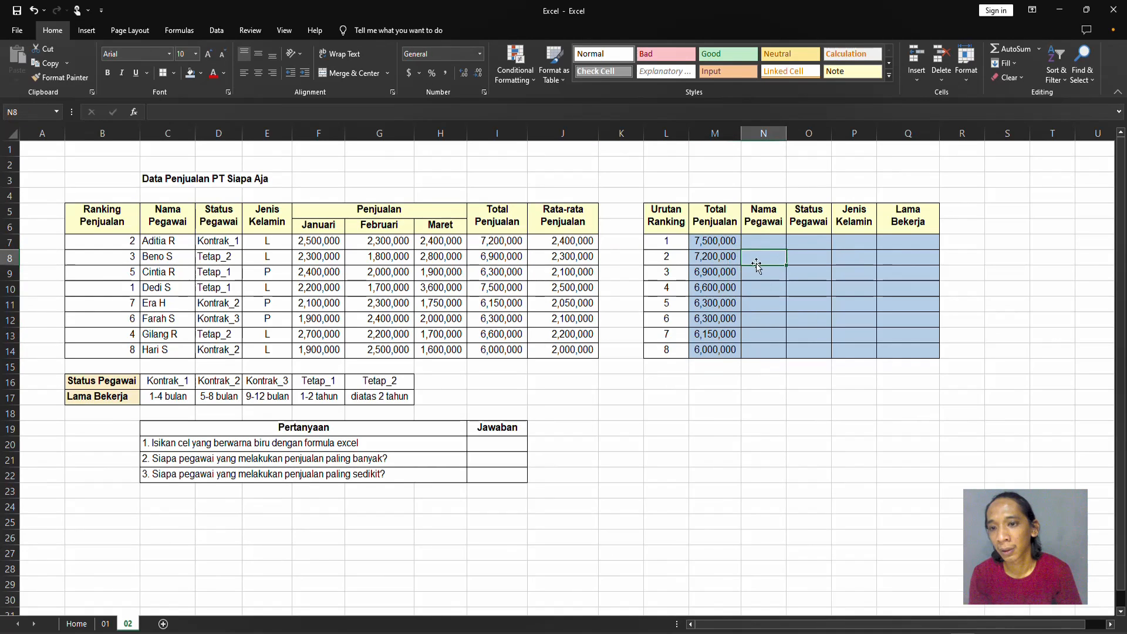
click(757, 242)
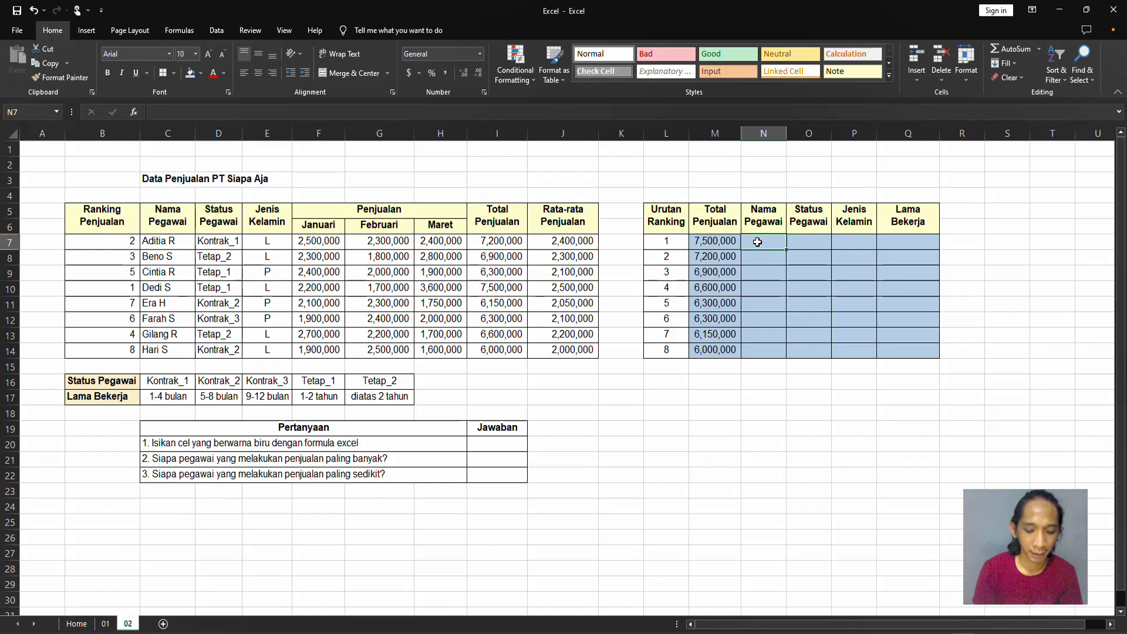
text(=vlo)
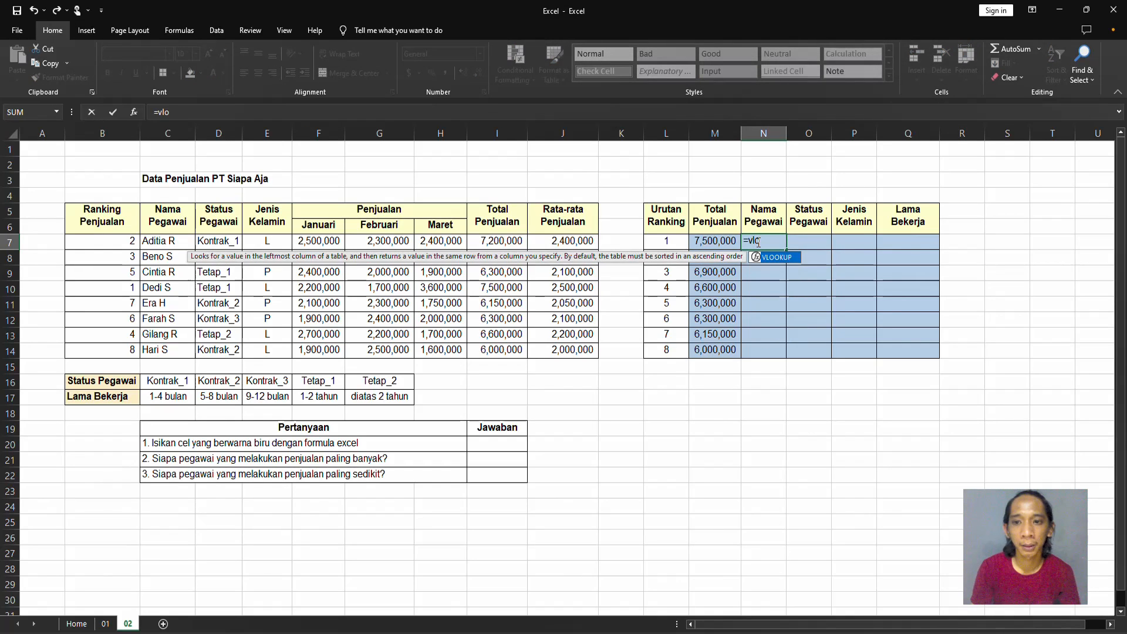
key(Tab)
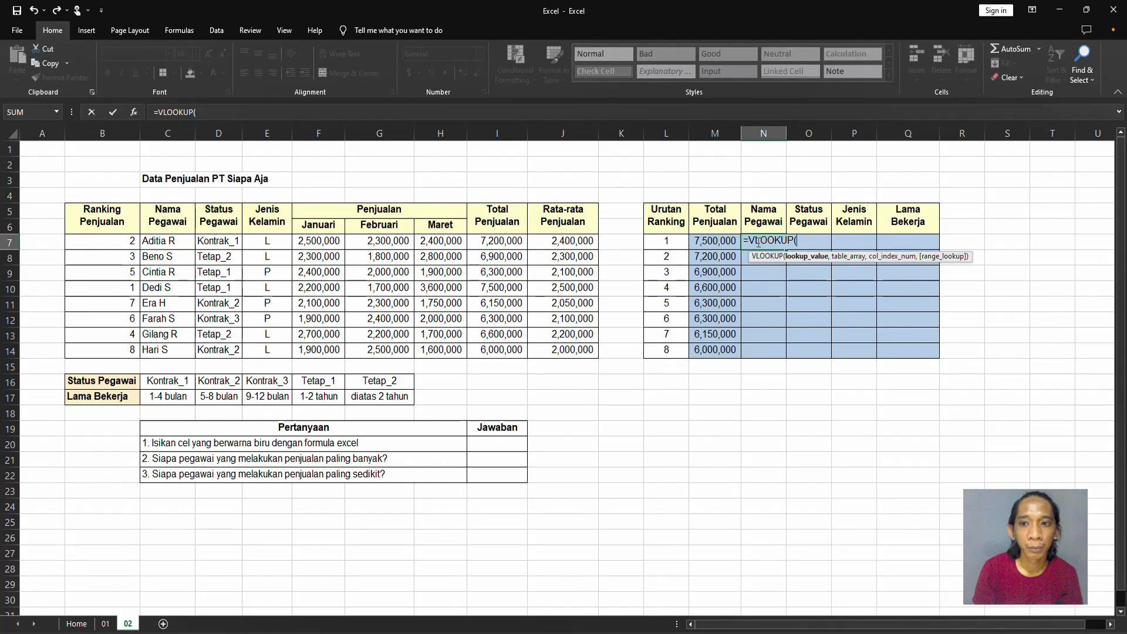
key(Left)
key(Left)
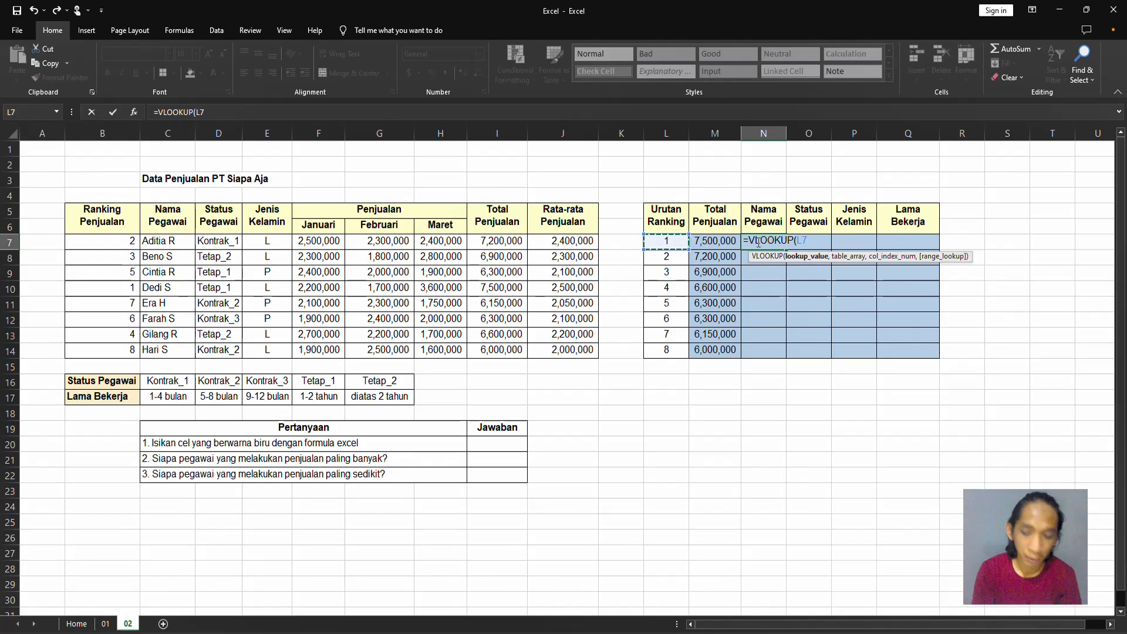
Set the N7 VLOOKUP table array to the main sales table as the absolute range $B$7:$J$14.
text(,)
key(Left)
key(Left)
key(Left)
key(Left)
key(Left)
key(Left)
key(Left)
key(Left)
key(Left)
key(Left)
key(Left)
key(Left)
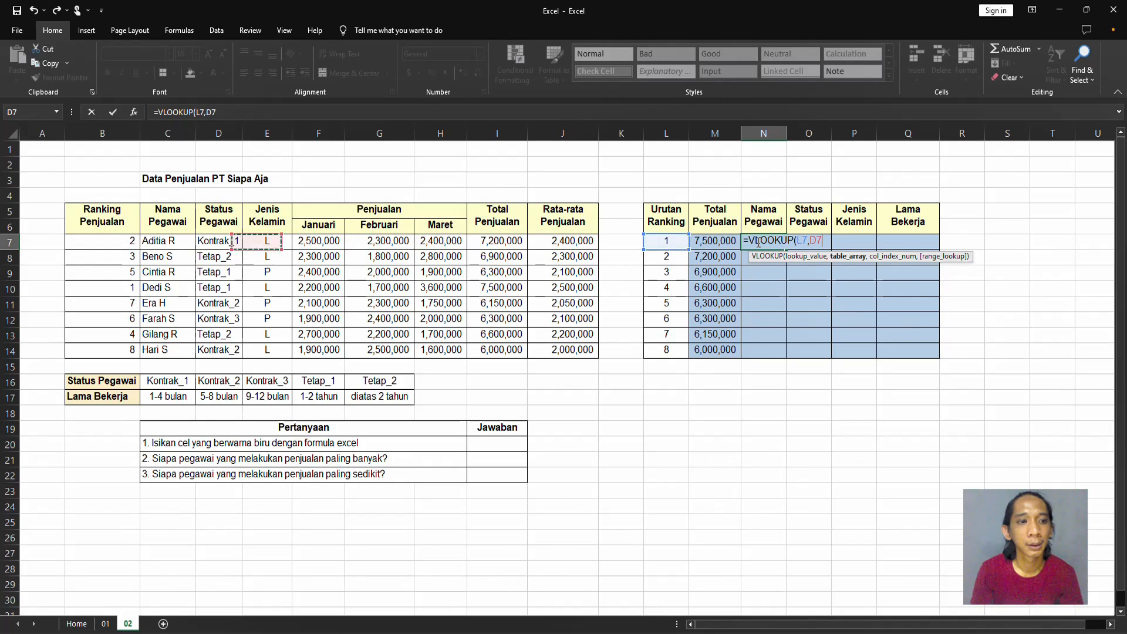
key(shift+Right)
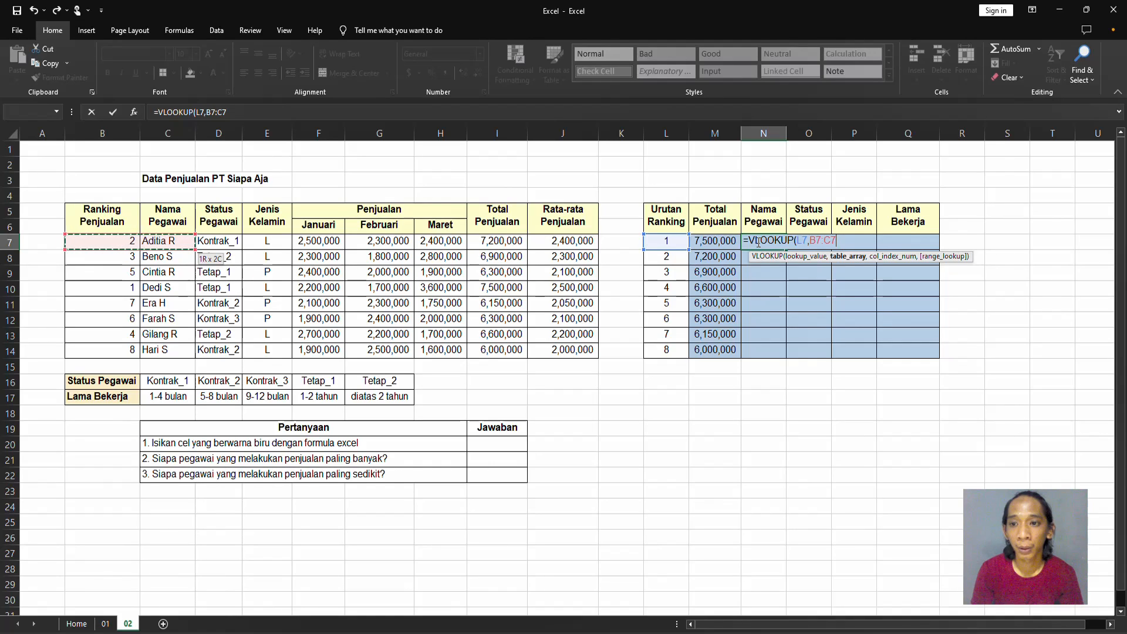
key(shift+Right)
key(shift+Right)
key(shift+Right)
key(shift+Right)
key(shift+Right)
key(shift+Right)
key(shift+Right)
key(shift+Down)
key(shift+Down)
key(shift+Down)
key(shift+Down)
key(shift+Down)
key(shift+Down)
key(shift+Down)
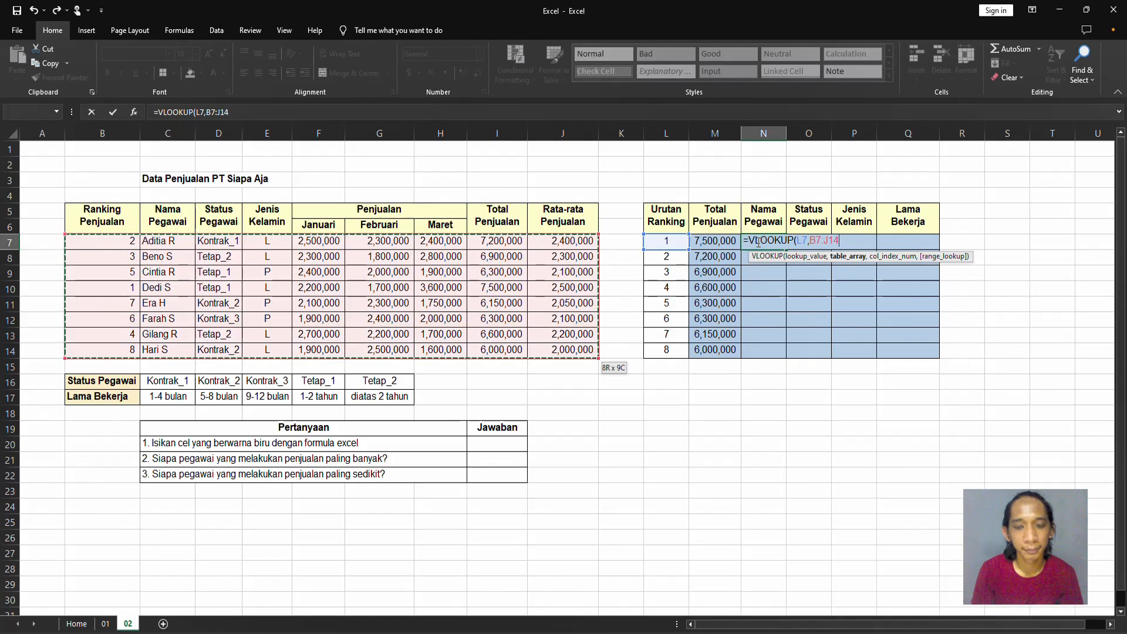
key(F4)
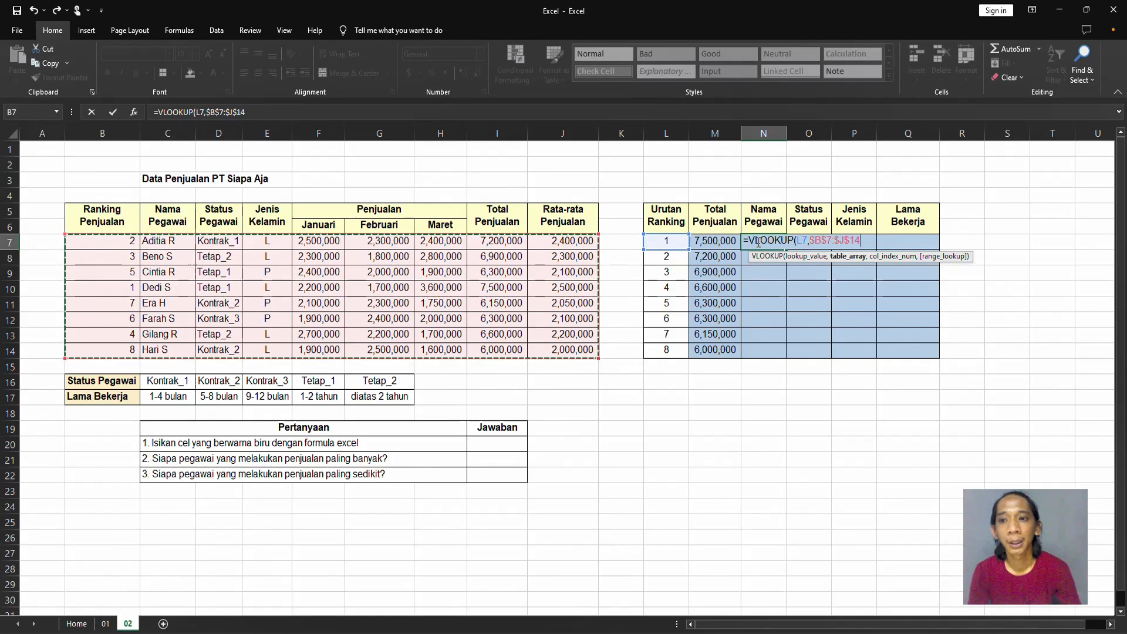
Complete the N7 VLOOKUP with column index 2 and match type 0, and copy it down to N14.
text(,2,0)
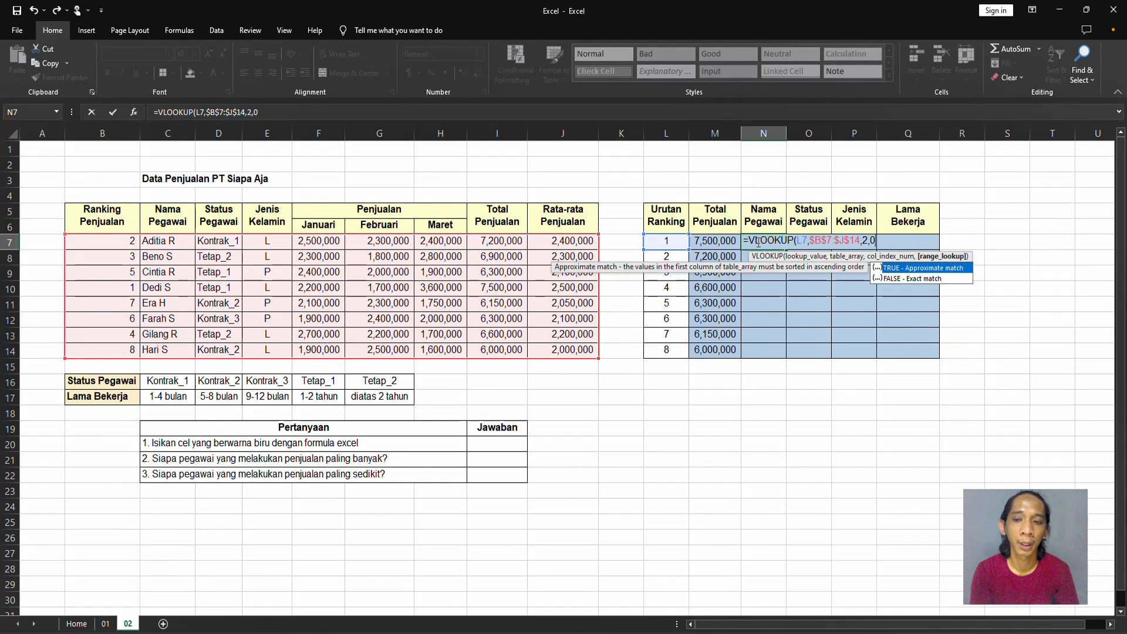
key(ctrl+Return)
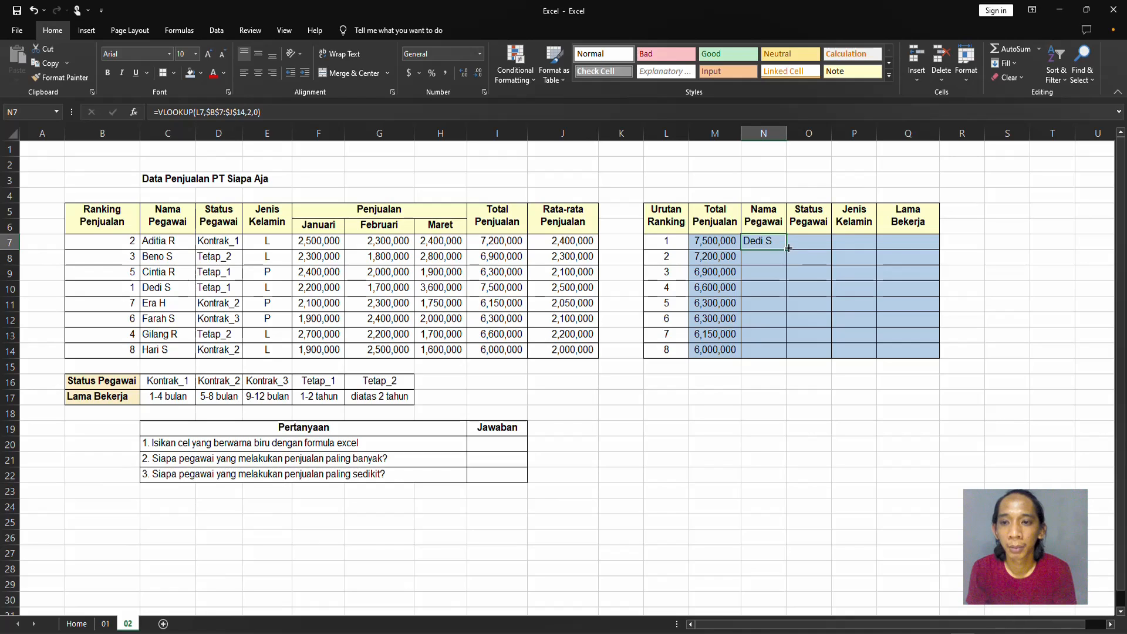
drag(788, 248, 775, 352)
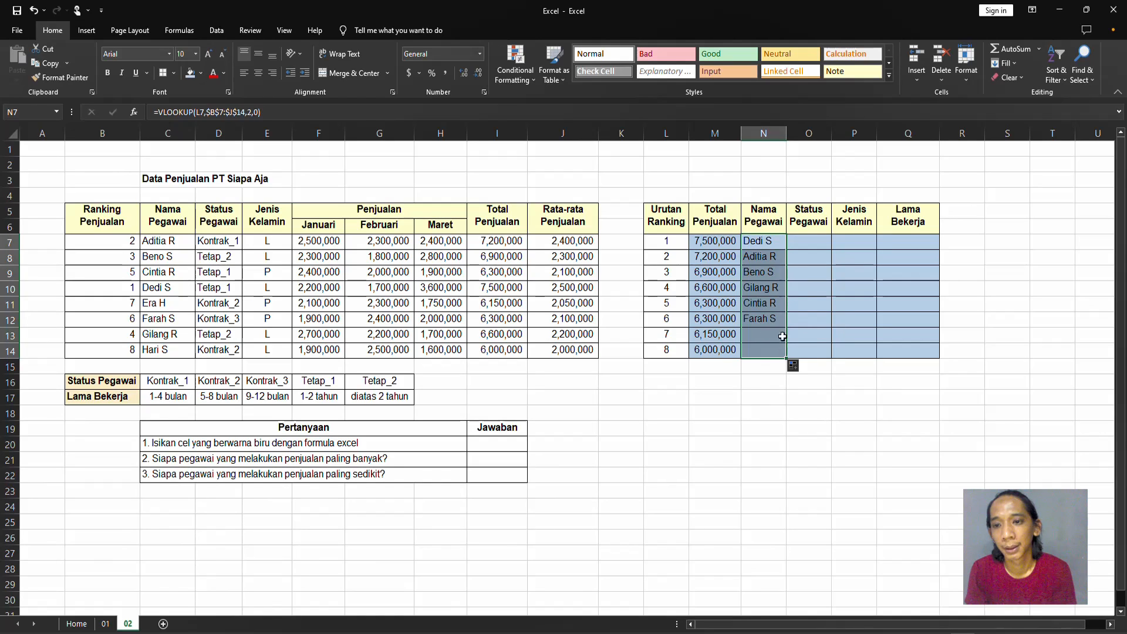
click(800, 254)
click(801, 237)
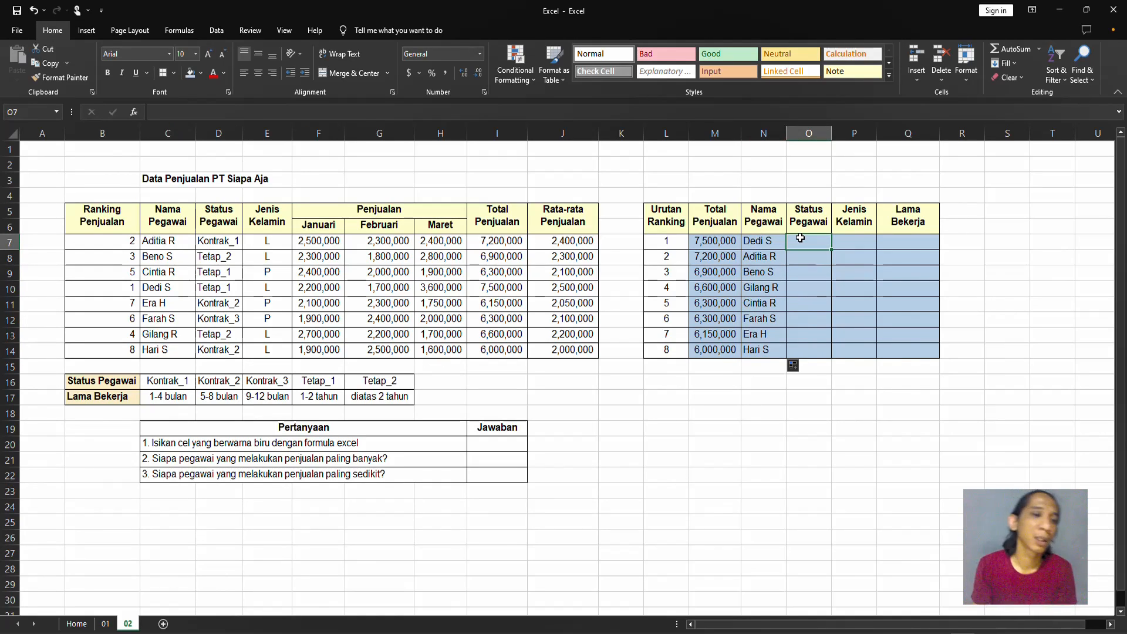
click(764, 240)
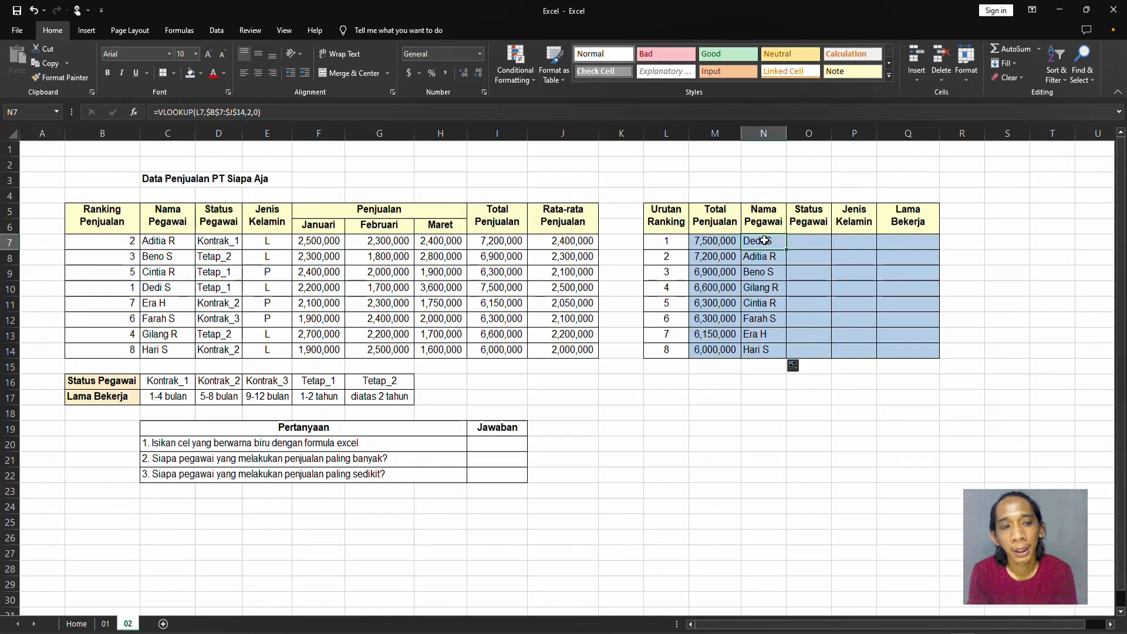
key(Right)
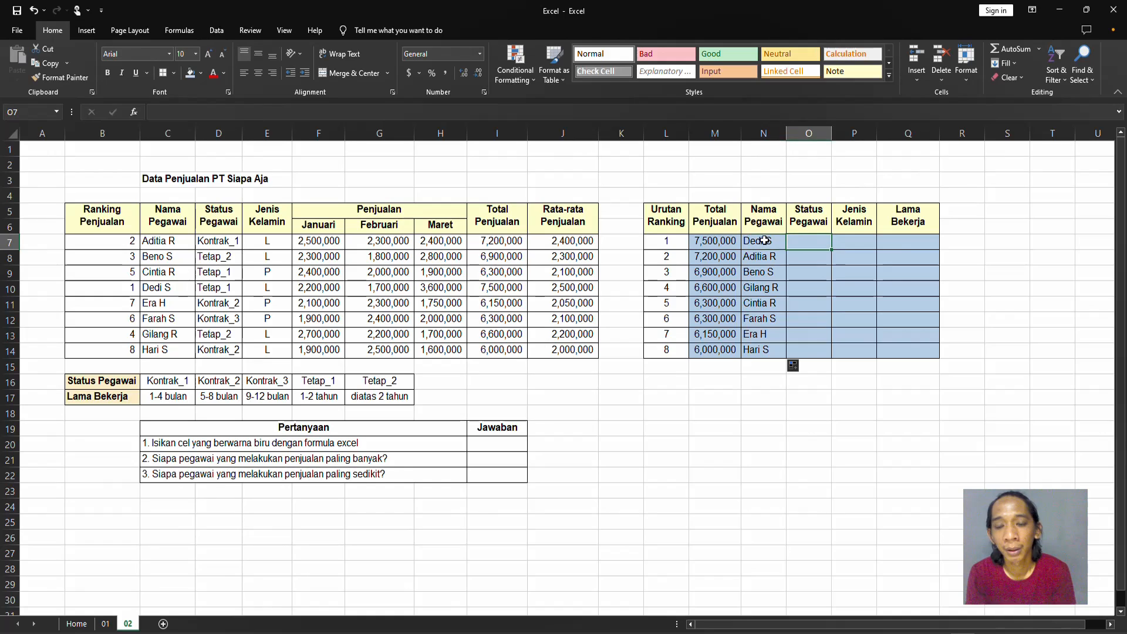
key(Left)
key(Left)
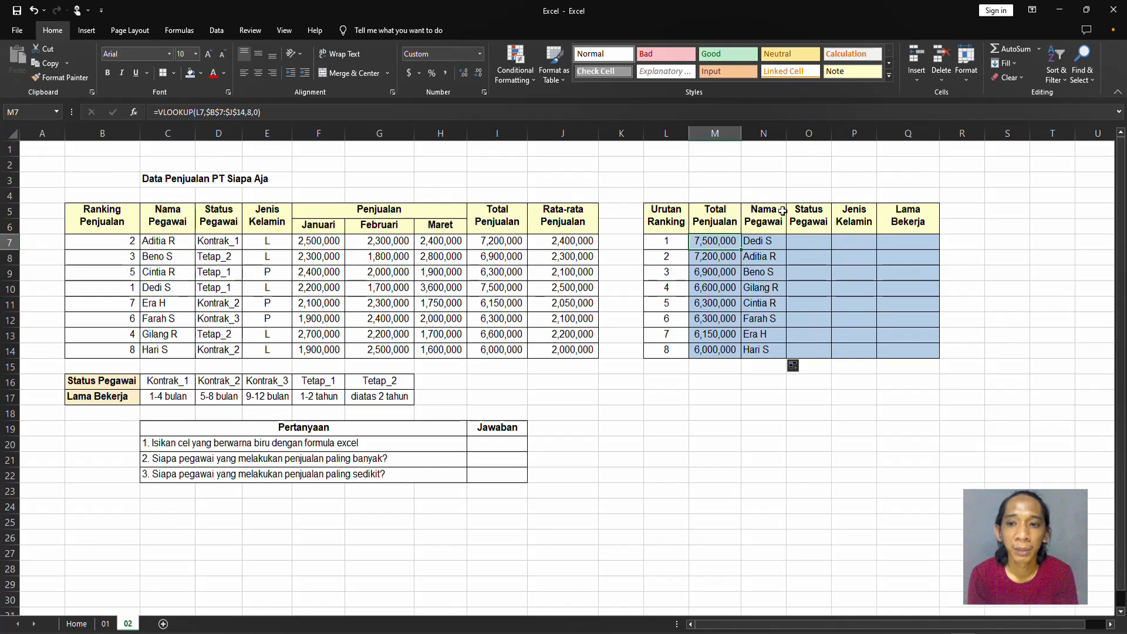
Enter the fully absolute reference =$N$7 in O7 under Status Pegawai.
click(799, 241)
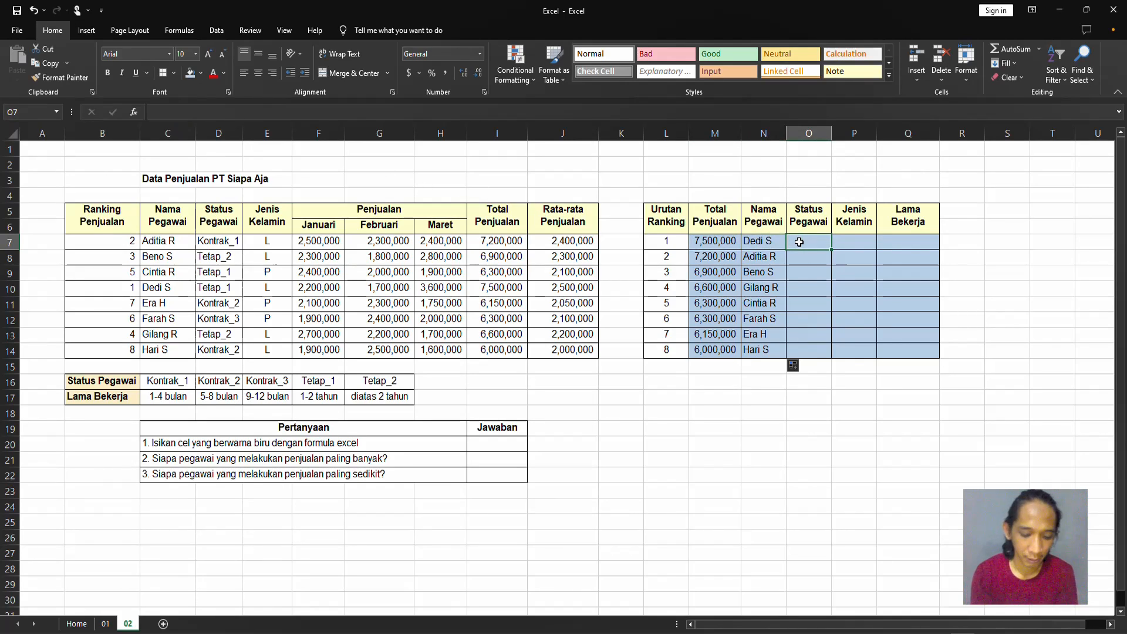
text(=)
key(Left)
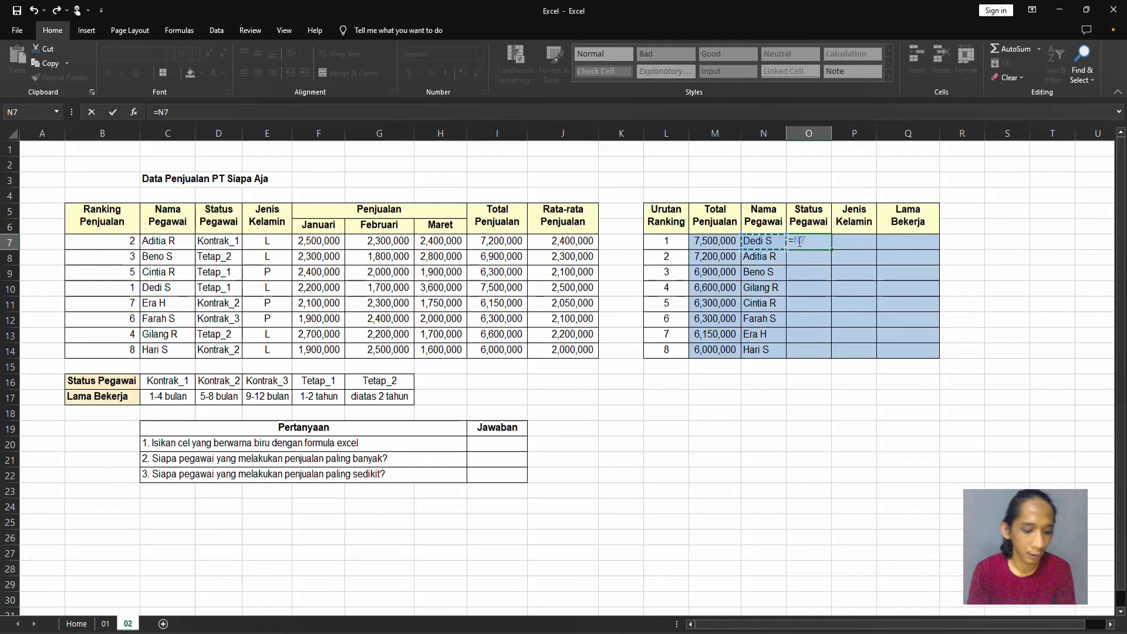
key(F4)
key(F4)
key(F4)
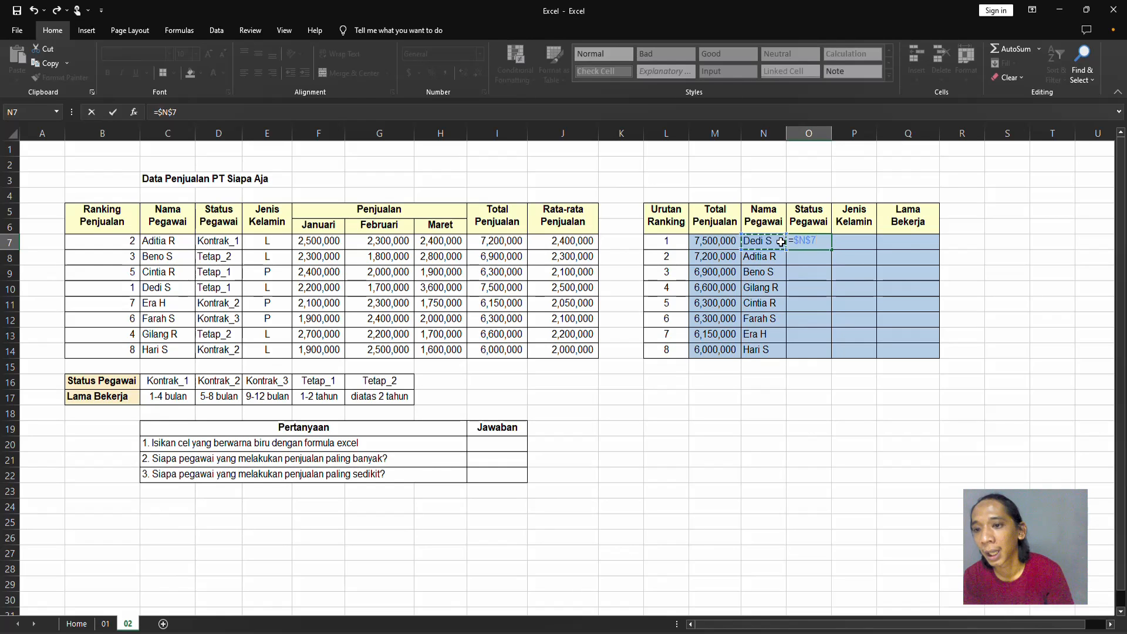
key(Return)
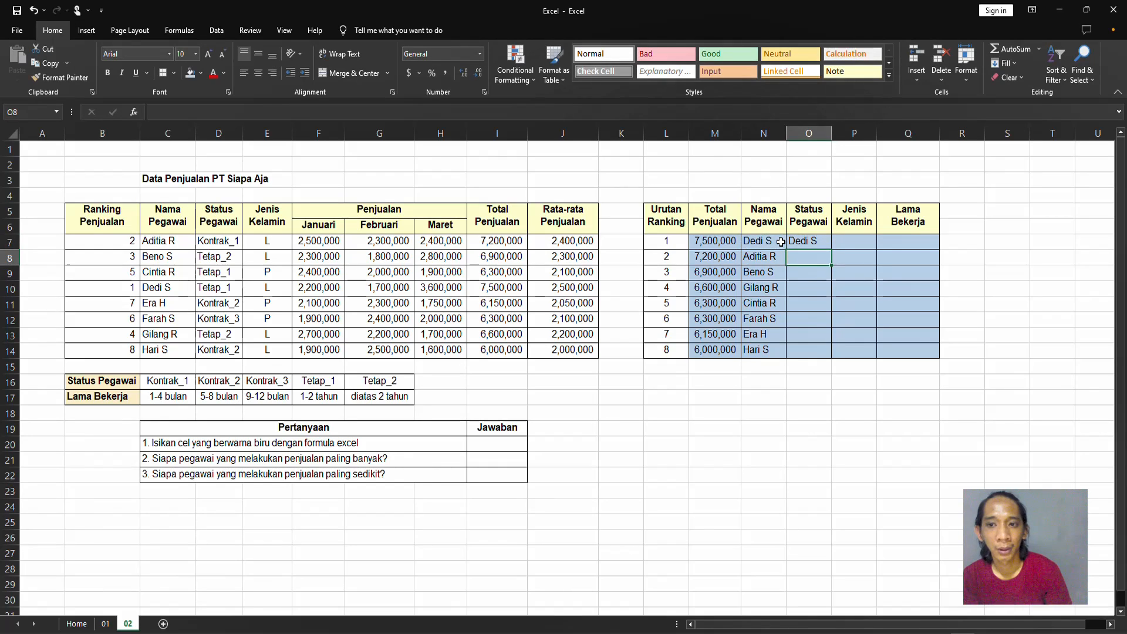
Try copying the O7 reference formula into P7, and clear P7 again.
key(Up)
key(ctrl+c)
key(Right)
key(Return)
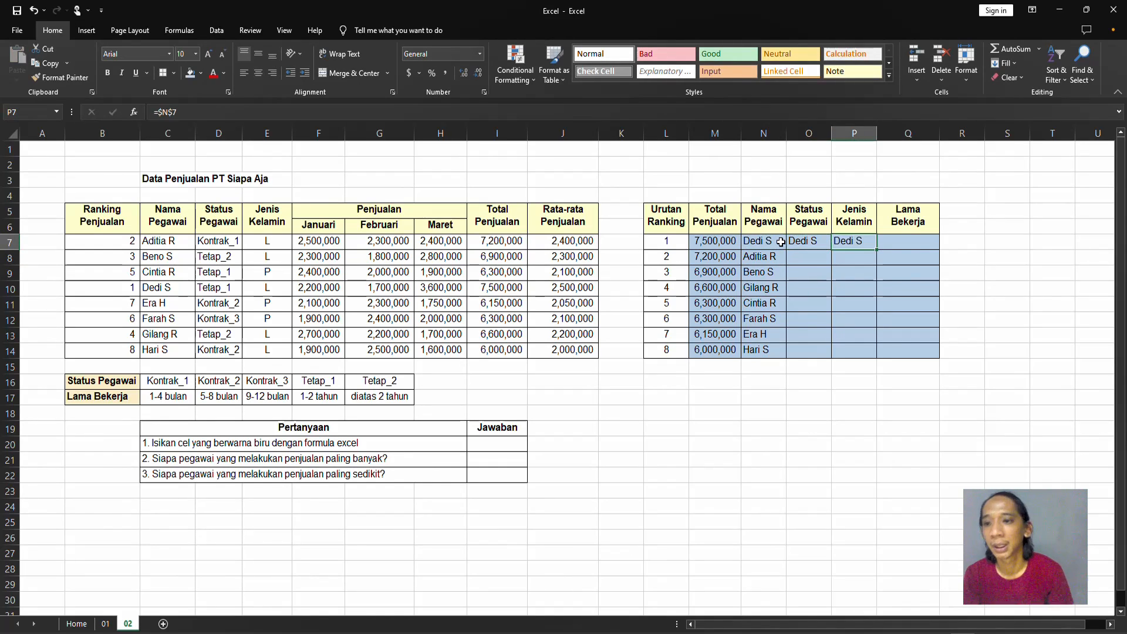
key(Left)
key(Right)
key(Delete)
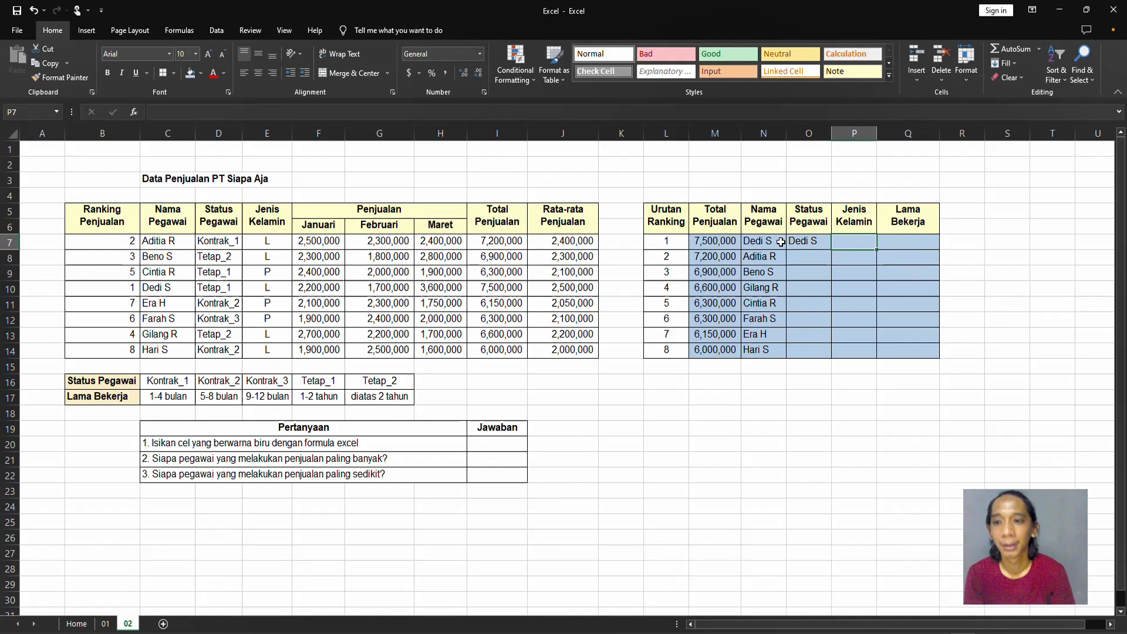
Change the O7 formula to the row-locked mixed reference =N$7.
key(Left)
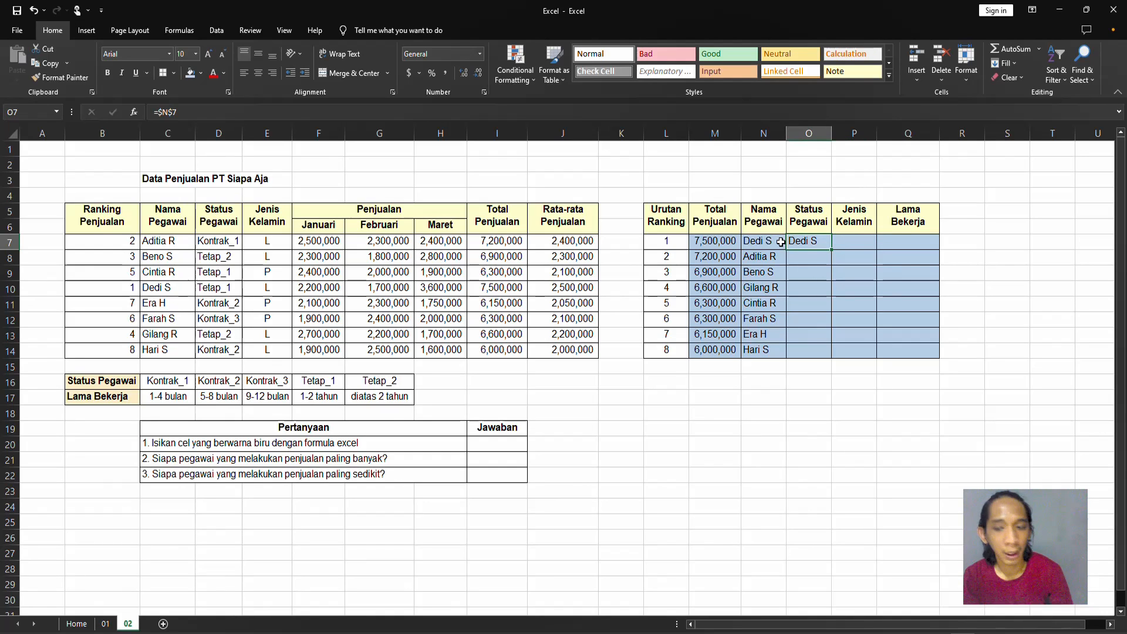
key(F2)
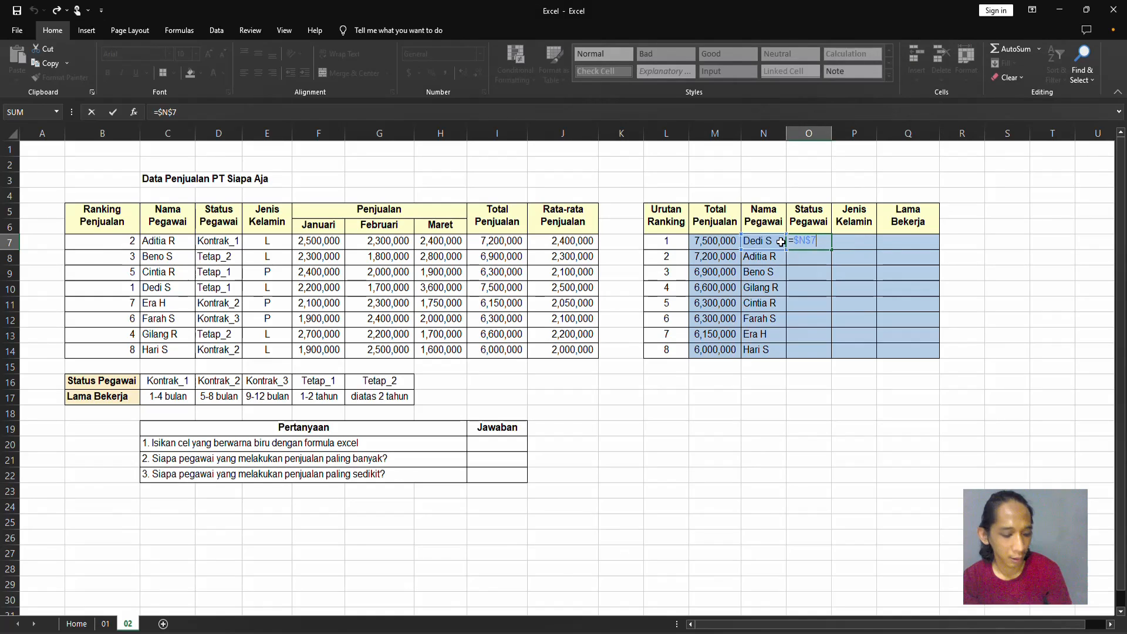
key(F4)
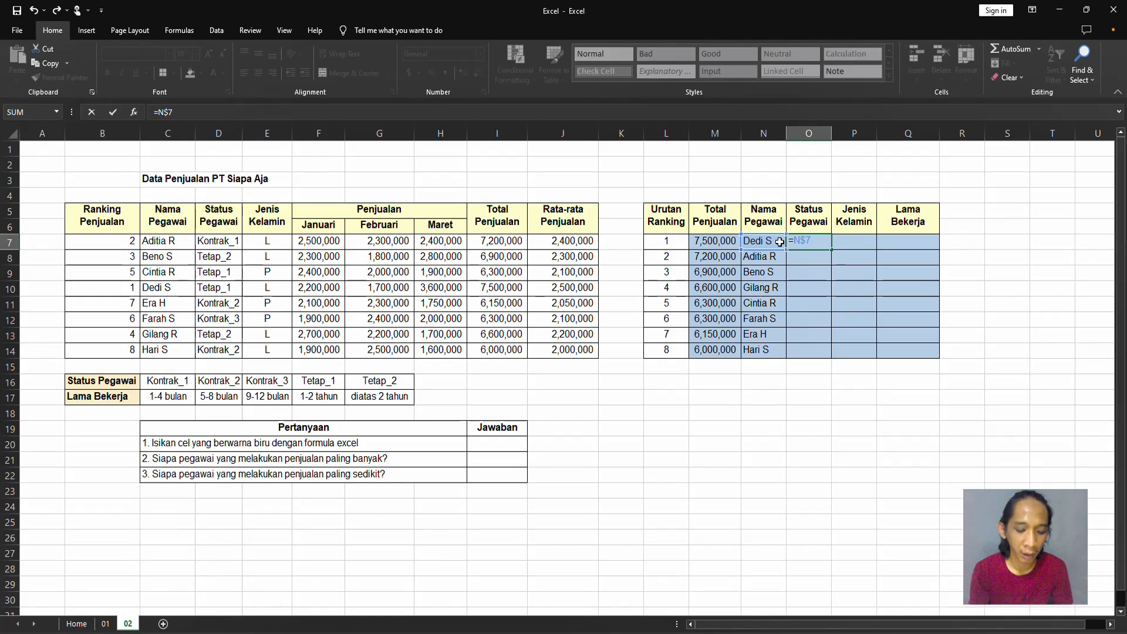
key(Return)
key(Up)
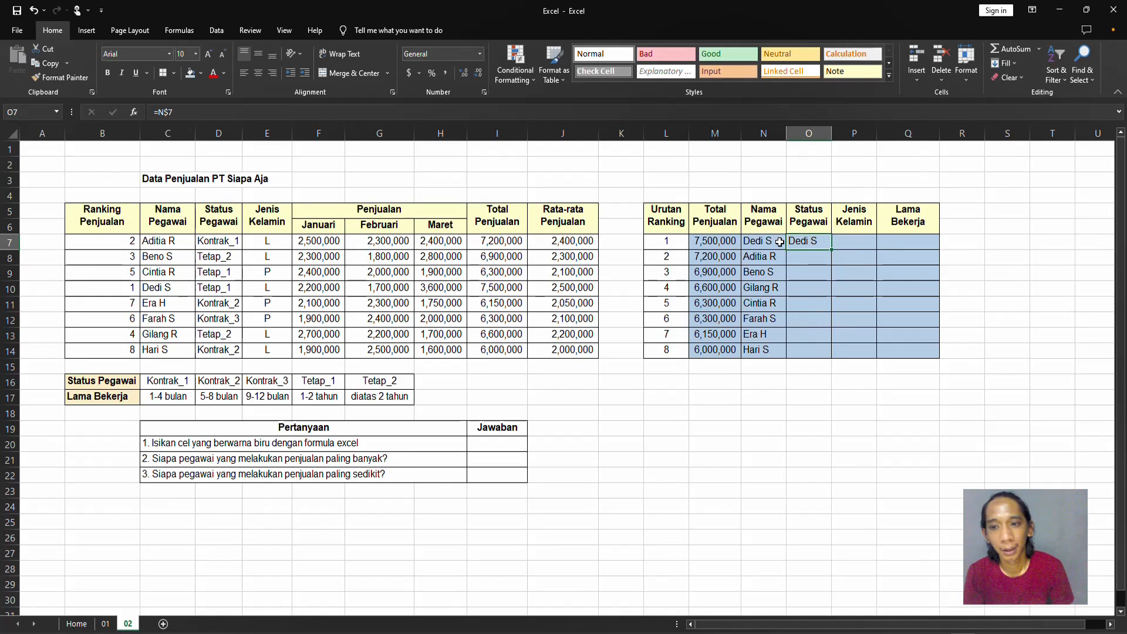
Copy the O7 formula into O8 and check which cell the pasted formula references.
key(ctrl+c)
key(Down)
key(ctrl+v)
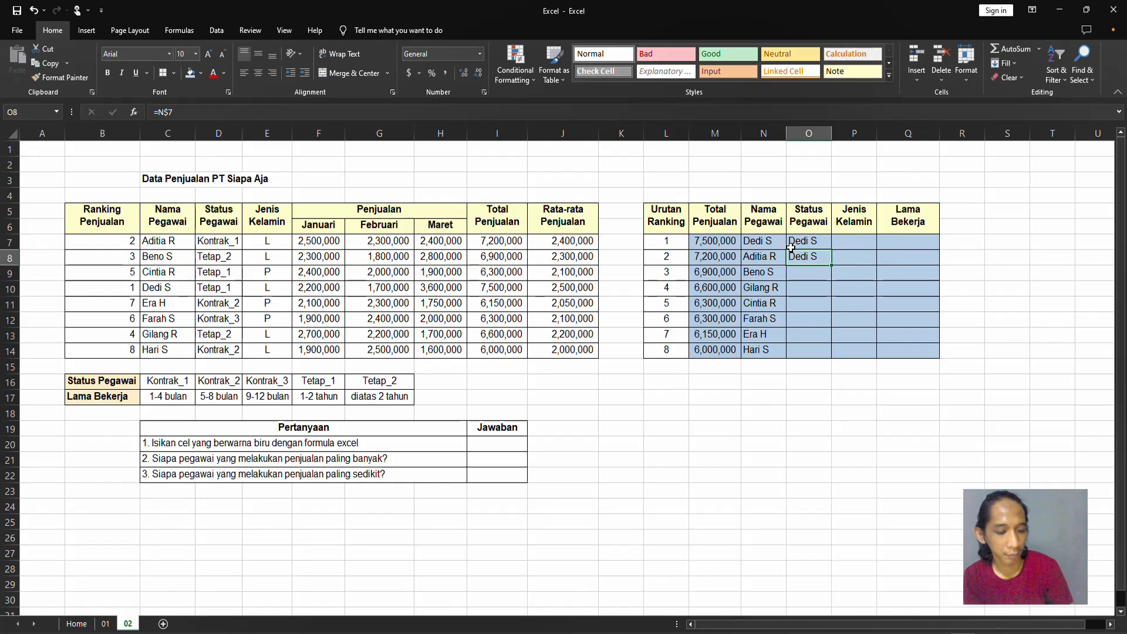
key(F2)
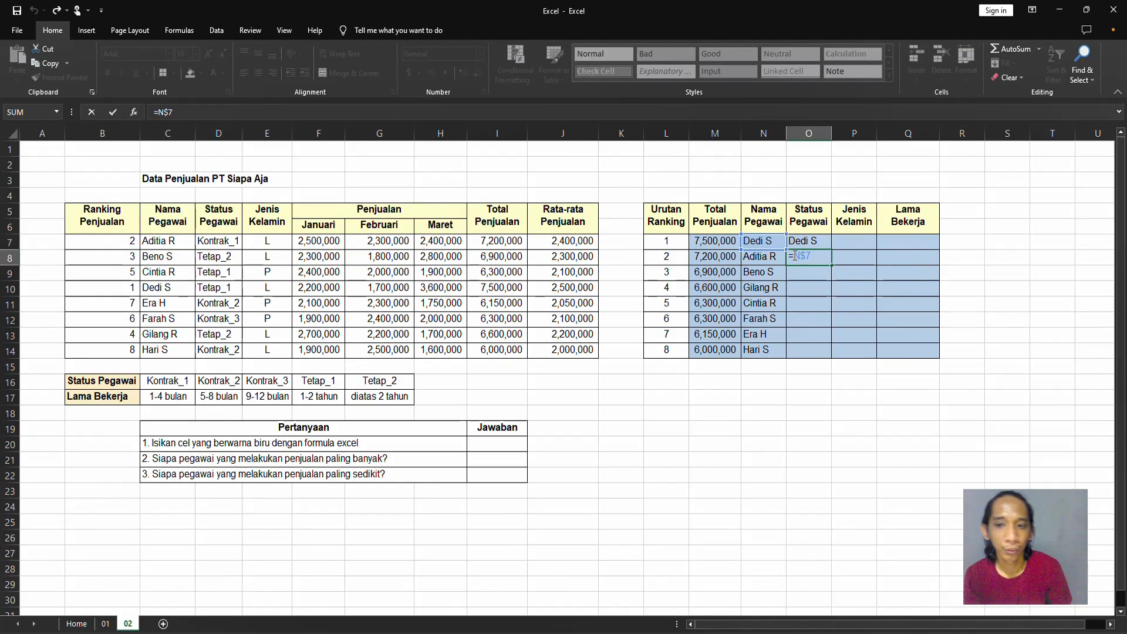
key(Return)
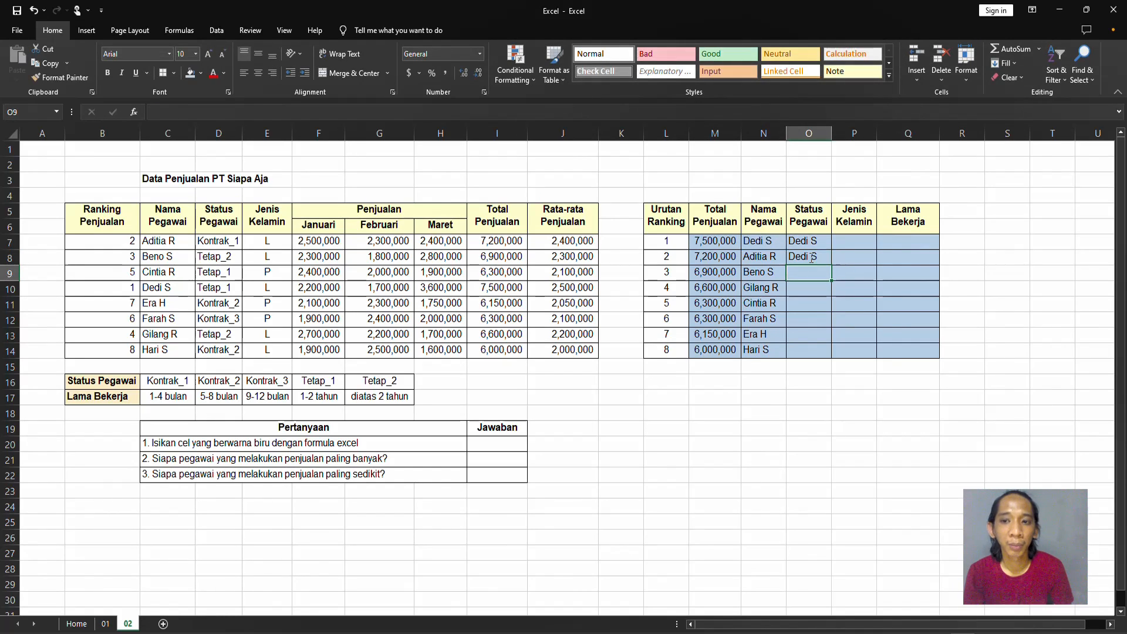
Copy the row-locked formula from O8 into P8 under Jenis Kelamin.
key(Up)
key(ctrl+c)
key(Right)
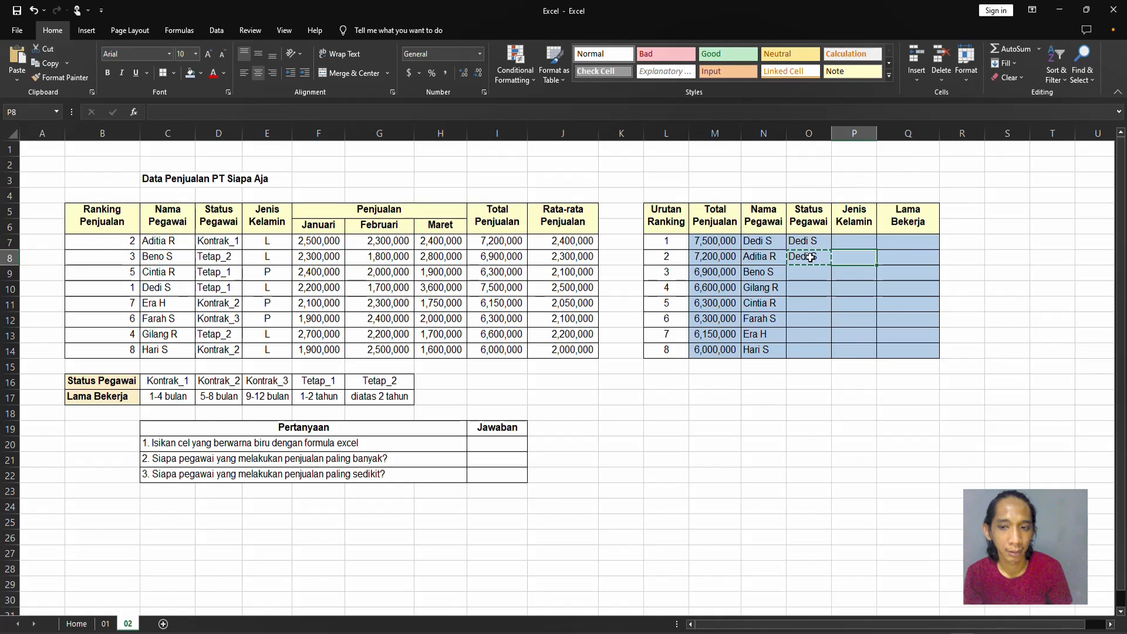
key(Return)
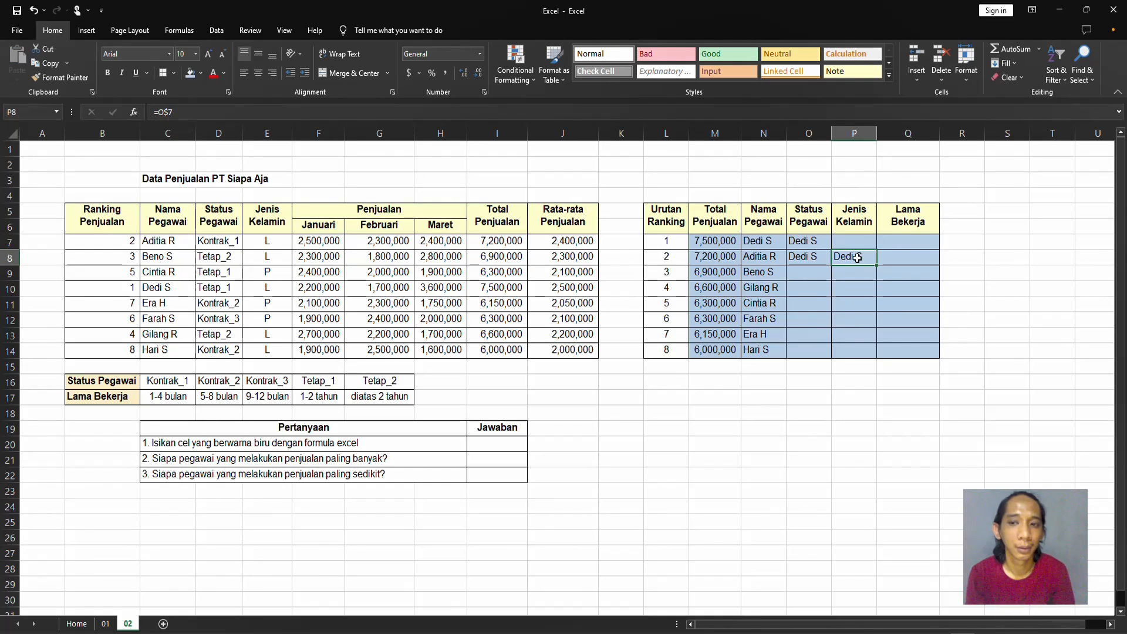
Try copying the P8 formula into S8 outside the table, and clear the contents of S8.
key(ctrl+c)
key(Right)
key(Right)
key(Right)
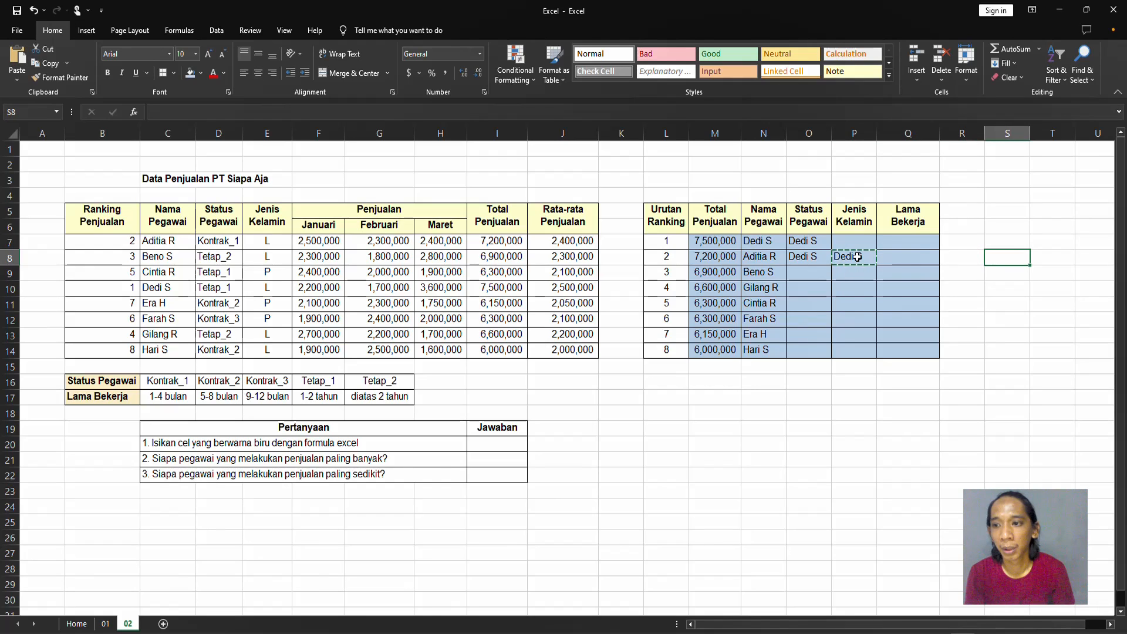
key(Return)
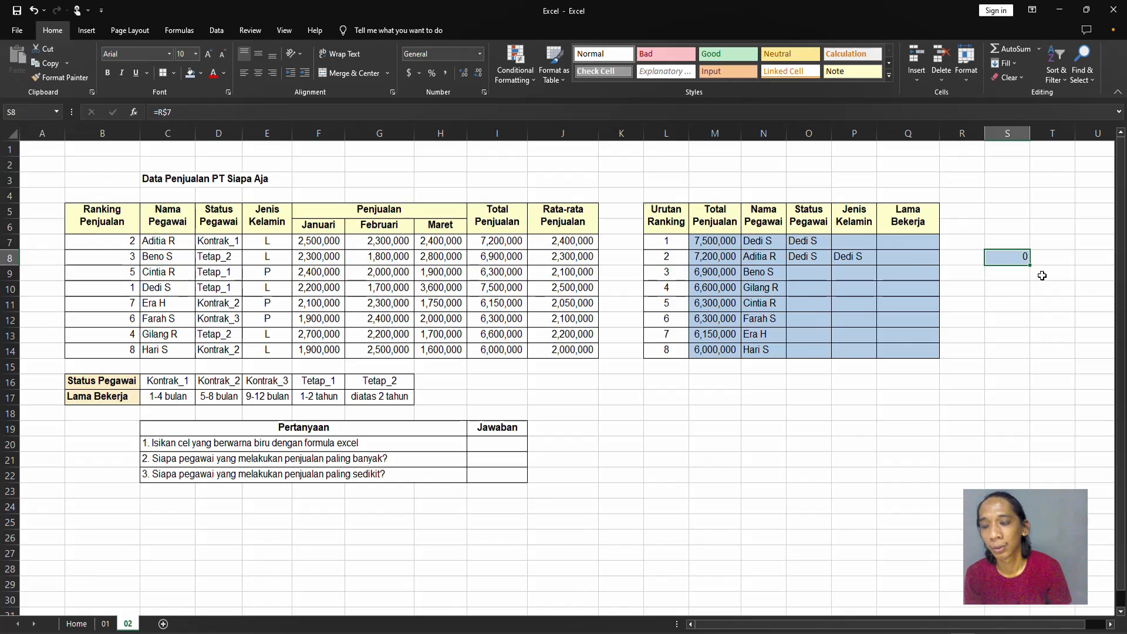
key(Delete)
click(807, 242)
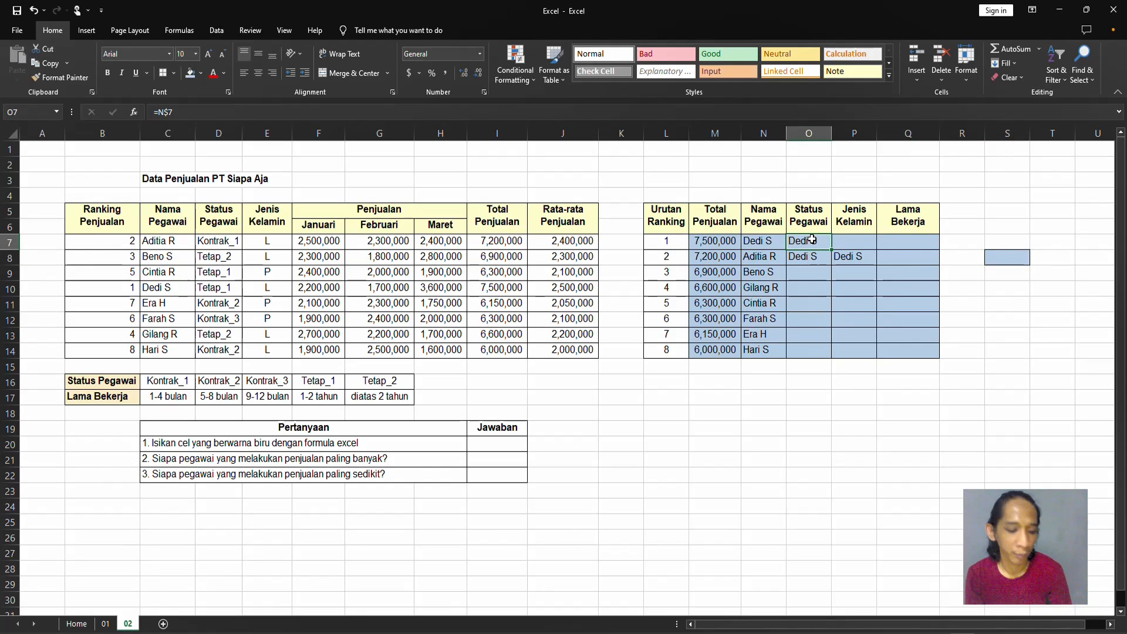
Change the O7 formula under Status Pegawai to the column-locked mixed reference =$N7.
double_click(811, 239)
key(F4)
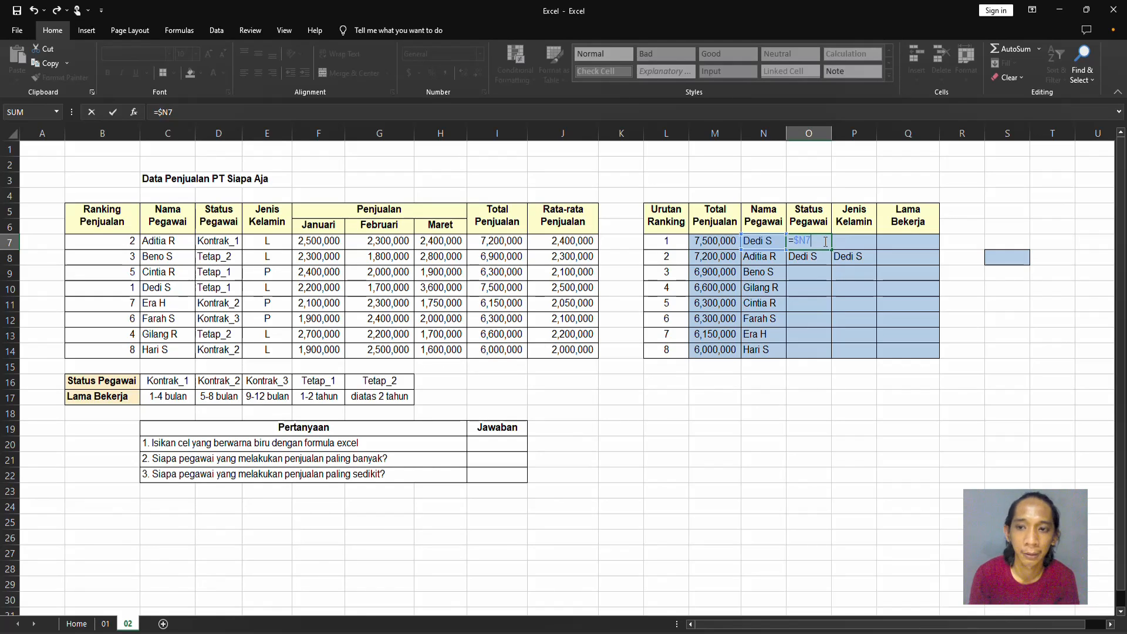
key(Return)
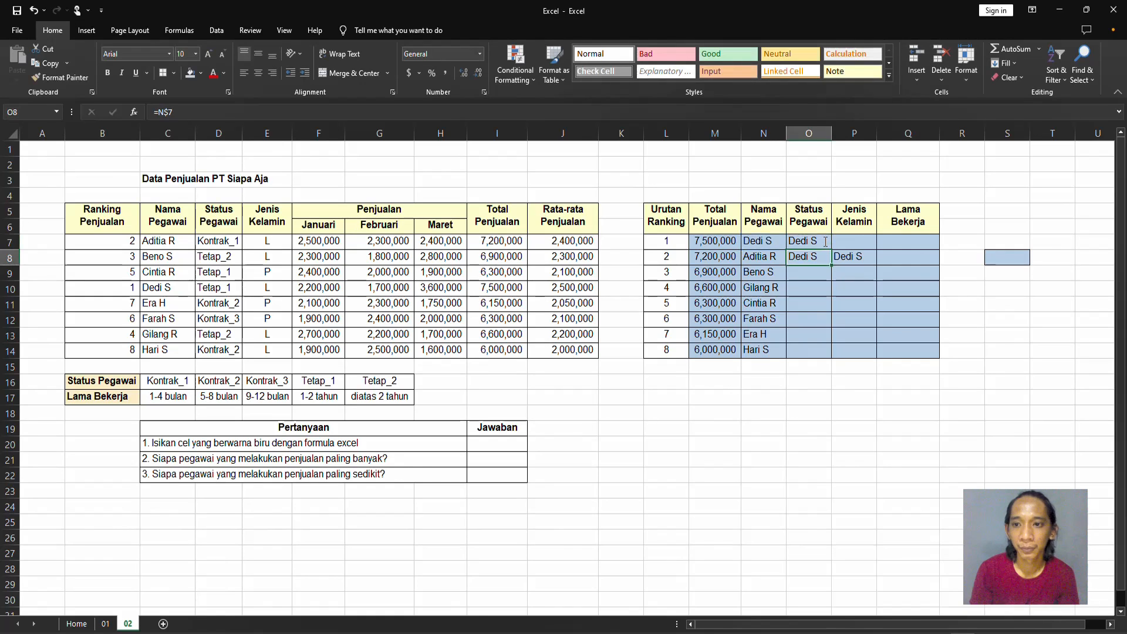
Copy the column-locked O7 formula into O8 and compare the references in both cells.
click(824, 241)
key(ctrl+c)
key(Down)
key(Return)
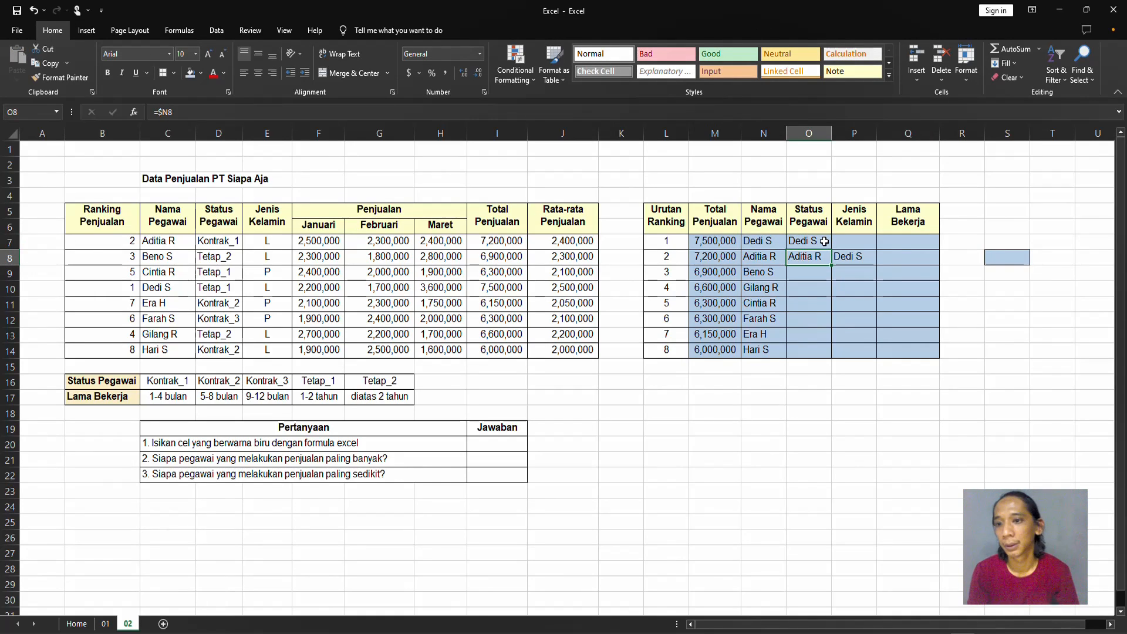
key(Up)
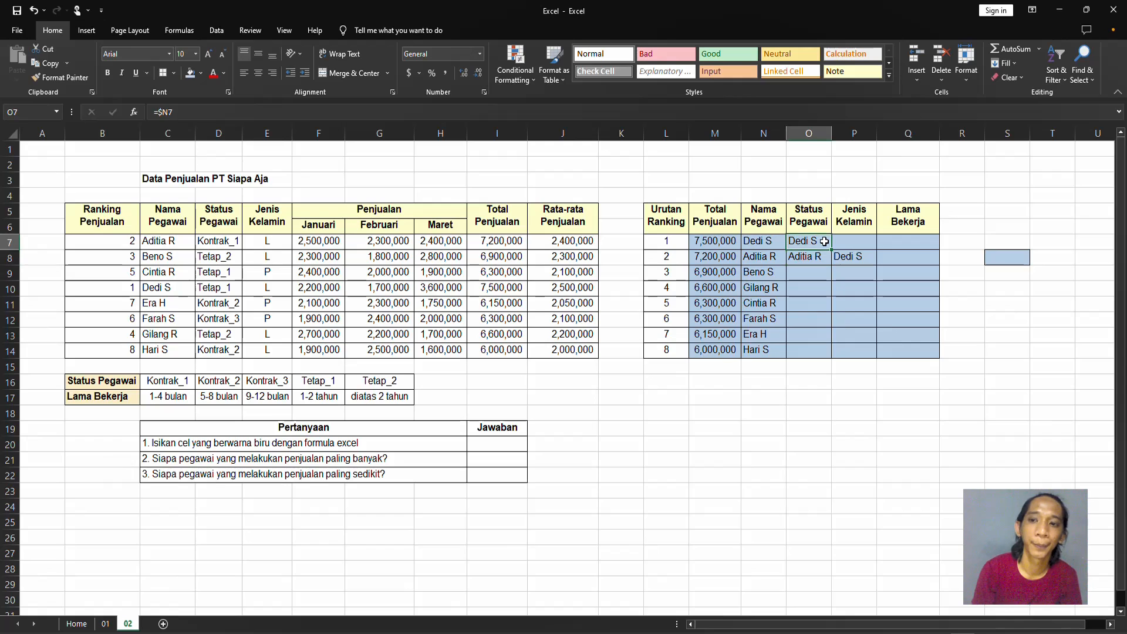
Clear the practice reference formulas from O7:P8.
key(Right)
key(Down)
key(Left)
key(shift+Right)
key(shift+Up)
key(shift+Left)
key(shift+Right)
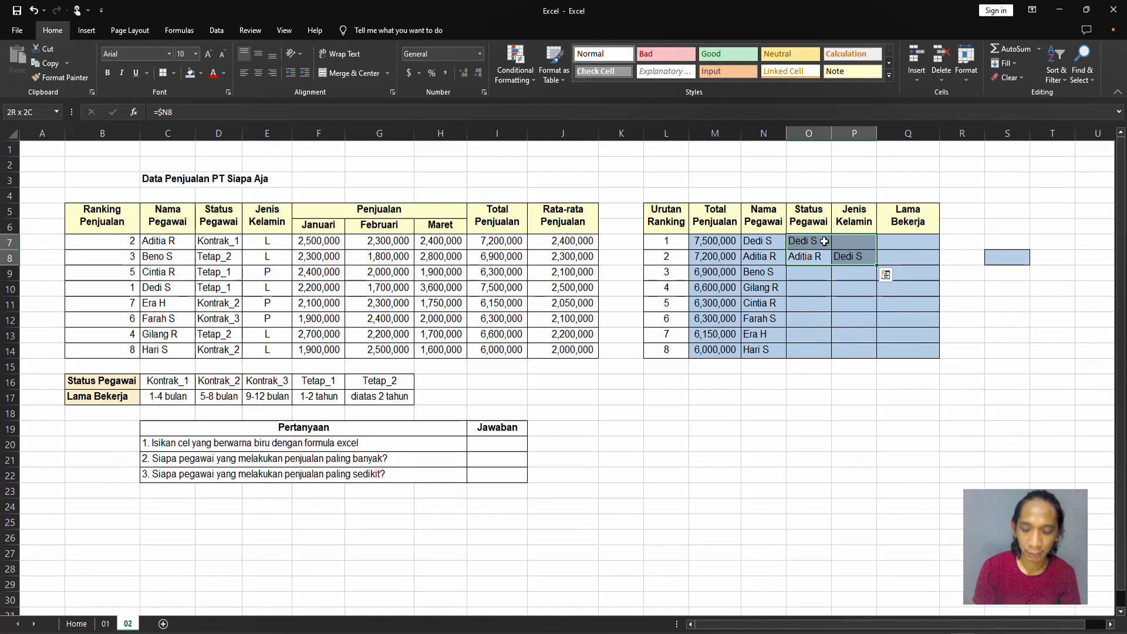
key(Delete)
Remove the leftover blue fill from cell S8 outside the table.
click(1007, 241)
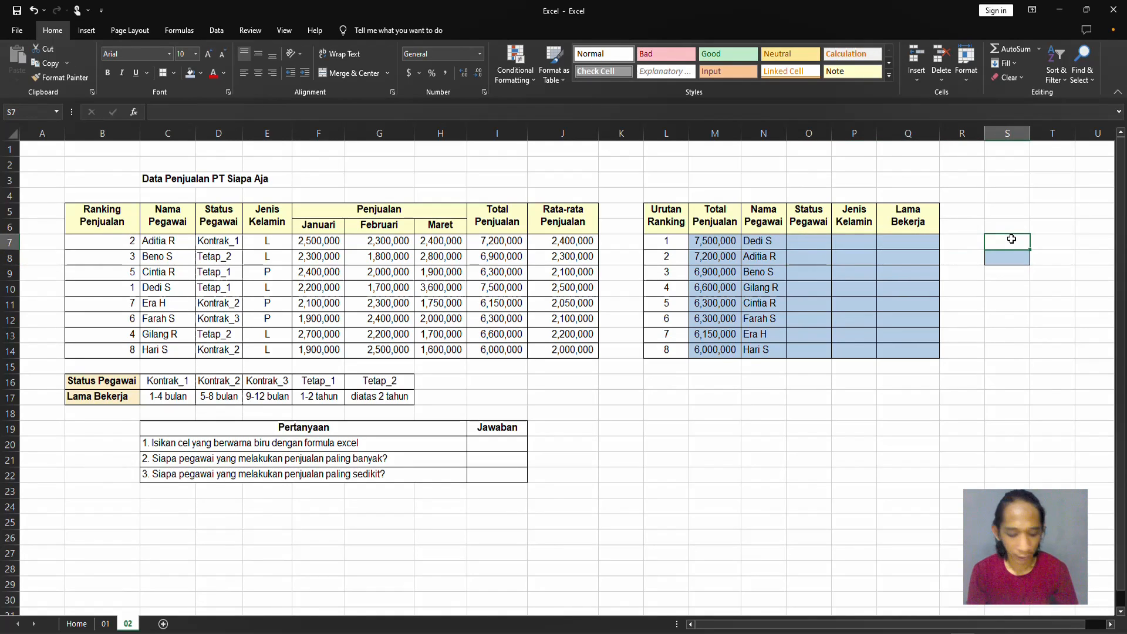
key(Down)
key(Left)
Lock only the row of the lookup value in M7, making the formula =VLOOKUP(L$7,$B$7:$J$14,8,0).
key(Left)
key(Left)
key(Left)
key(Left)
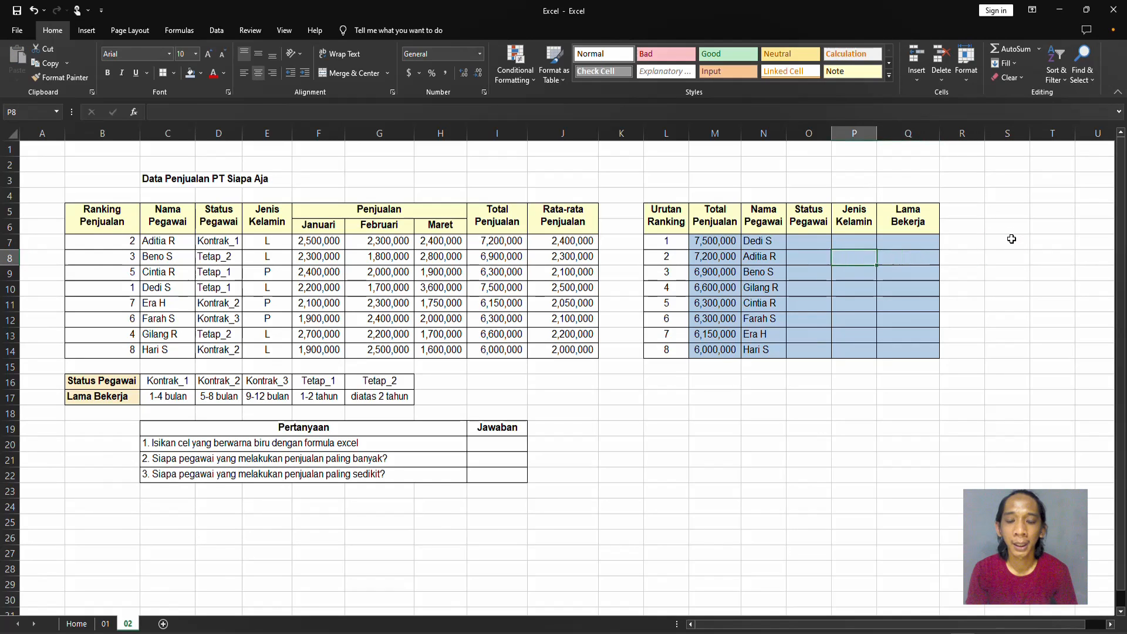
key(Up)
key(Left)
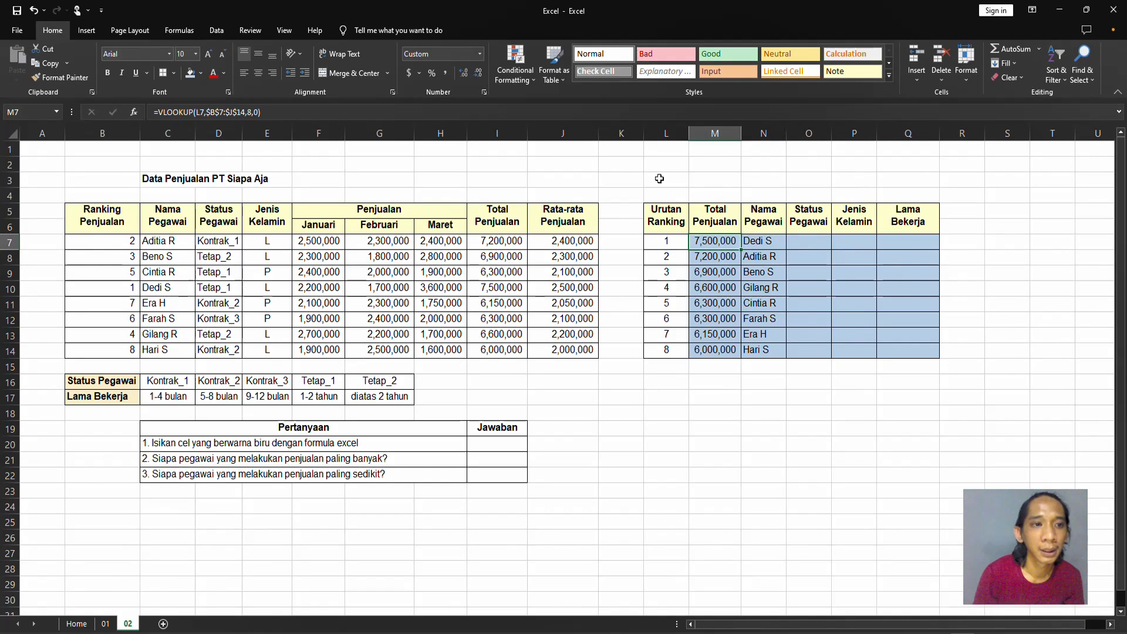
click(204, 112)
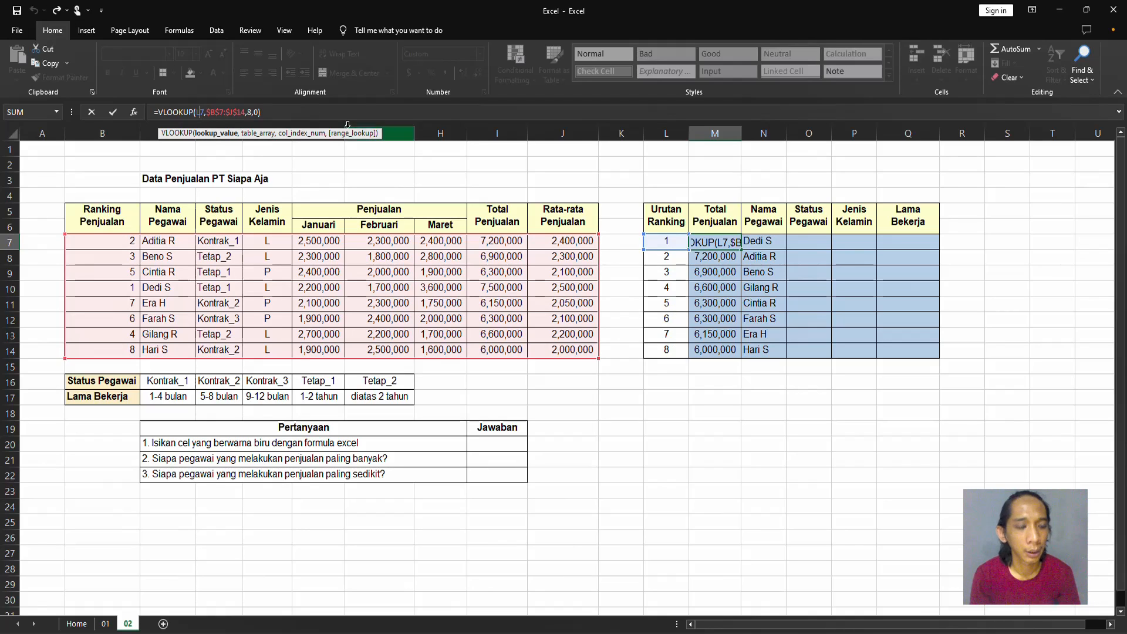
key(F4)
key(F4)
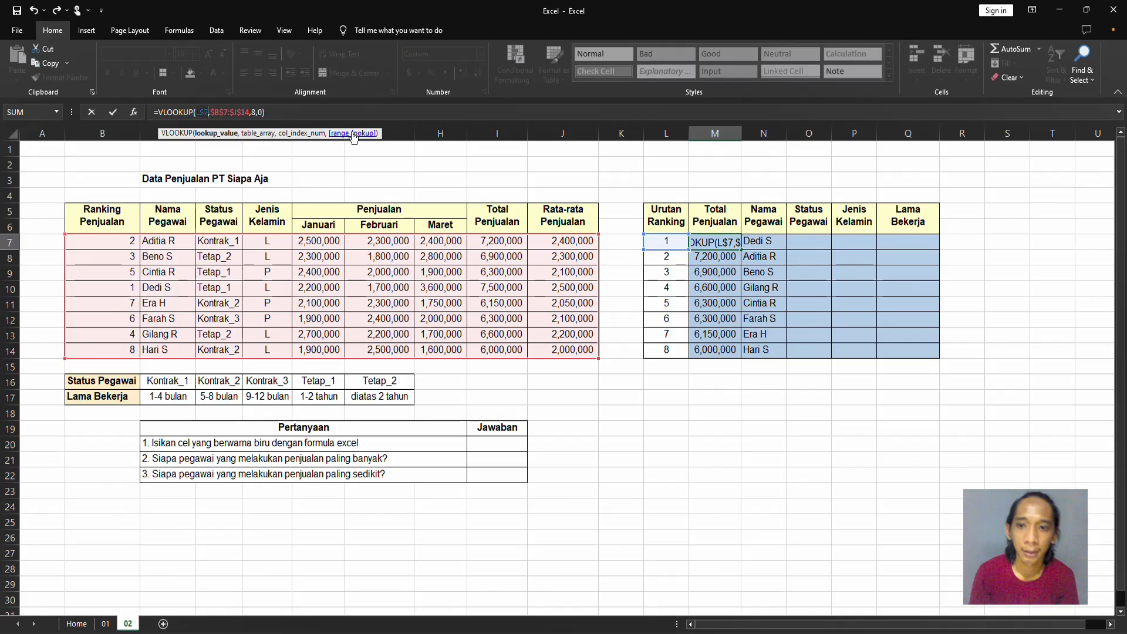
key(Return)
key(Up)
key(ctrl+c)
key(Down)
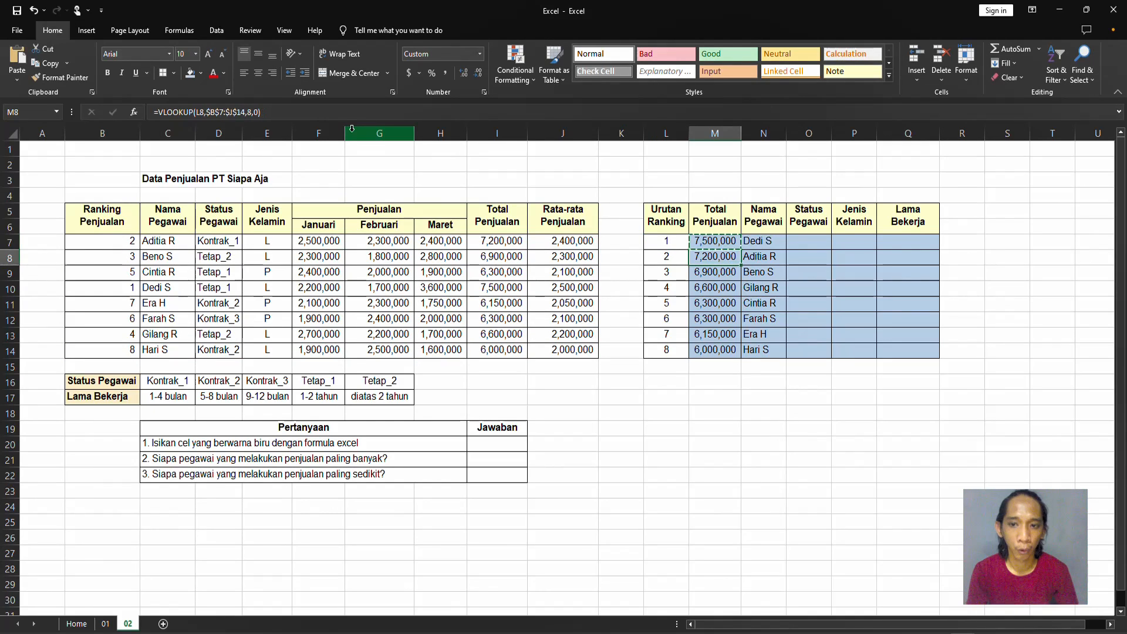
key(ctrl+shift+Down)
key(ctrl+v)
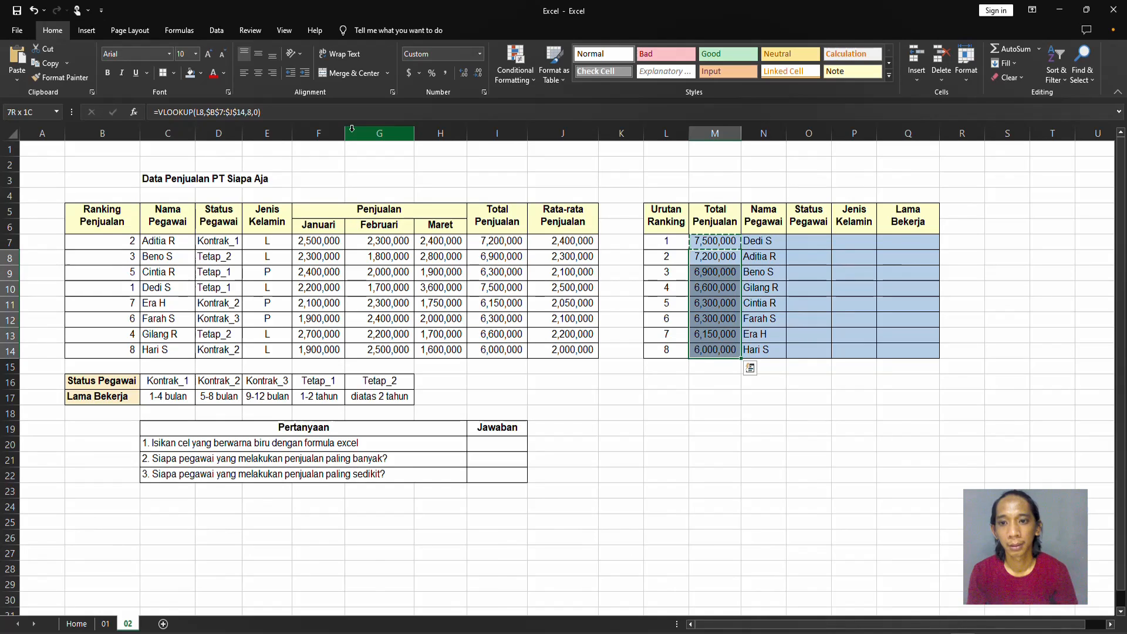
key(Escape)
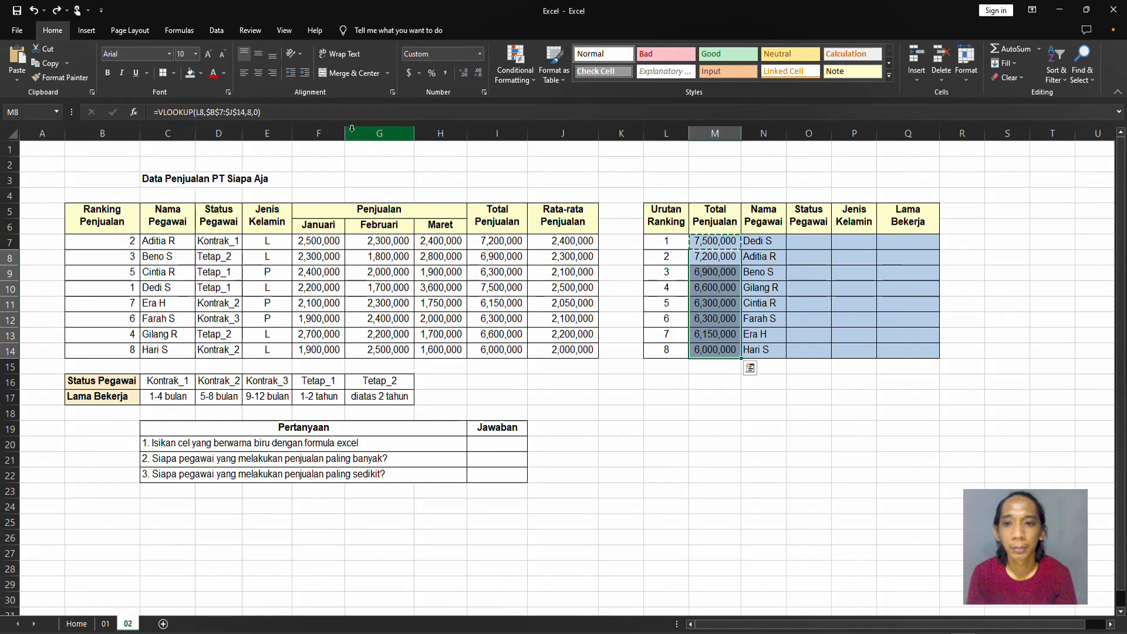
key(Up)
key(Down)
key(Up)
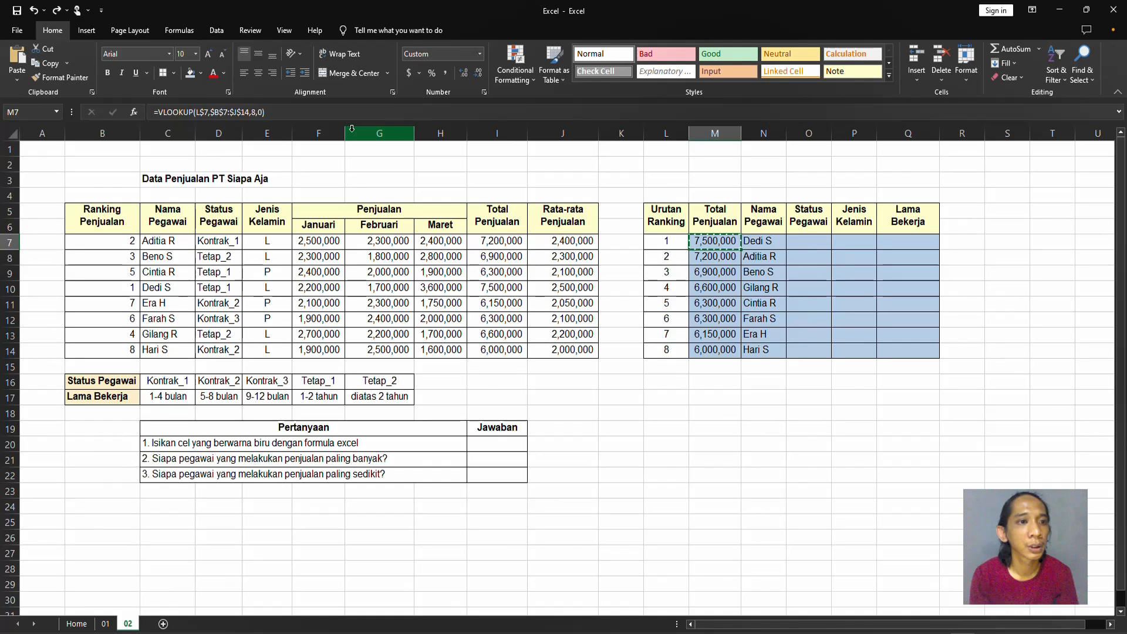
Lock only the column of the lookup value in M7, making the formula =VLOOKUP($L7,$B$7:$J$14,8,0).
click(205, 112)
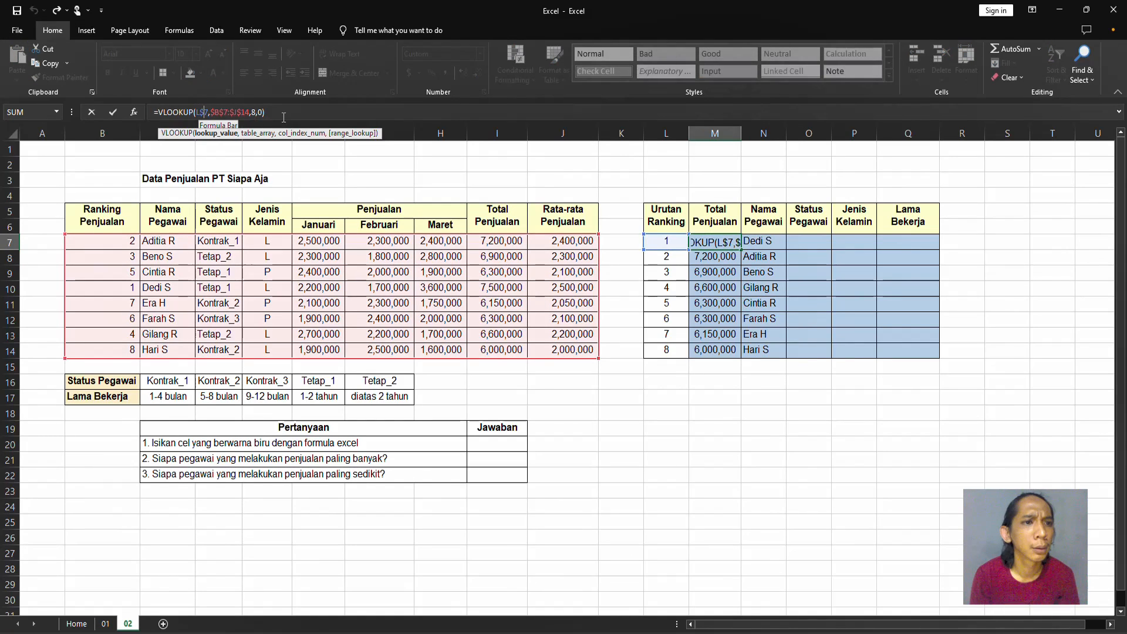
key(BackSpace)
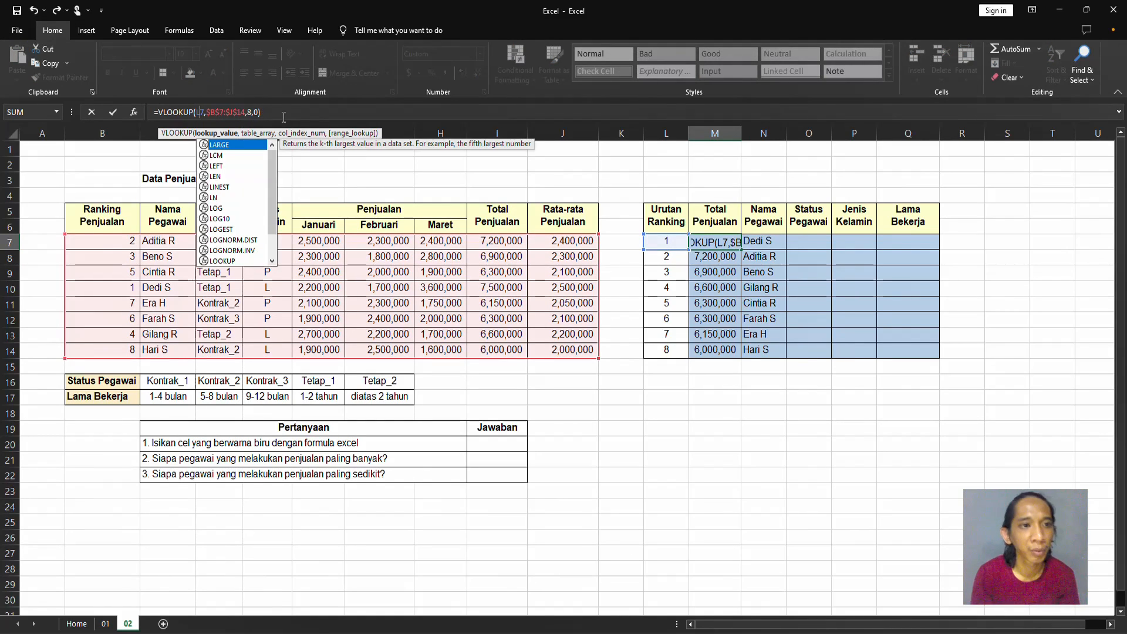
key(F4)
key(F4)
key(F4)
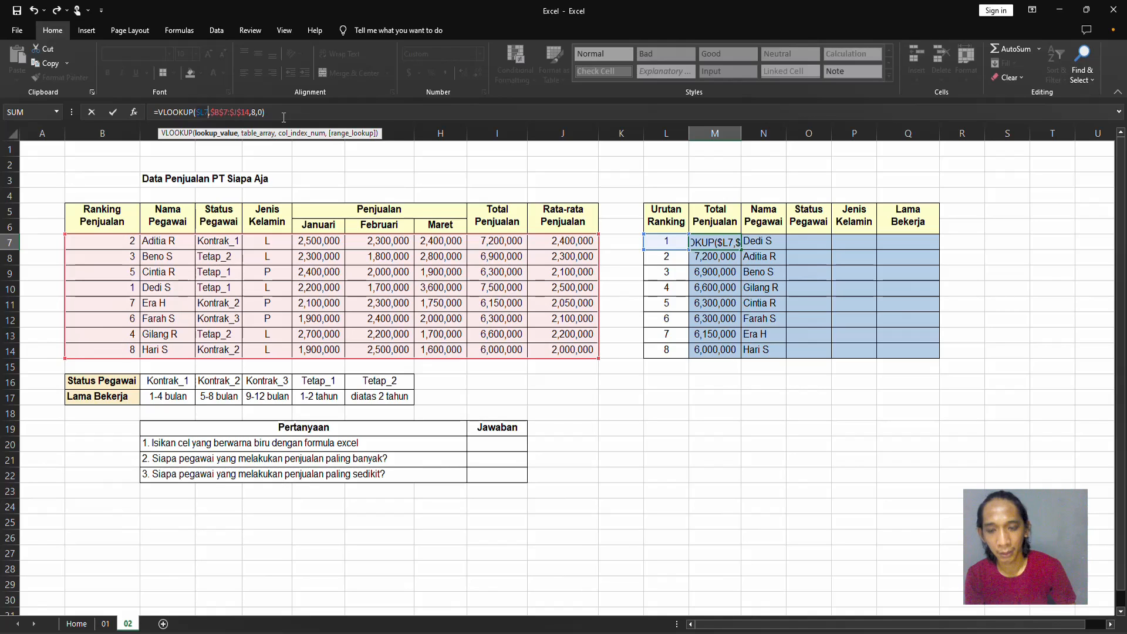
key(ctrl+Return)
Copy the column-locked VLOOKUP formula from M7 into N7 and autofit the width of column N.
key(ctrl+c)
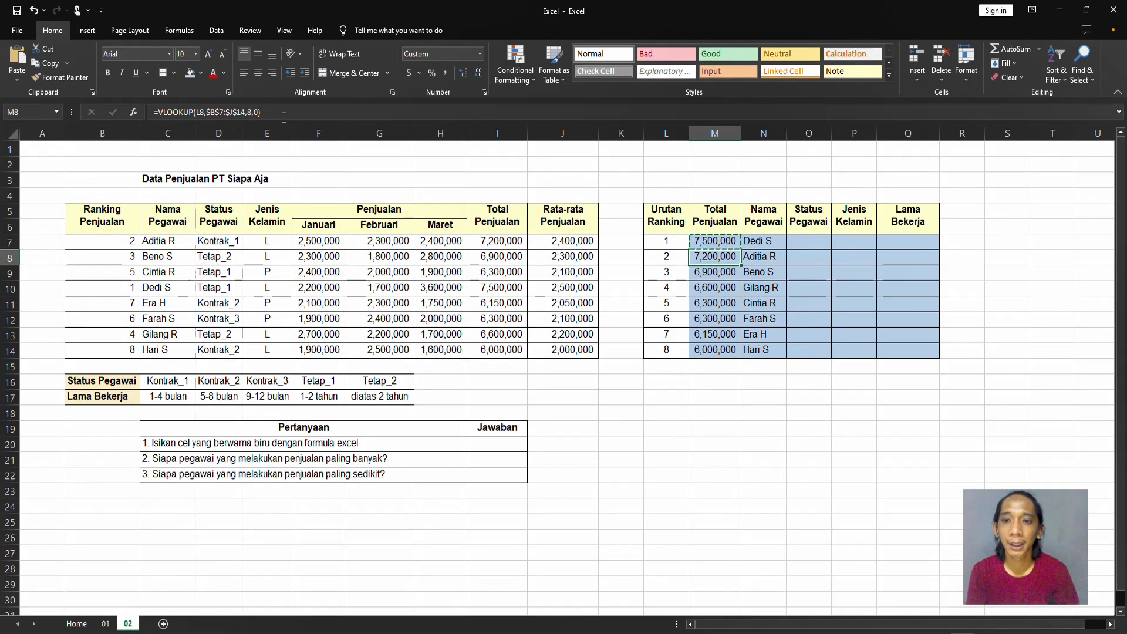
key(ctrl+shift+Down)
key(shift+Up)
key(shift+Up)
key(shift+Up)
key(shift+Up)
key(shift+Up)
key(Right)
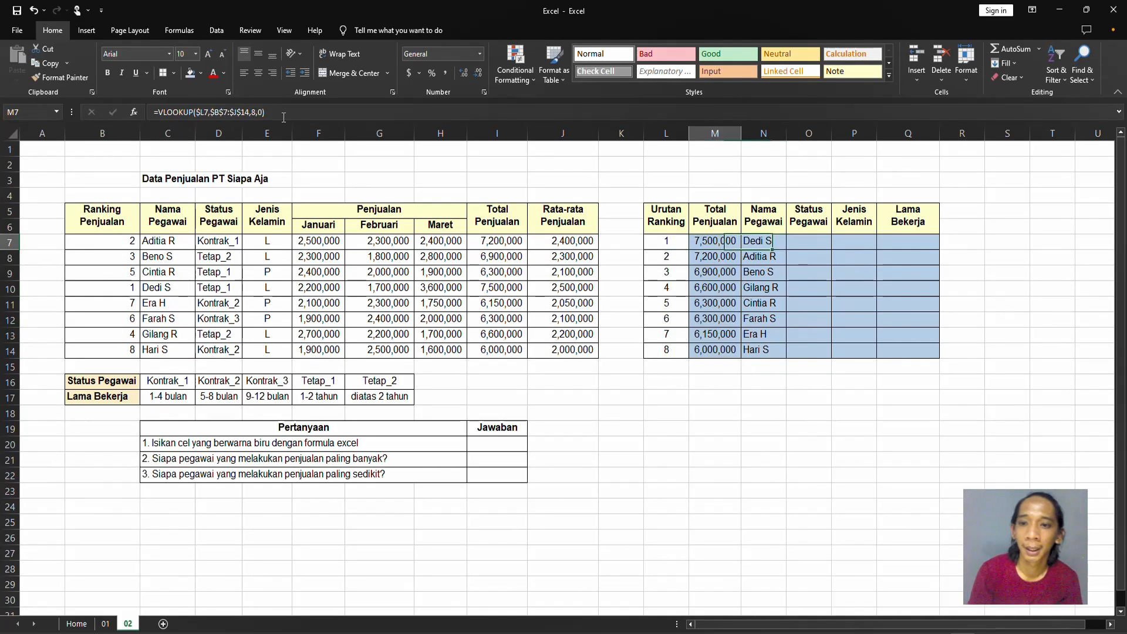
key(Return)
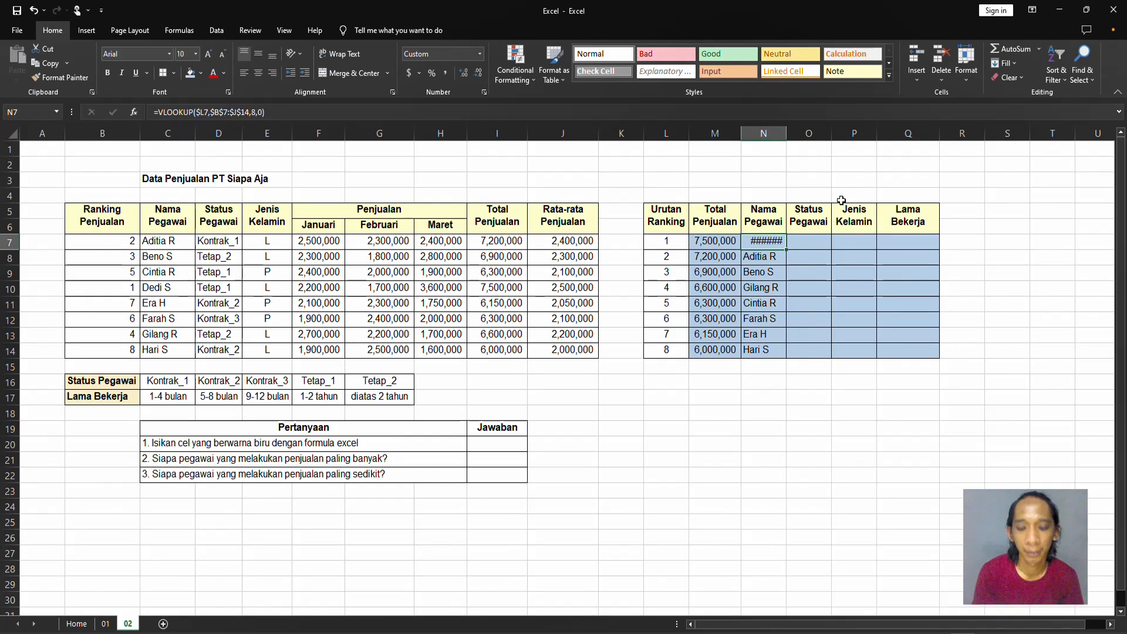
key(alt+h)
key(o)
key(i)
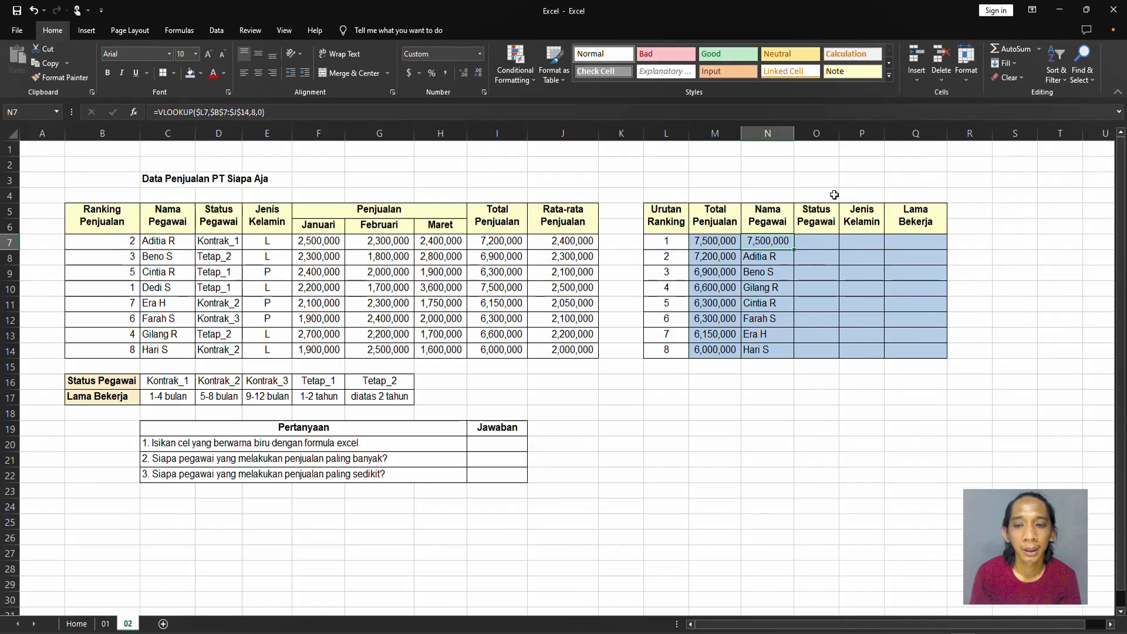
Change the column index number of the N7 VLOOKUP formula to 2 for Nama Pegawai.
click(256, 112)
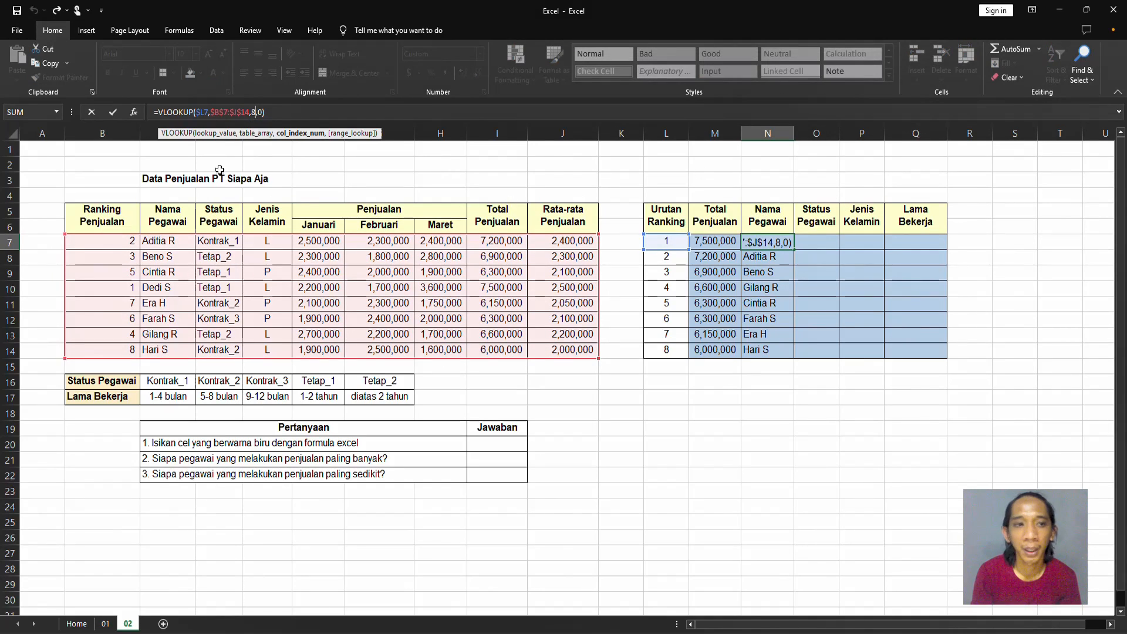
key(BackSpace)
text(2)
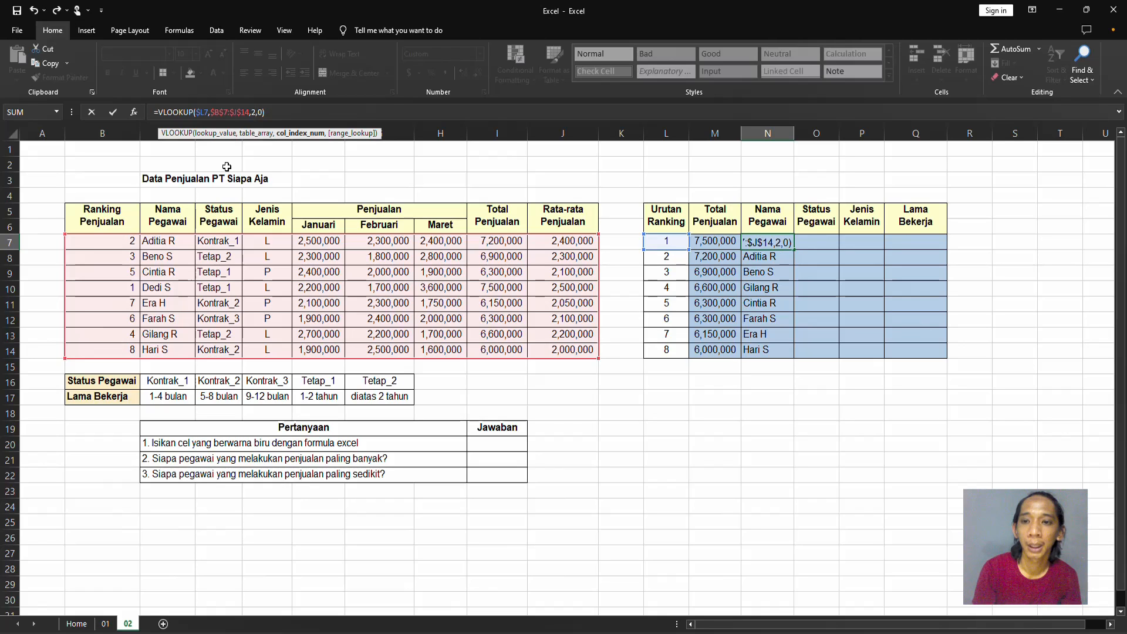
key(Return)
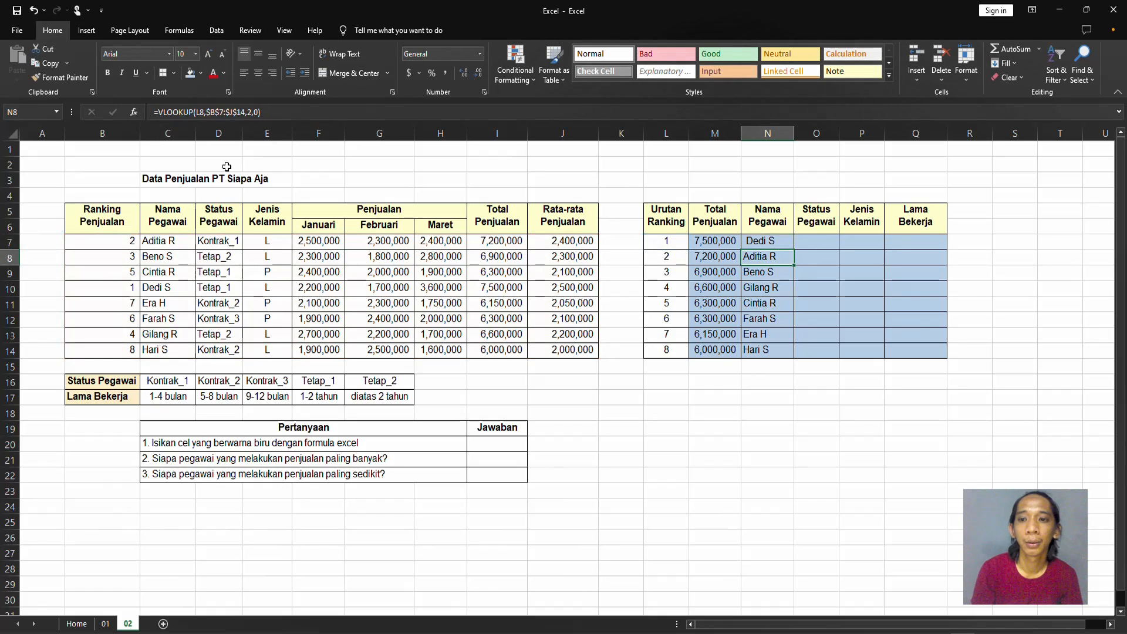
Copy the N7 formula down to N8:N14 in the Nama Pegawai column.
click(746, 242)
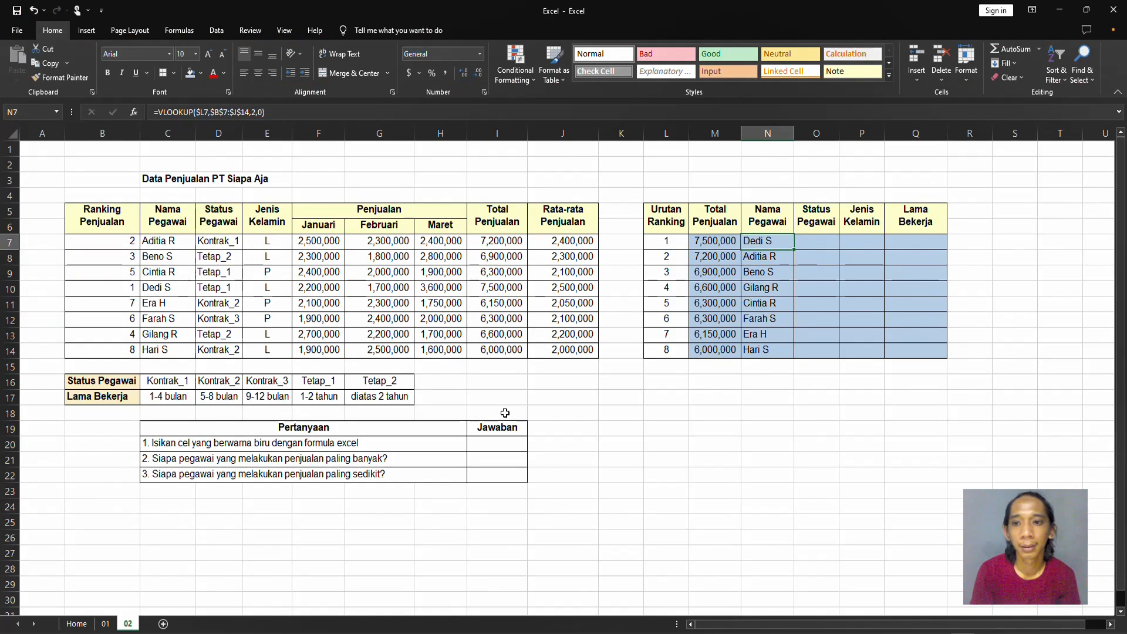
key(ctrl+c)
key(Down)
key(shift+Down)
key(shift+Down)
key(shift+Down)
key(shift+Down)
key(shift+Down)
key(shift+Down)
key(ctrl+v)
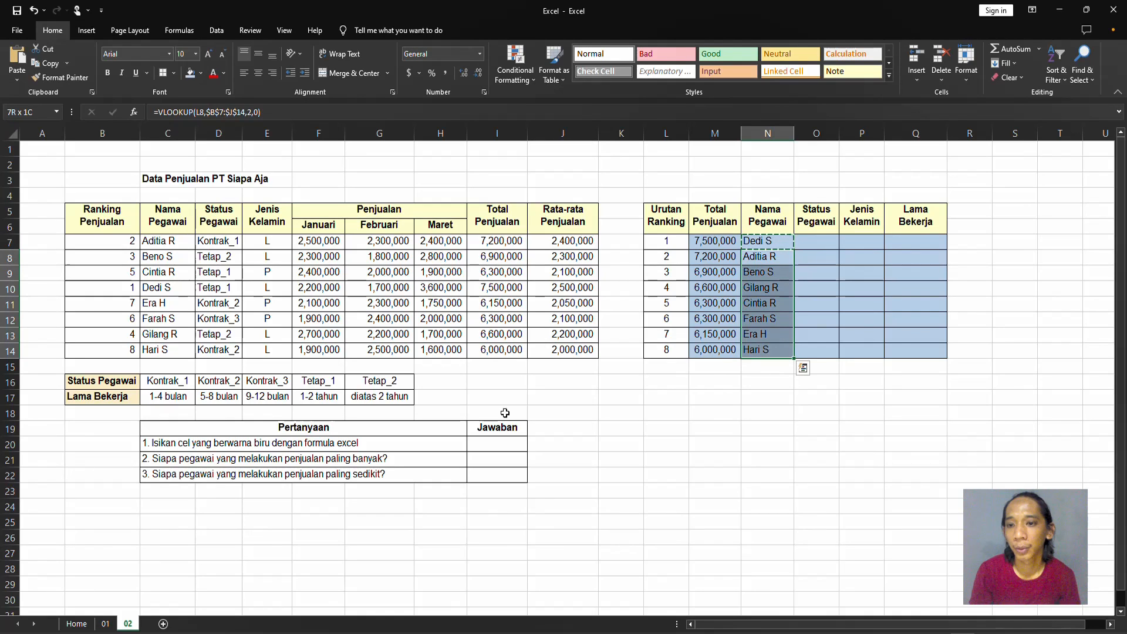
Copy the N7 formula into O7:P14, filling the Status Pegawai and Jenis Kelamin columns.
key(Up)
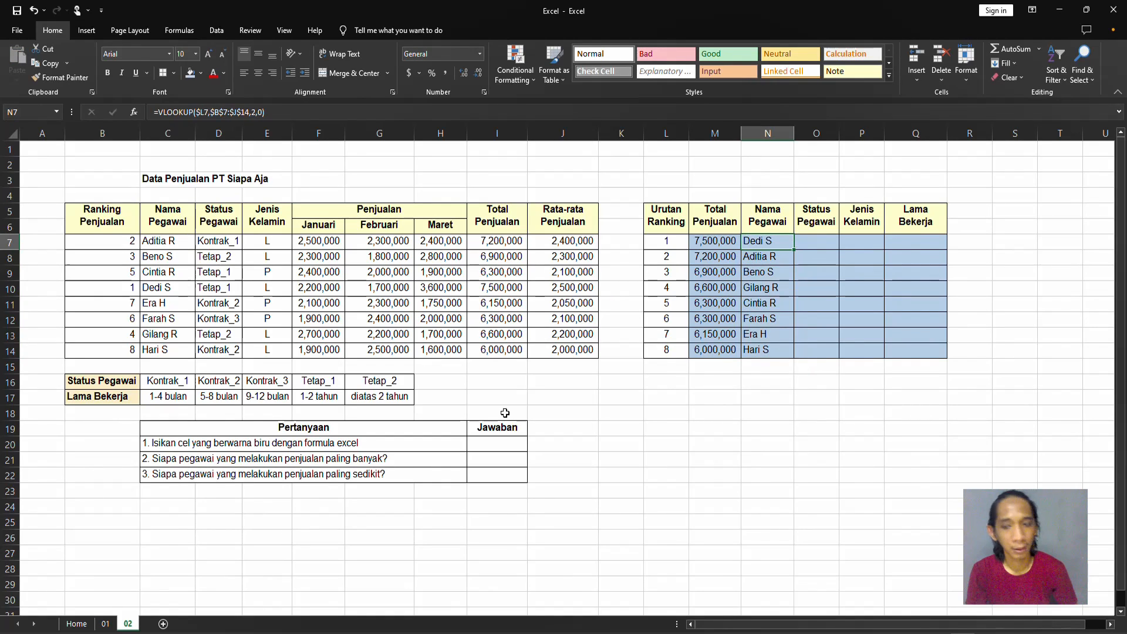
key(Right)
key(shift+Right)
key(shift+Down)
key(shift+Down)
key(shift+Down)
key(shift+Down)
key(shift+Down)
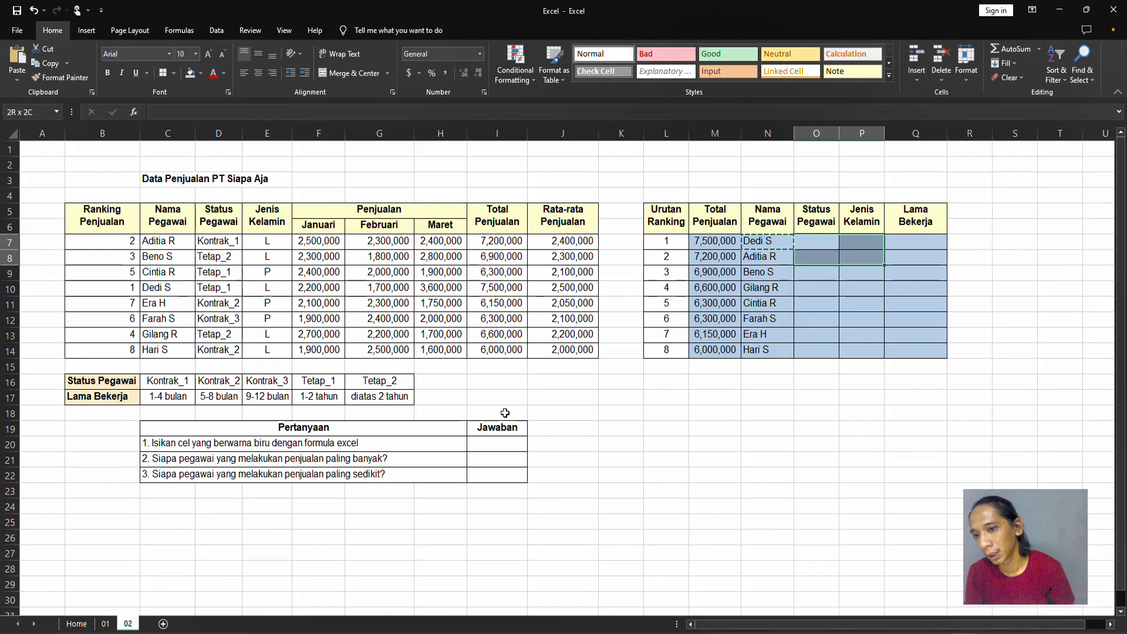
key(shift+Down)
key(shift+Down)
key(ctrl+v)
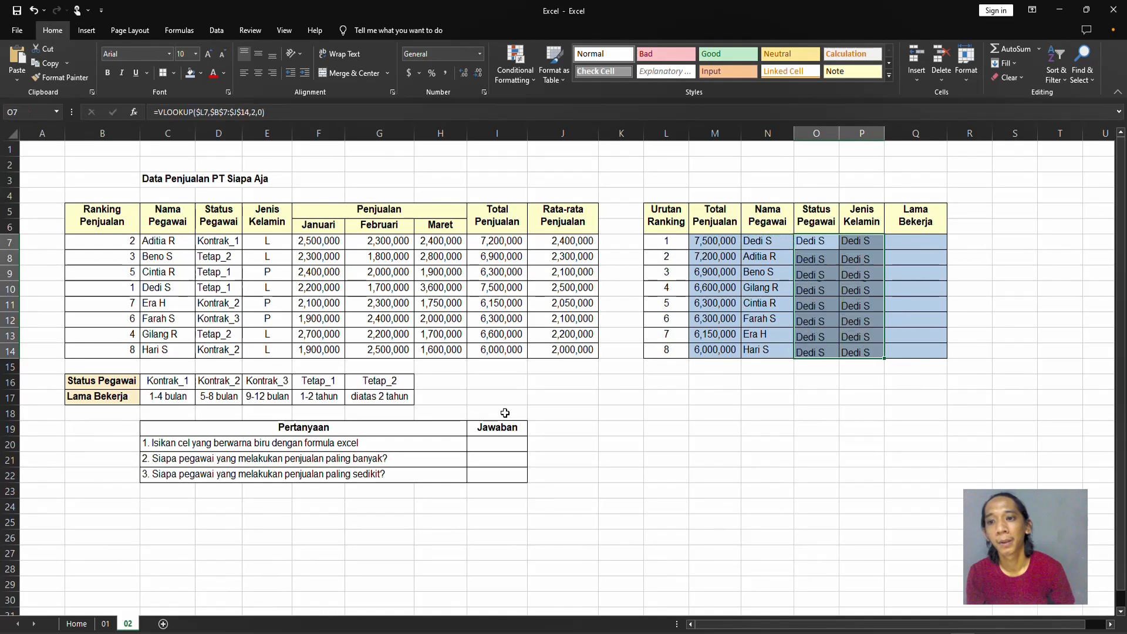
key(Up)
key(Left)
key(Down)
key(Right)
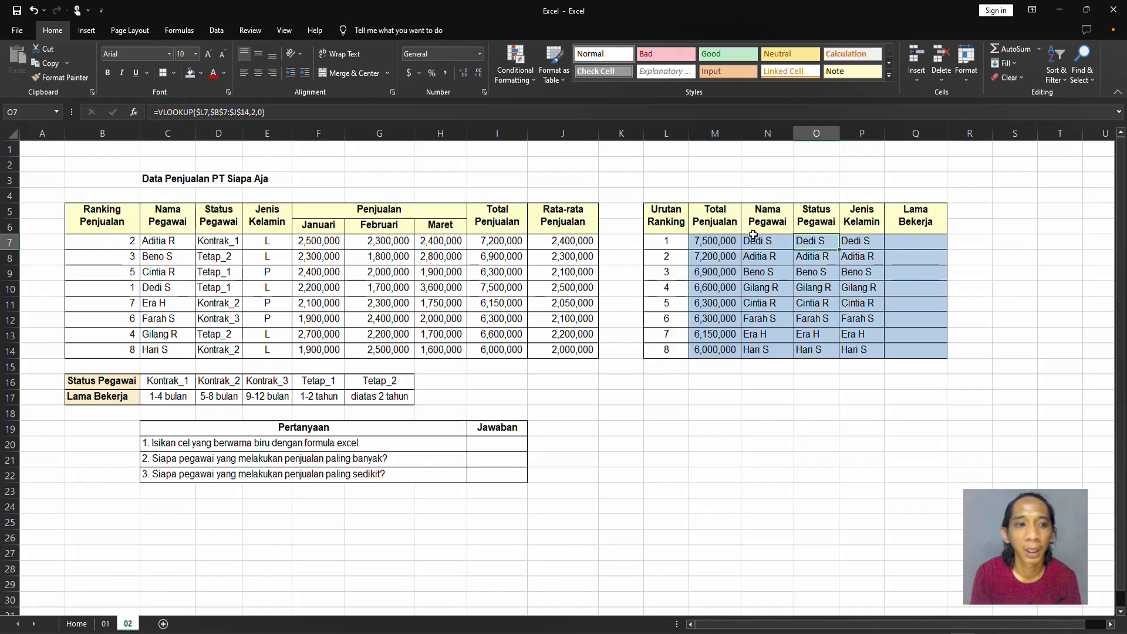
Change the column index number of the O7 VLOOKUP formula to 3 for Status Pegawai.
click(234, 244)
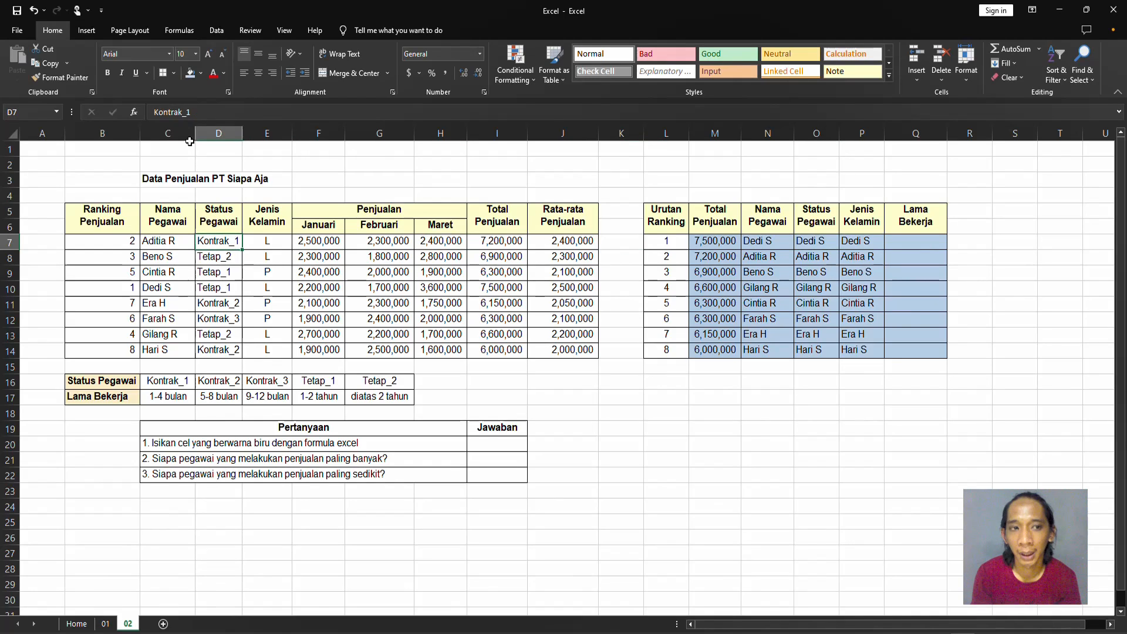
click(799, 243)
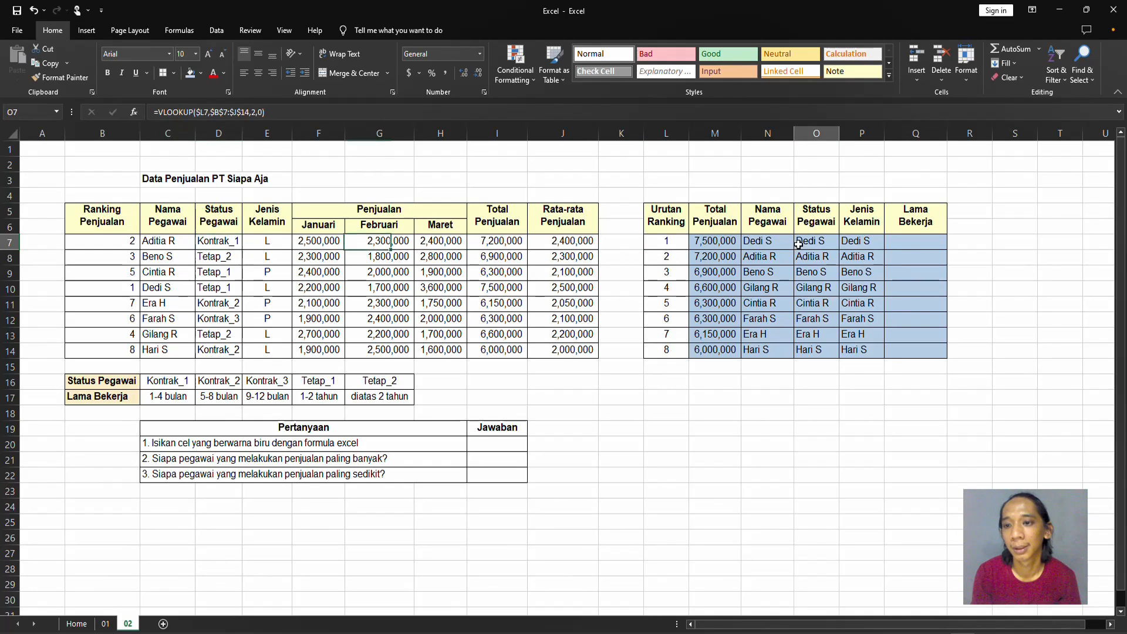
double_click(254, 113)
text(3)
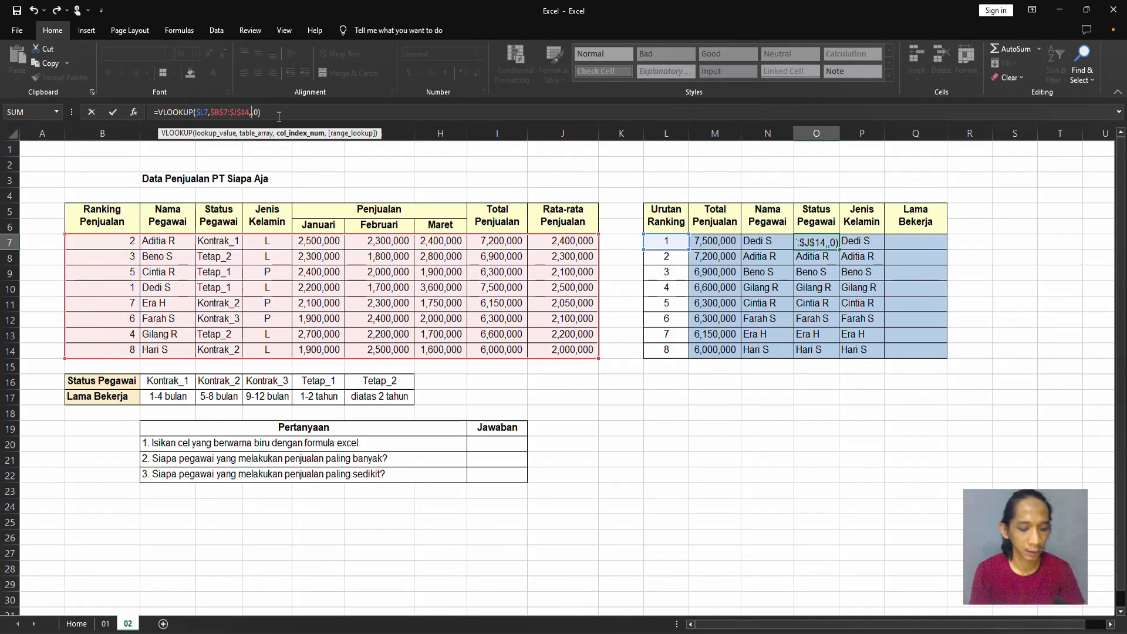
key(Return)
Copy the O7 formula down to O8:O14 in the Status Pegawai column.
key(Up)
key(ctrl+c)
key(Down)
key(ctrl+shift+Down)
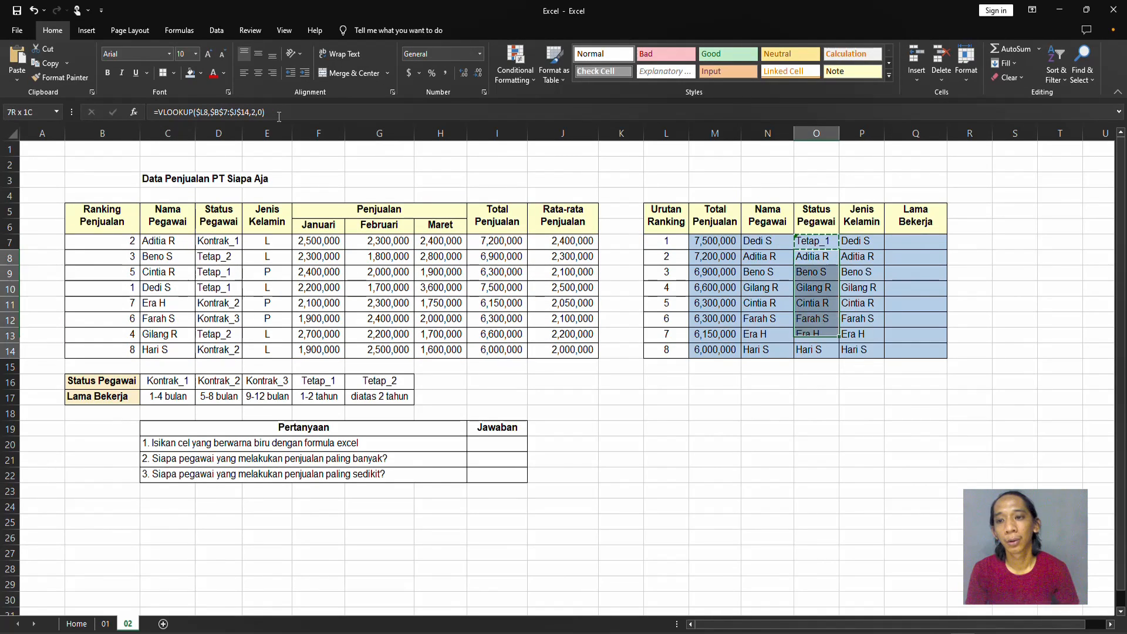
key(Return)
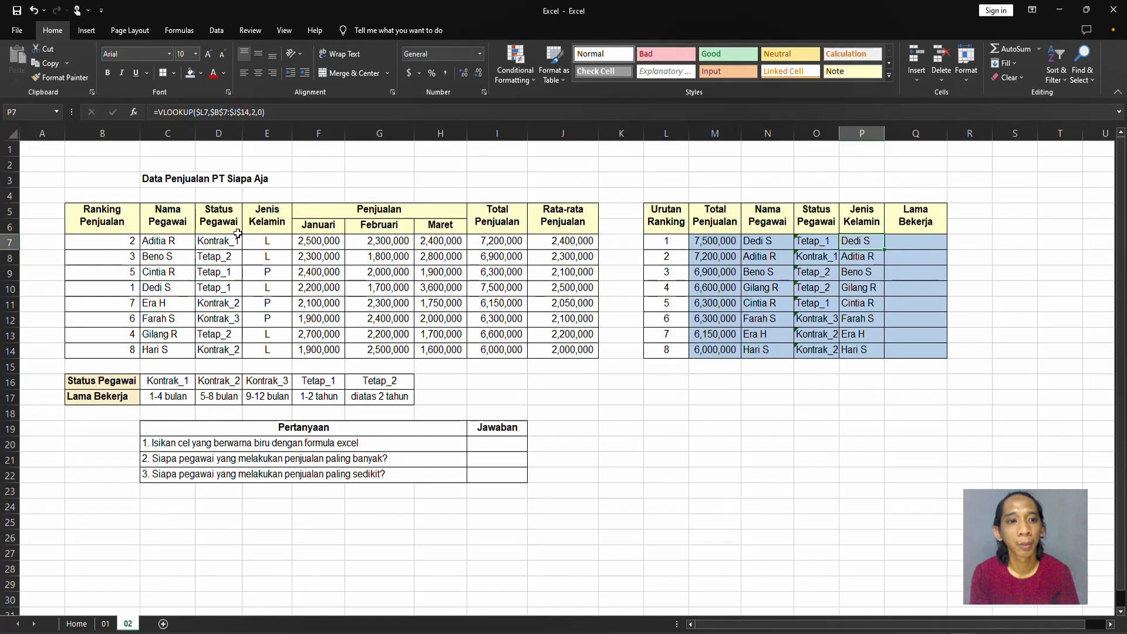
Change the column index number of the P7 VLOOKUP formula to 4 for Jenis Kelamin.
click(161, 228)
click(221, 222)
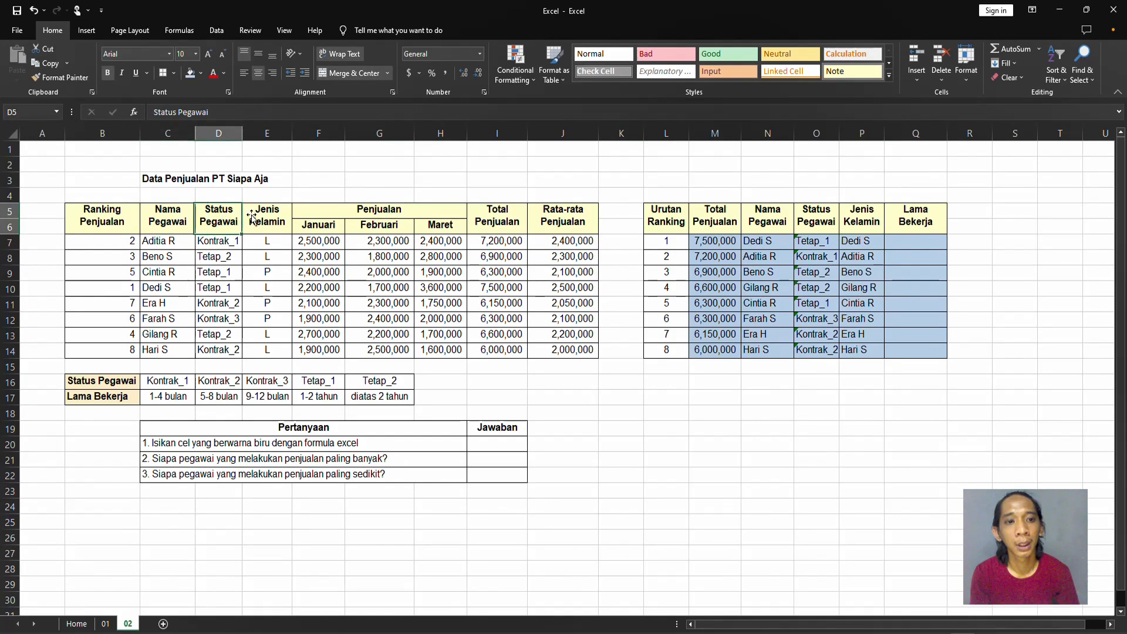
click(847, 241)
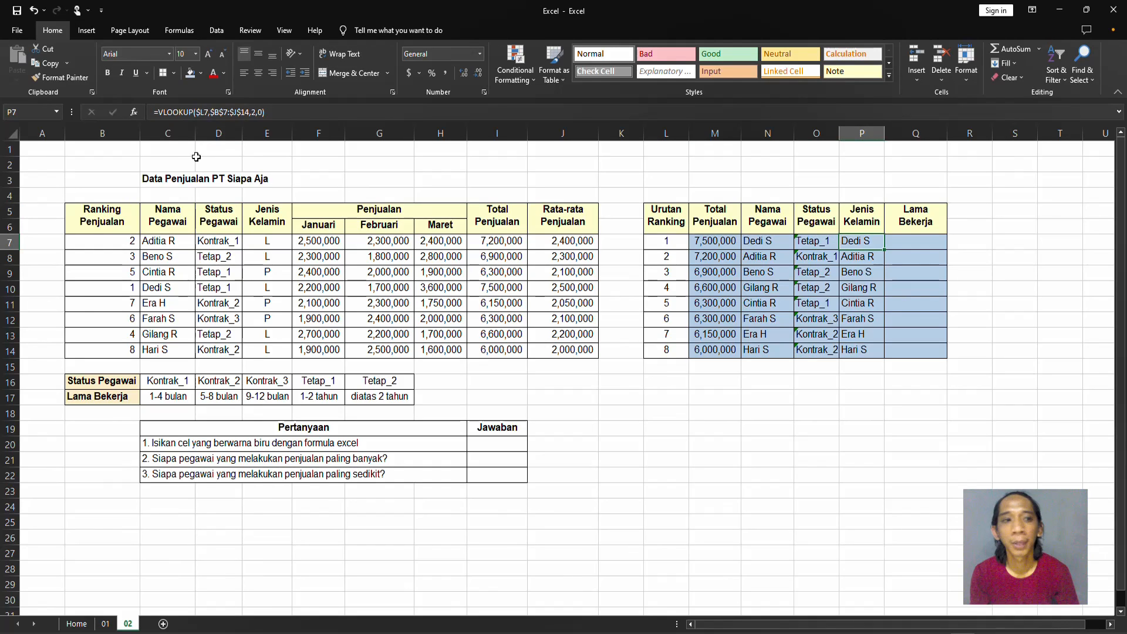
click(255, 112)
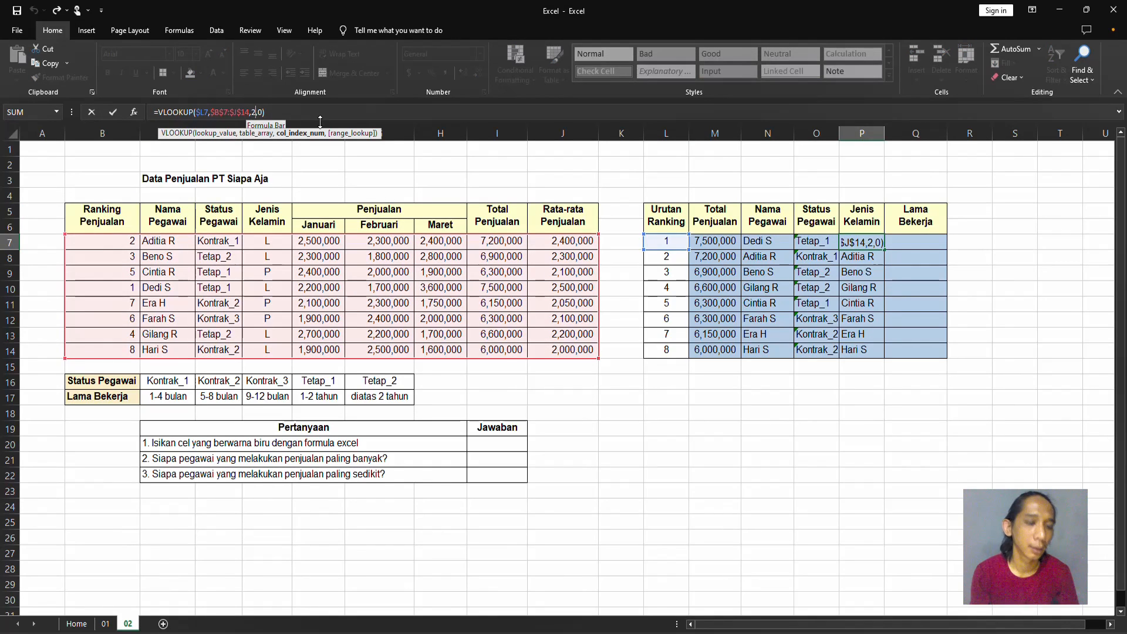
key(BackSpace)
text(4)
key(Return)
key(Up)
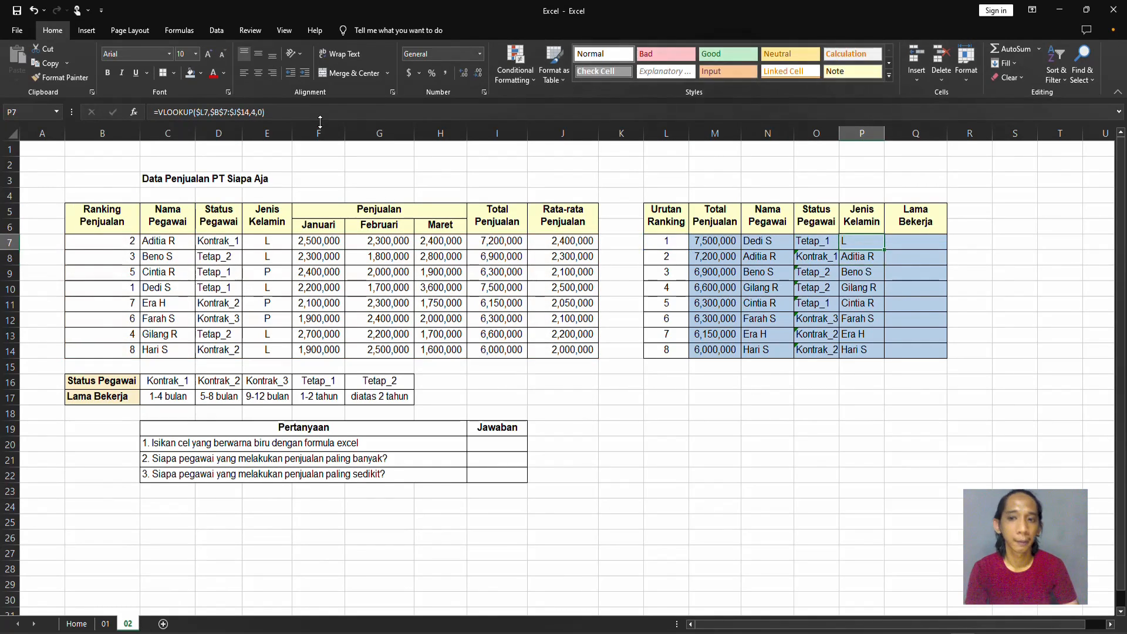
Copy the P7 formula down to P8:P14 in the Jenis Kelamin column.
key(ctrl+c)
key(Down)
key(ctrl+shift+Down)
key(Return)
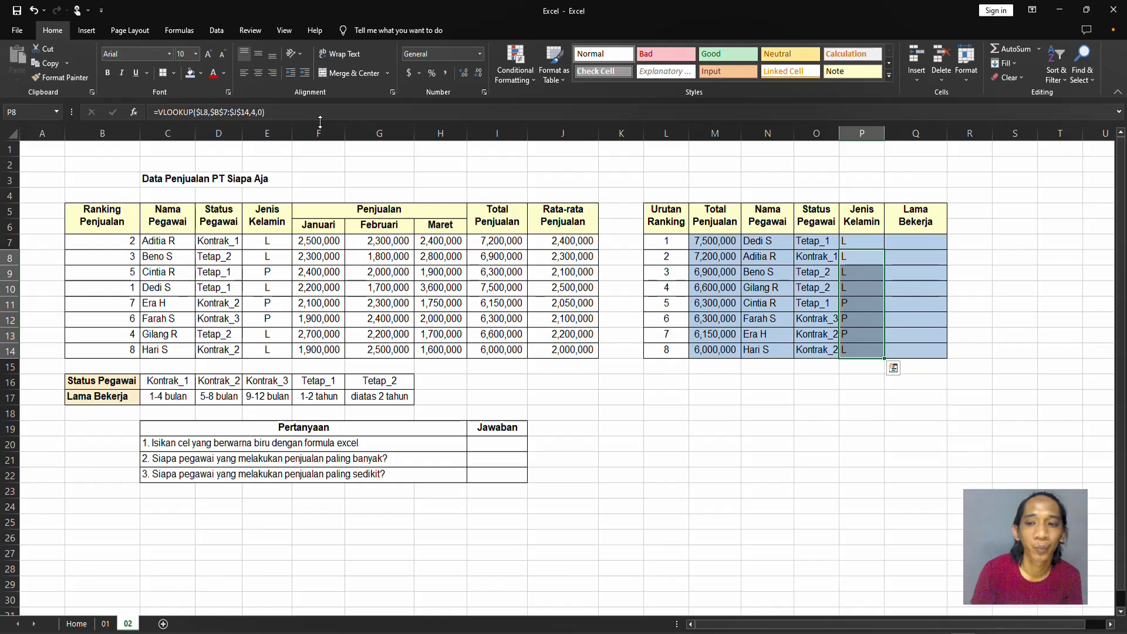
Start an HLOOKUP formula in Q7 under Lama Bekerja with O7 as the lookup value.
key(Up)
key(Right)
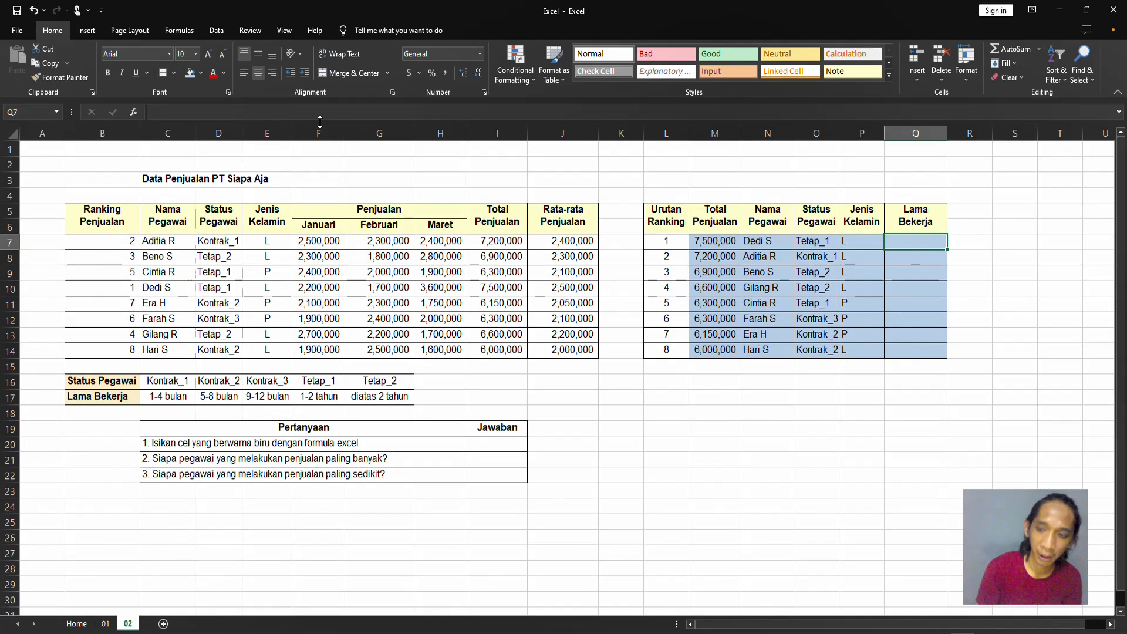
text(=)
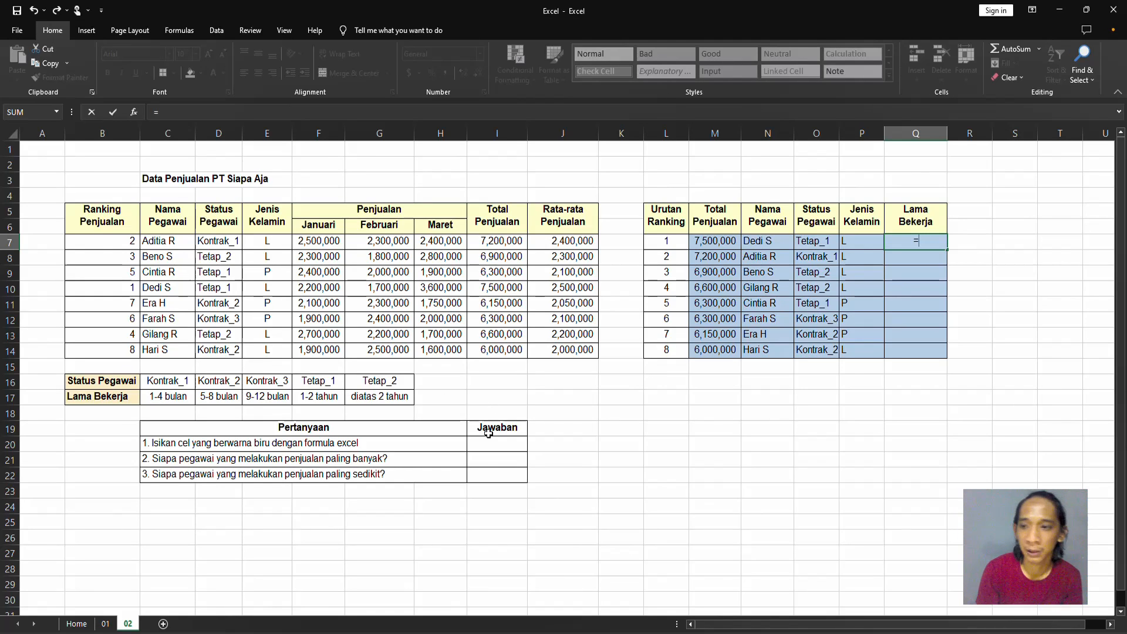
text(hlook)
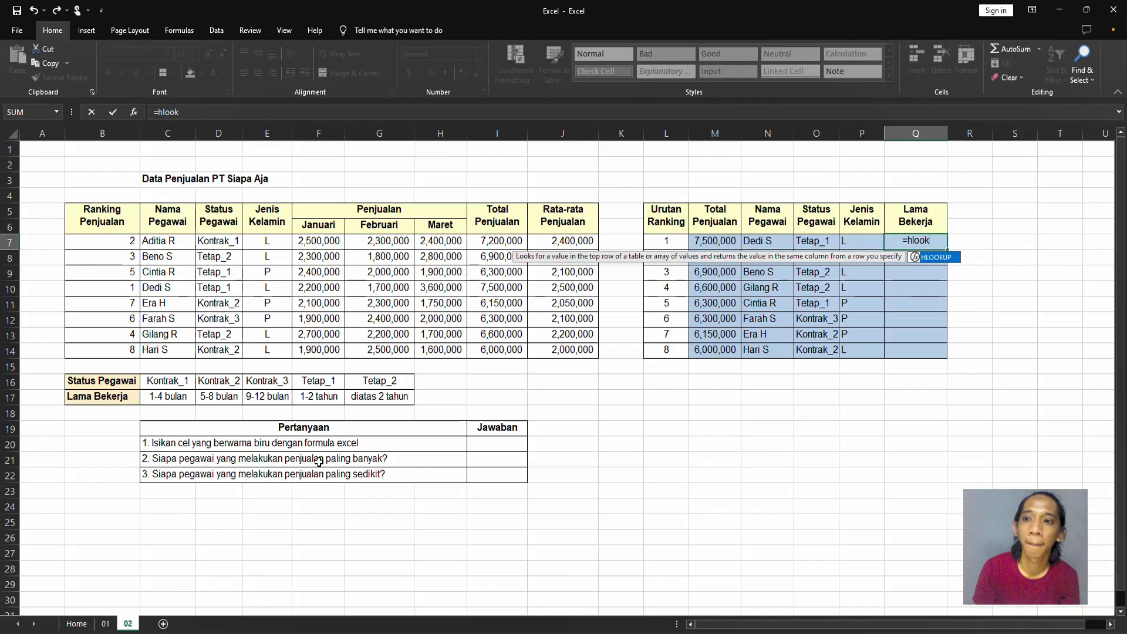
key(Tab)
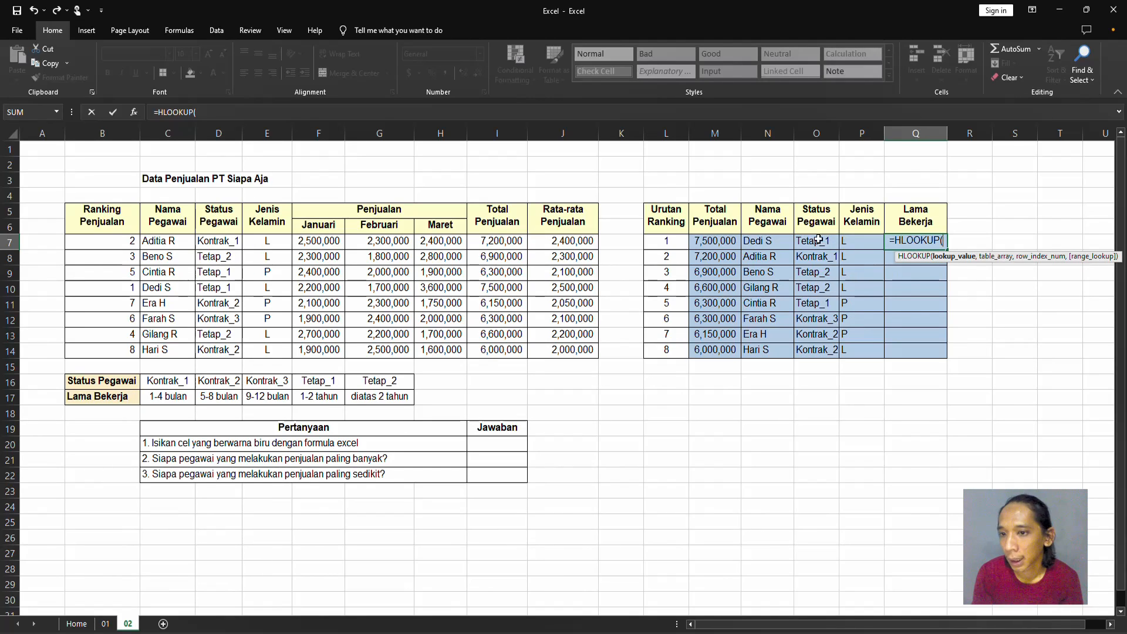
click(817, 221)
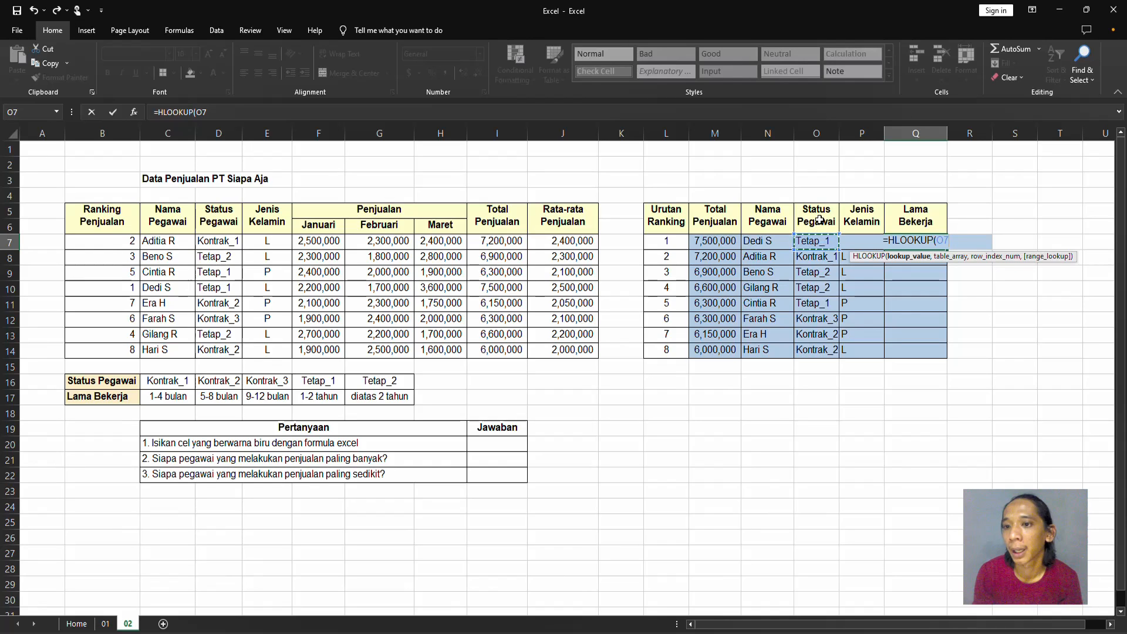
click(819, 242)
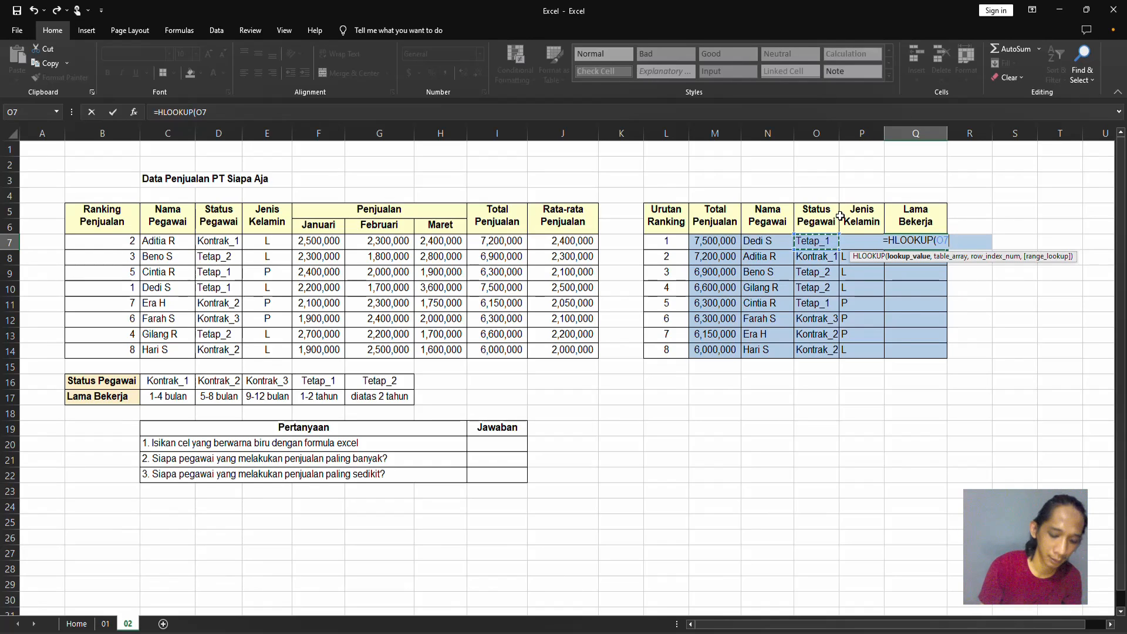
Enter the Status Pegawai and Lama Bekerja table as the HLOOKUP table array, referenced as B16:$G$17.
text(,)
key(Left)
key(Left)
key(Left)
key(Left)
key(Left)
key(Left)
key(Left)
key(Left)
key(Left)
key(Left)
key(Left)
key(Left)
key(Left)
key(Left)
key(Left)
key(Left)
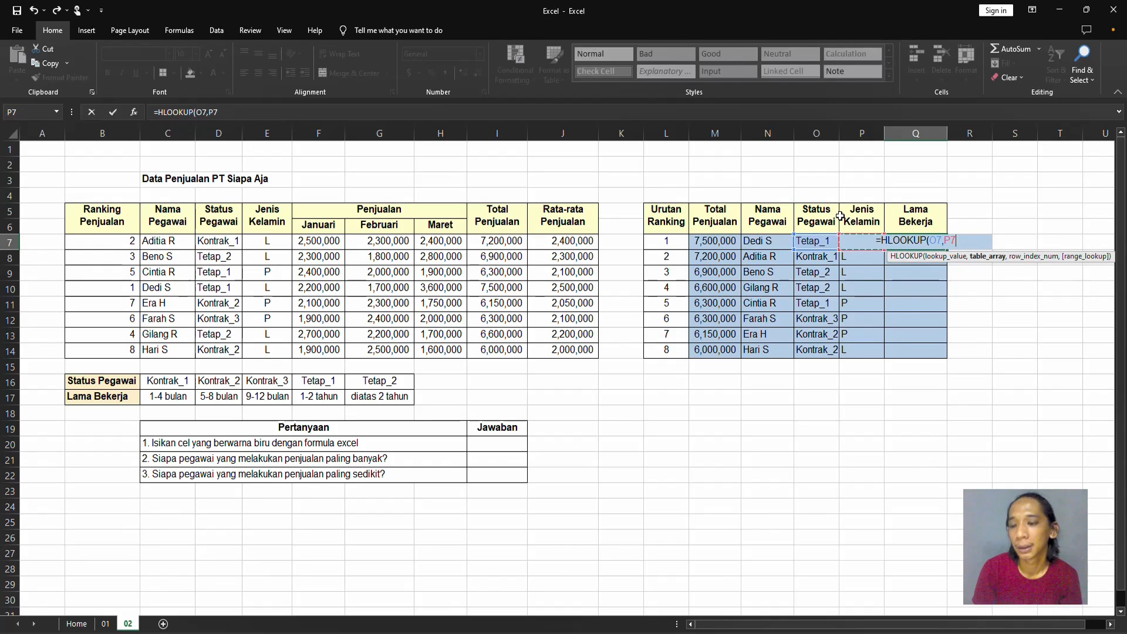
key(Down)
key(Down)
key(Down)
key(Down)
key(Down)
key(Down)
key(Down)
key(Down)
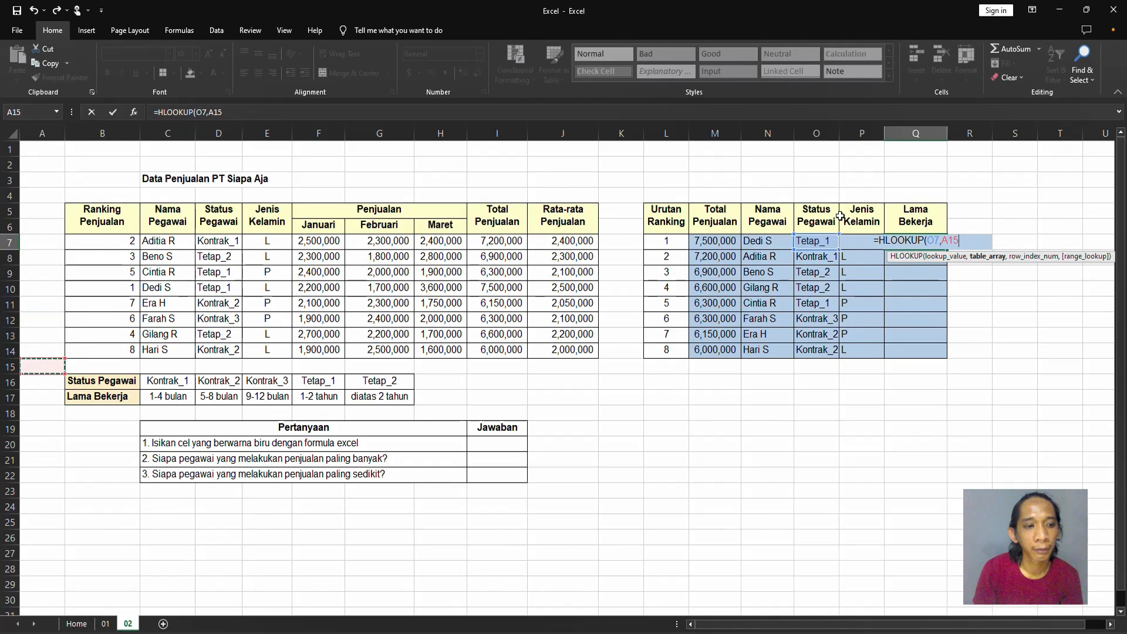
key(Right)
key(Down)
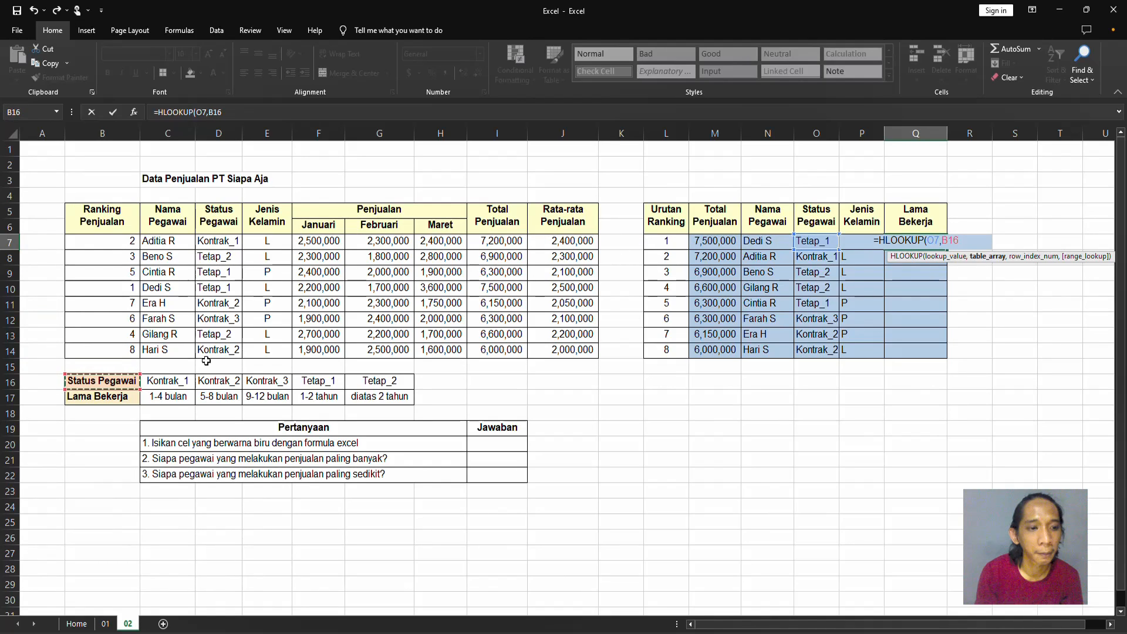
drag(94, 381, 405, 399)
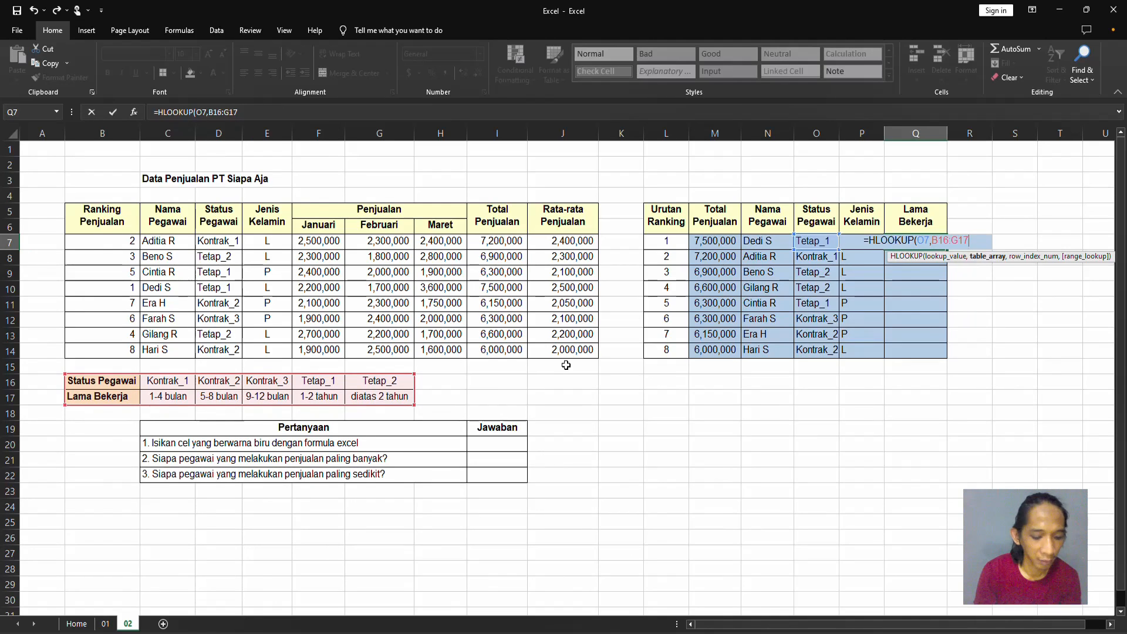
key(F4)
text(,)
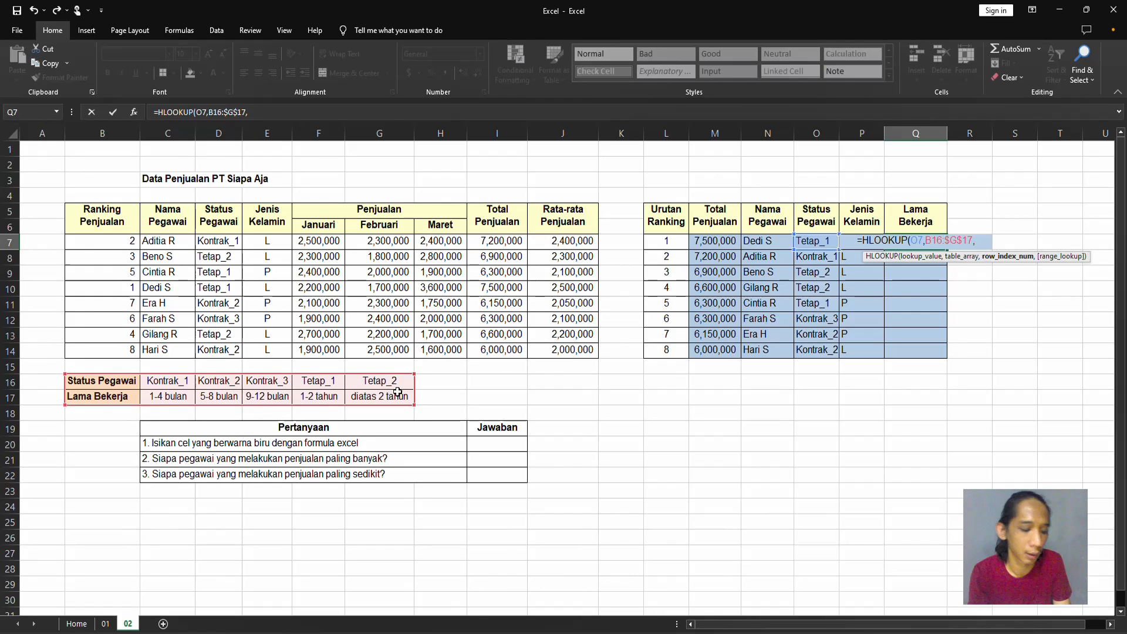
Complete the Q7 HLOOKUP formula with row index number 2 and range lookup 0.
text(2)
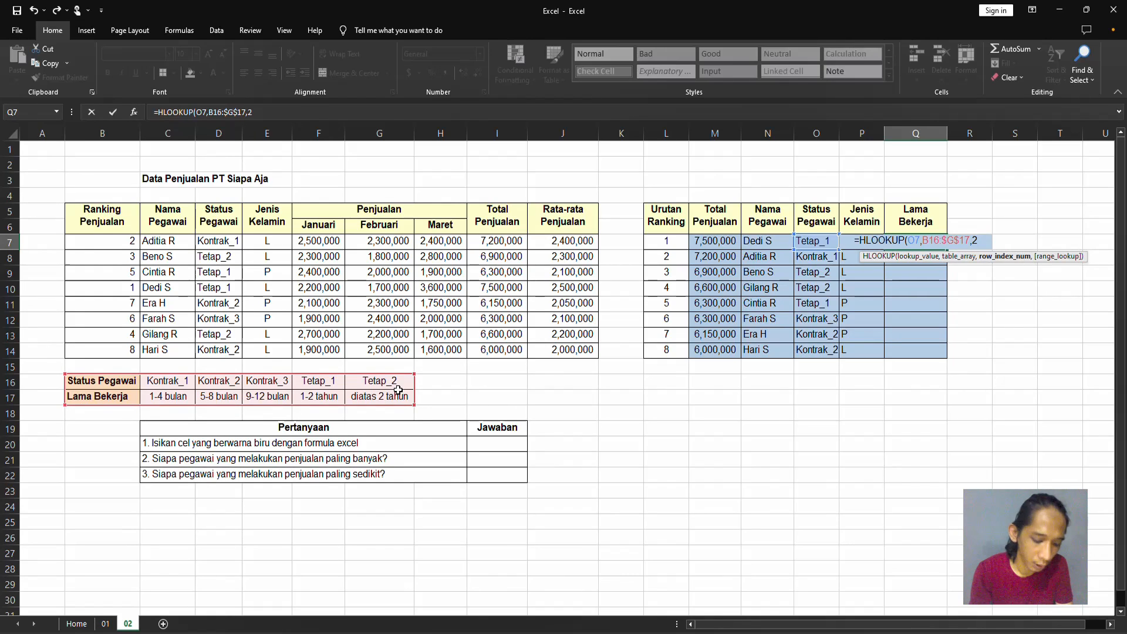
text(,0)
key(ctrl+Return)
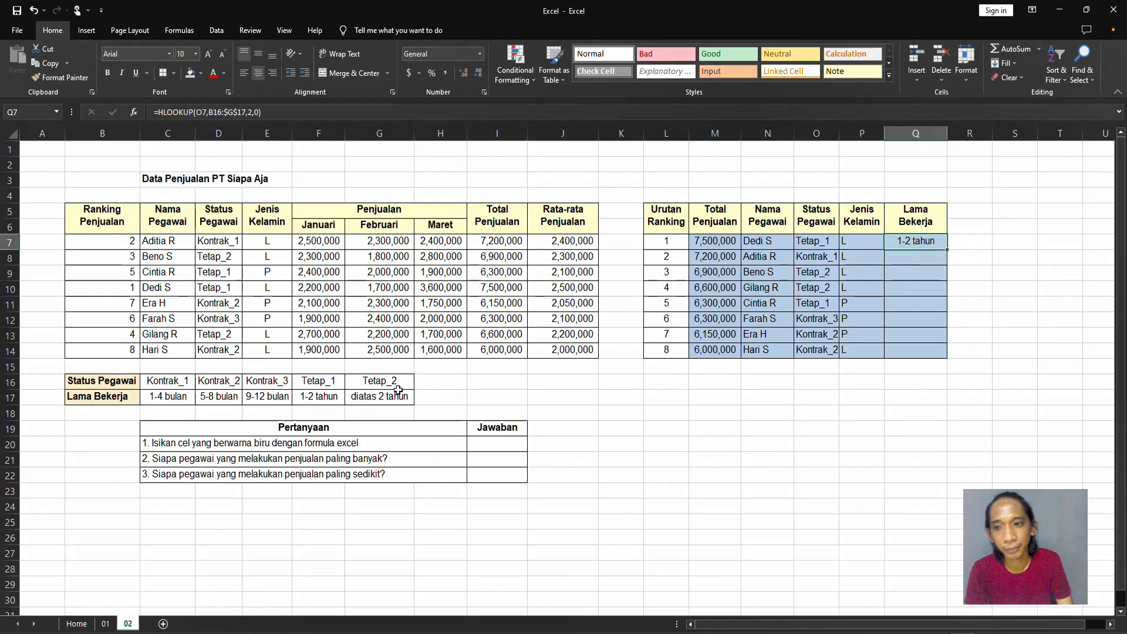
Try copying the Q7 formula down to Q8:Q14 in the Lama Bekerja column.
key(ctrl+c)
key(Left)
key(ctrl+Down)
key(Right)
key(ctrl+shift+Up)
key(shift+Down)
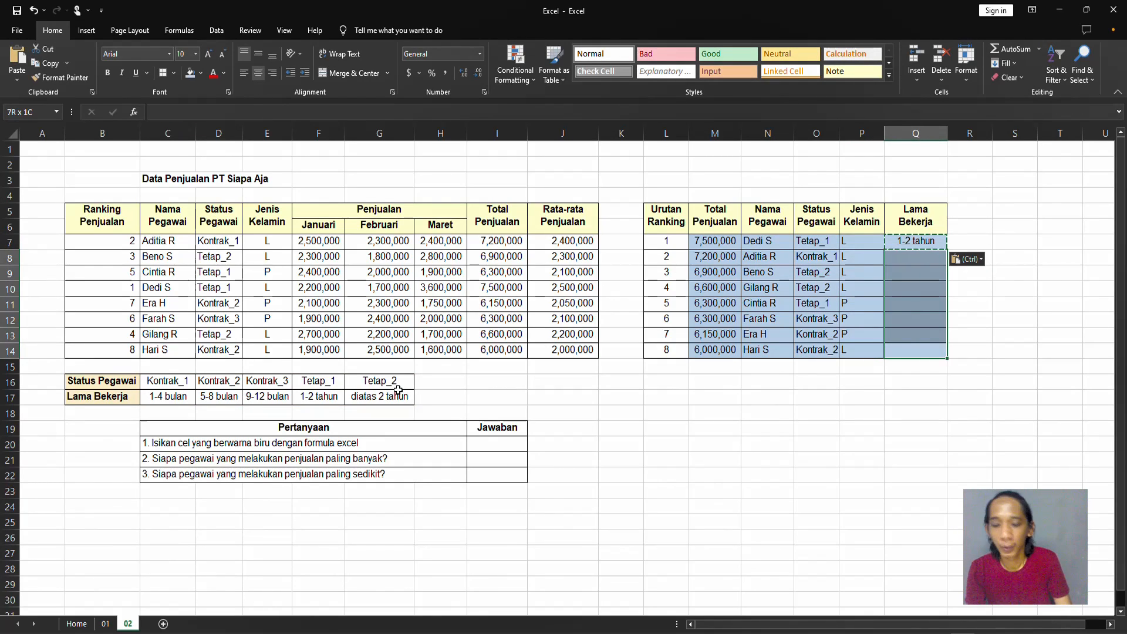
key(ctrl+v)
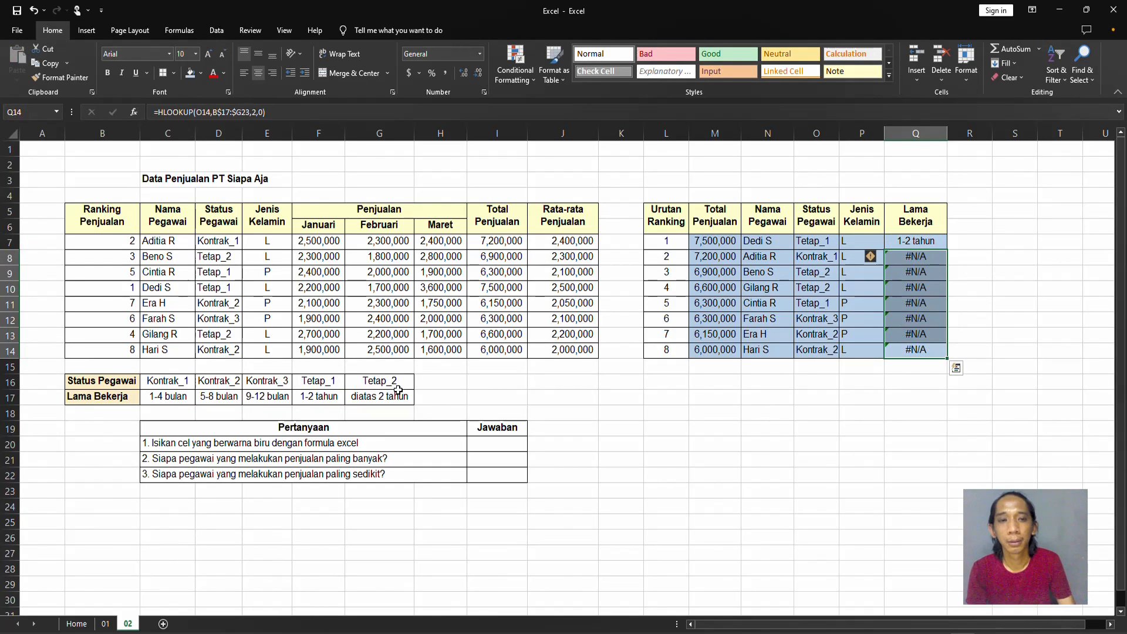
Make the table array of the Q7 HLOOKUP formula fully absolute as $B$16:$G$17.
key(Up)
key(Up)
key(Up)
key(Up)
key(Up)
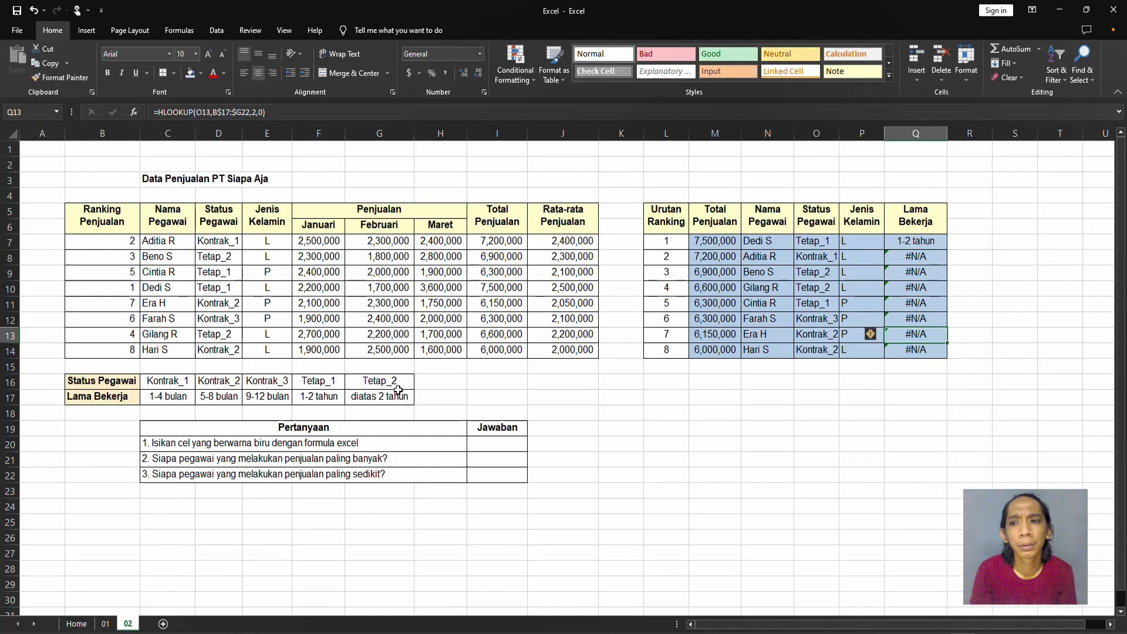
key(Up)
key(Up)
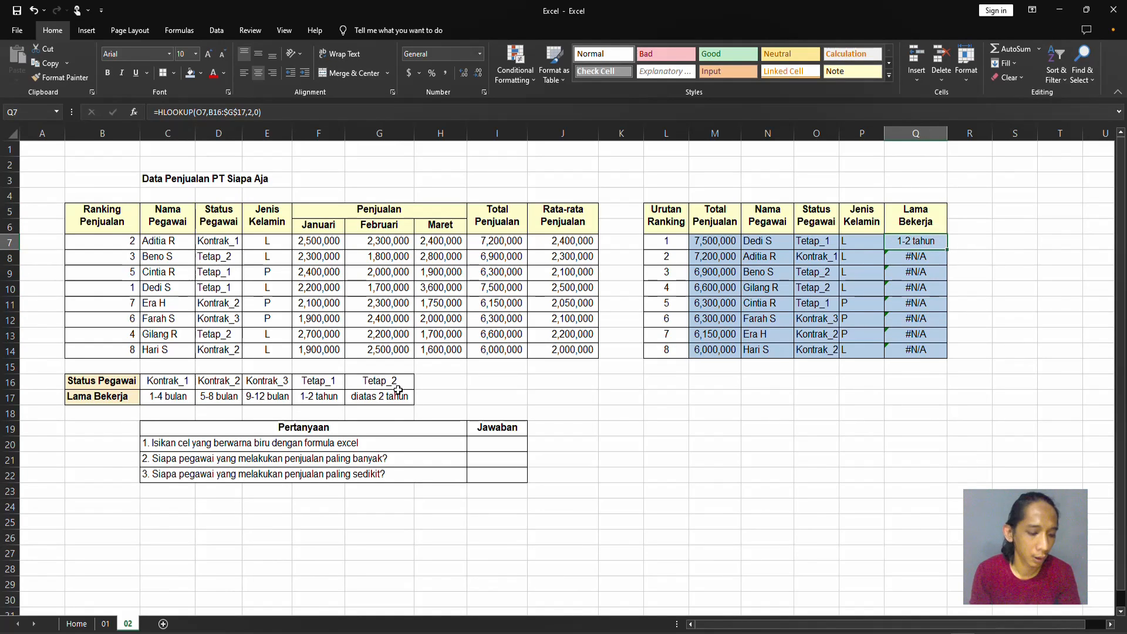
key(F2)
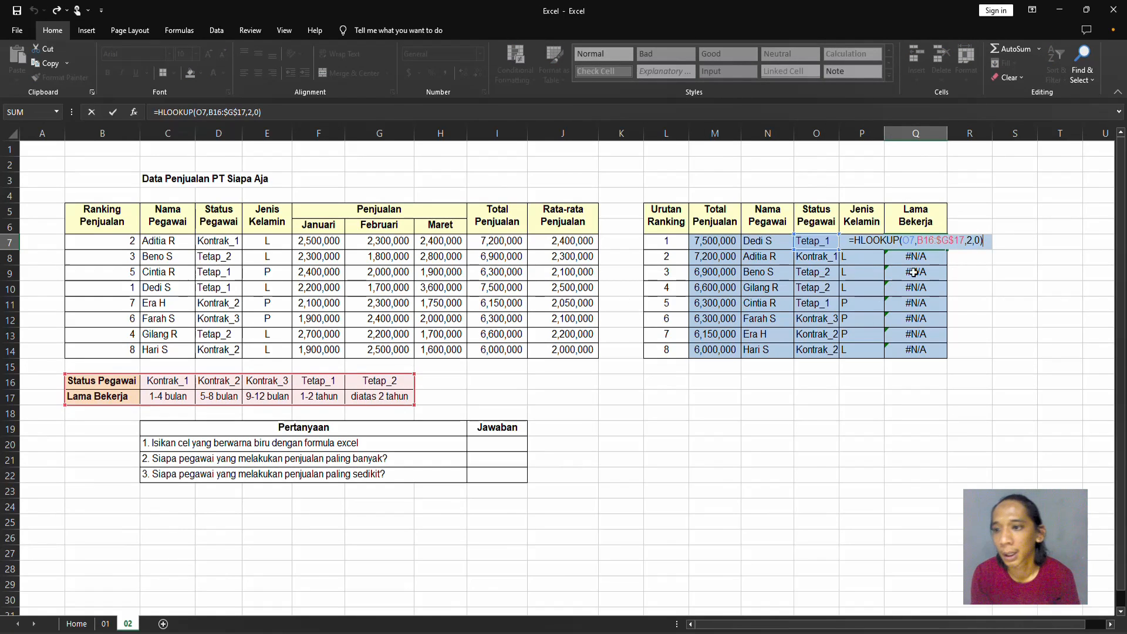
click(961, 240)
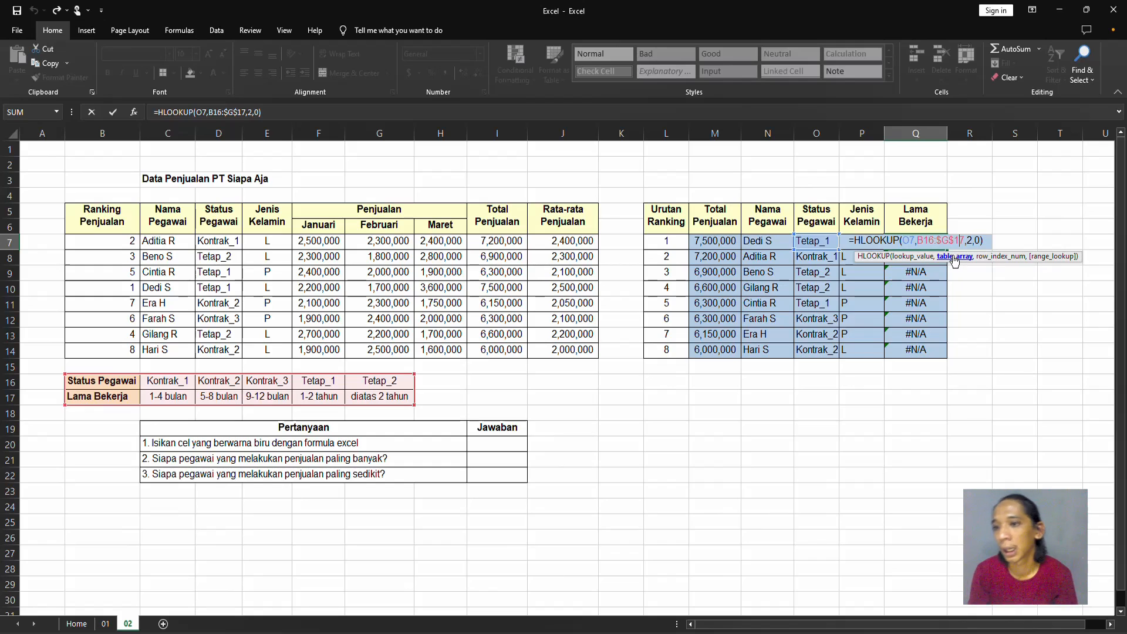
click(955, 256)
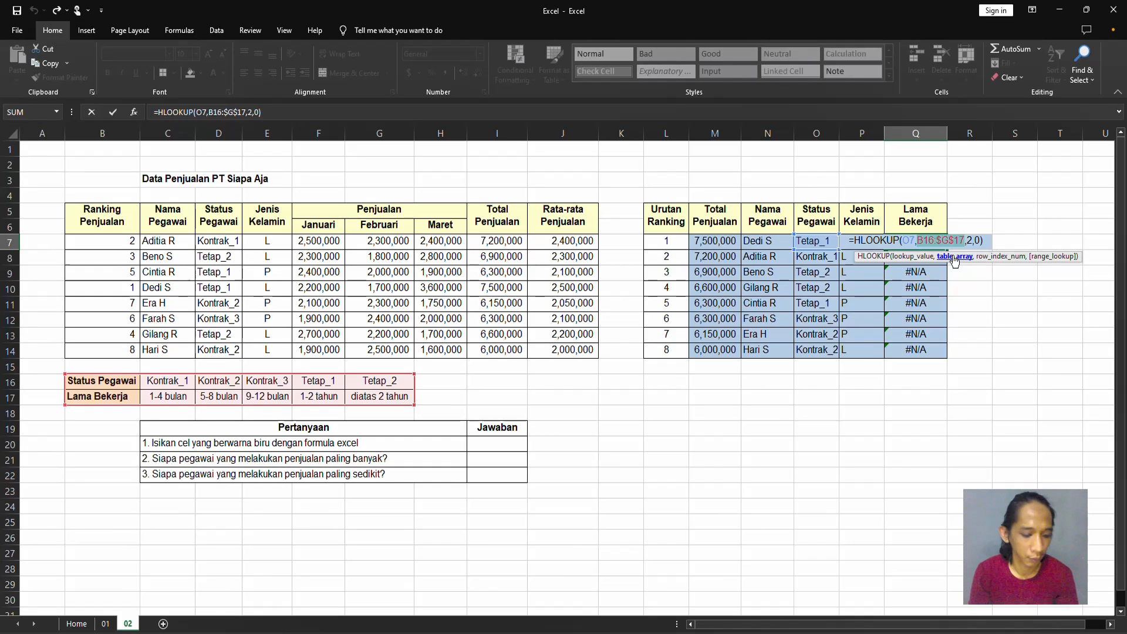
key(F4)
key(Return)
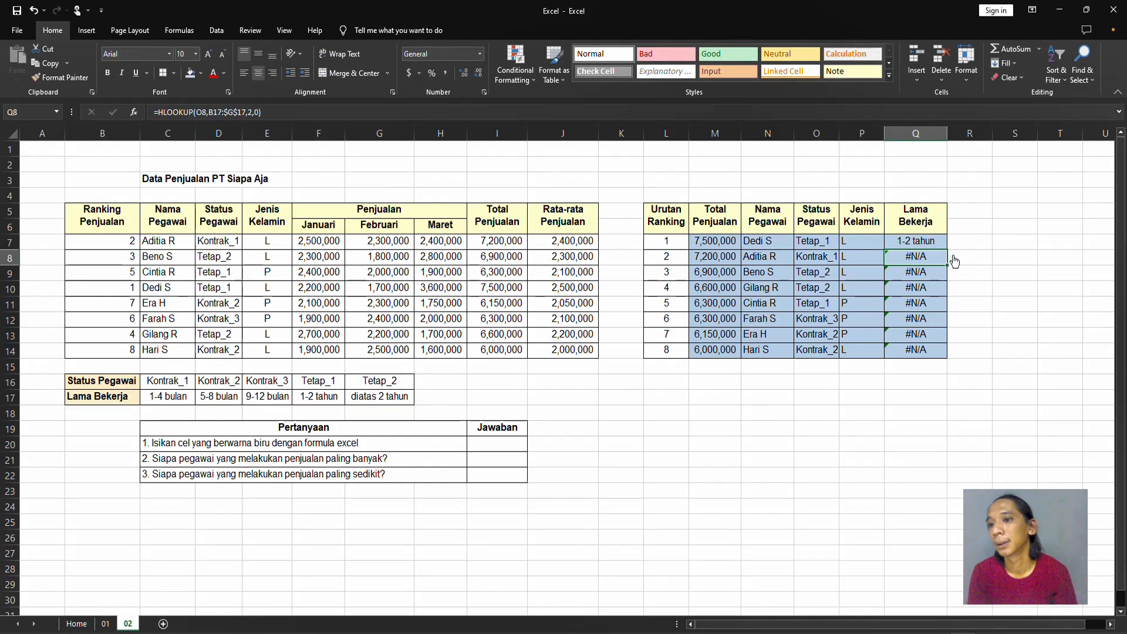
Copy the corrected Q7 formula down to Q8:Q14, overwriting the Lama Bekerja cells.
key(Up)
key(ctrl+c)
key(Down)
key(ctrl+shift+Down)
key(Return)
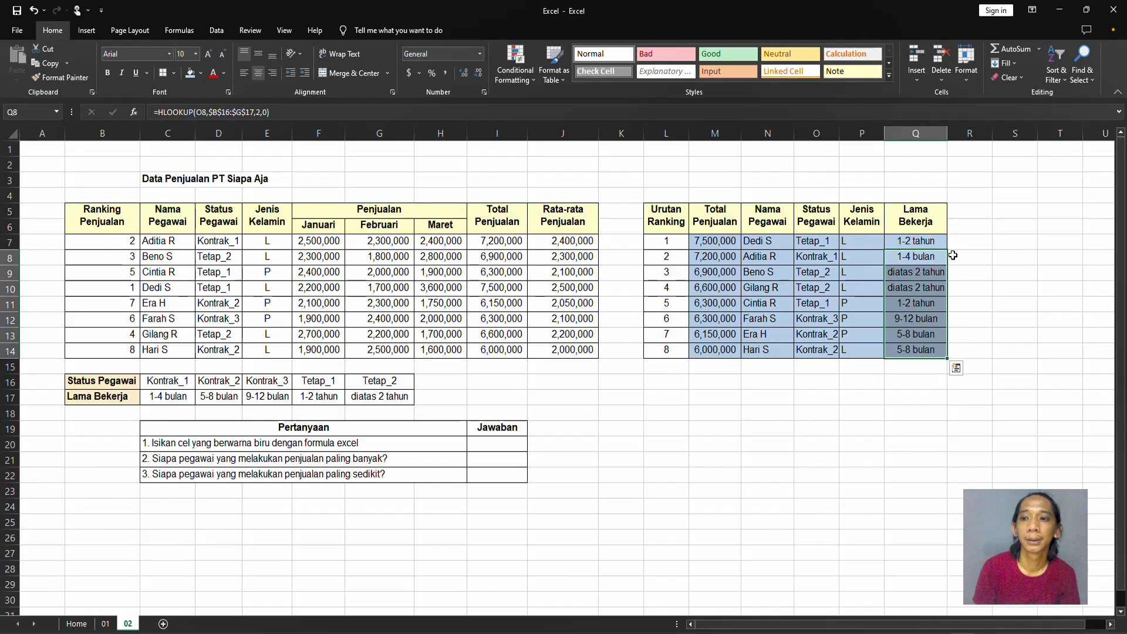
Review the VLOOKUP formula in M7 of the blue ranking table, checking its mixed lookup value and absolute table array.
click(802, 254)
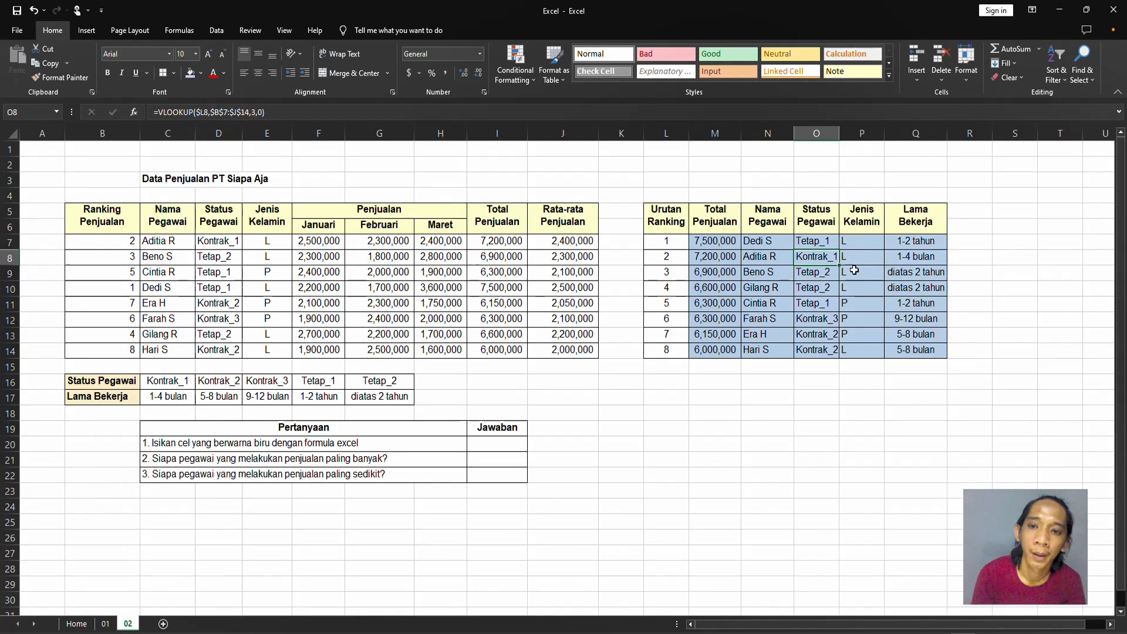
click(745, 241)
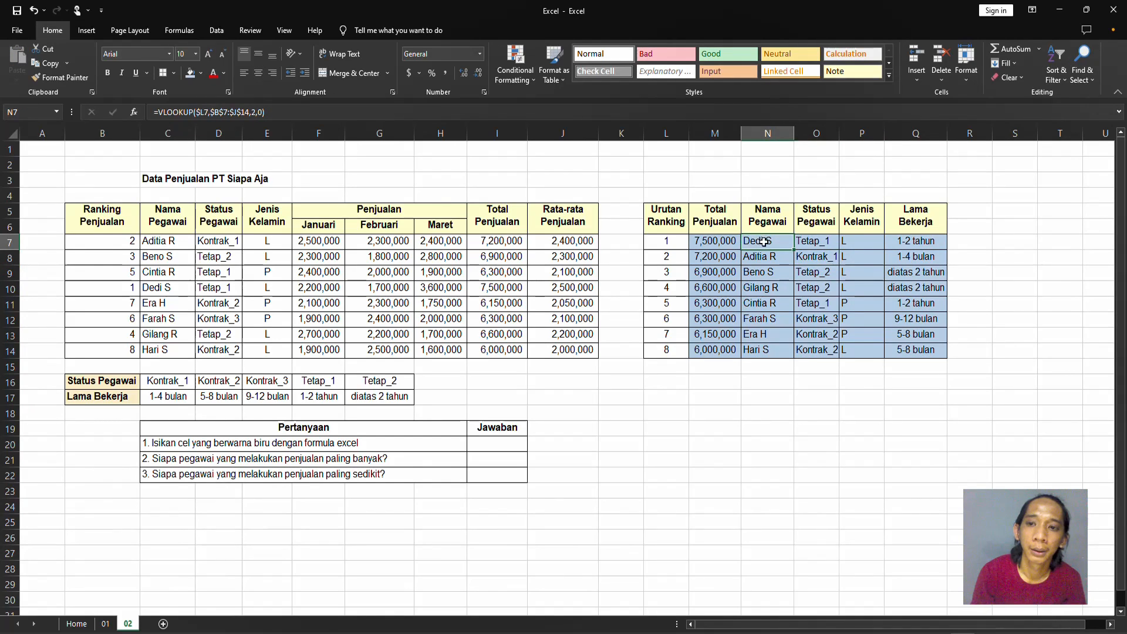
click(736, 243)
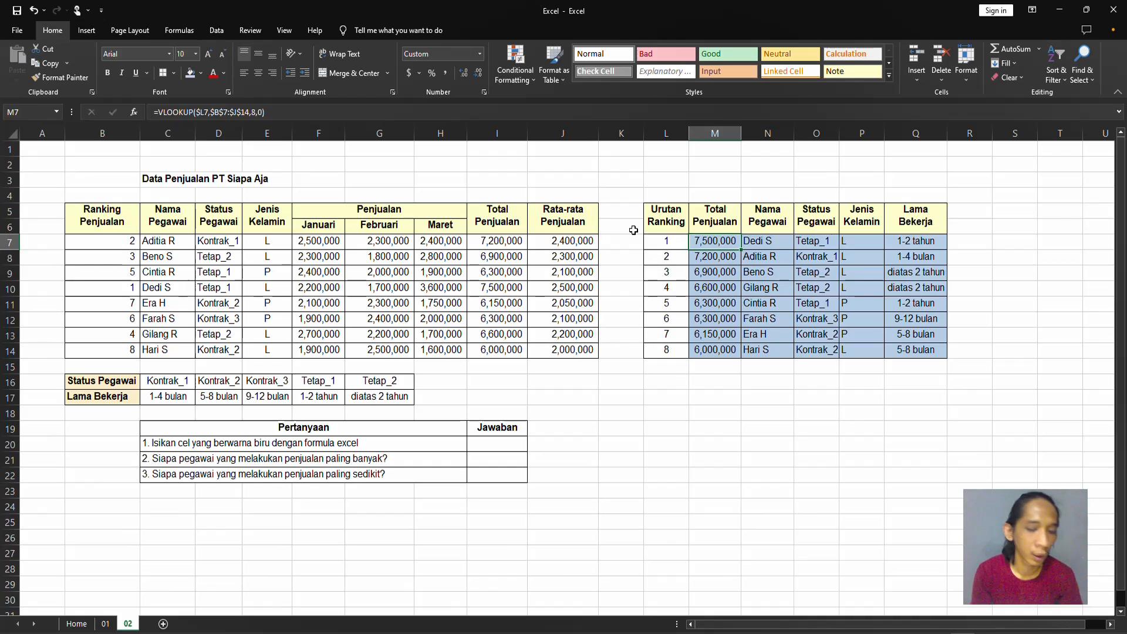
key(F2)
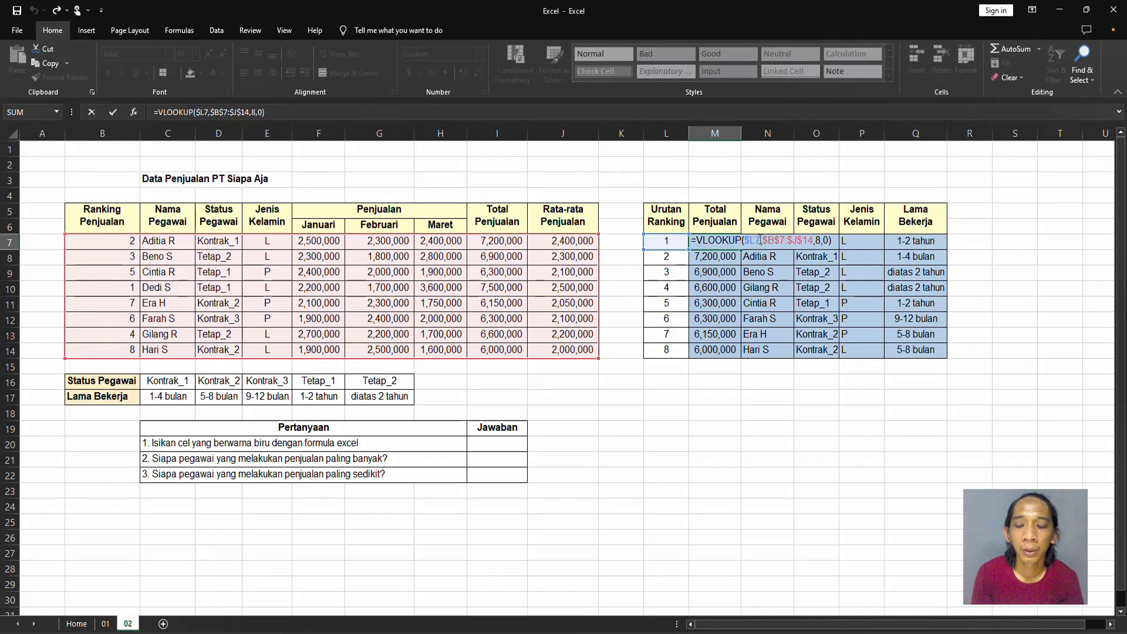
drag(760, 240, 812, 240)
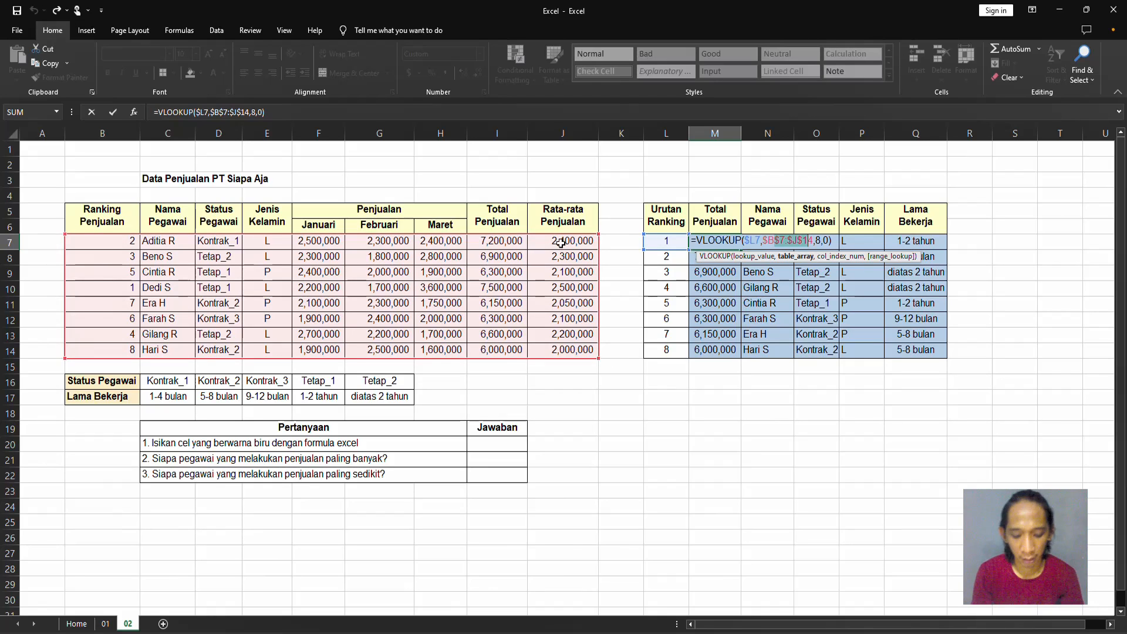
key(Return)
Review the VLOOKUP formula in O7 of the Status Pegawai column, checking its lookup value reference.
click(809, 241)
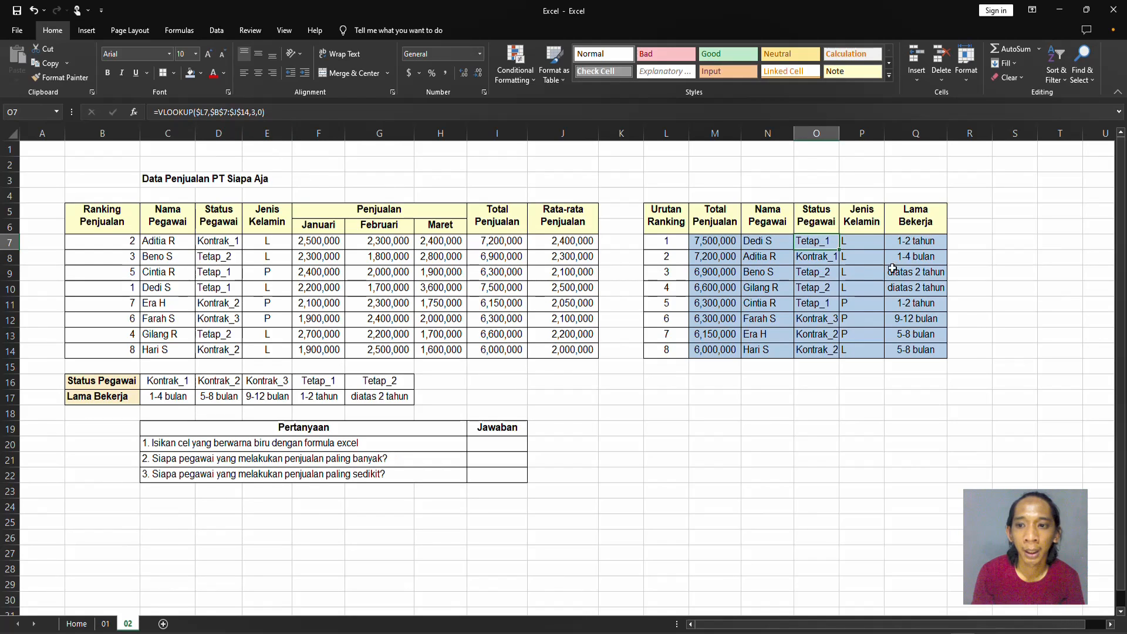
key(F2)
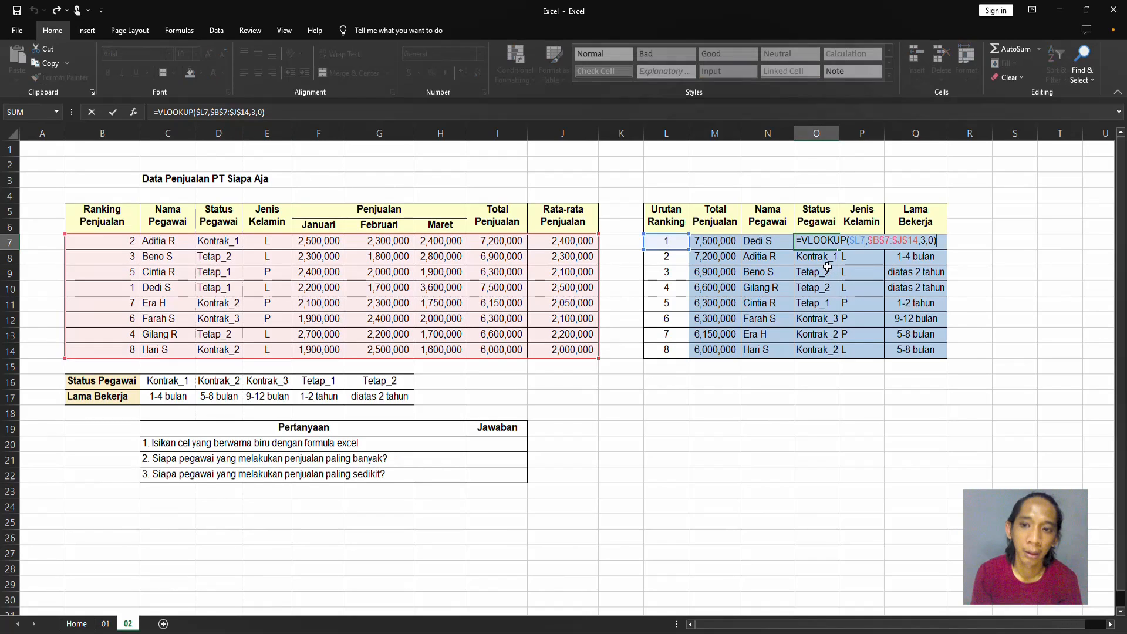
click(855, 239)
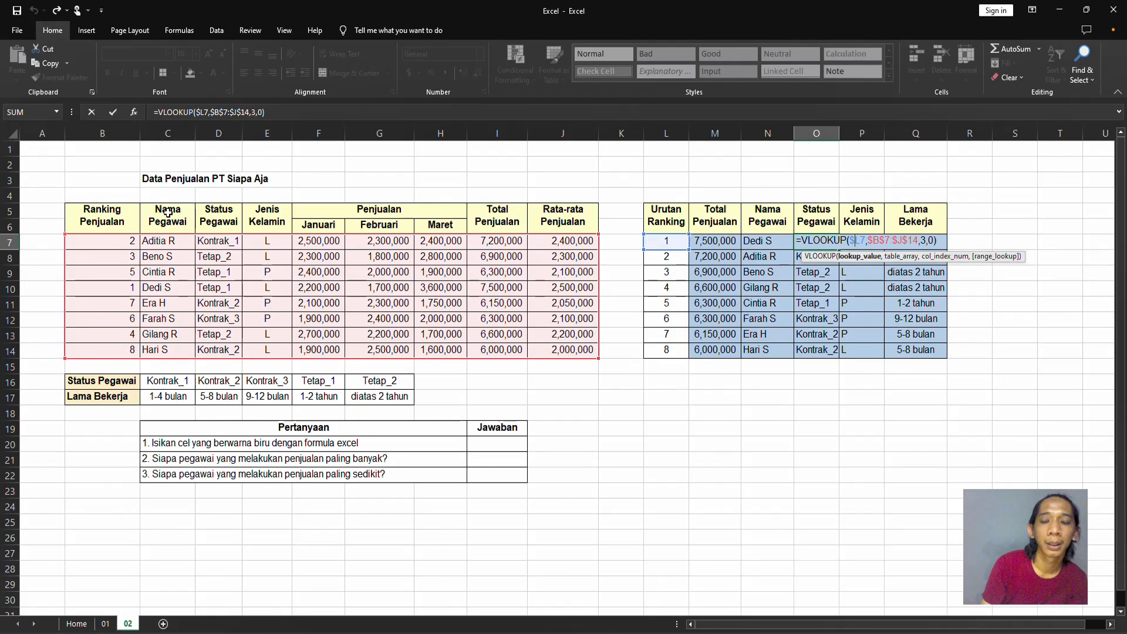
key(Return)
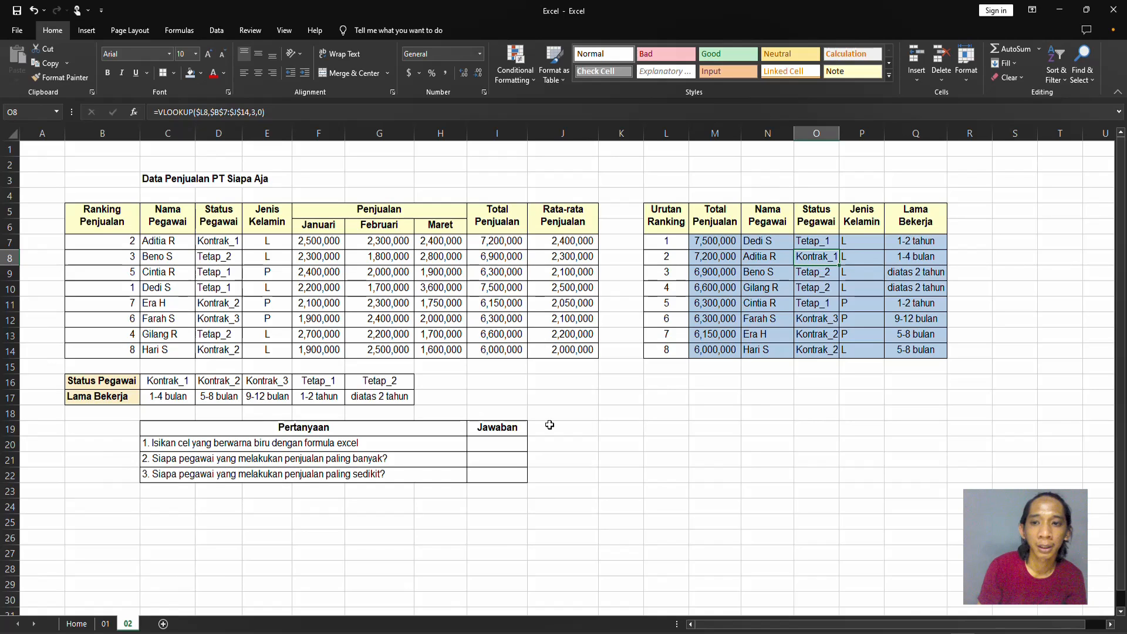
Examine the source sales data in B7:J14 and the empty Jawaban cells I20:I22 beside the questions.
click(772, 242)
drag(136, 243, 589, 351)
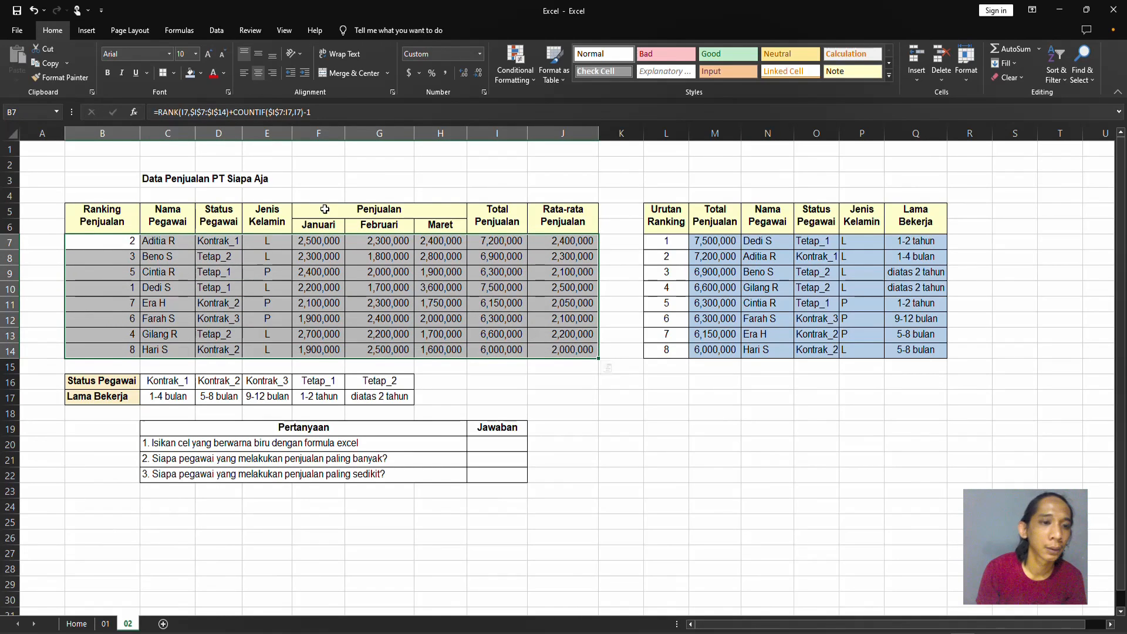
click(260, 173)
click(183, 181)
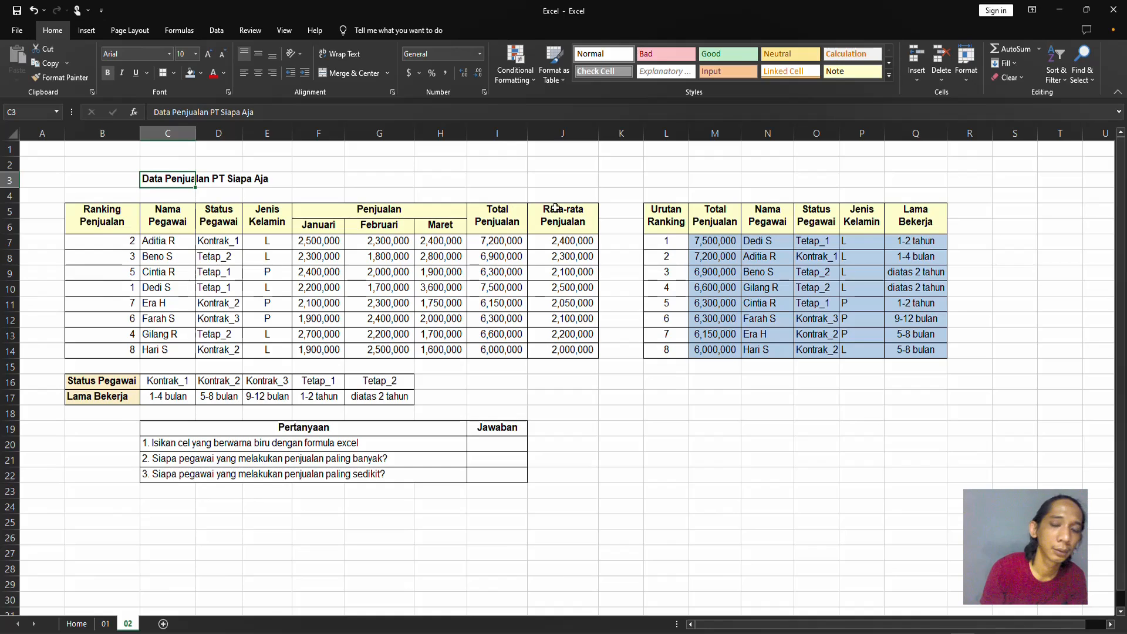
click(484, 448)
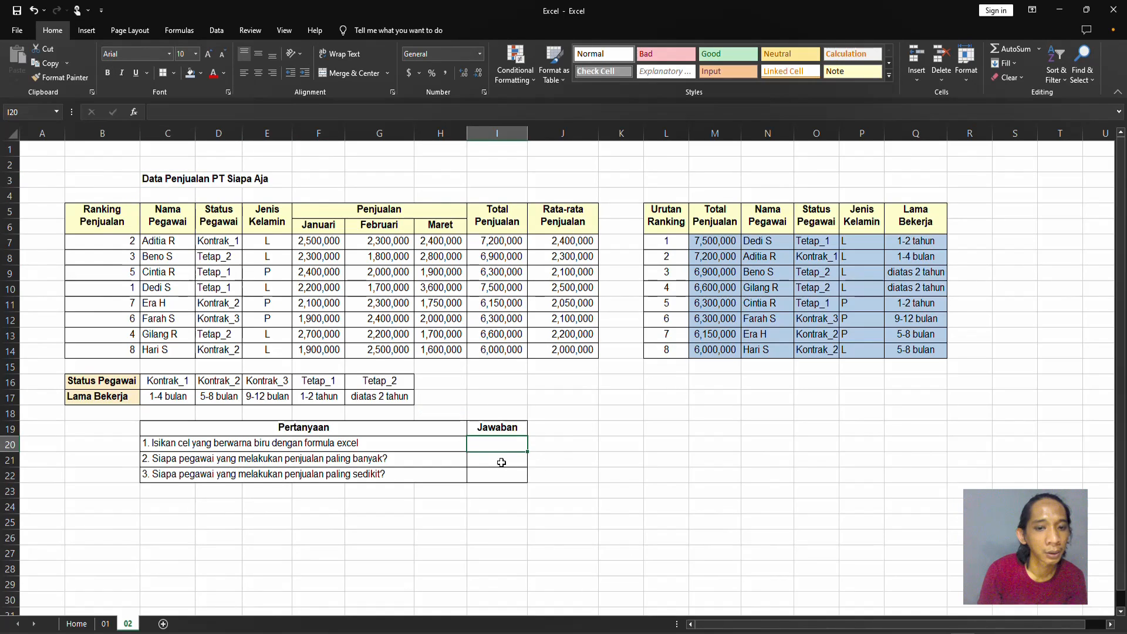
click(517, 474)
click(517, 458)
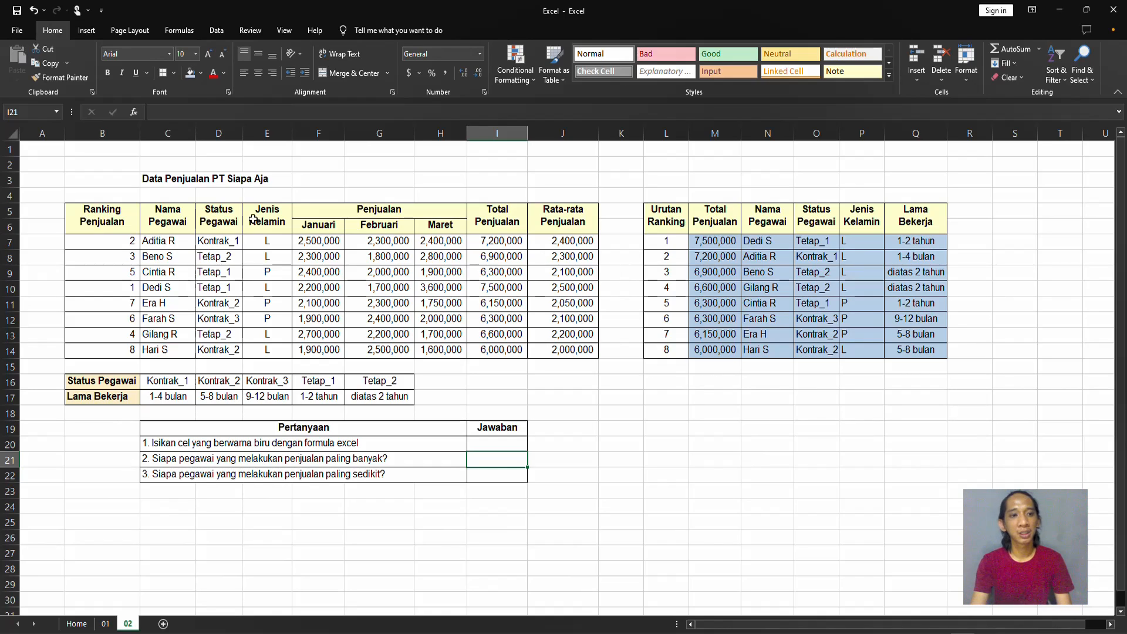
drag(189, 245, 649, 368)
click(522, 411)
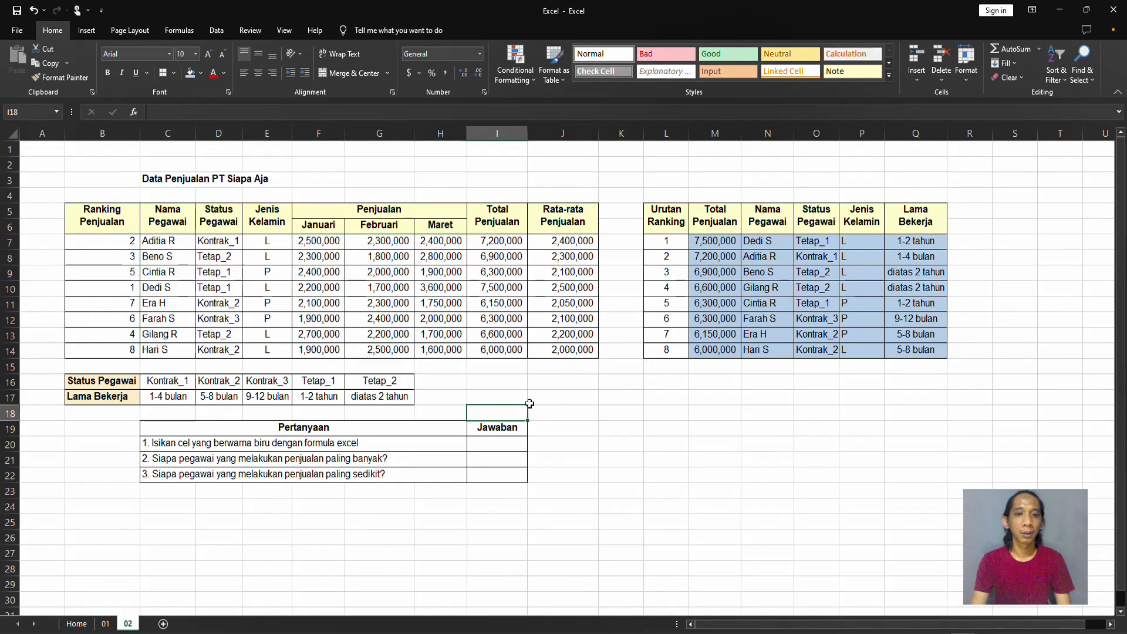
Start a VLOOKUP formula in I21 for question 2, with the MAX of Total Penjualan range M7:M14 as lookup value.
key(Down)
key(Down)
key(Down)
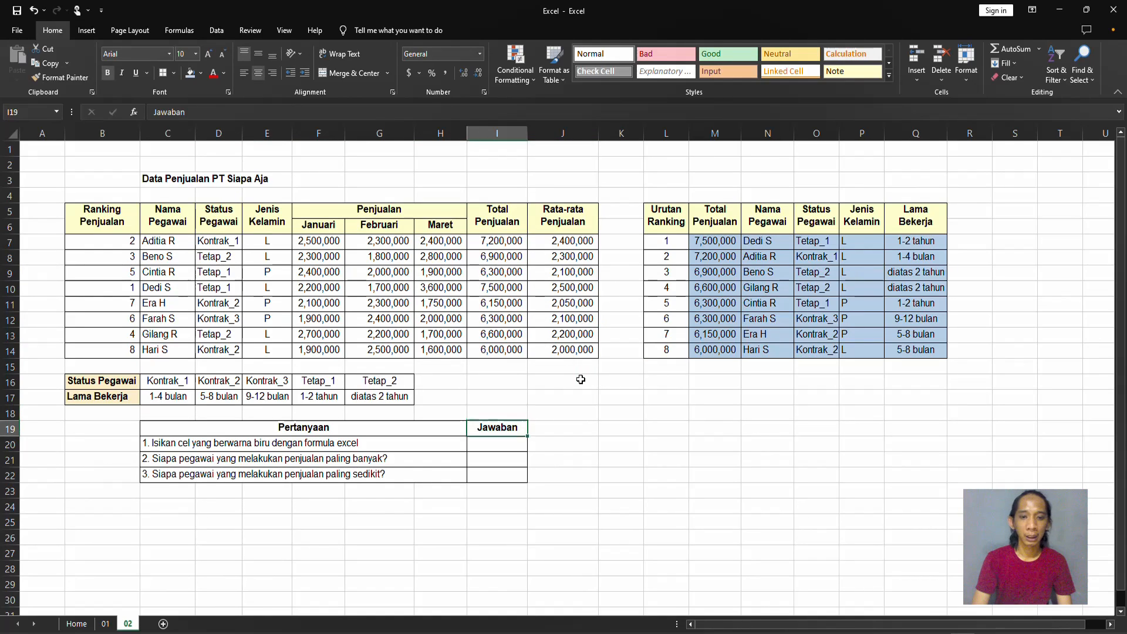
text(=)
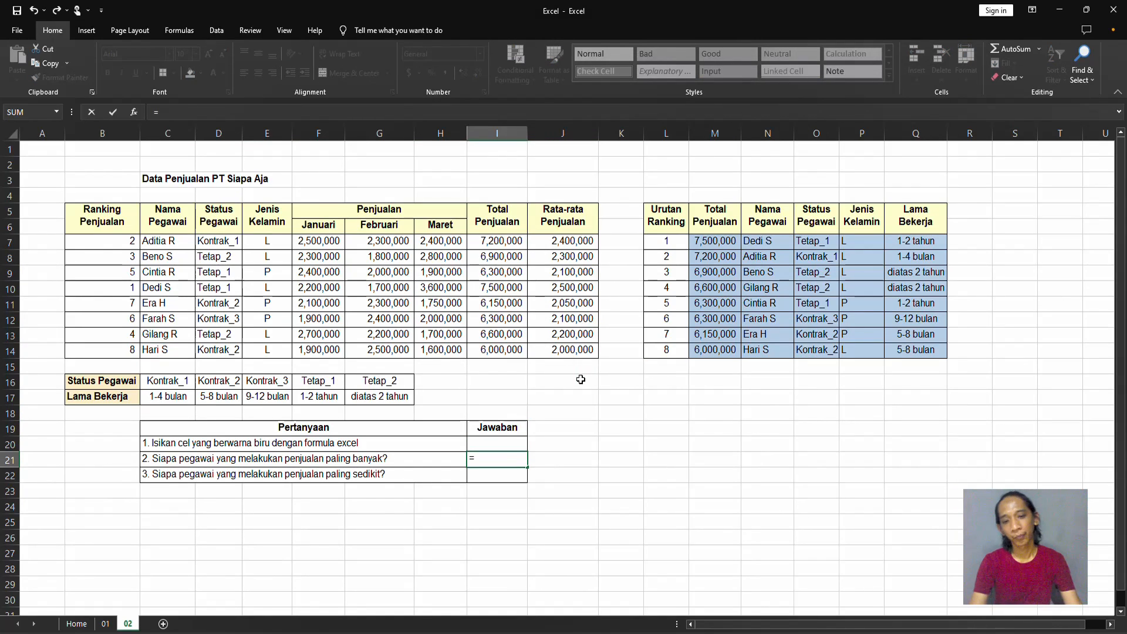
text(vlo)
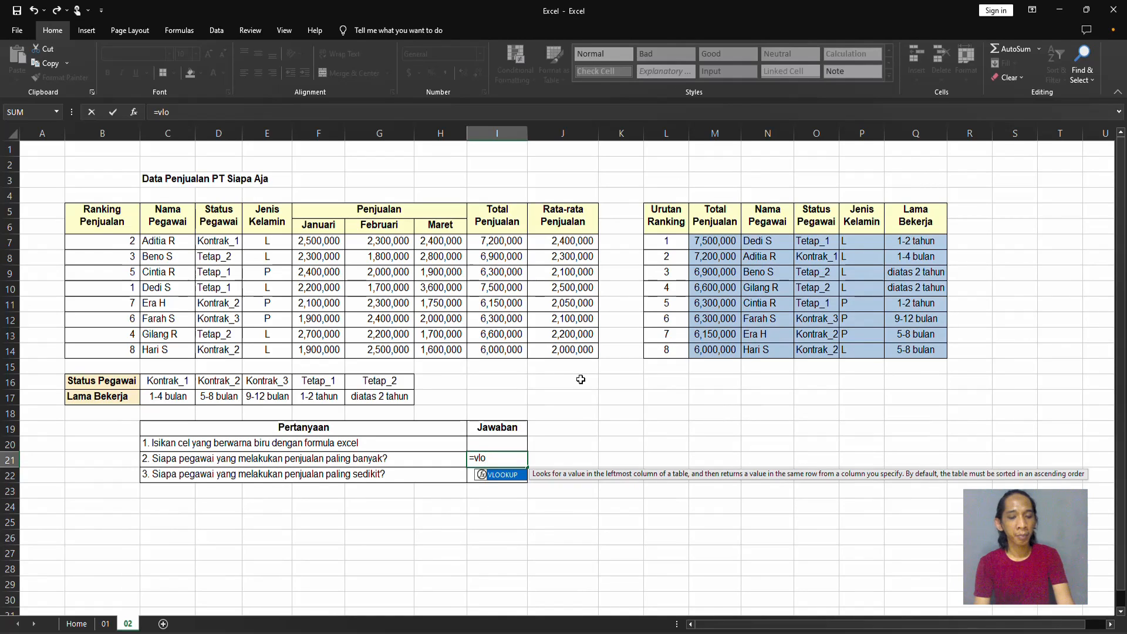
key(Tab)
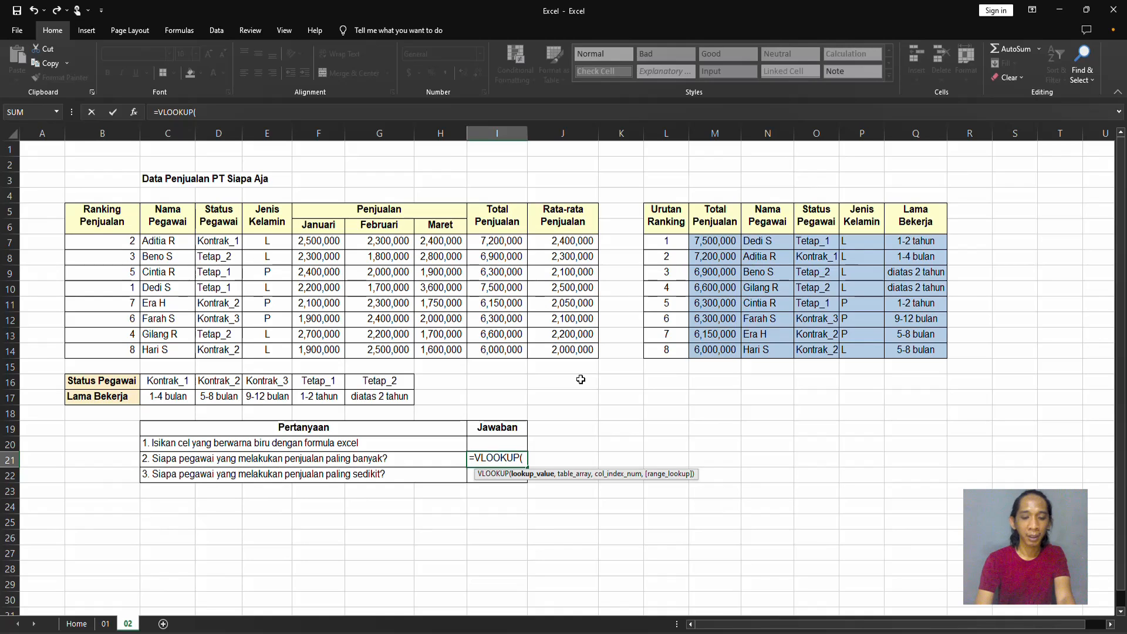
text(max)
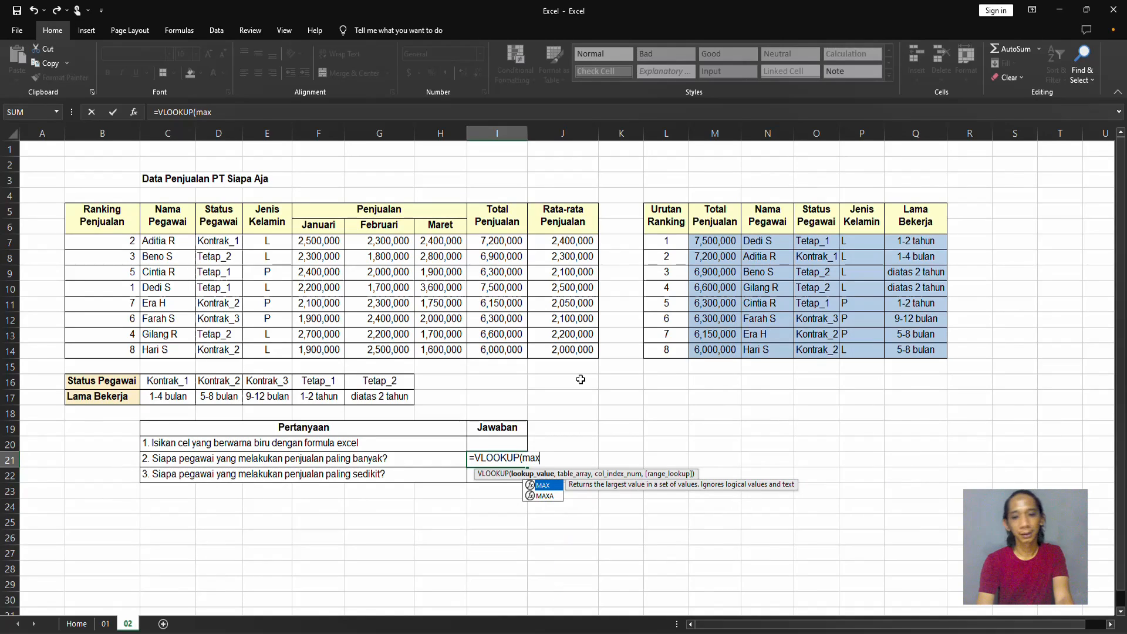
text(()
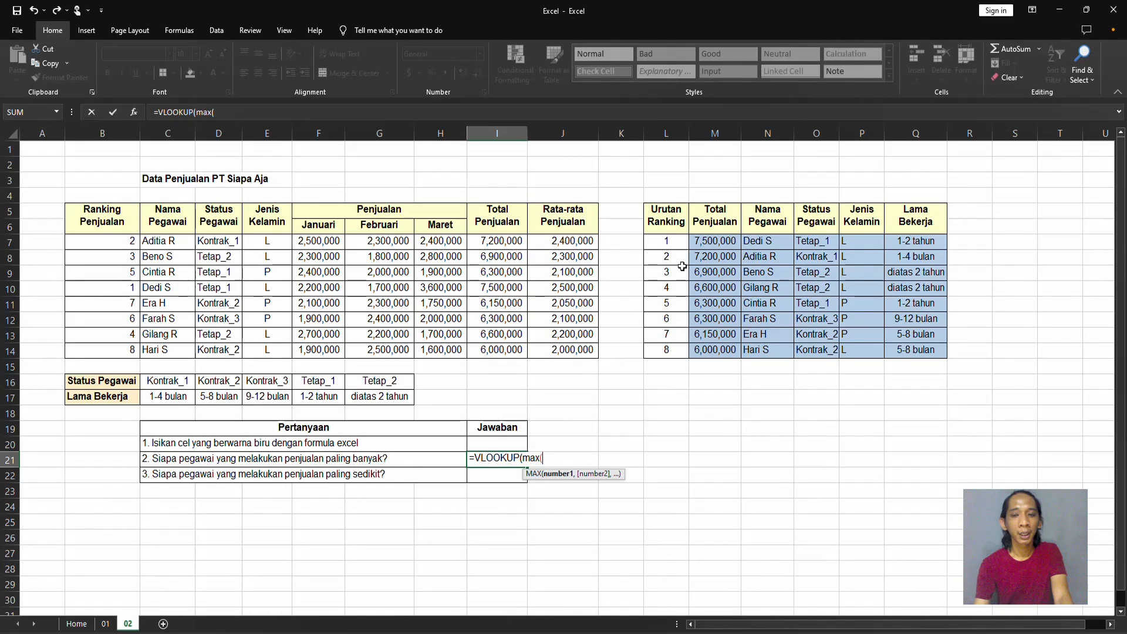
drag(717, 241, 714, 345)
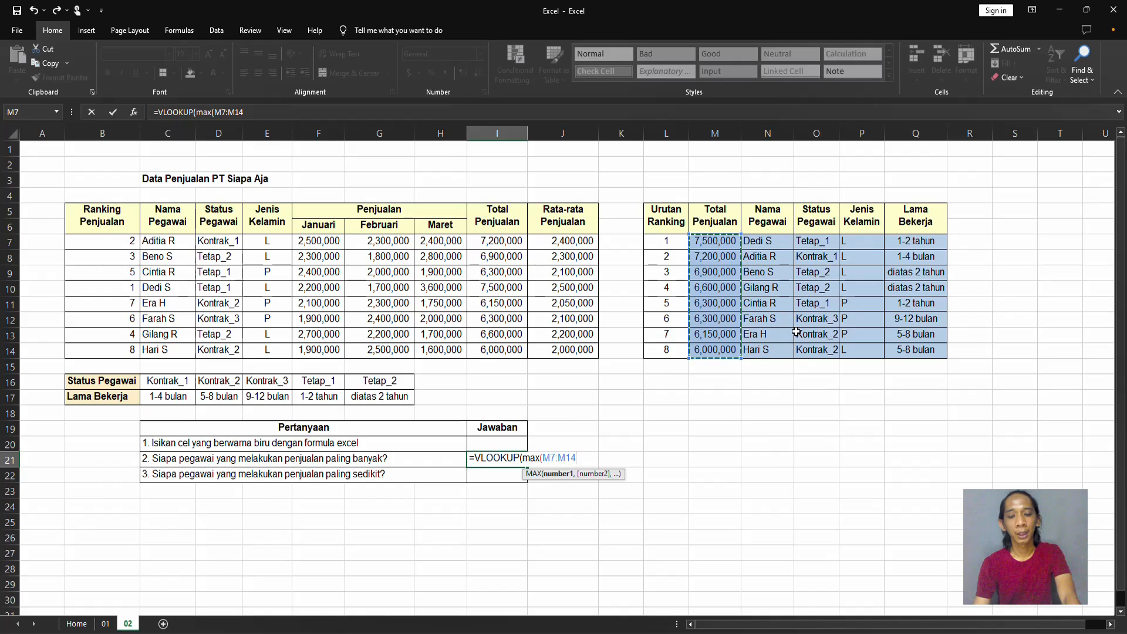
Try making the MAX range in the I21 formula absolute as $M$7:$M$14.
key(F4)
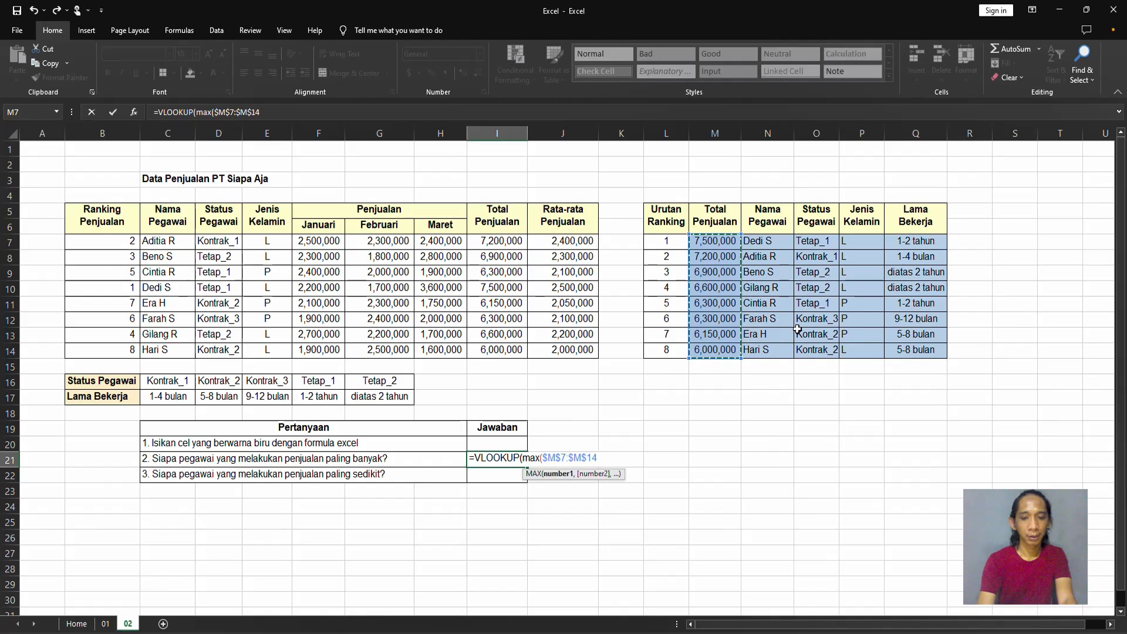
text())
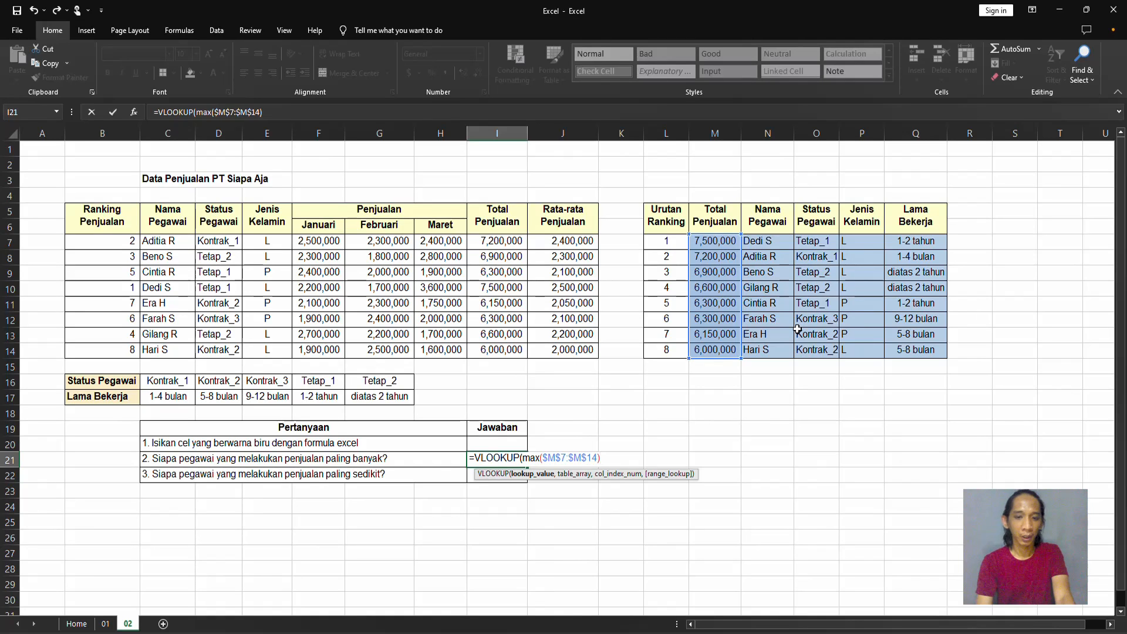
key(BackSpace)
key(Return)
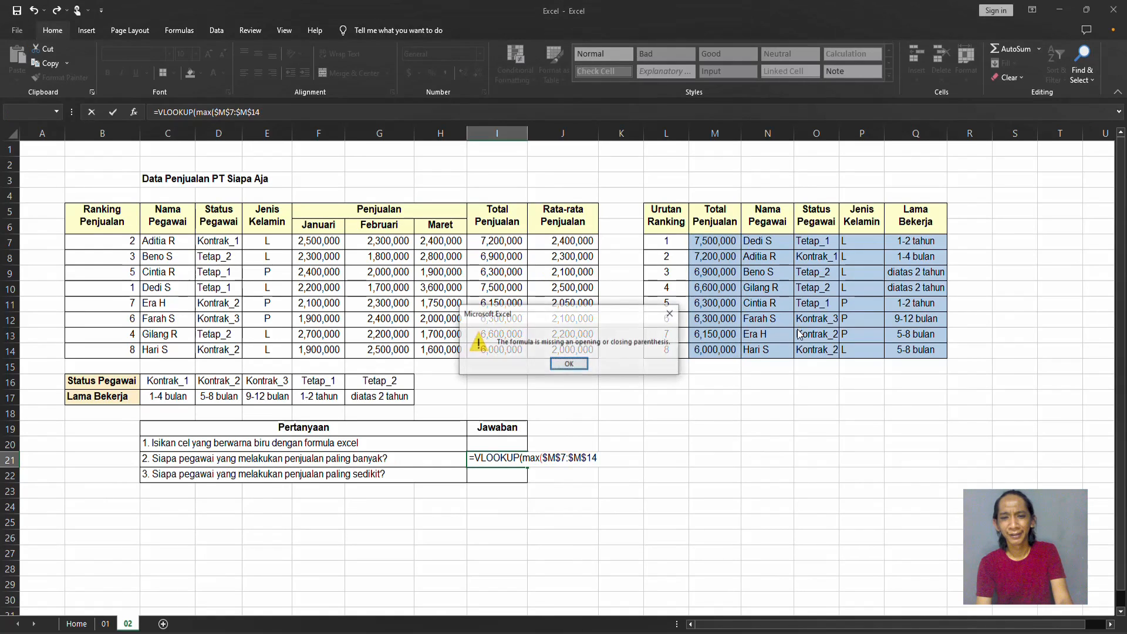
key(Return)
Return the MAX range in the I21 formula to the relative reference M7:M14.
key(shift+Right)
key(shift+Right)
key(shift+Right)
key(shift+Right)
key(shift+Right)
key(shift+Right)
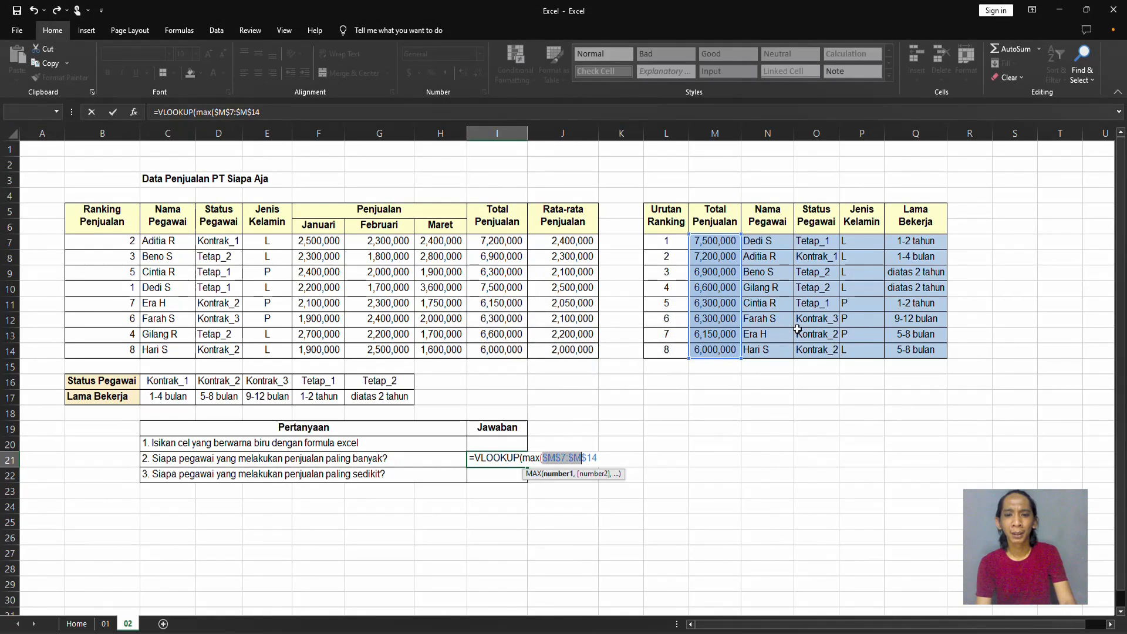
key(F4)
key(F4)
key(F4)
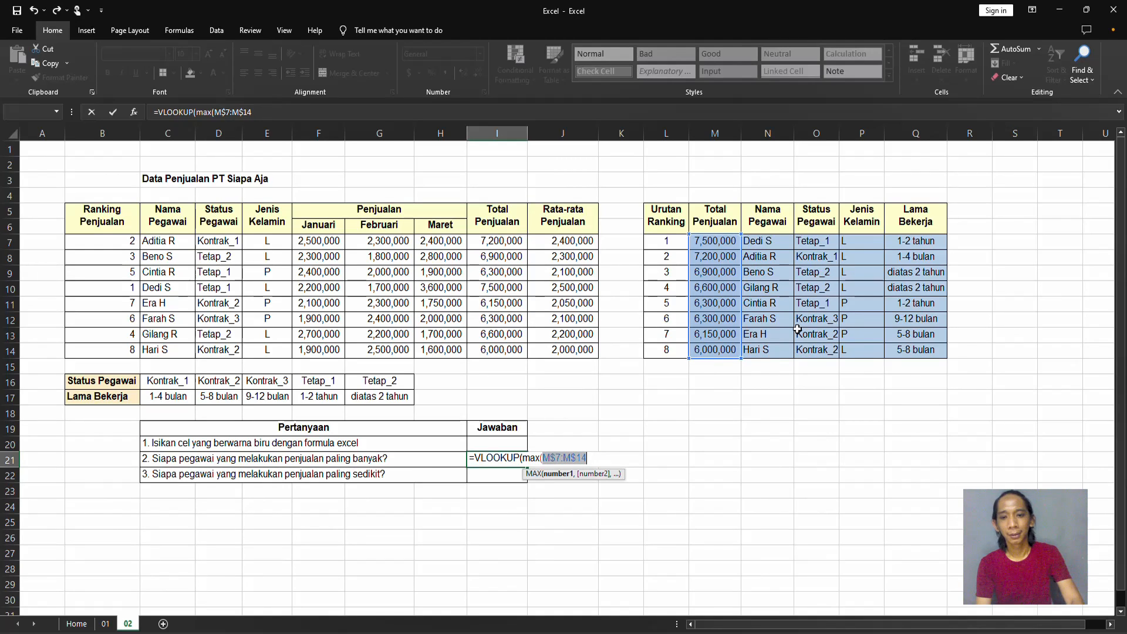
key(End)
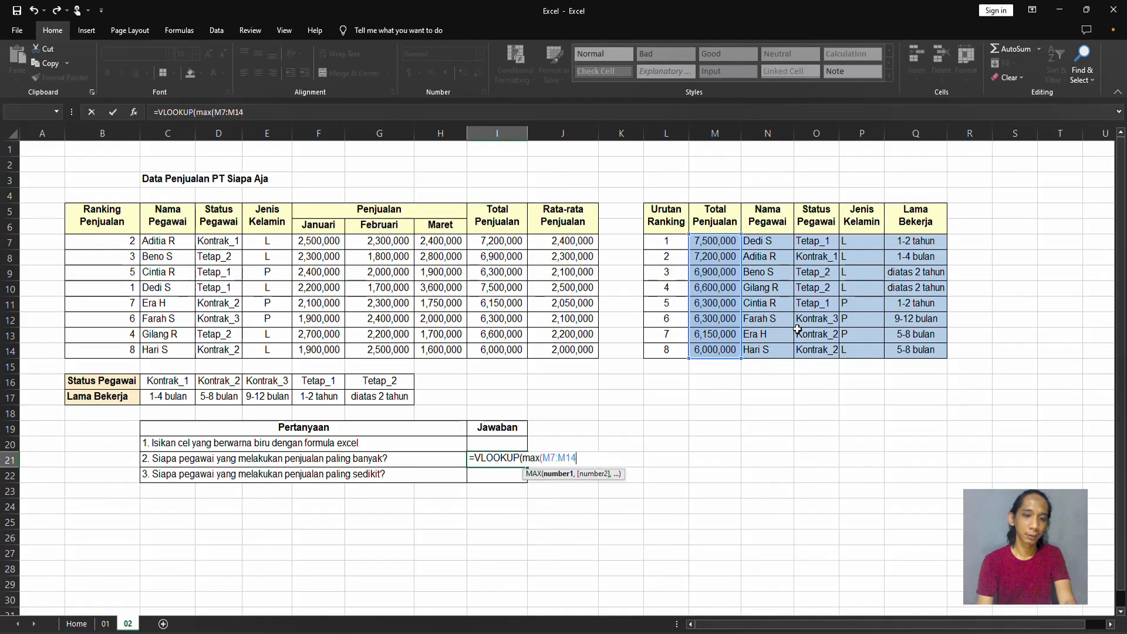
Complete the I21 VLOOKUP with absolute table array $M$7:$Q$14, column index number 2 and range lookup 0.
text(),)
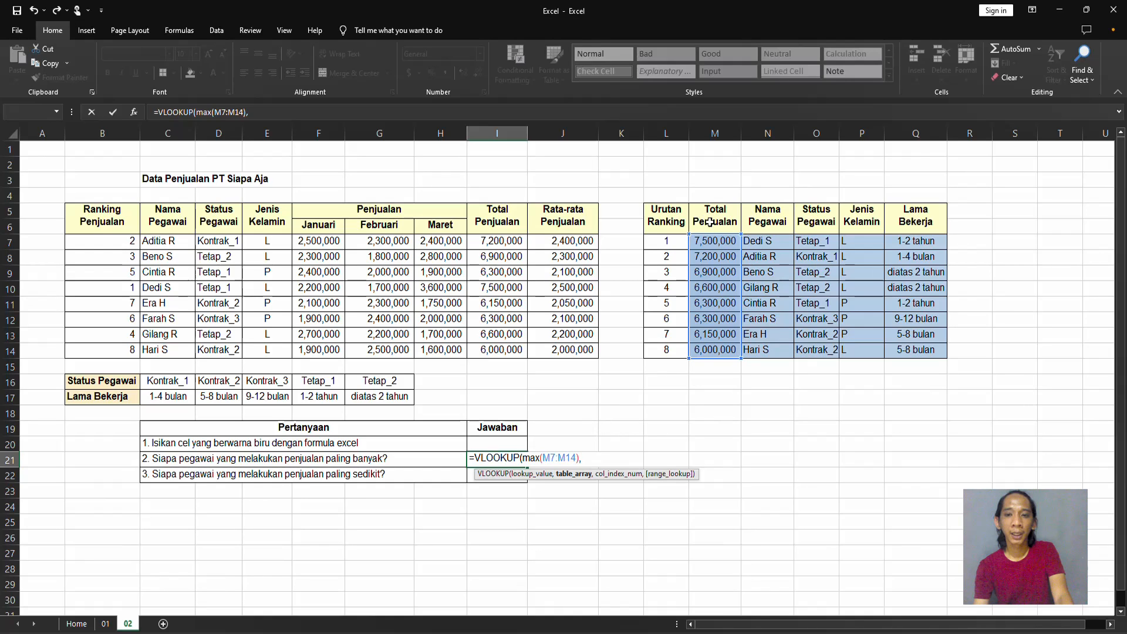
drag(705, 239, 928, 350)
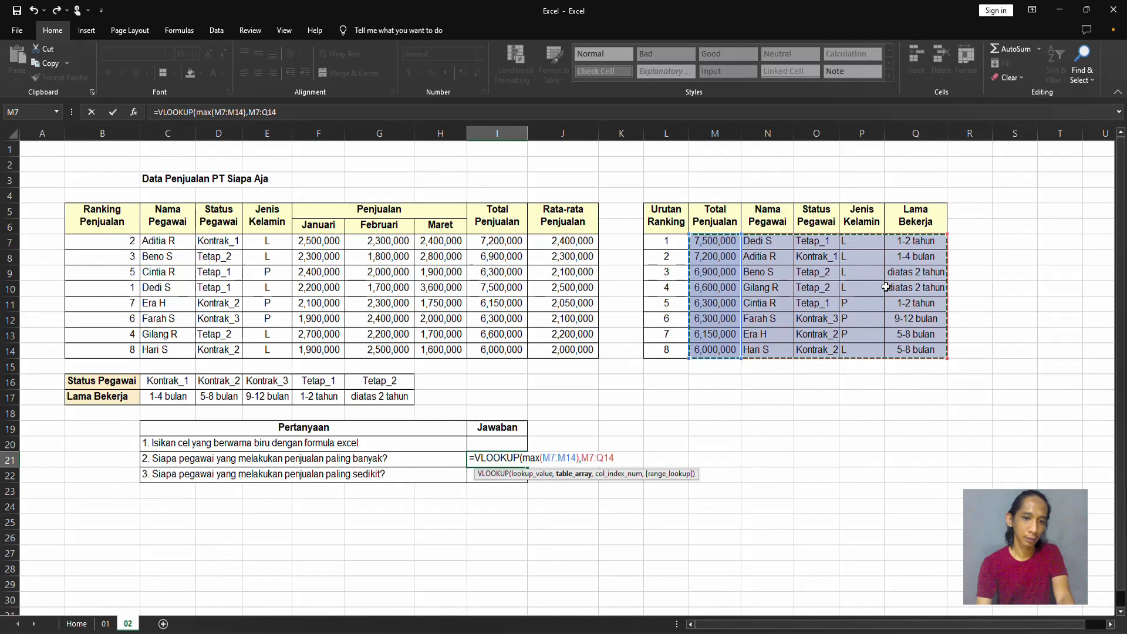
key(F4)
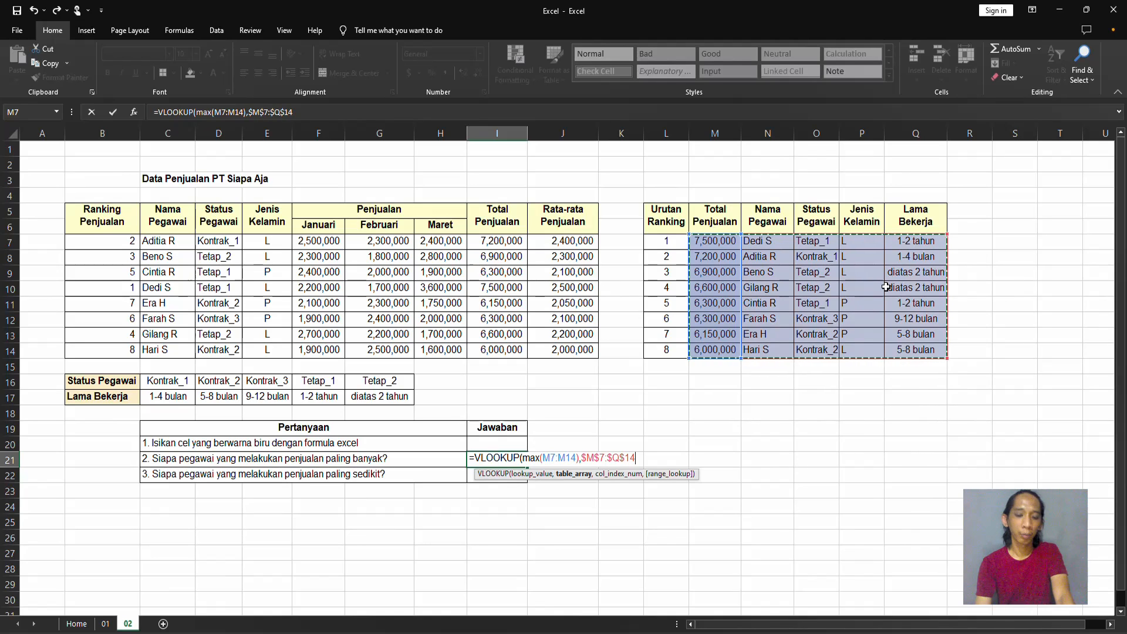
text(,2,0)
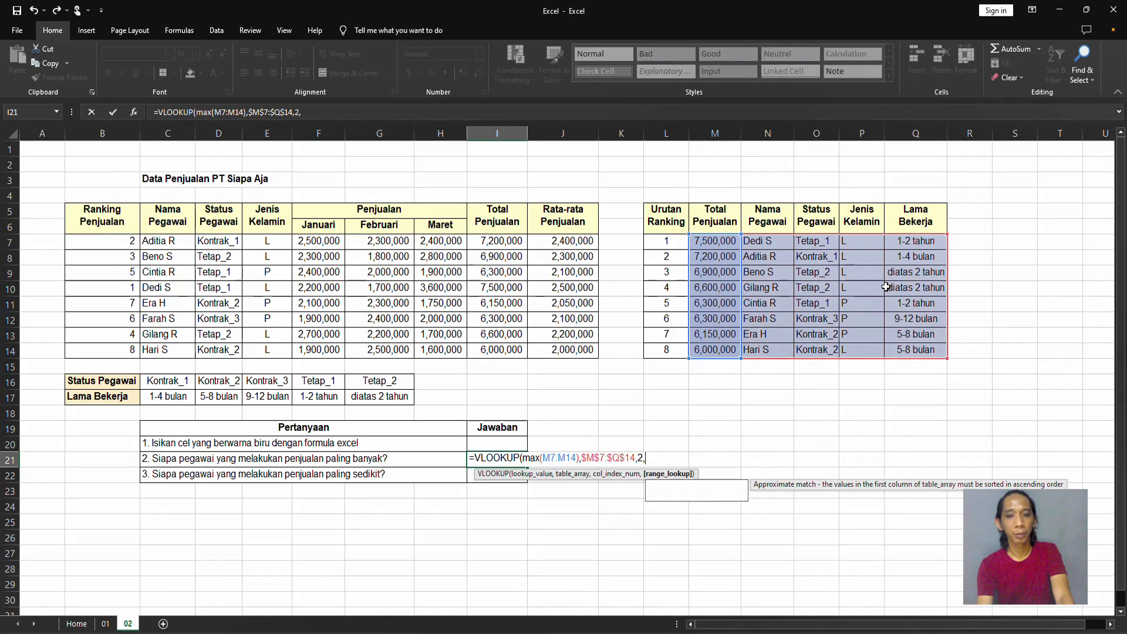
key(Return)
key(Return)
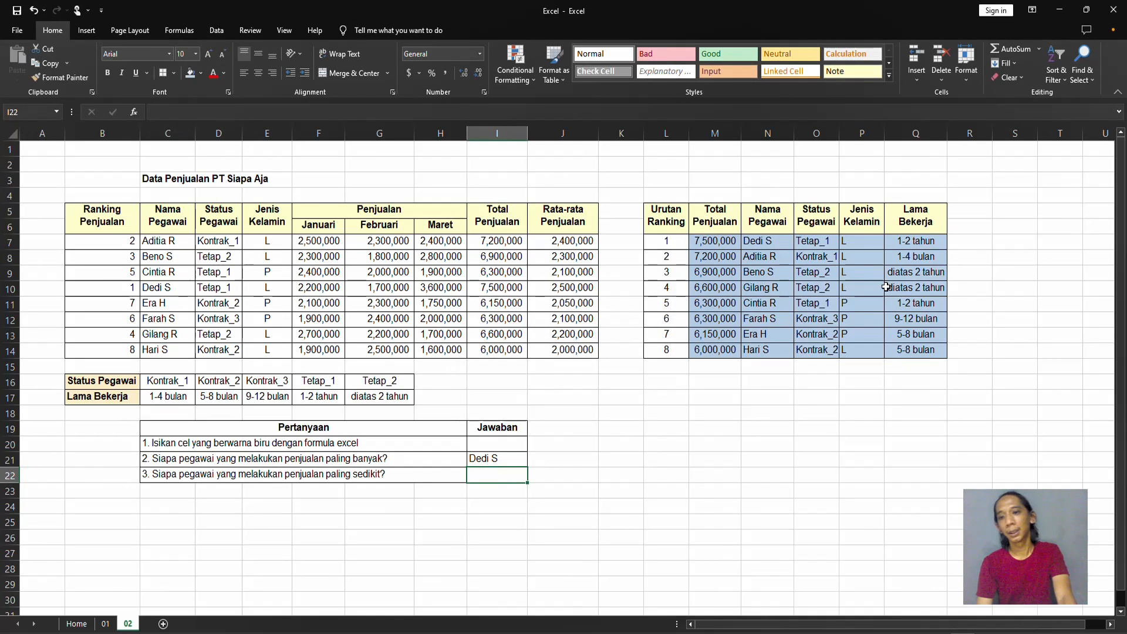
Start a VLOOKUP formula in I22 for question 3, with the MIN of Total Penjualan range M7:M14 as lookup value.
key(Up)
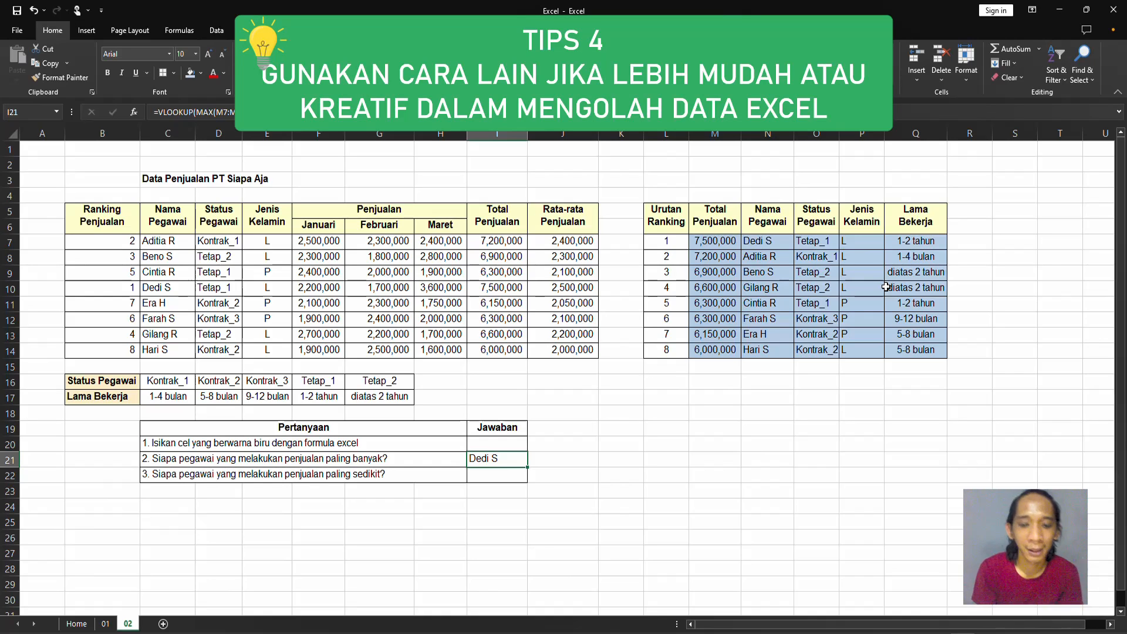
key(Down)
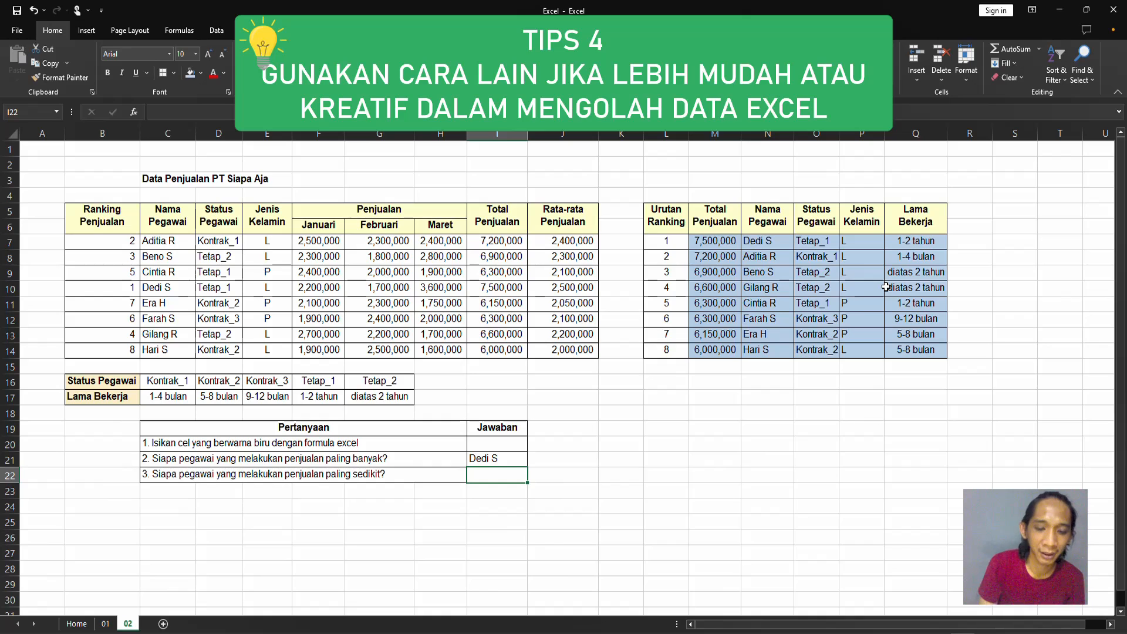
text(=min)
key(BackSpace)
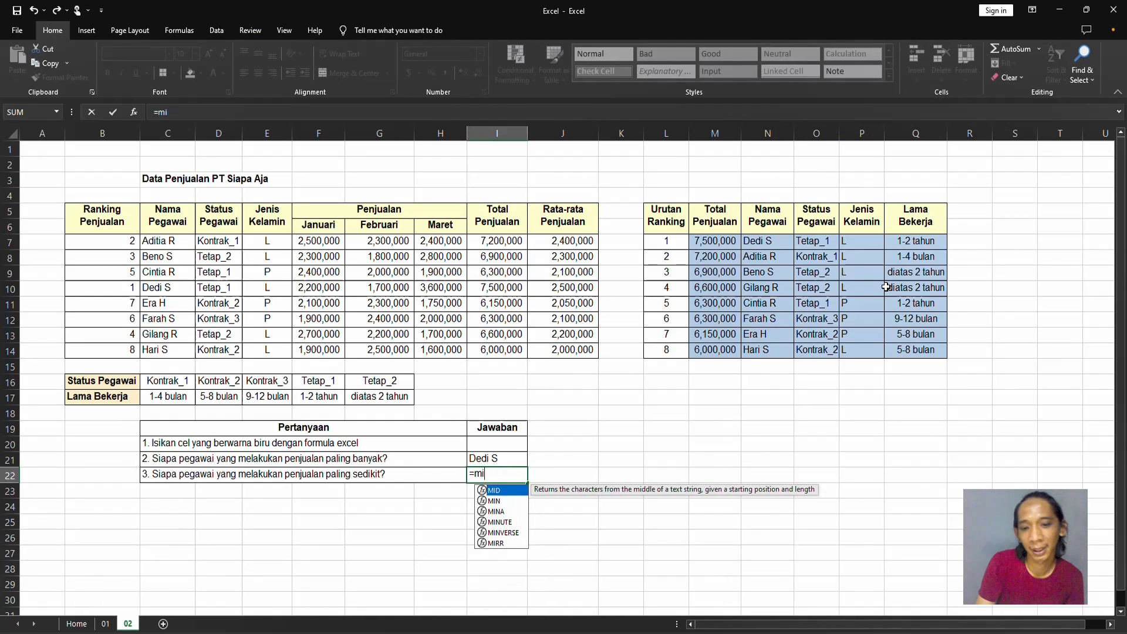
key(BackSpace)
key(BackSpace)
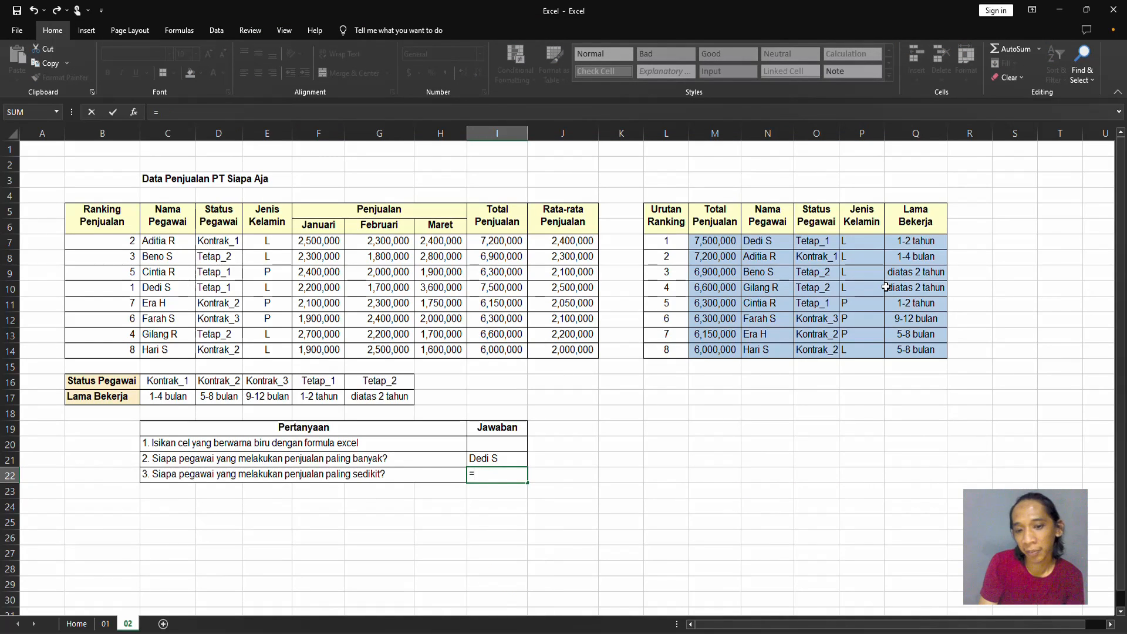
text(vlo)
key(Tab)
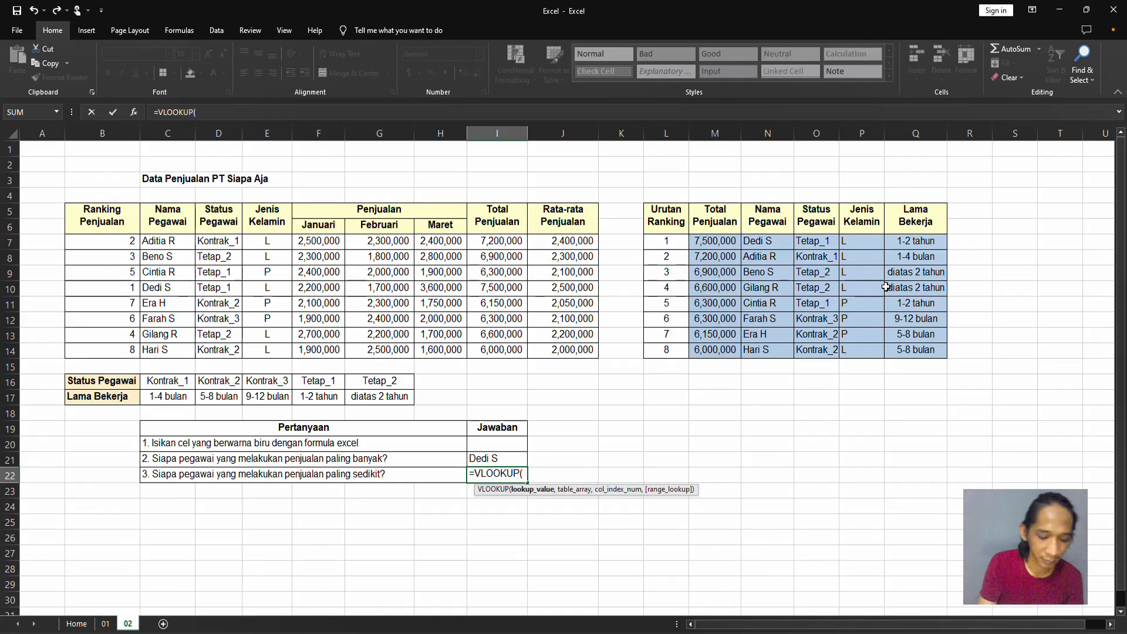
text(min()
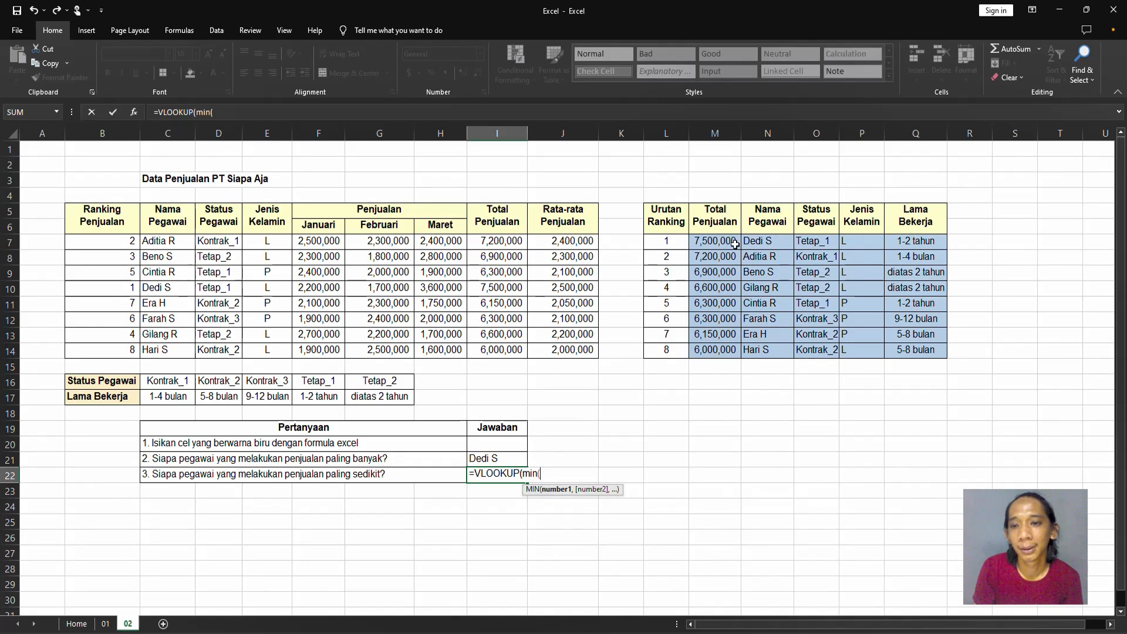
drag(733, 244, 739, 351)
text(),)
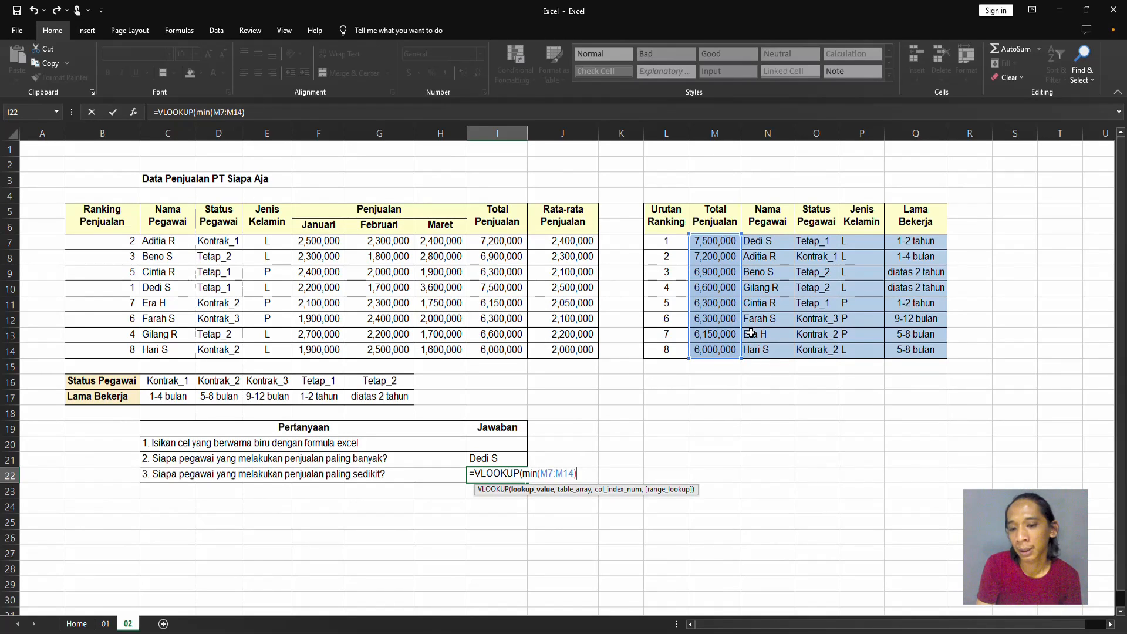
Complete the I22 VLOOKUP with absolute table array $M$7:$Q$14, column index number 2 and range lookup 0.
drag(720, 241, 916, 351)
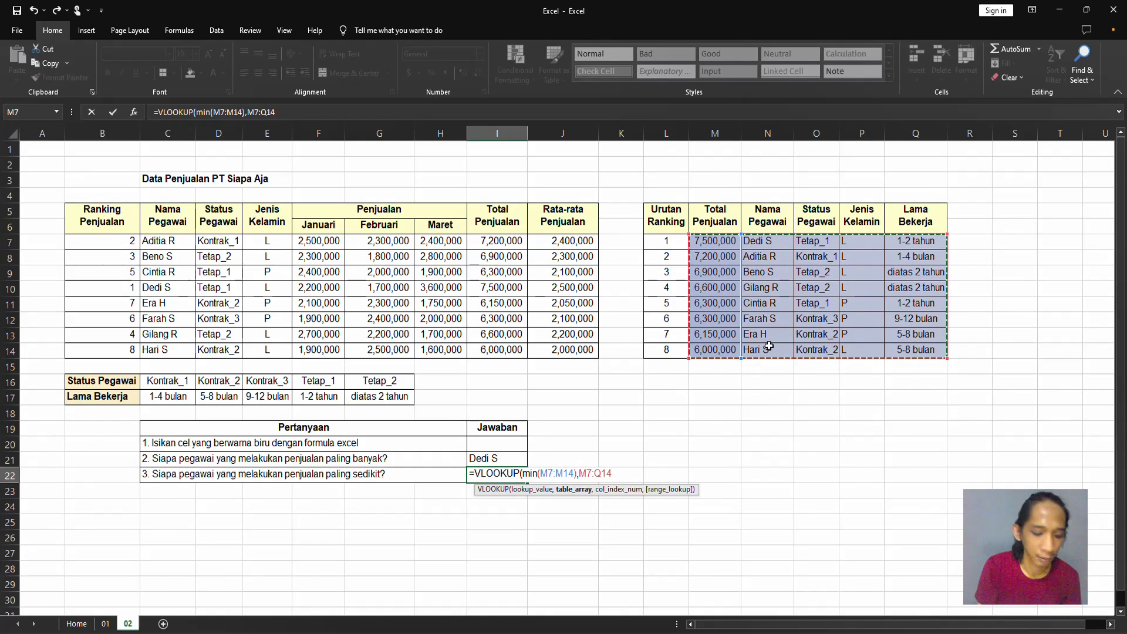
key(F4)
text(,2,0)
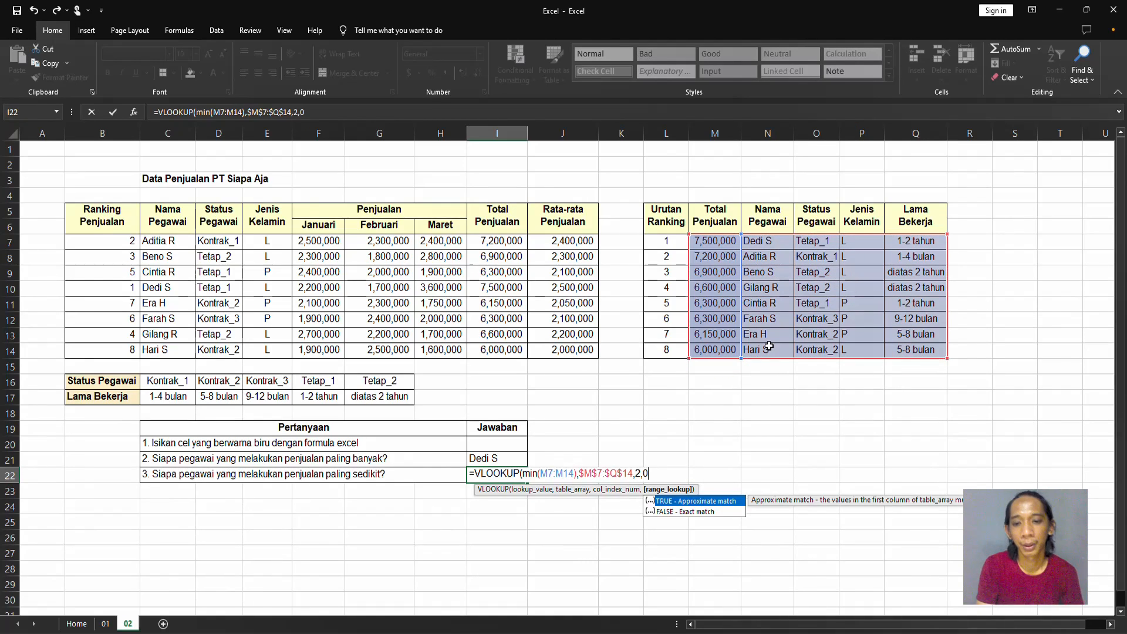
key(Return)
key(Return)
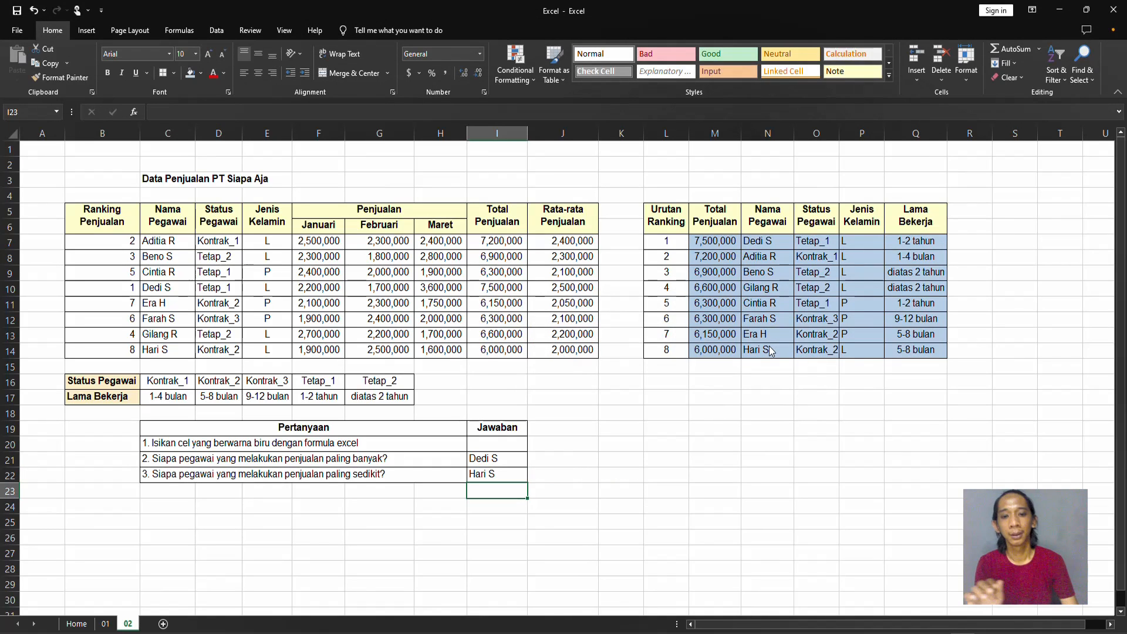